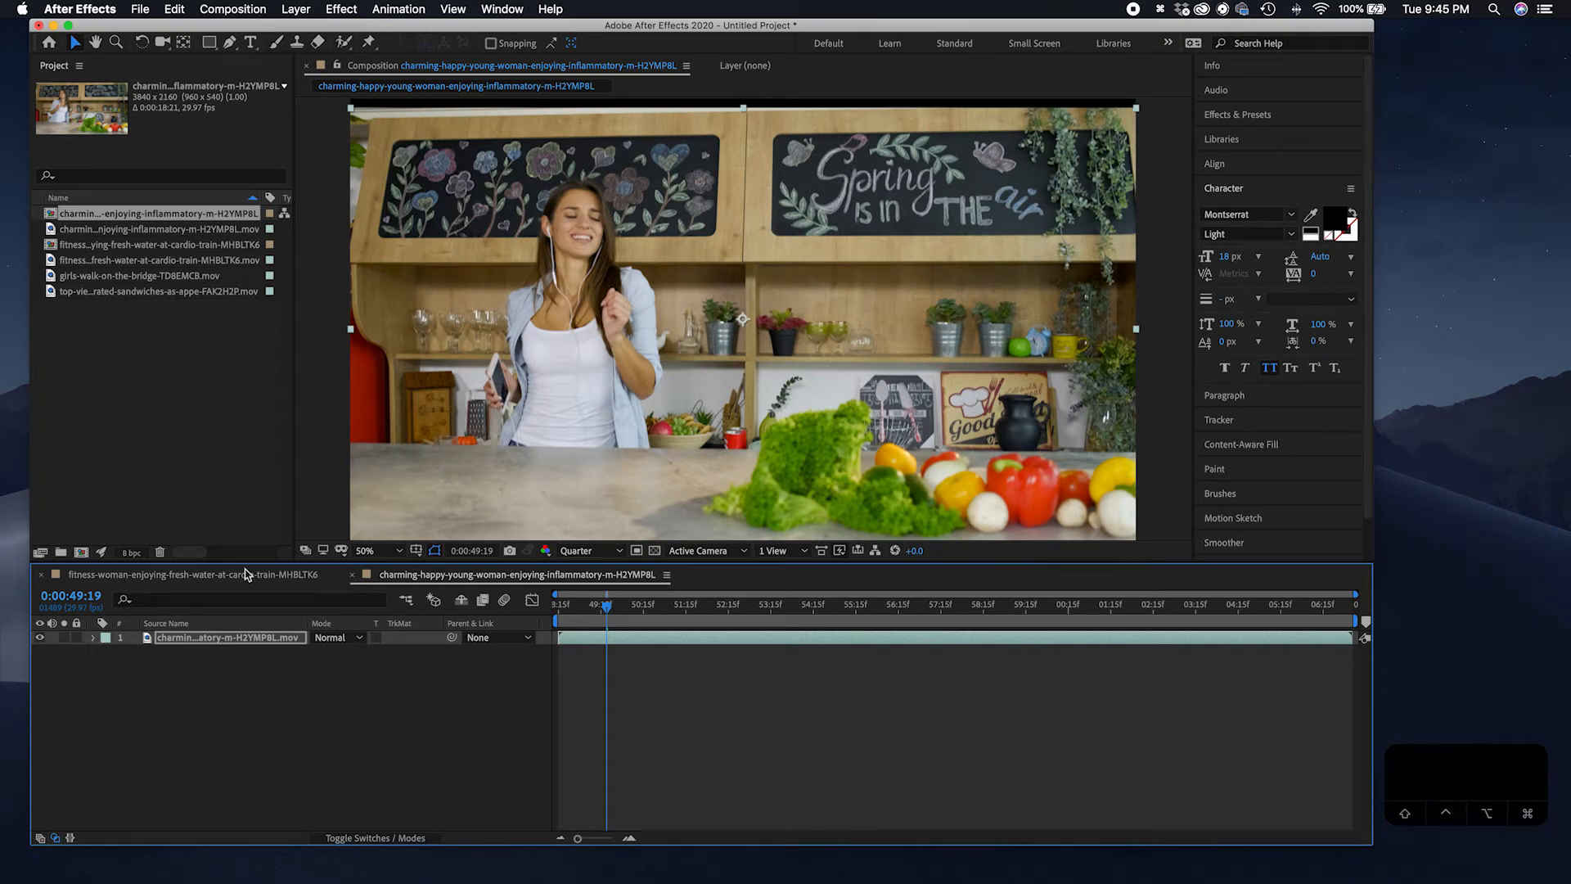
# Step: Delete the layer from the charming-happy-young-woman composition and create a new composition from the fitness-woman MHBLTK6.mov footage
pyautogui.click(211, 638)
pyautogui.press('BackSpace')
pyautogui.click(101, 261)
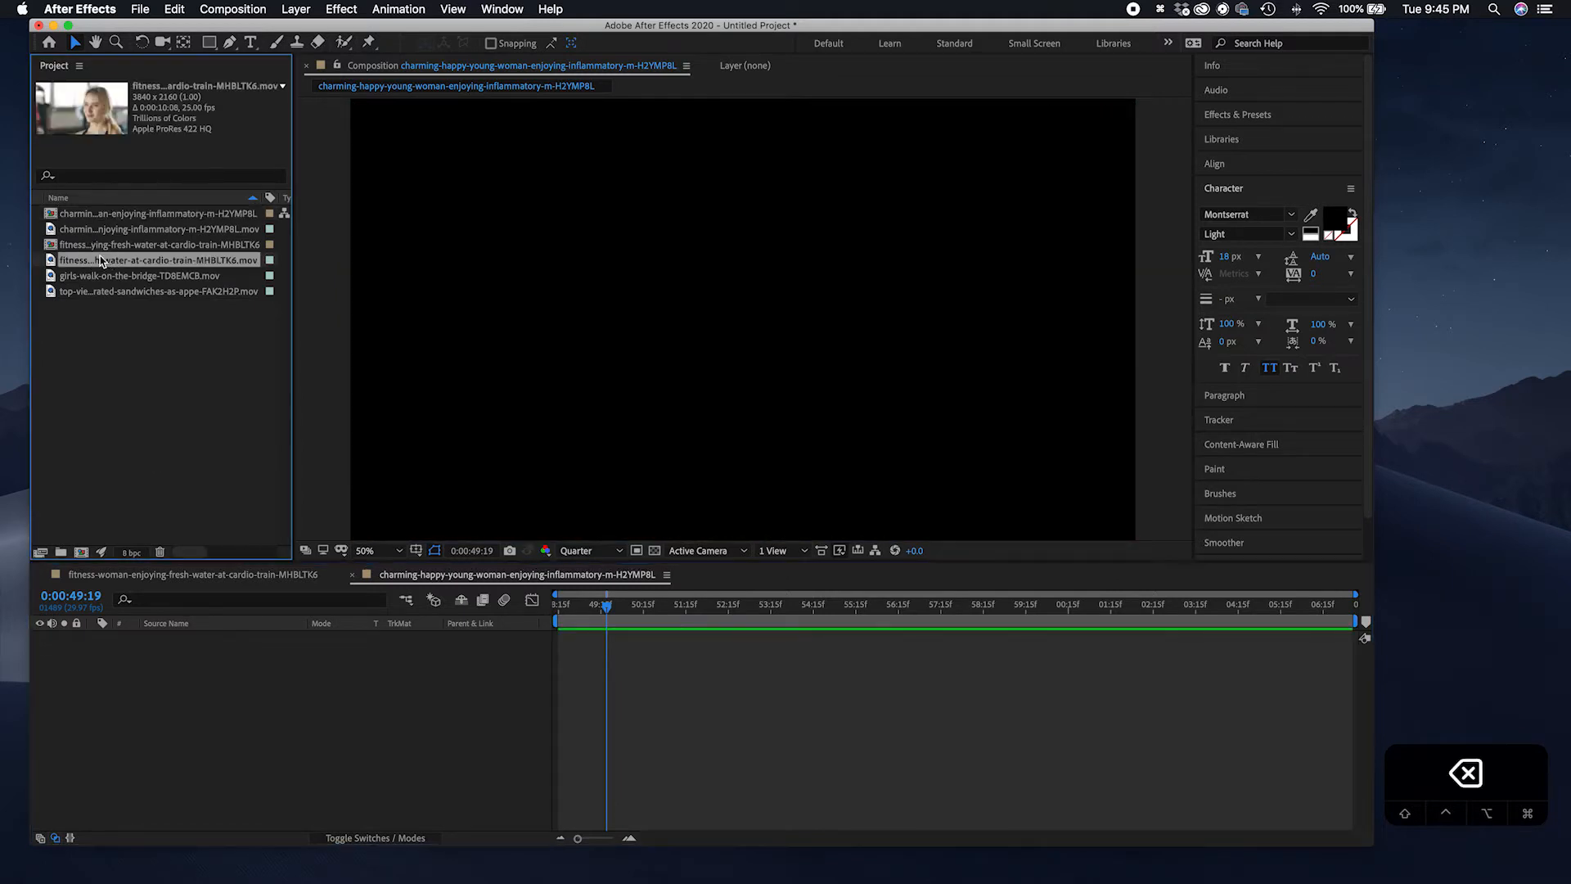
pyautogui.moveTo(135, 270); pyautogui.dragTo(81, 555)
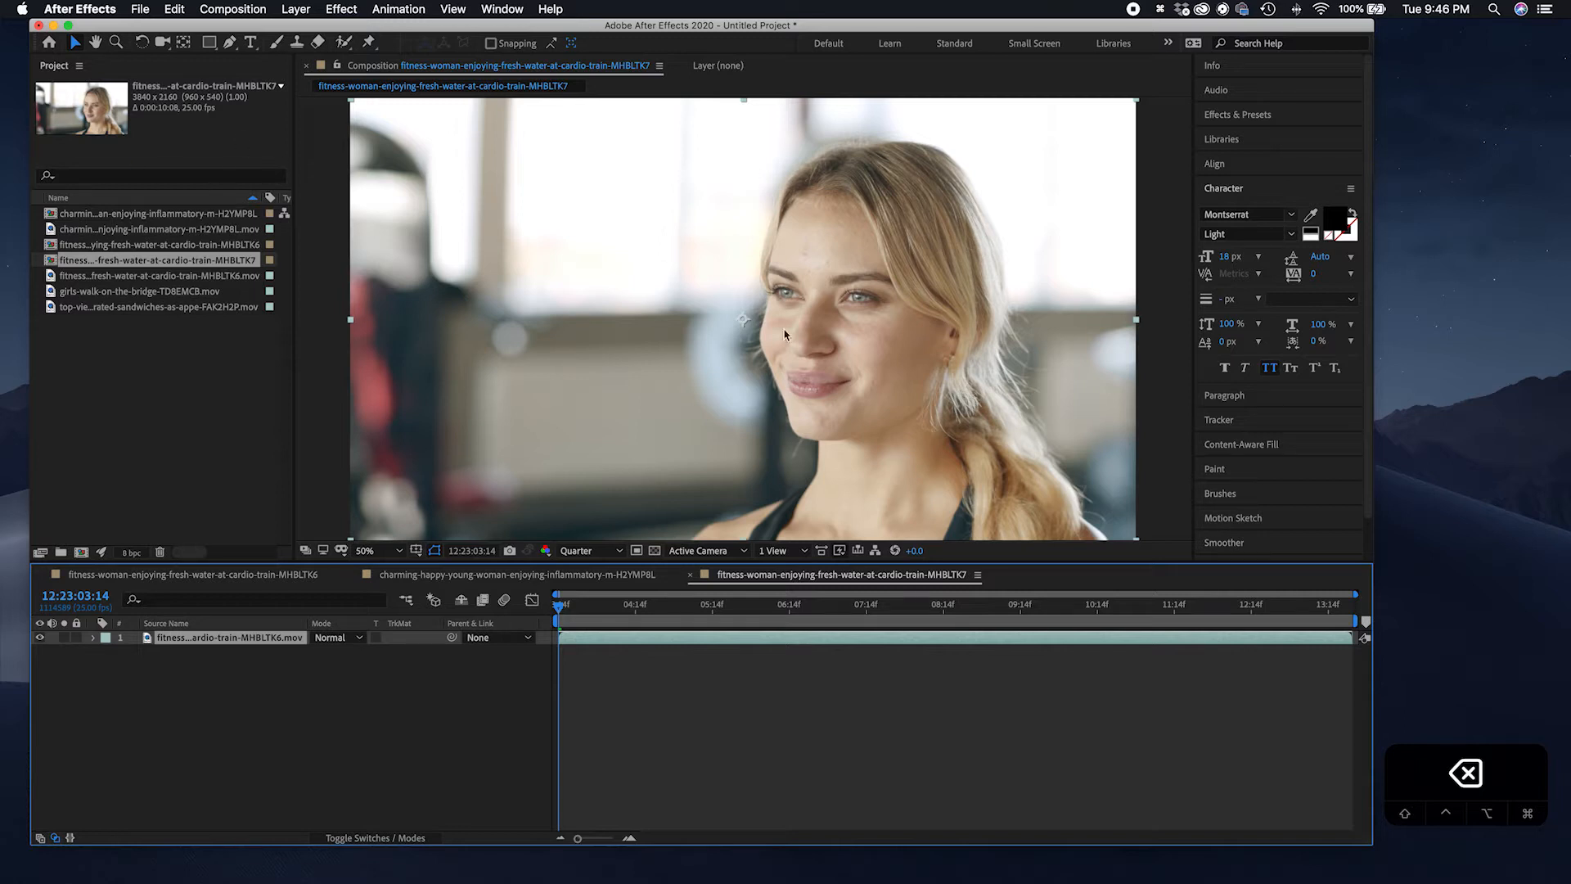
# Step: Reveal the transform properties of the fitness-woman clip layer at 12:23:03:15
pyautogui.moveTo(584, 619); pyautogui.dragTo(561, 655)
pyautogui.click(93, 638)
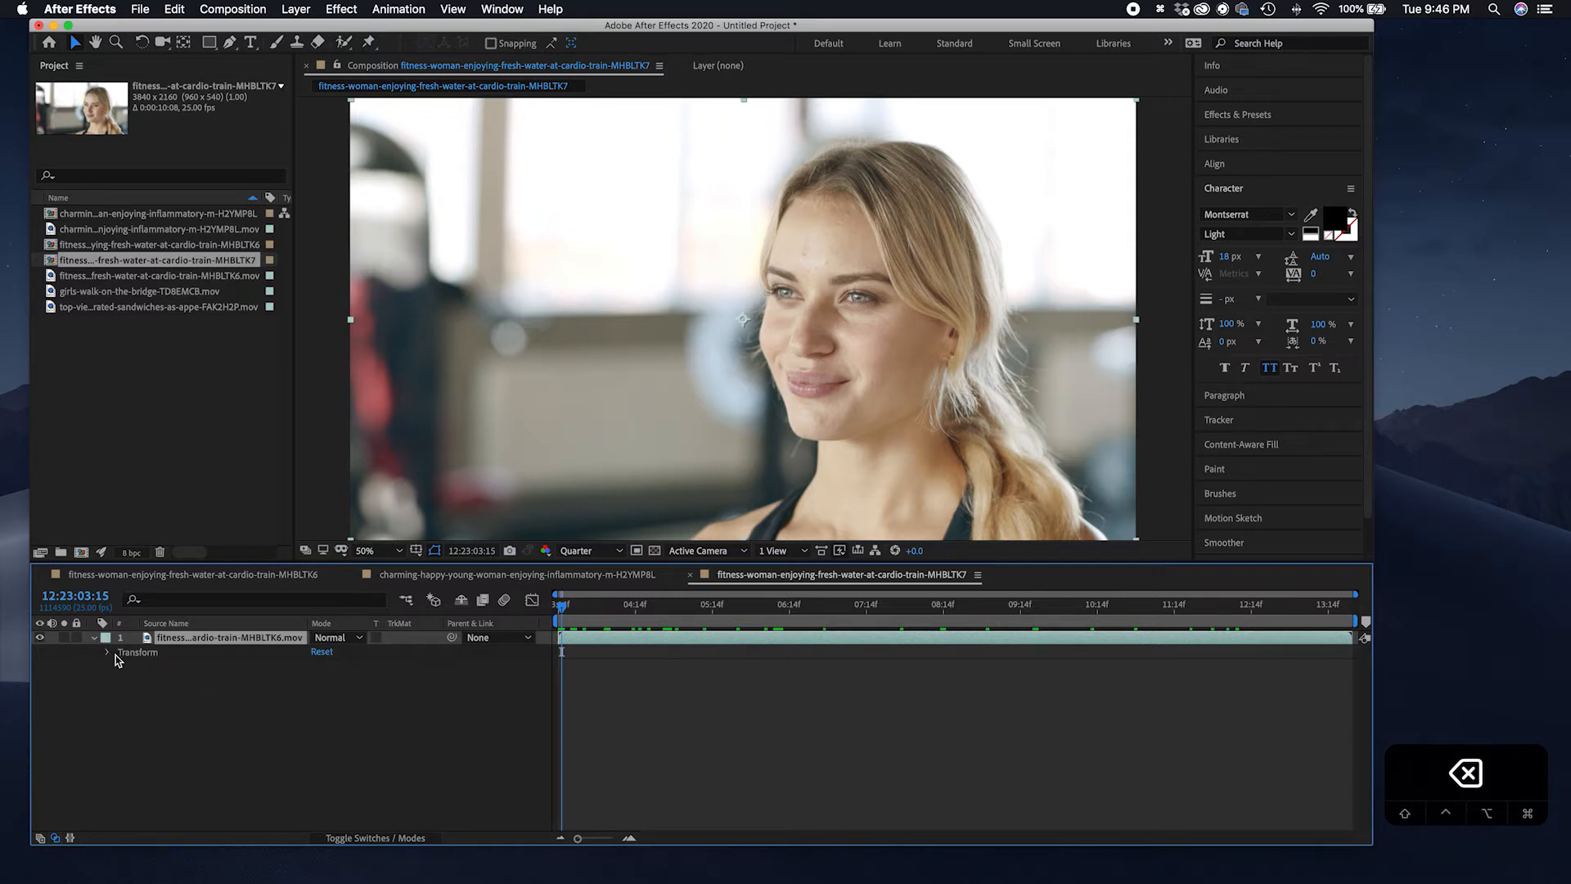
pyautogui.click(108, 652)
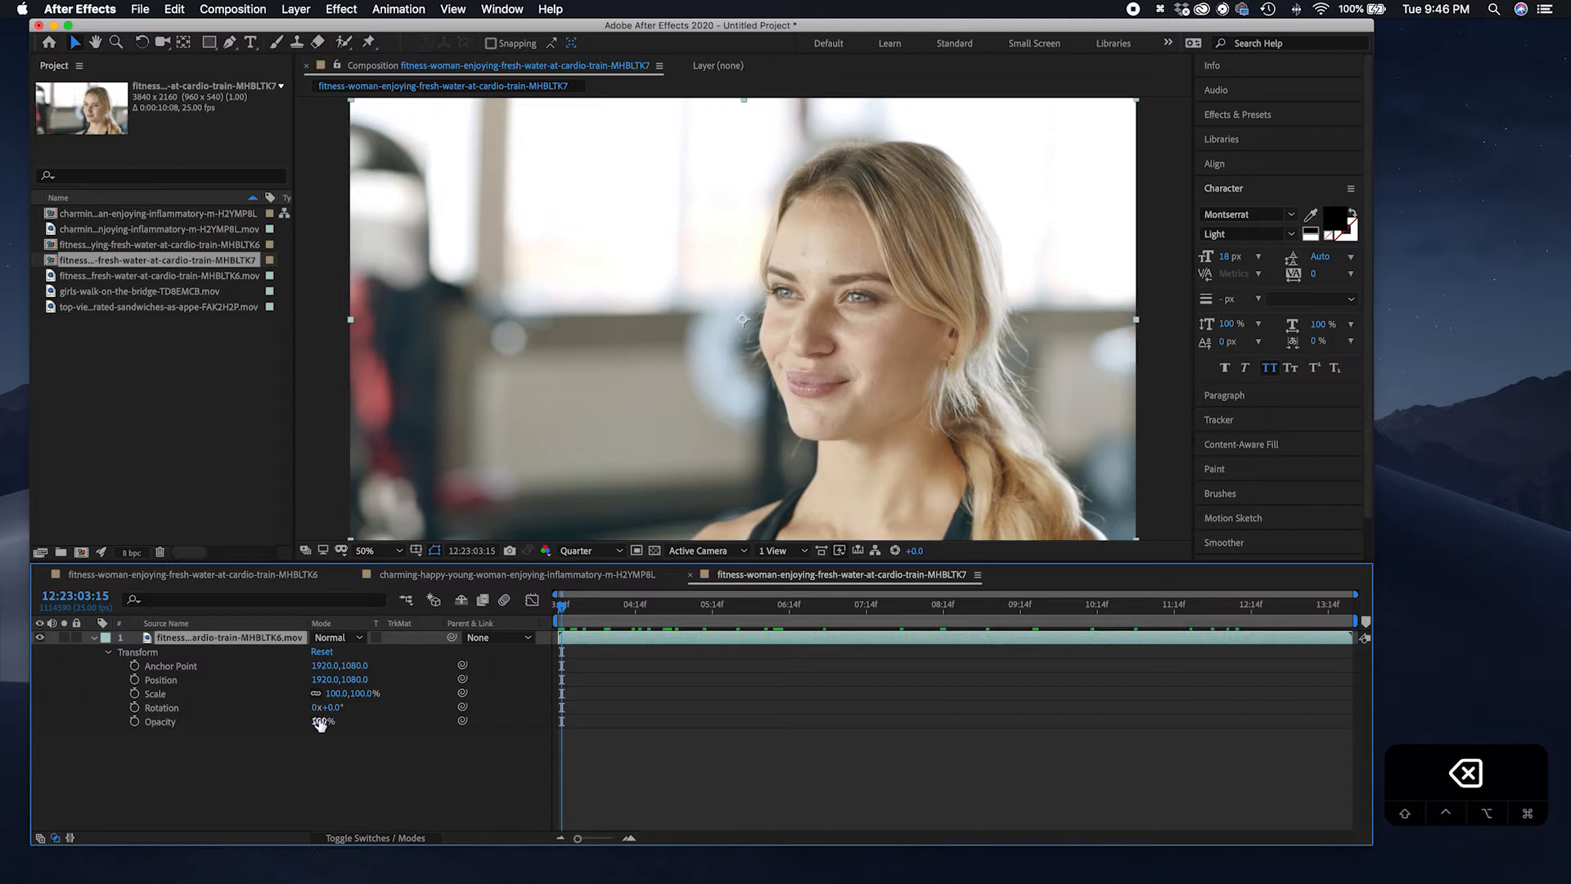
# Step: Try out the clip's opacity, rotate it to 40°, and offset its anchor point to 1987, 1099
pyautogui.moveTo(321, 723); pyautogui.dragTo(453, 743)
pyautogui.moveTo(331, 708); pyautogui.dragTo(373, 710)
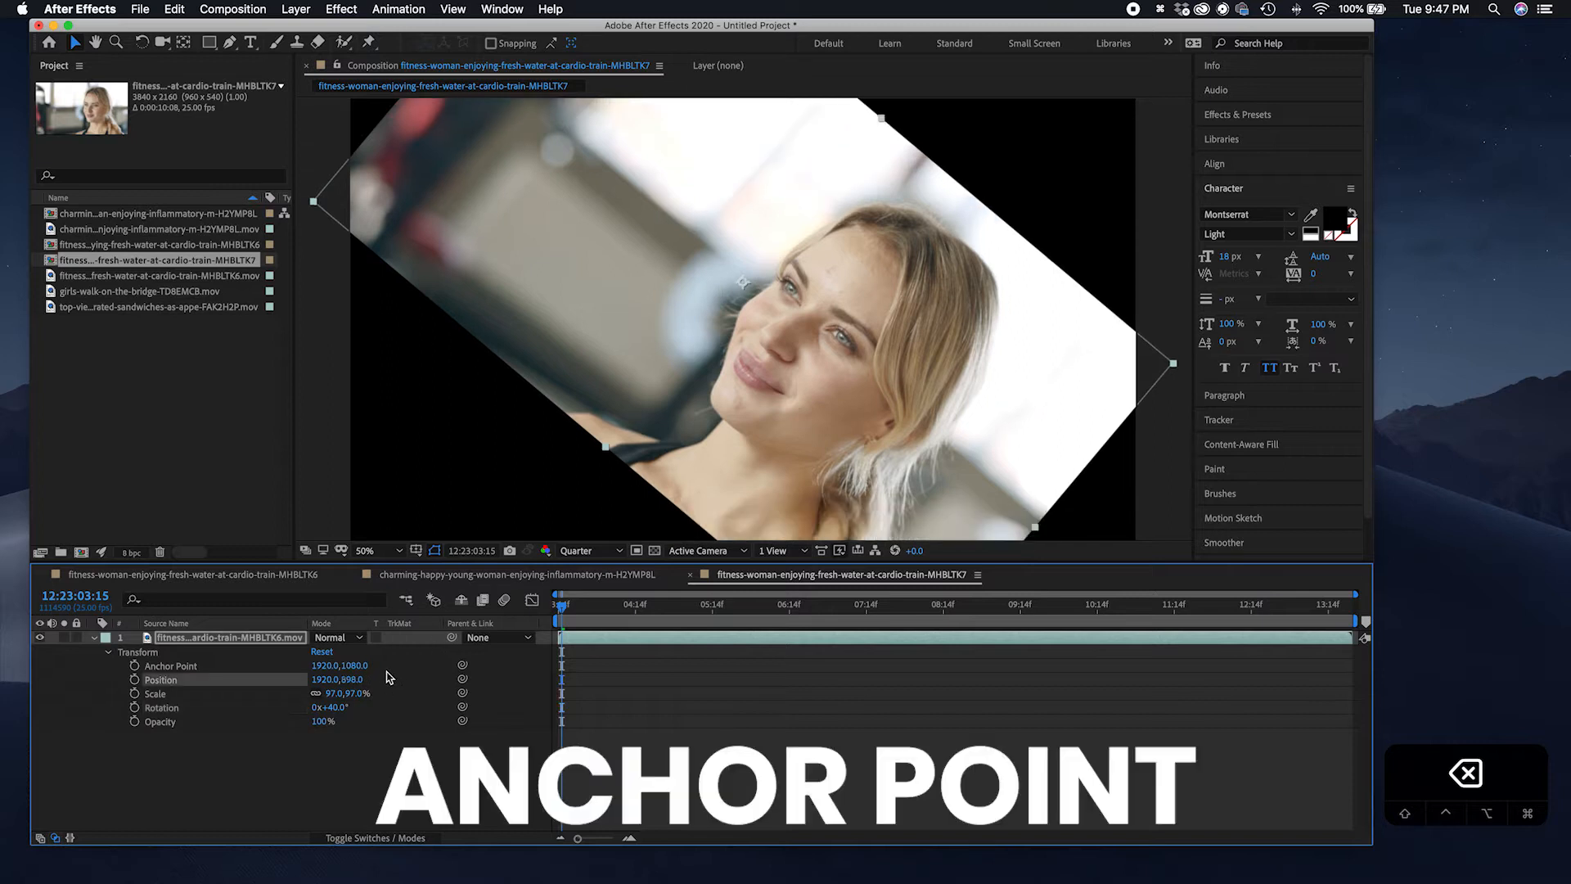
pyautogui.moveTo(341, 666); pyautogui.dragTo(393, 677)
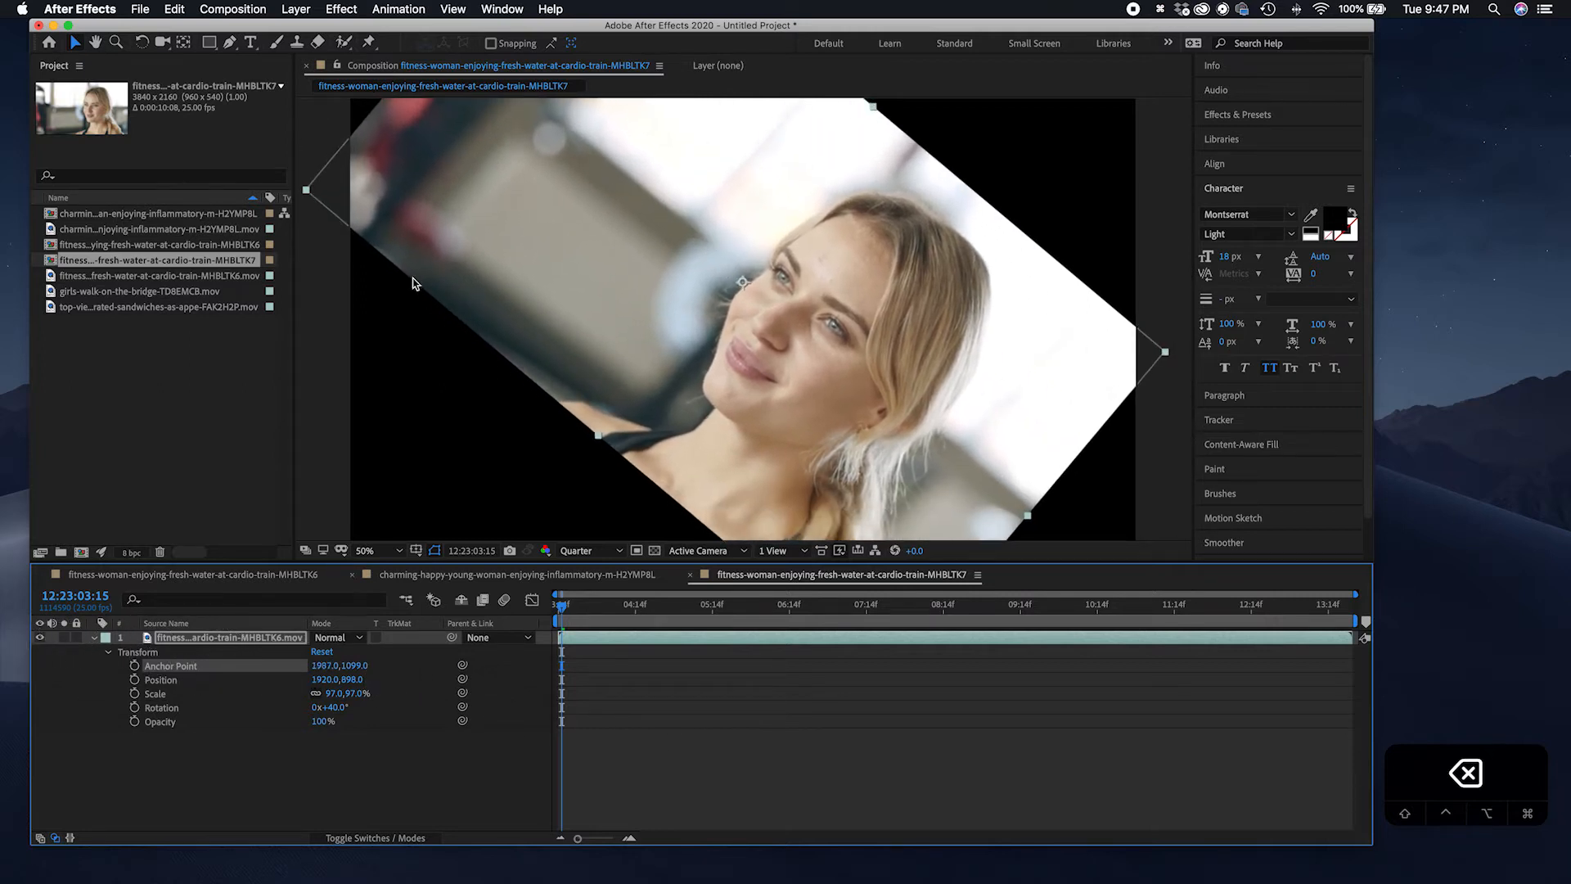
# Step: Relocate the clip's anchor point to the upper-left area of the image with the Pan Behind tool, then return to the Selection tool
pyautogui.click(183, 45)
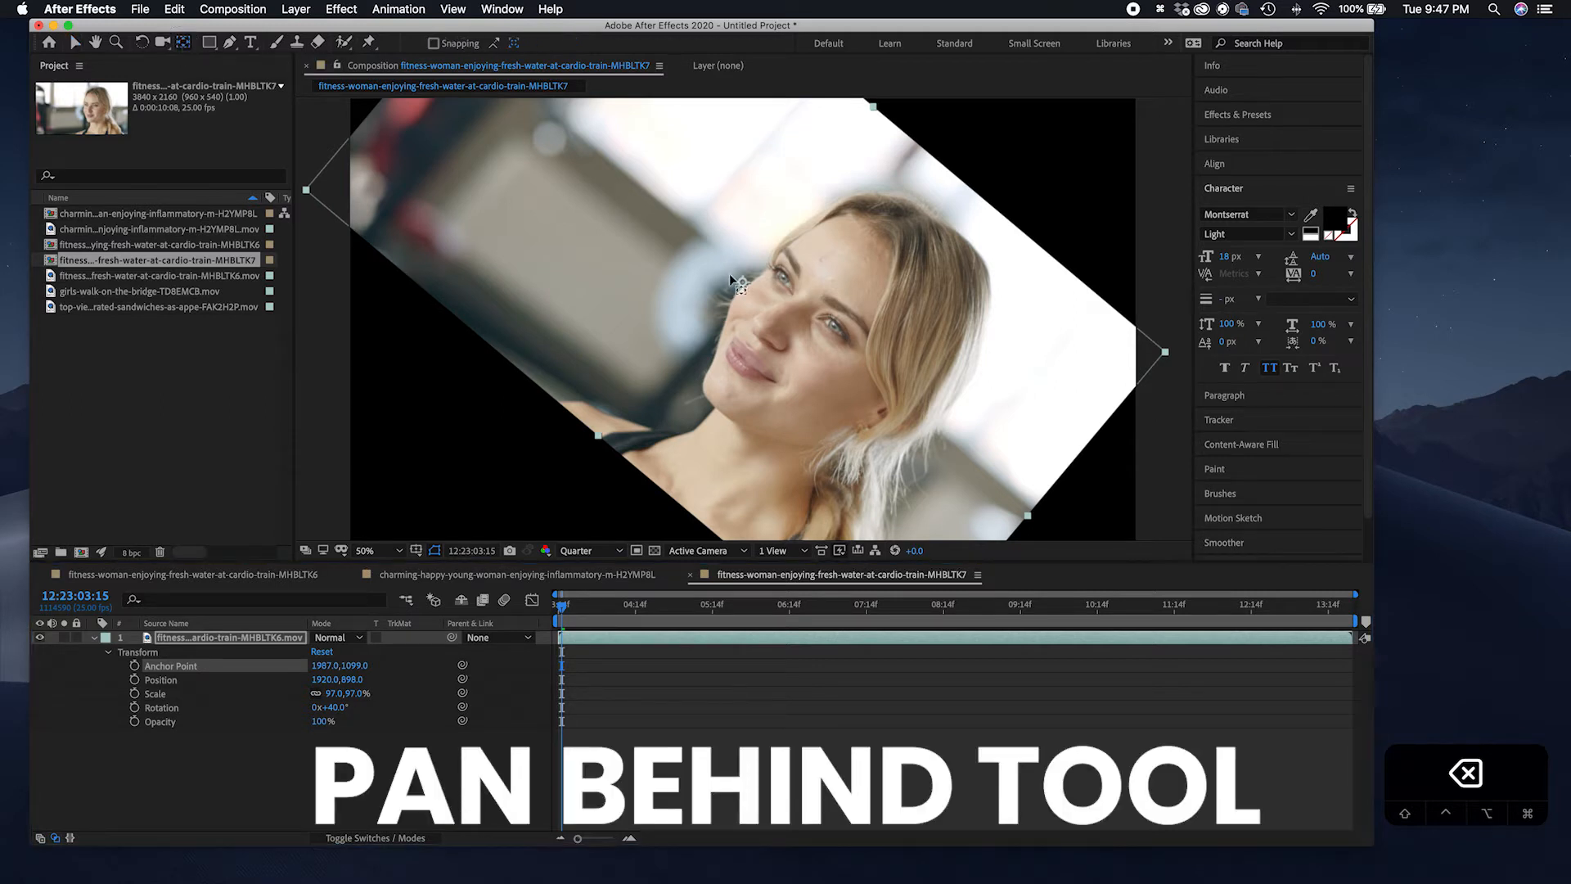
pyautogui.moveTo(749, 285); pyautogui.dragTo(428, 184)
pyautogui.click(77, 41)
# Step: Try changing the clip's anchor point to 467.2, 1530.1, position to 384, 499, scale to 85% and rotation to 28°
pyautogui.moveTo(350, 666); pyautogui.dragTo(208, 666)
pyautogui.moveTo(321, 667); pyautogui.dragTo(348, 686)
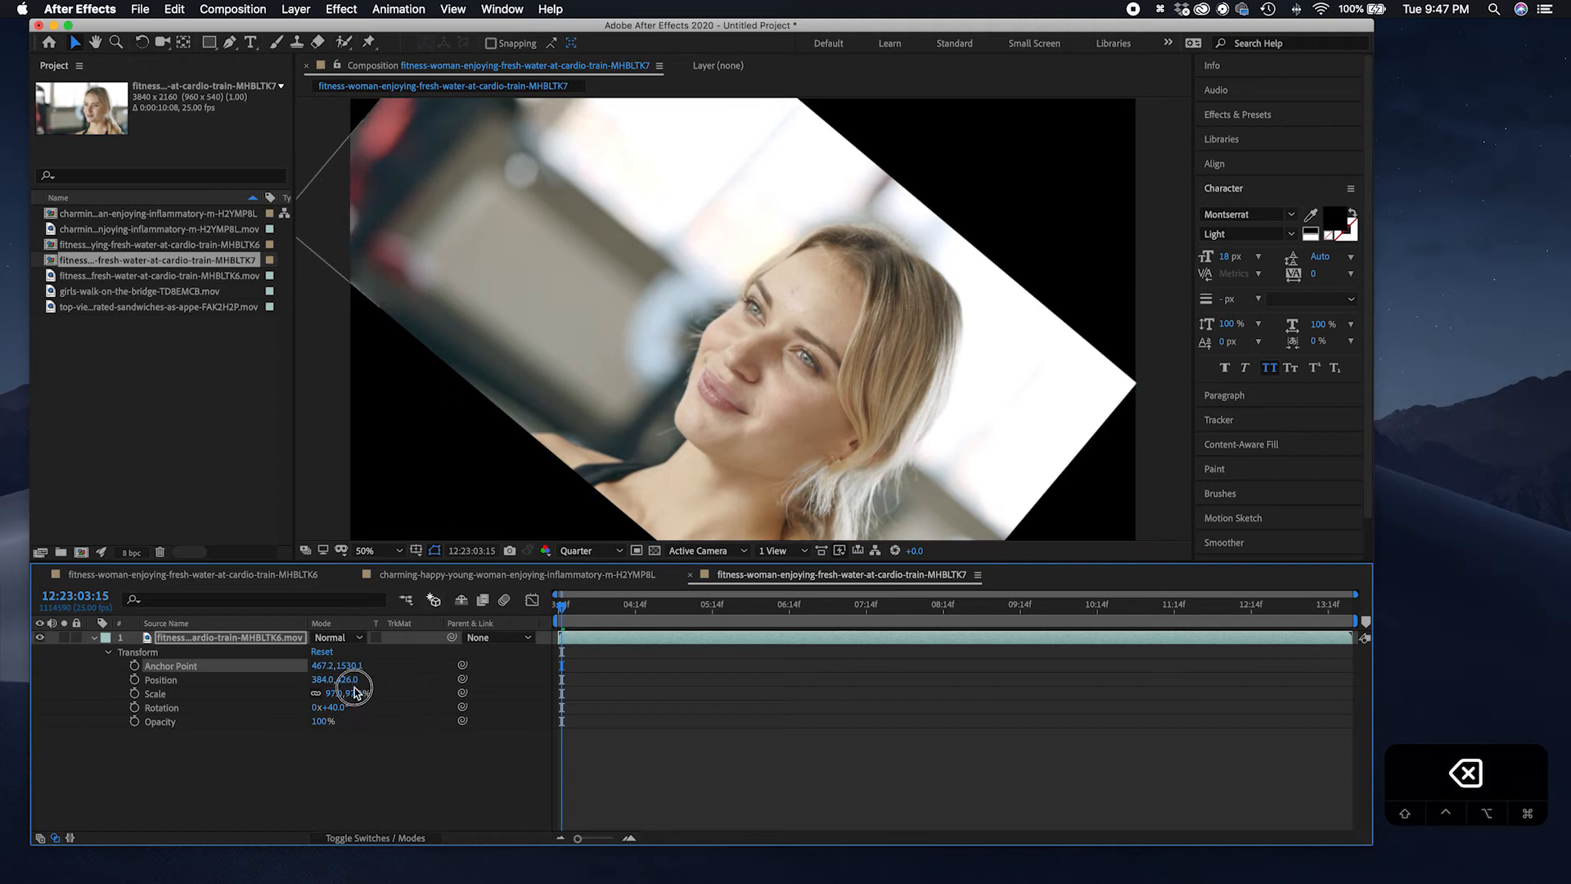
pyautogui.click(282, 680)
pyautogui.moveTo(347, 687); pyautogui.dragTo(432, 728)
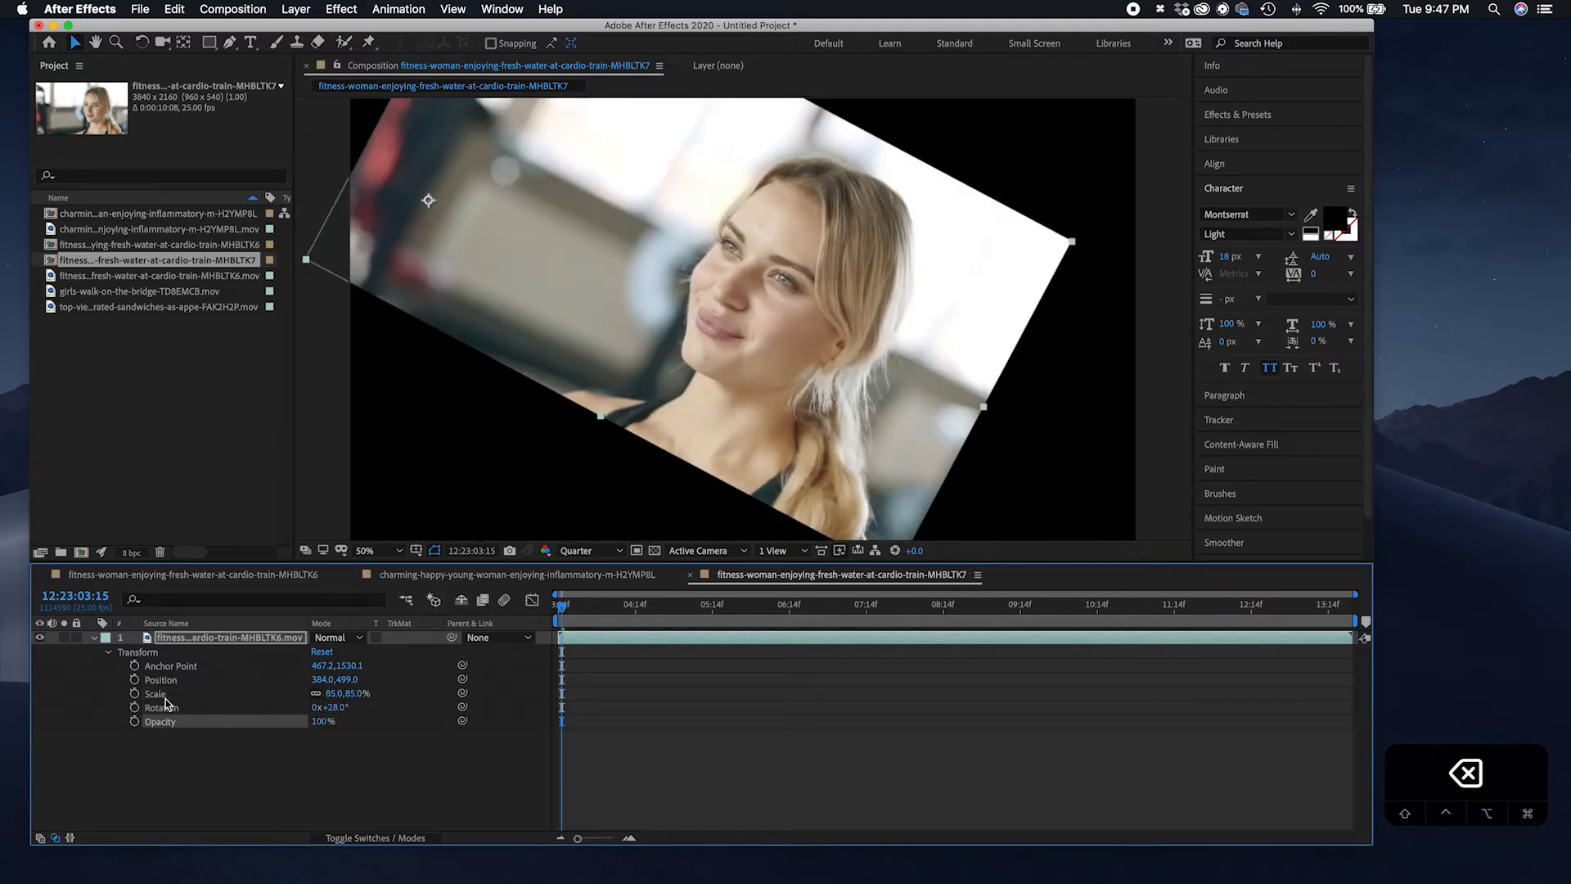
# Step: Reset all the clip's transform properties to their defaults, including the anchor point individually
pyautogui.click(321, 652)
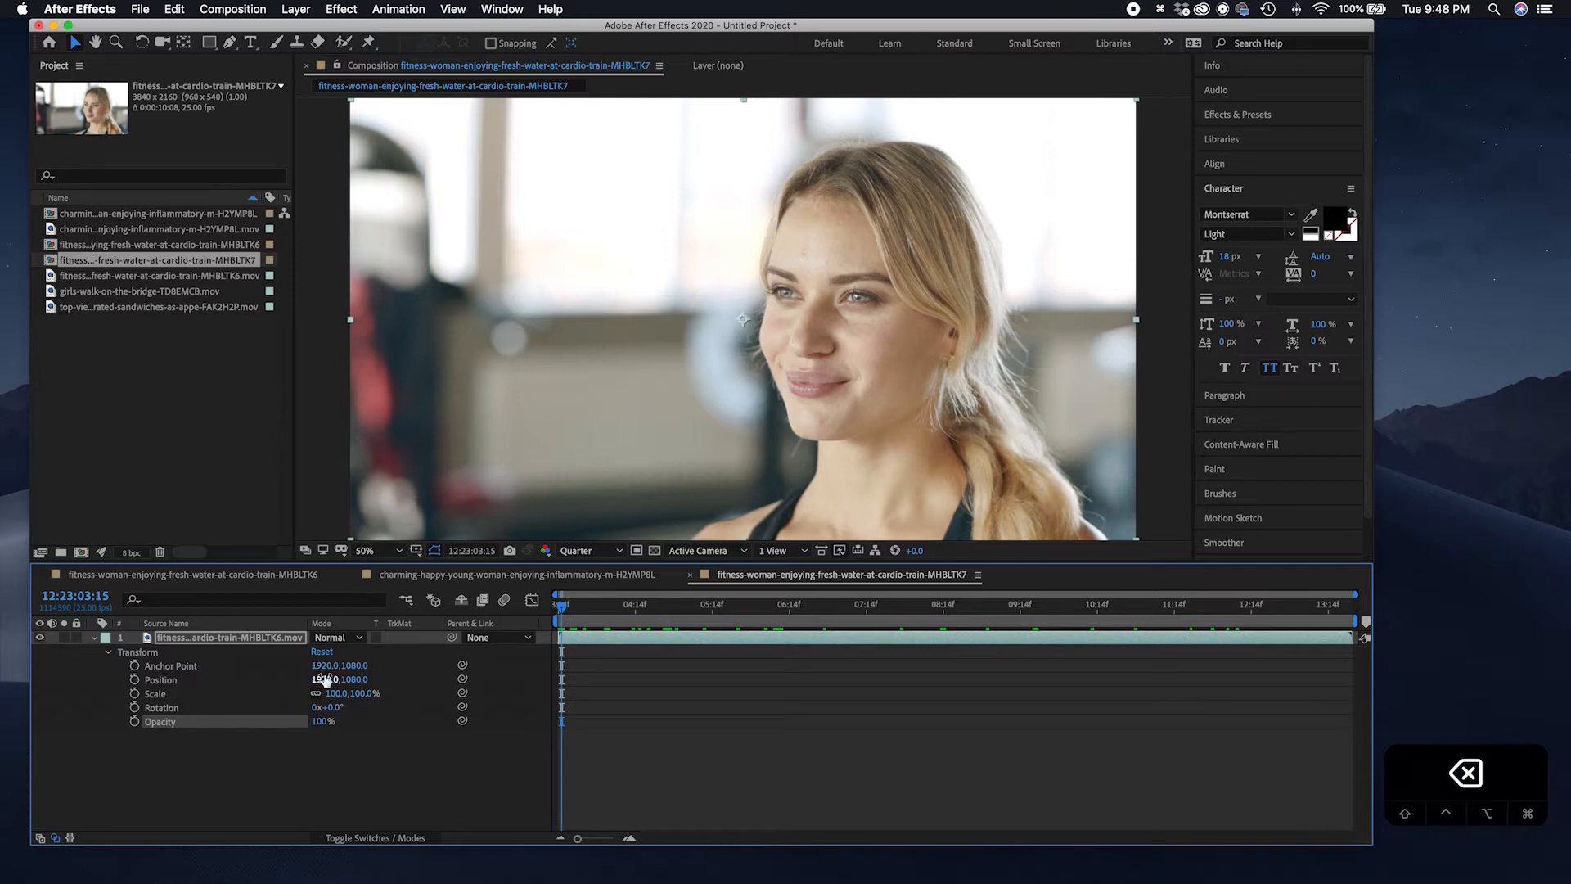
pyautogui.click(214, 666)
pyautogui.rightClick(219, 669)
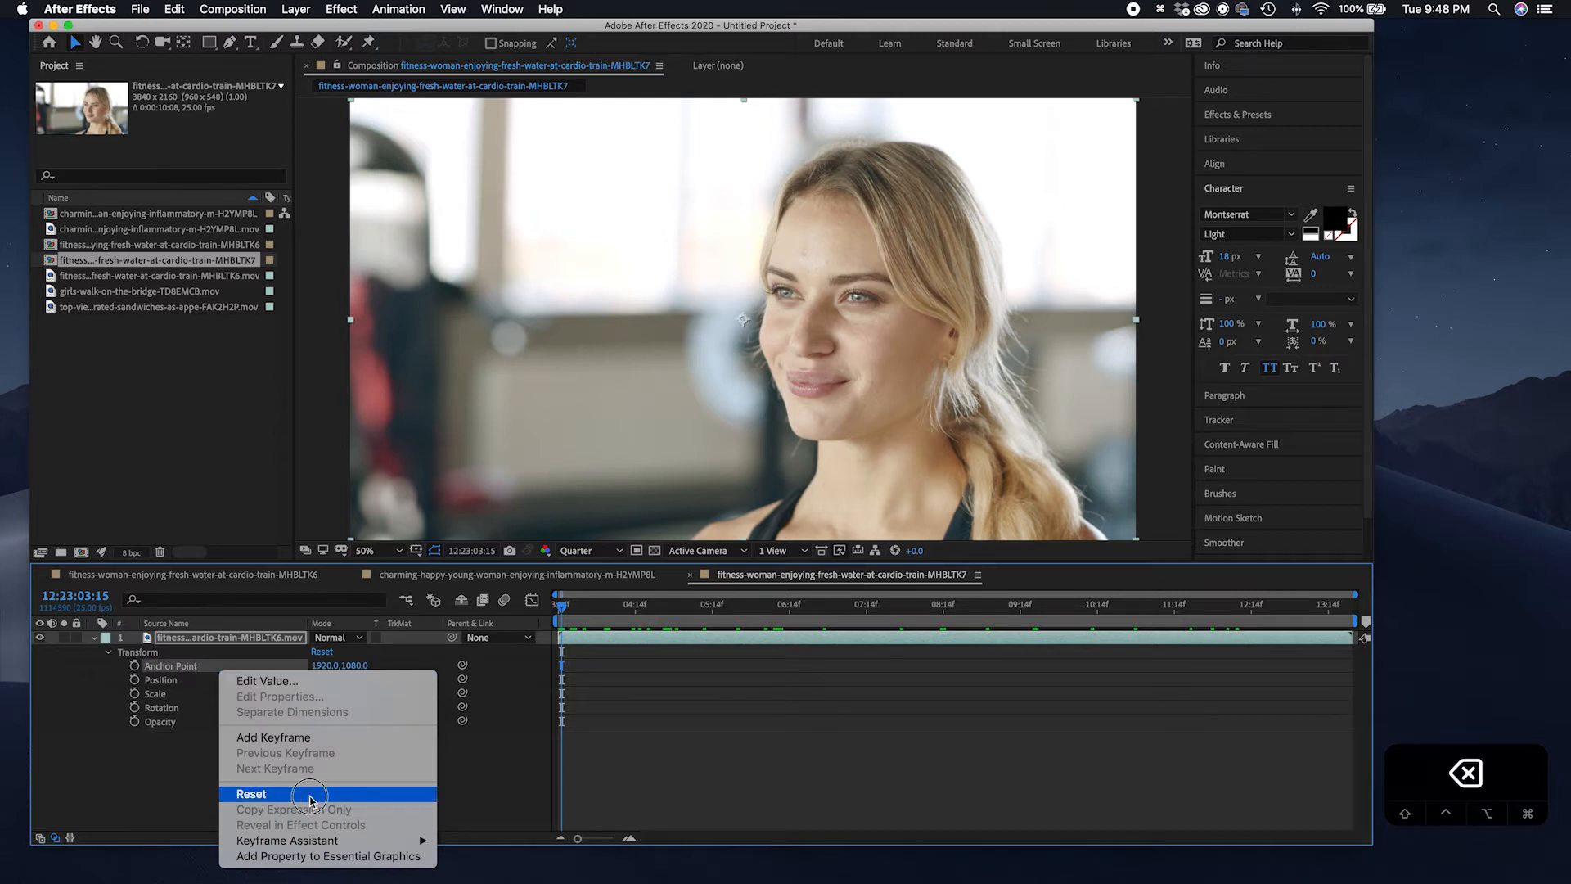
pyautogui.click(310, 799)
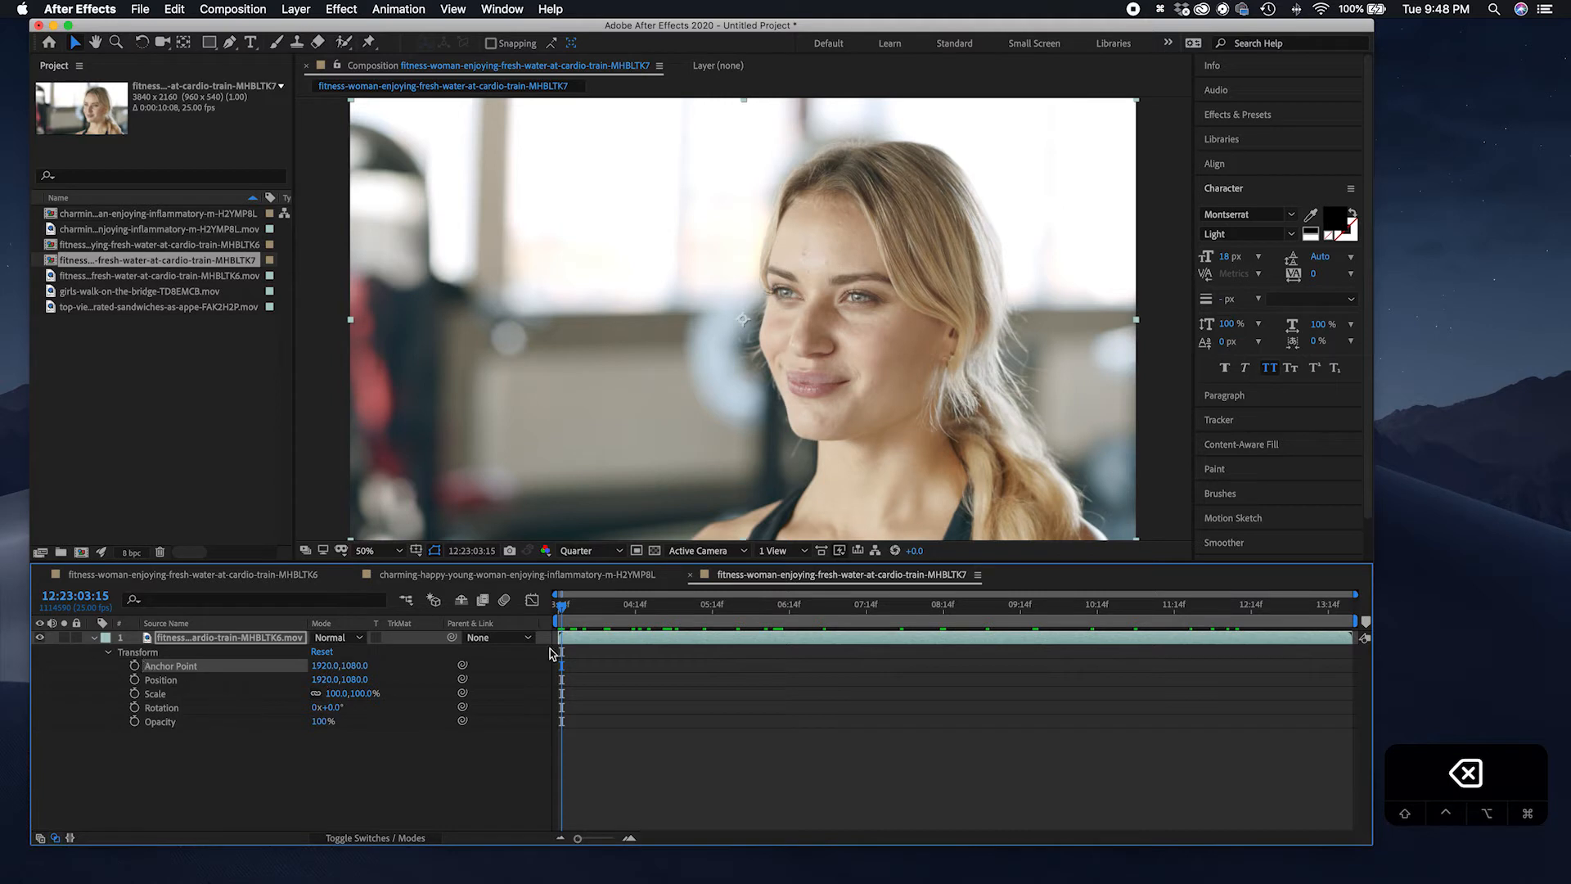
# Step: Keyframe the clip's opacity for a fade-in ending at 12:23:07:15, with 0% at 12:23:03:15
pyautogui.moveTo(561, 612); pyautogui.dragTo(539, 643)
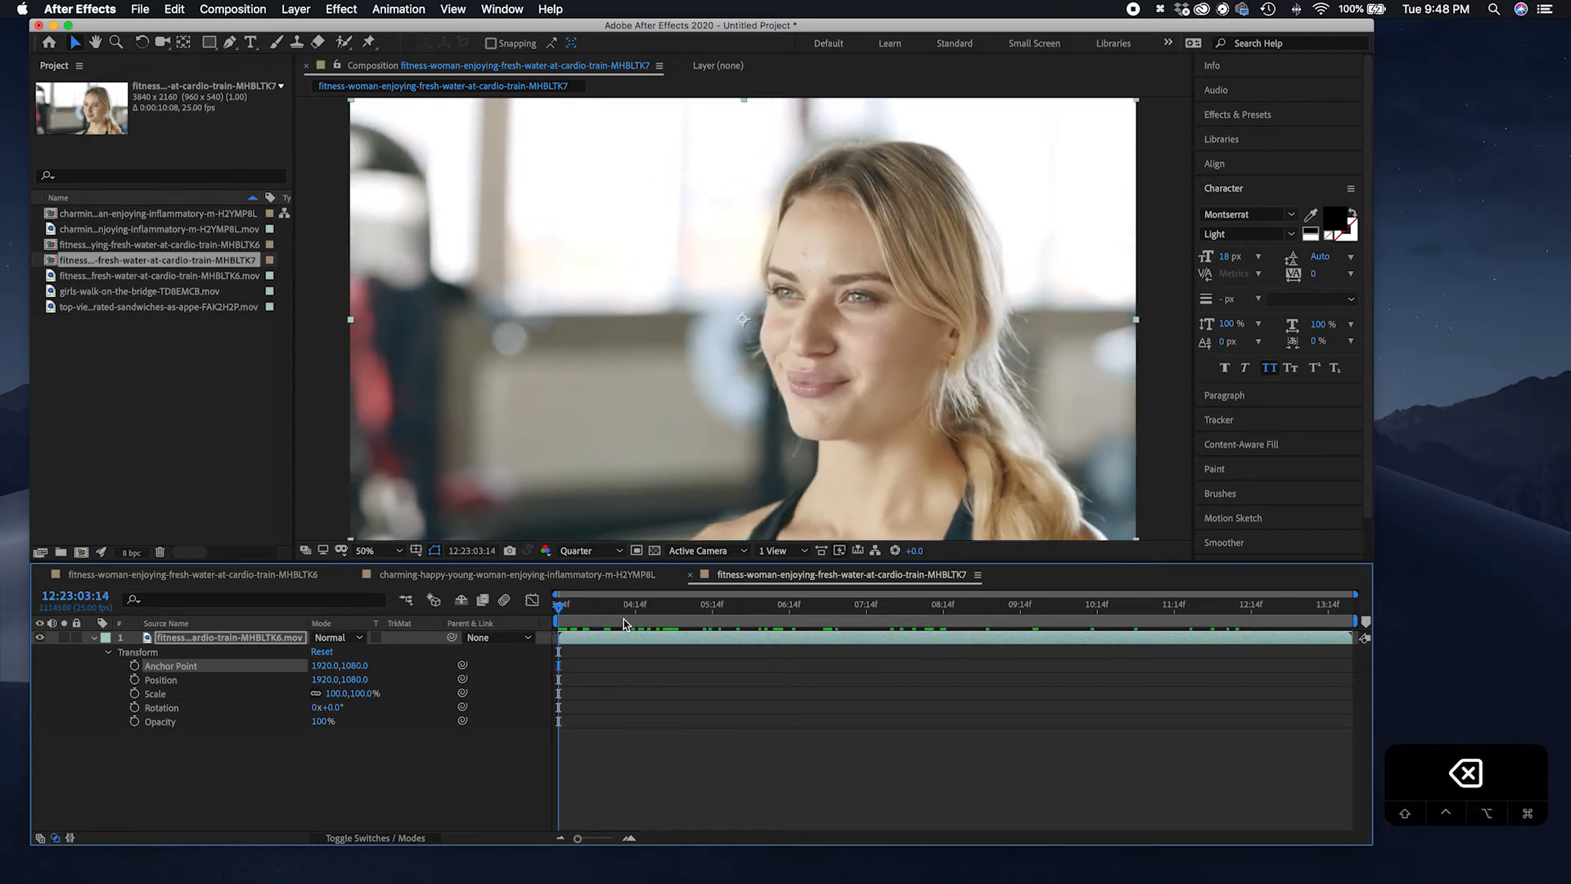
pyautogui.click(135, 722)
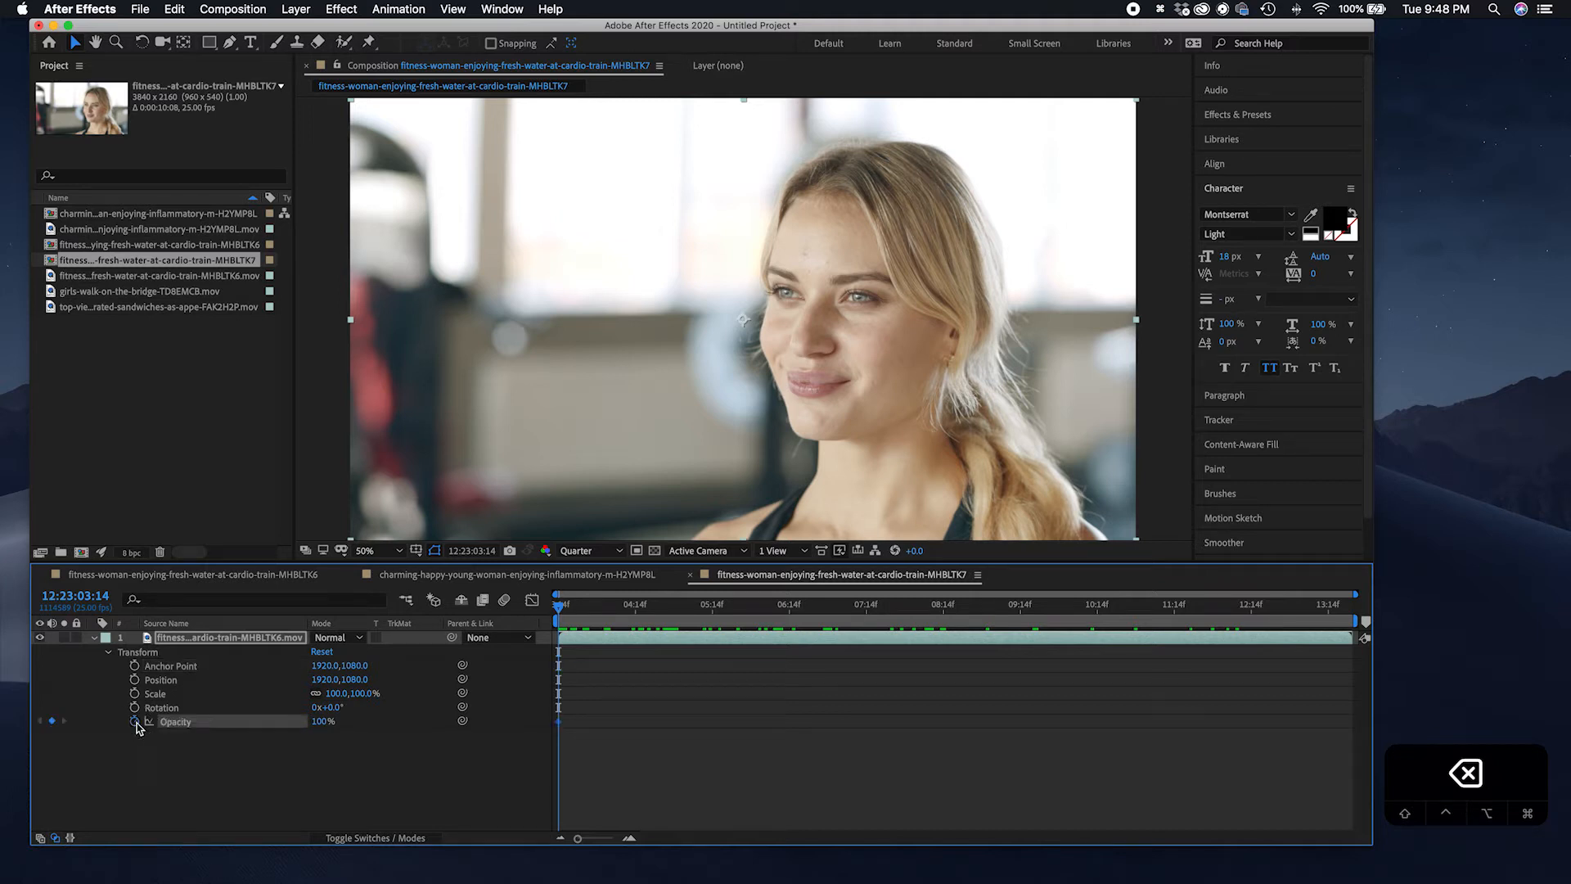
pyautogui.moveTo(558, 606); pyautogui.dragTo(870, 652)
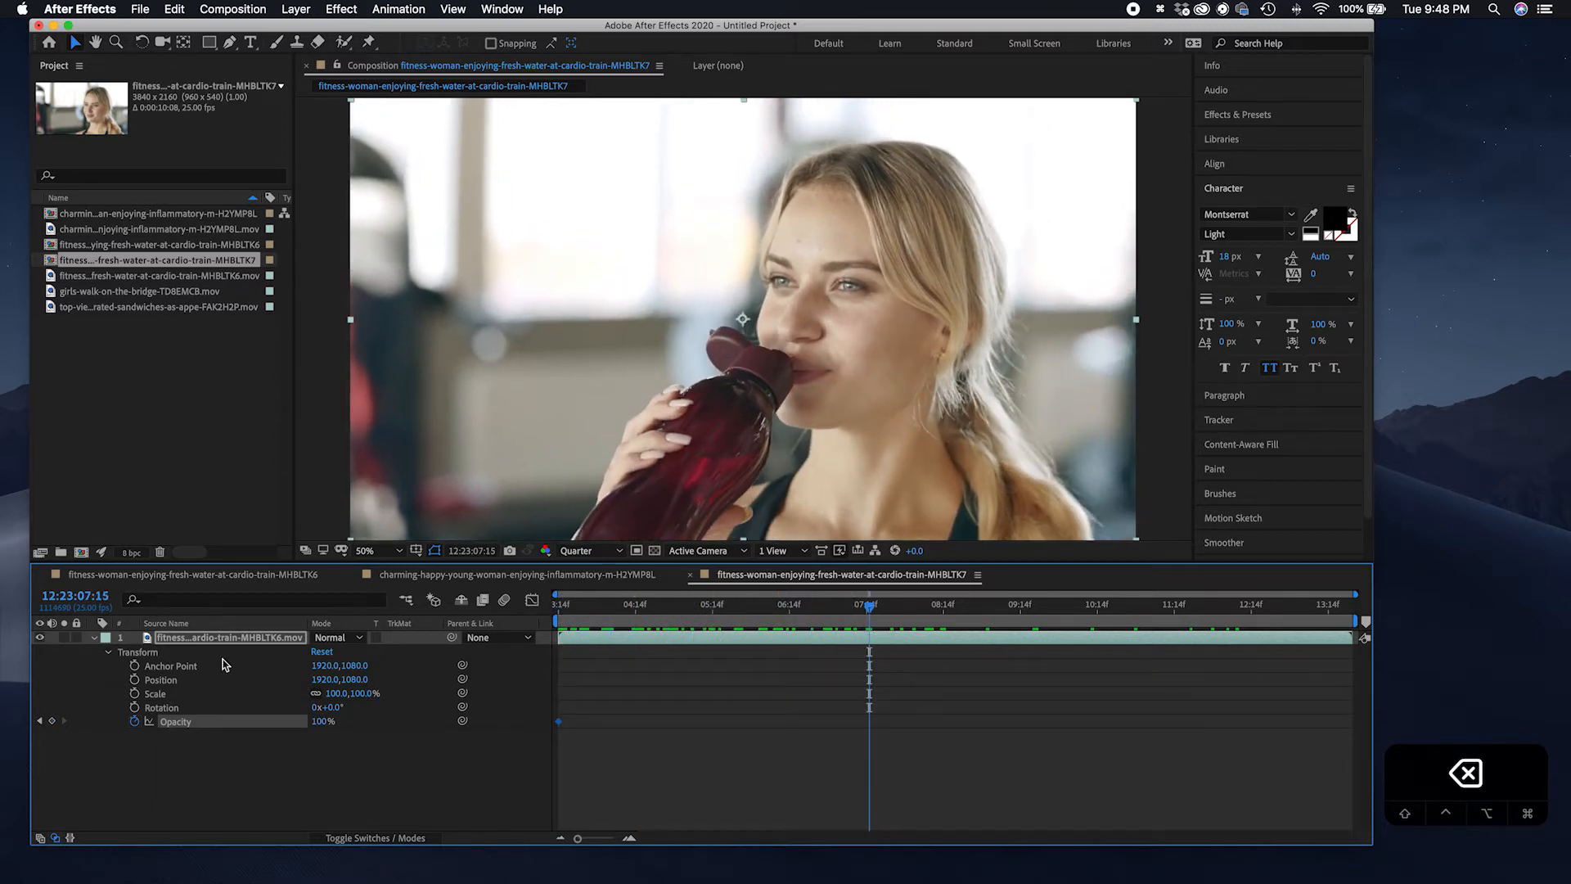
pyautogui.click(135, 725)
pyautogui.click(562, 605)
pyautogui.moveTo(323, 726); pyautogui.dragTo(149, 741)
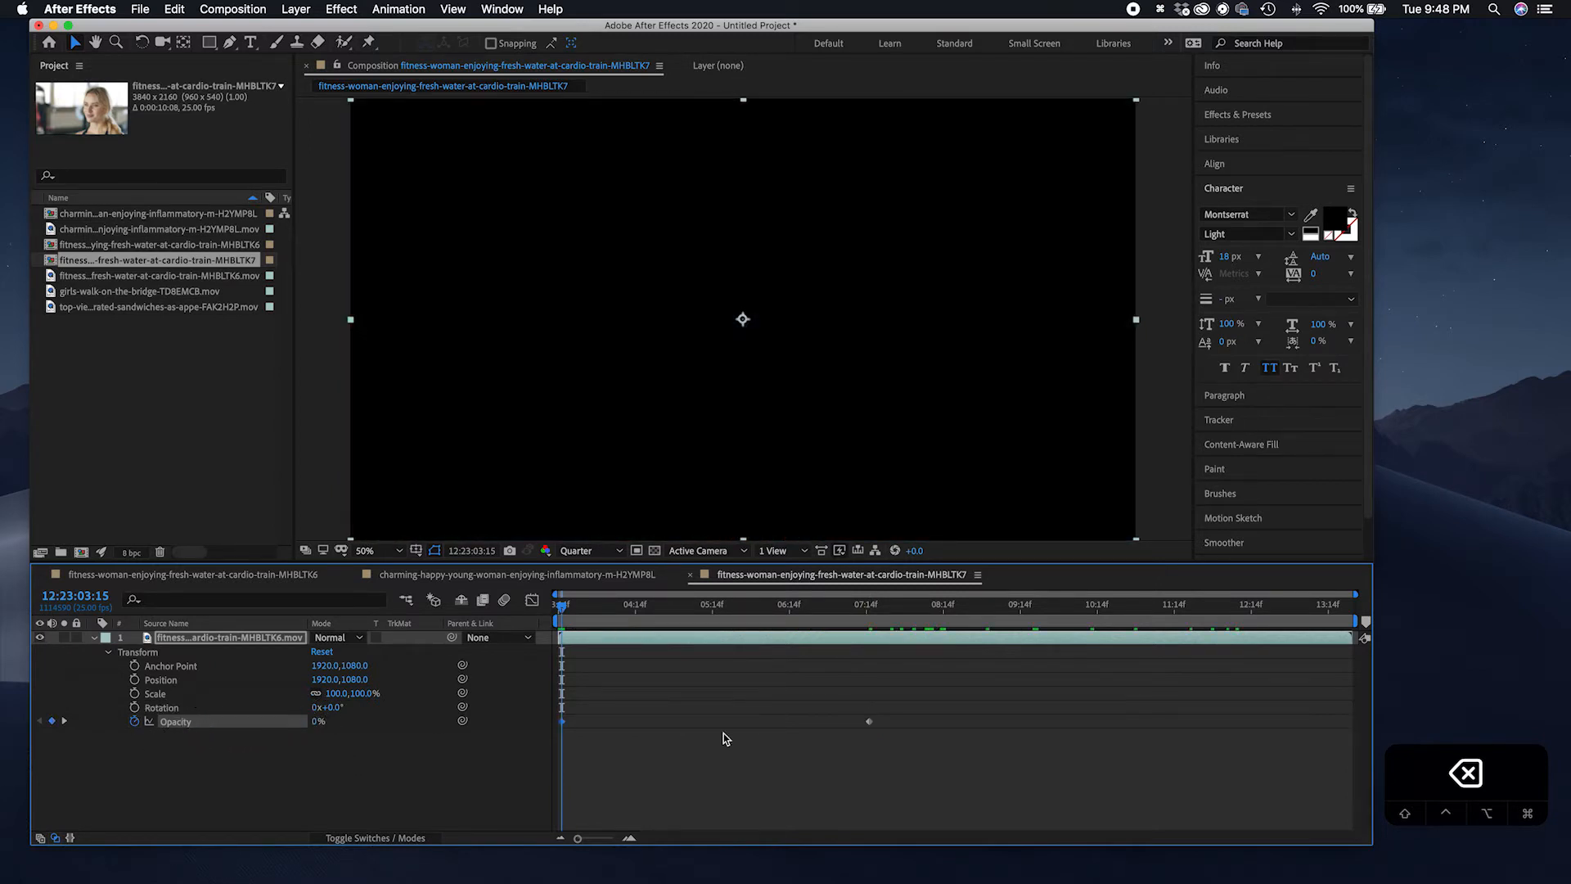
# Step: Play back the opacity fade-in and scrub through it to check the effect
pyautogui.press('space')
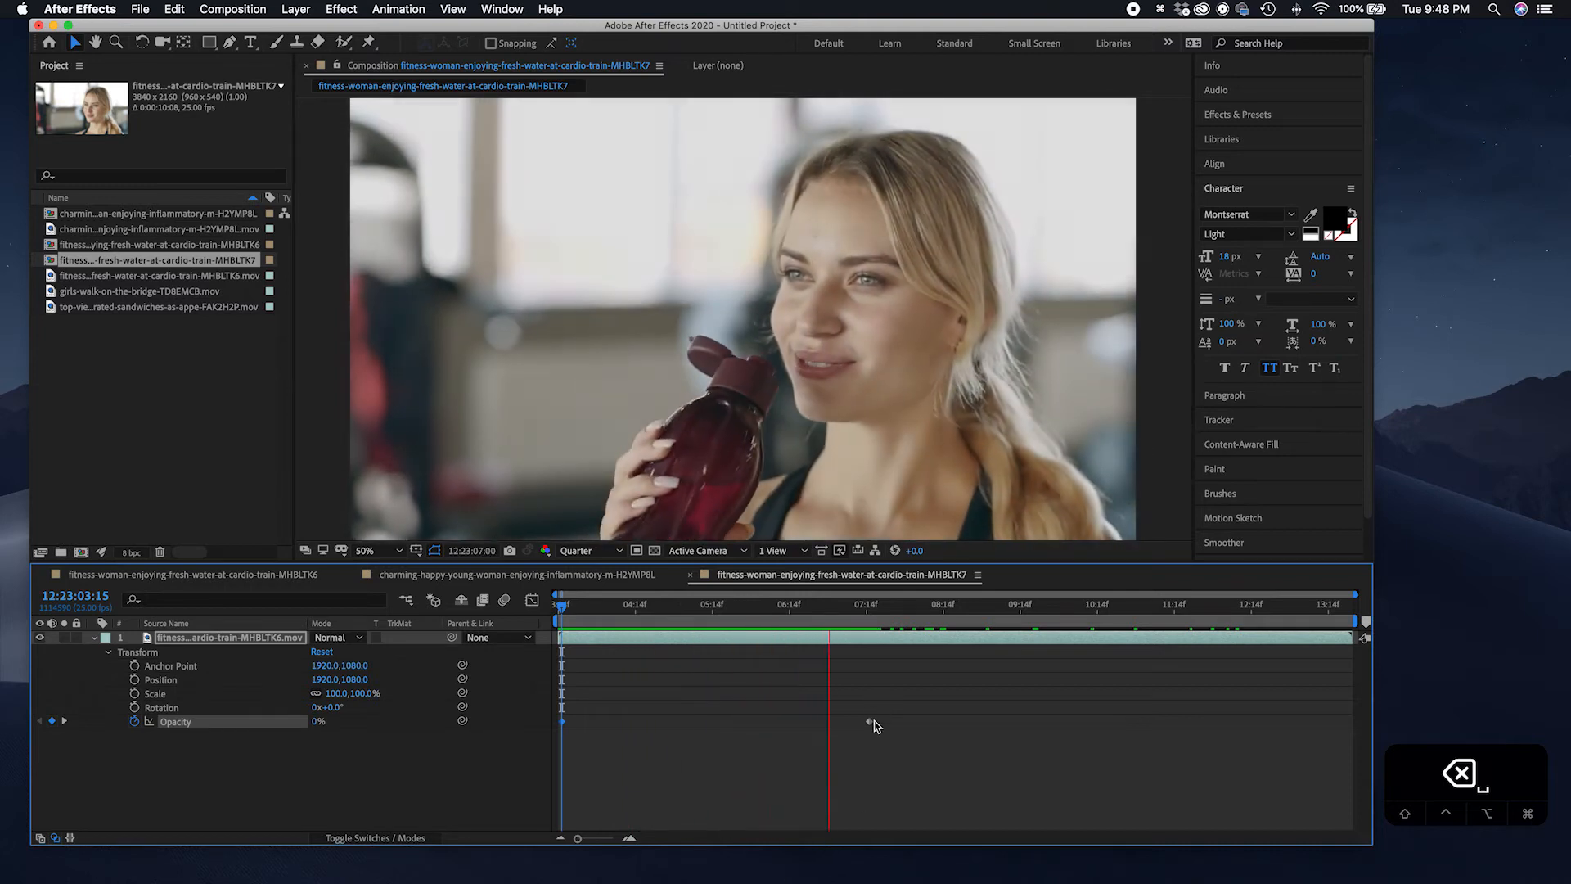
pyautogui.press('space')
pyautogui.moveTo(866, 612); pyautogui.dragTo(656, 642)
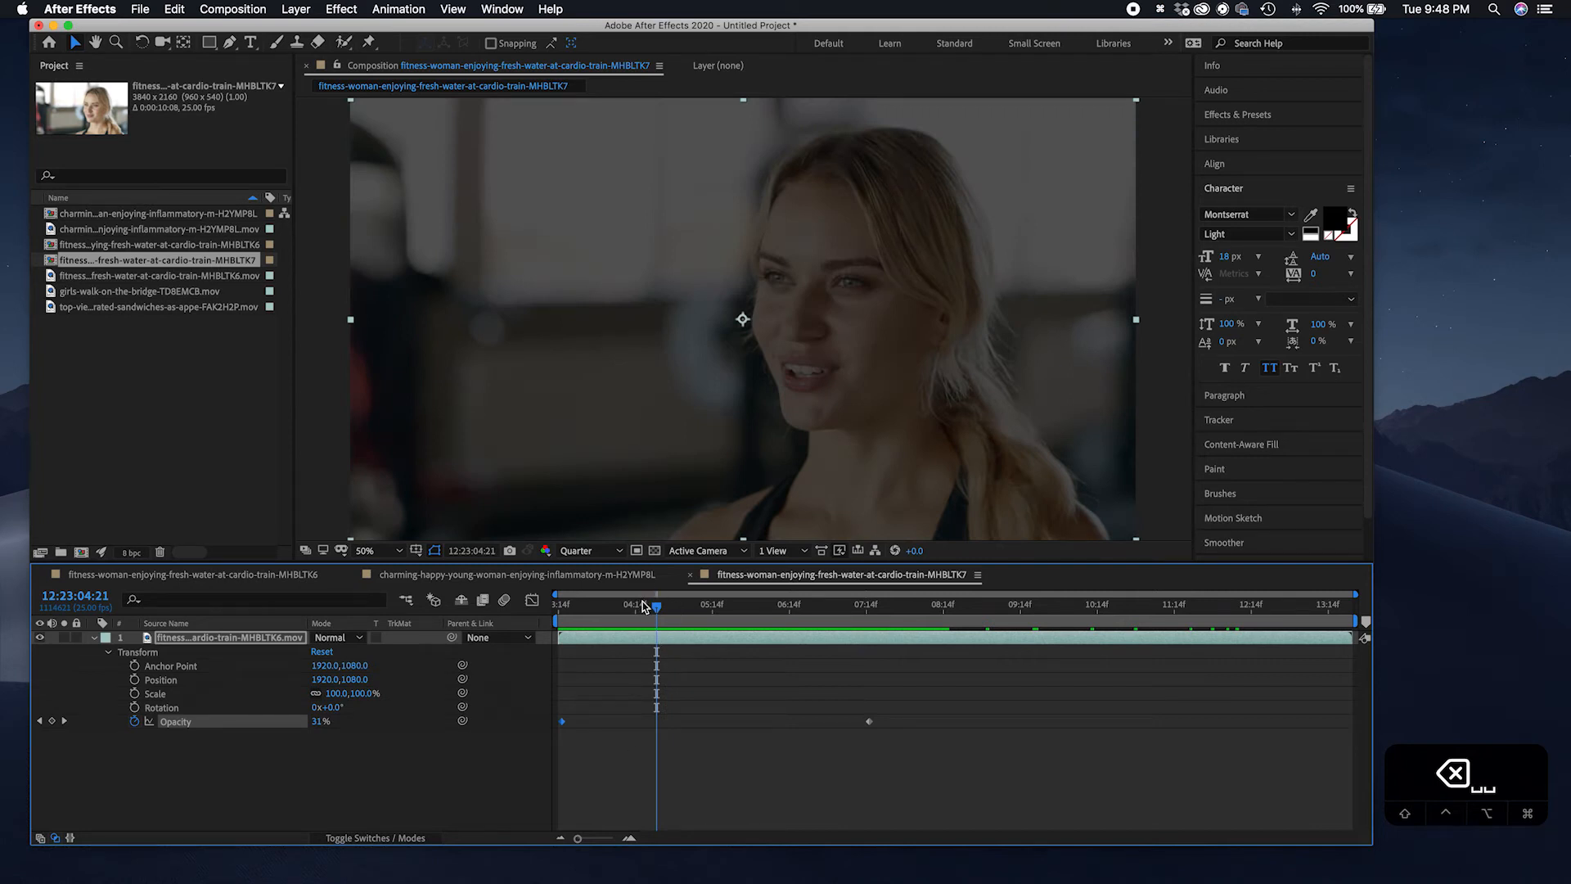
# Step: Clear the opacity keyframes and rebuild the fade-in from 0% at 12:23:03:14 to 100% at 12:23:06:19
pyautogui.moveTo(655, 607); pyautogui.dragTo(524, 624)
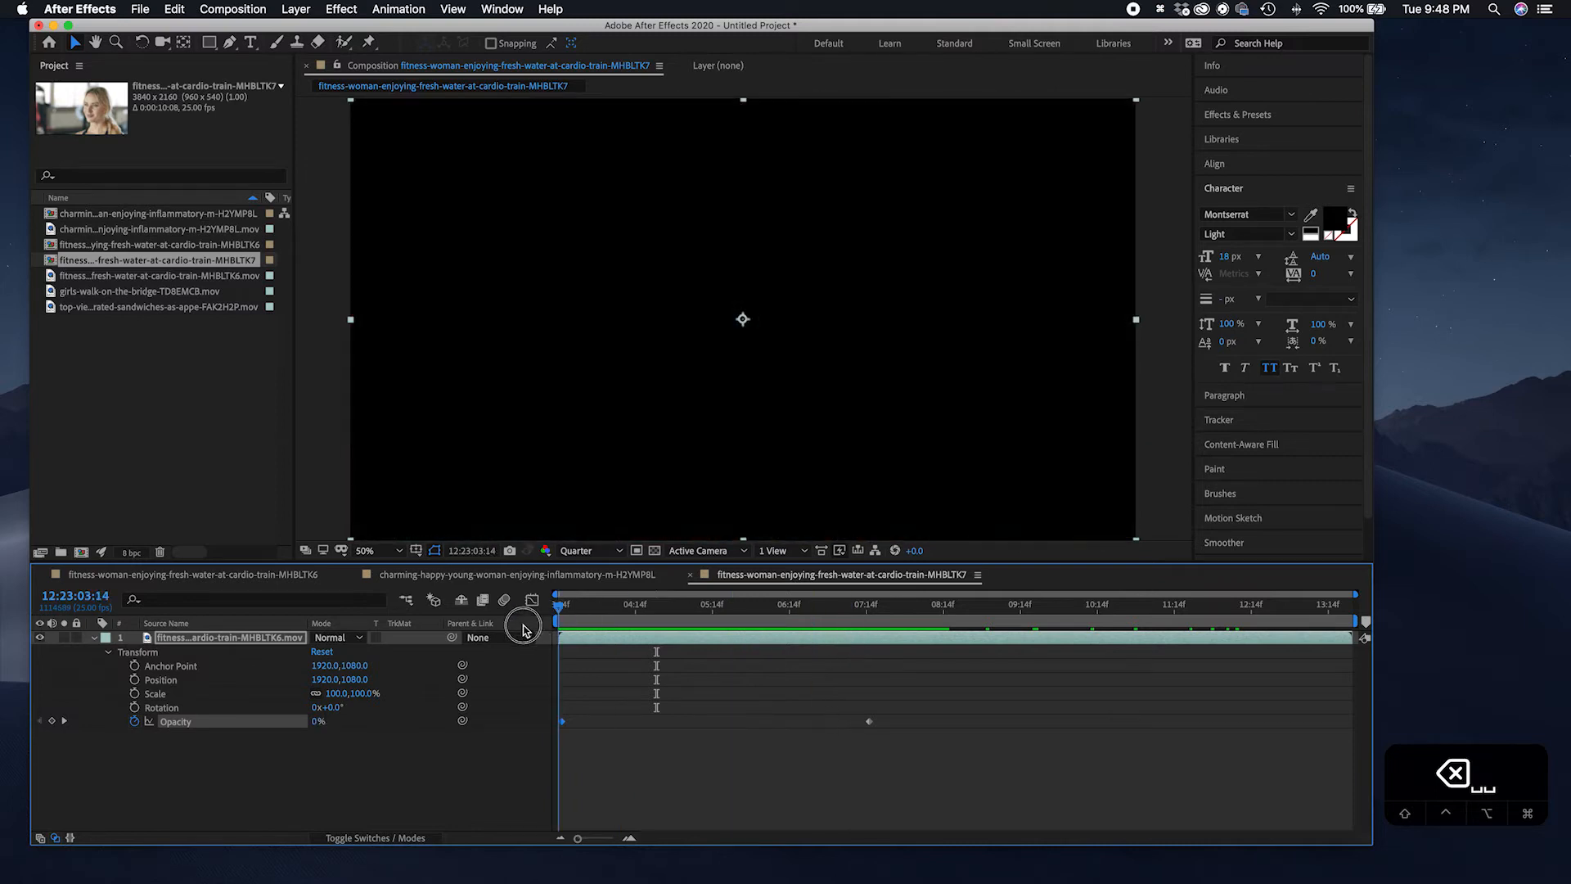
pyautogui.click(132, 721)
pyautogui.click(134, 723)
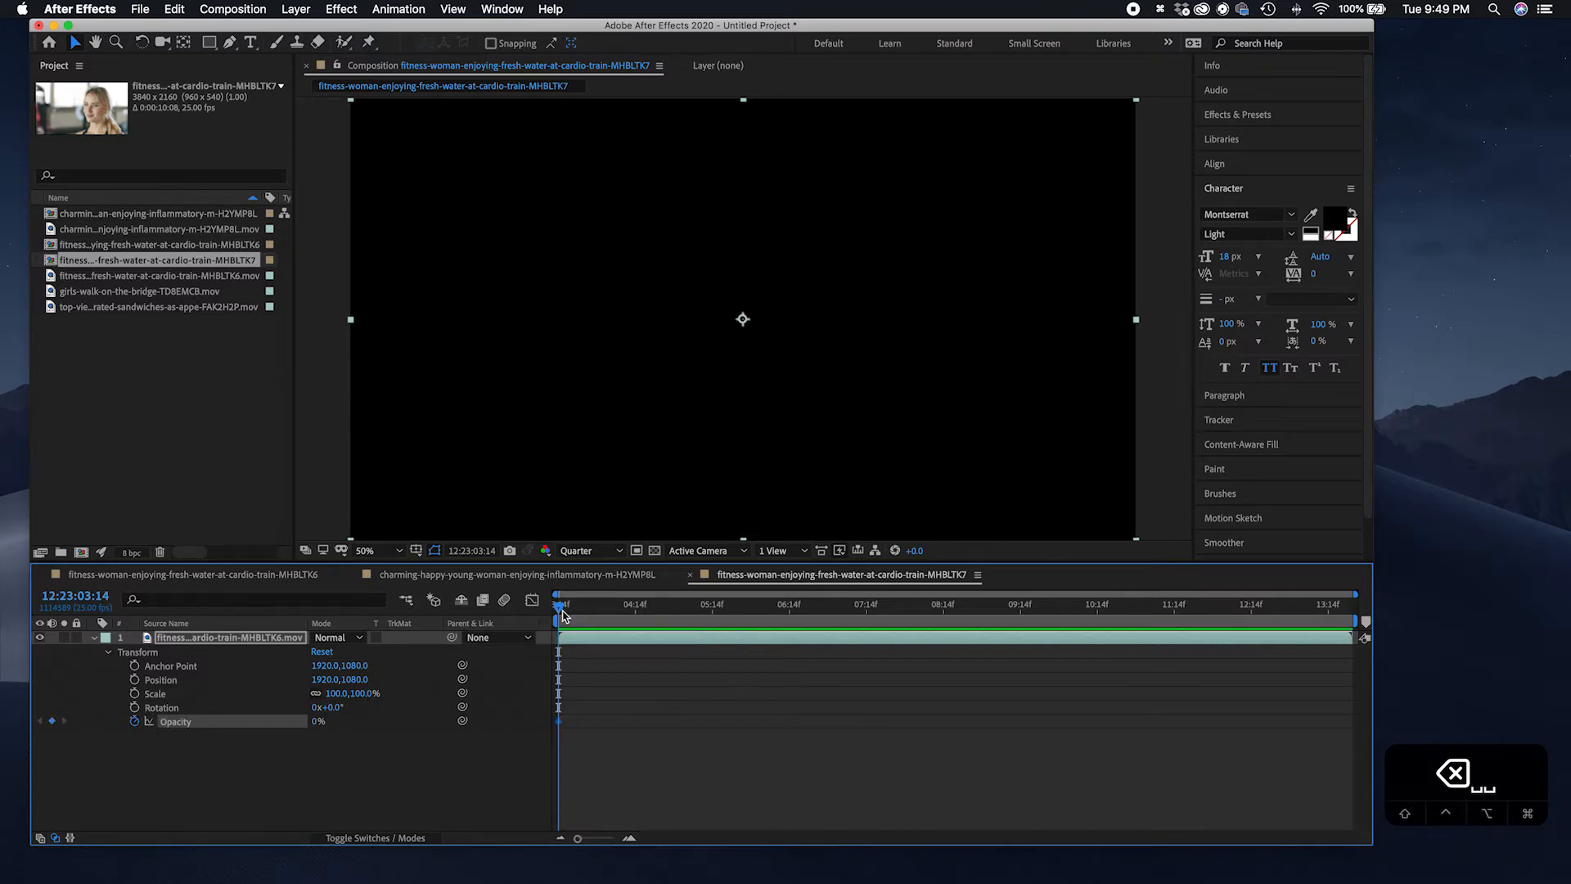
pyautogui.moveTo(557, 605); pyautogui.dragTo(804, 649)
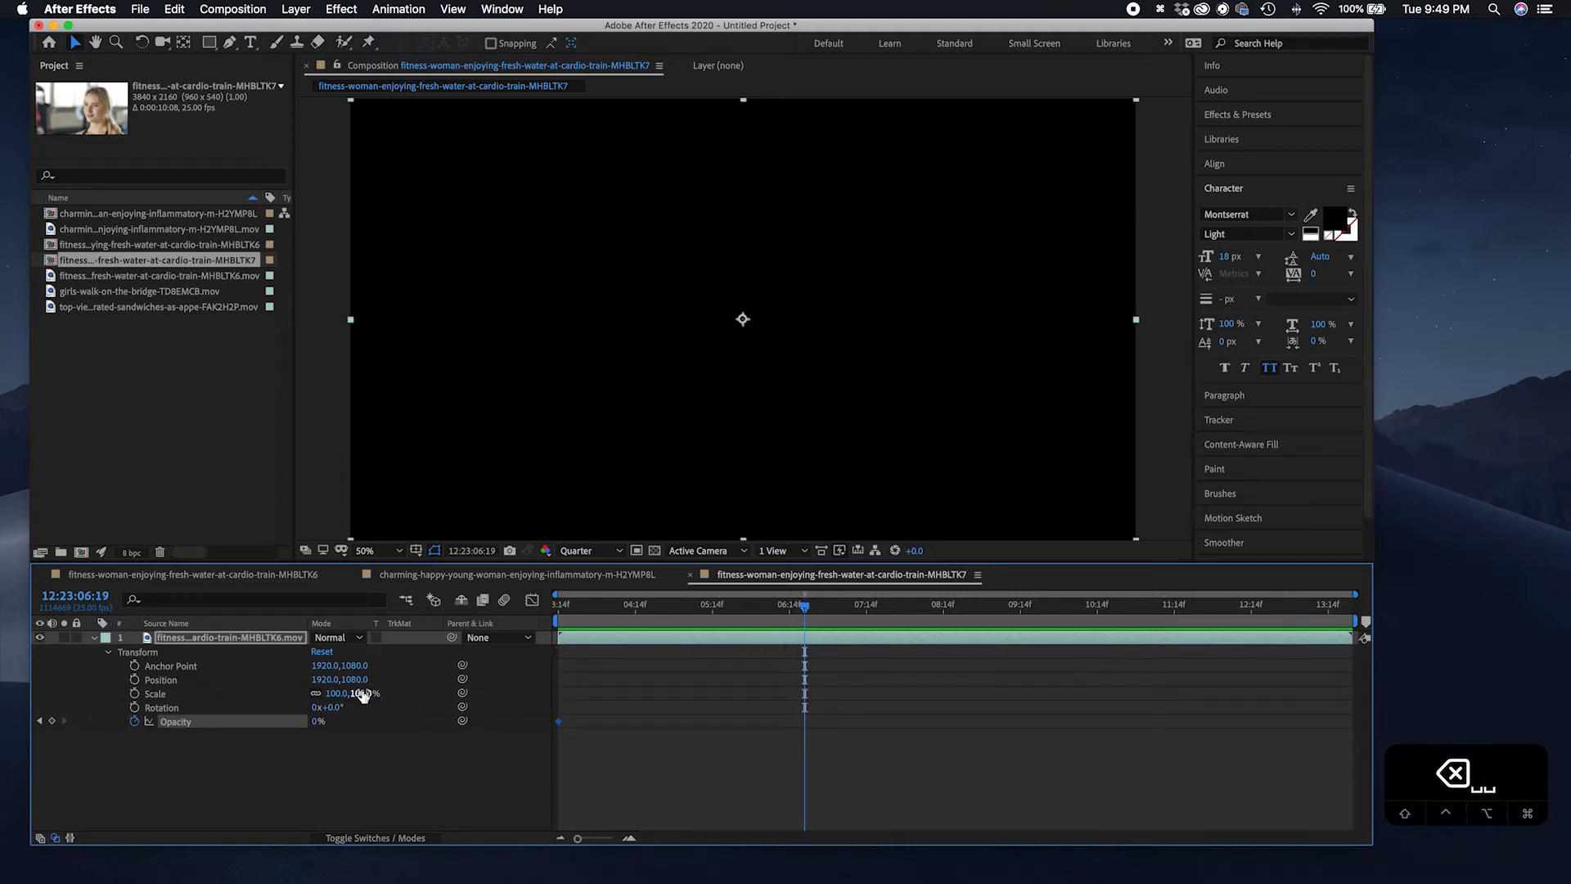
pyautogui.moveTo(313, 726); pyautogui.dragTo(708, 739)
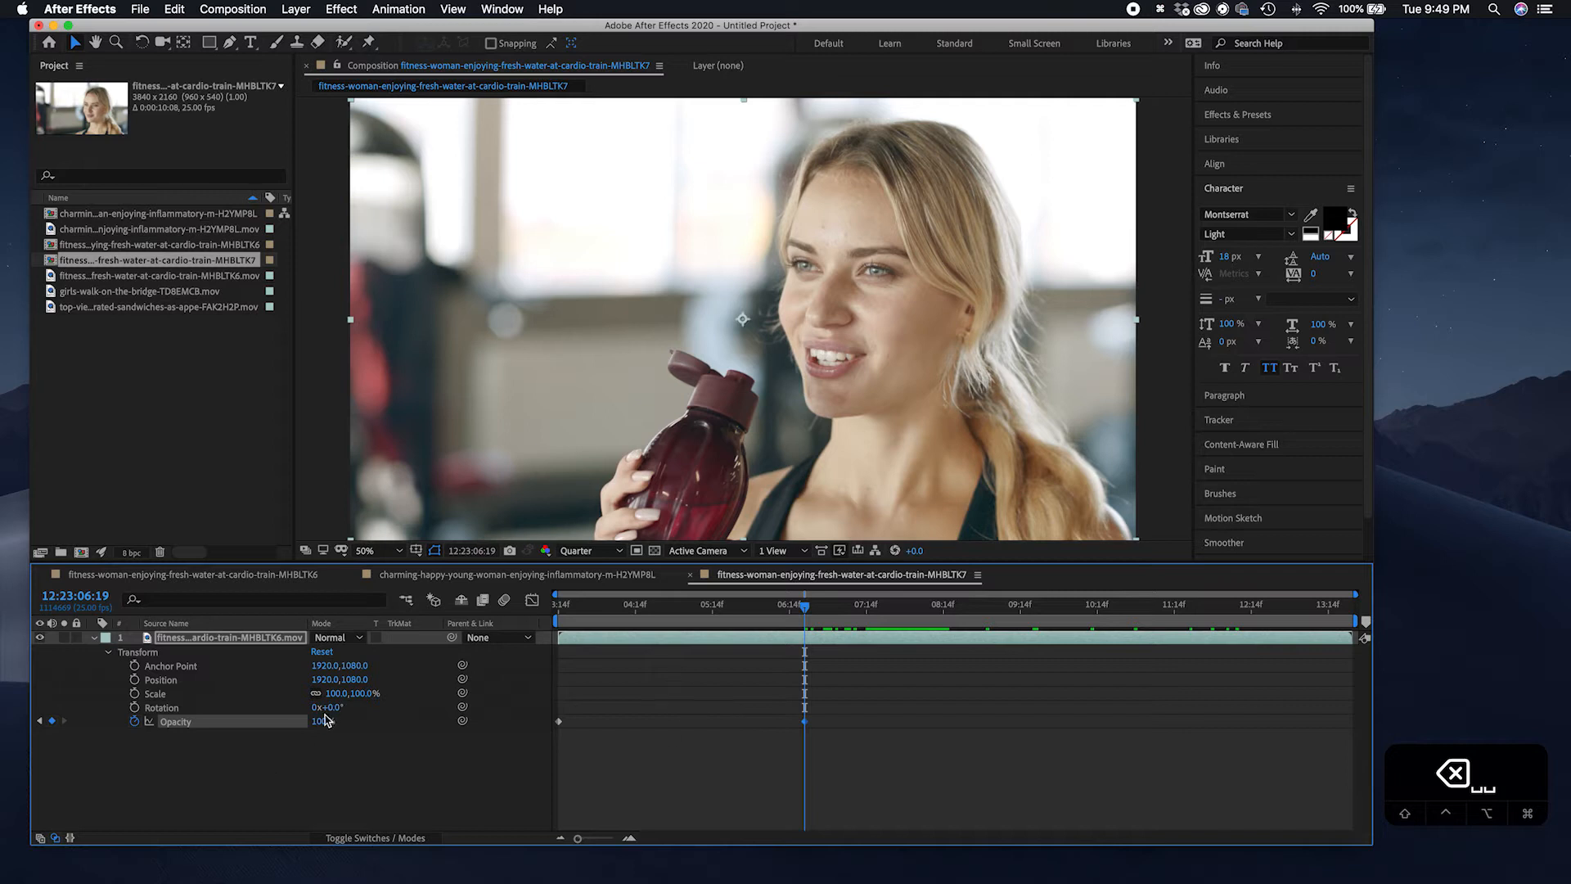
# Step: Play back the rebuilt fade-in from the start of the composition
pyautogui.click(558, 607)
pyautogui.press('space')
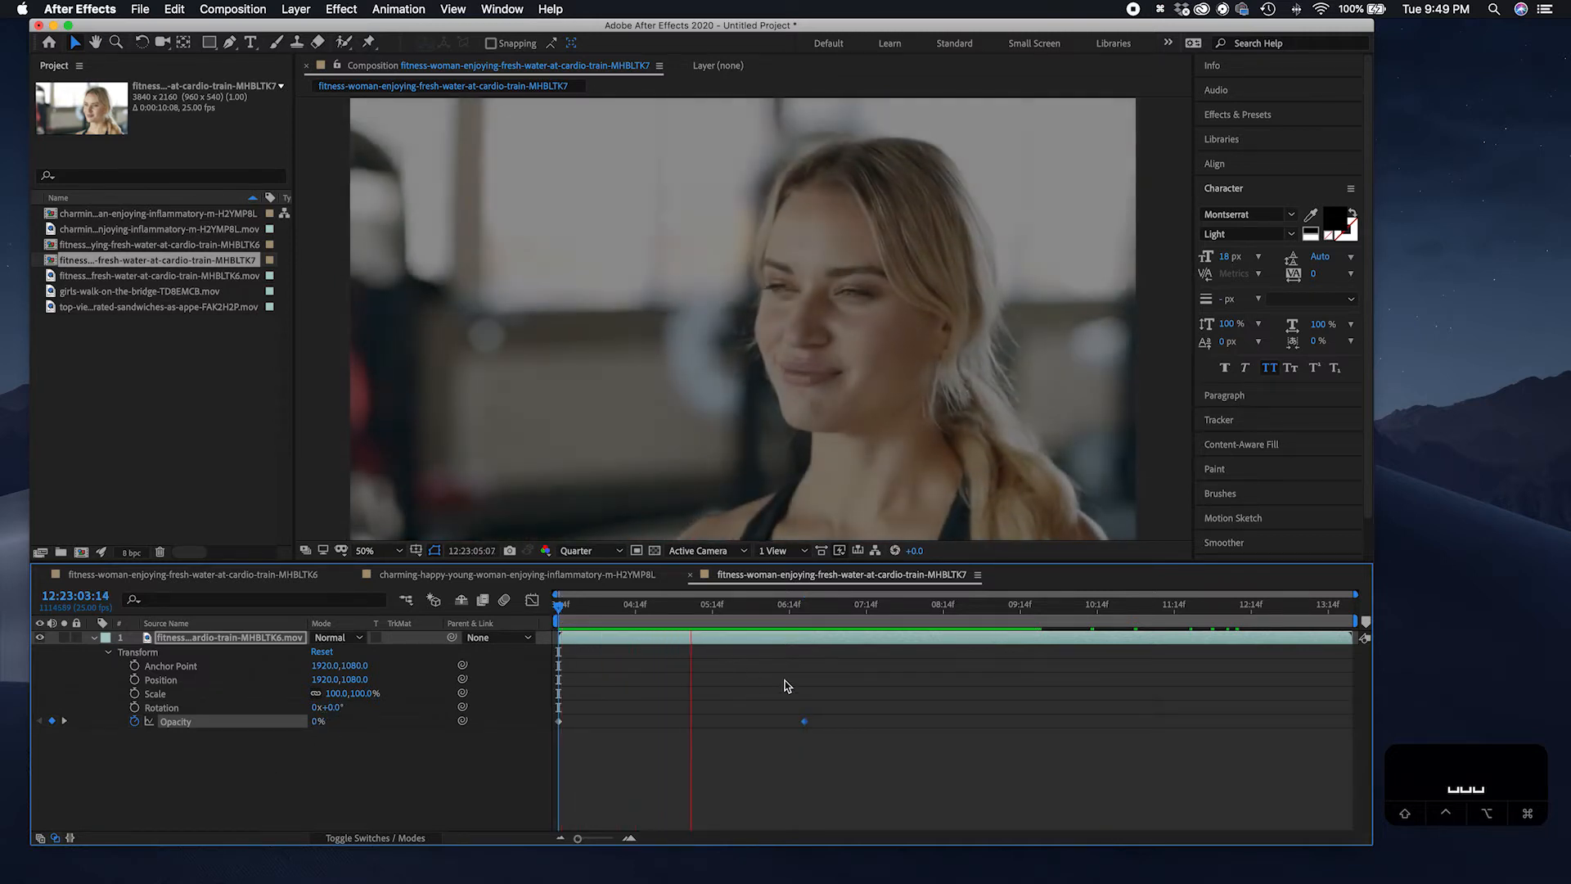
pyautogui.press('space')
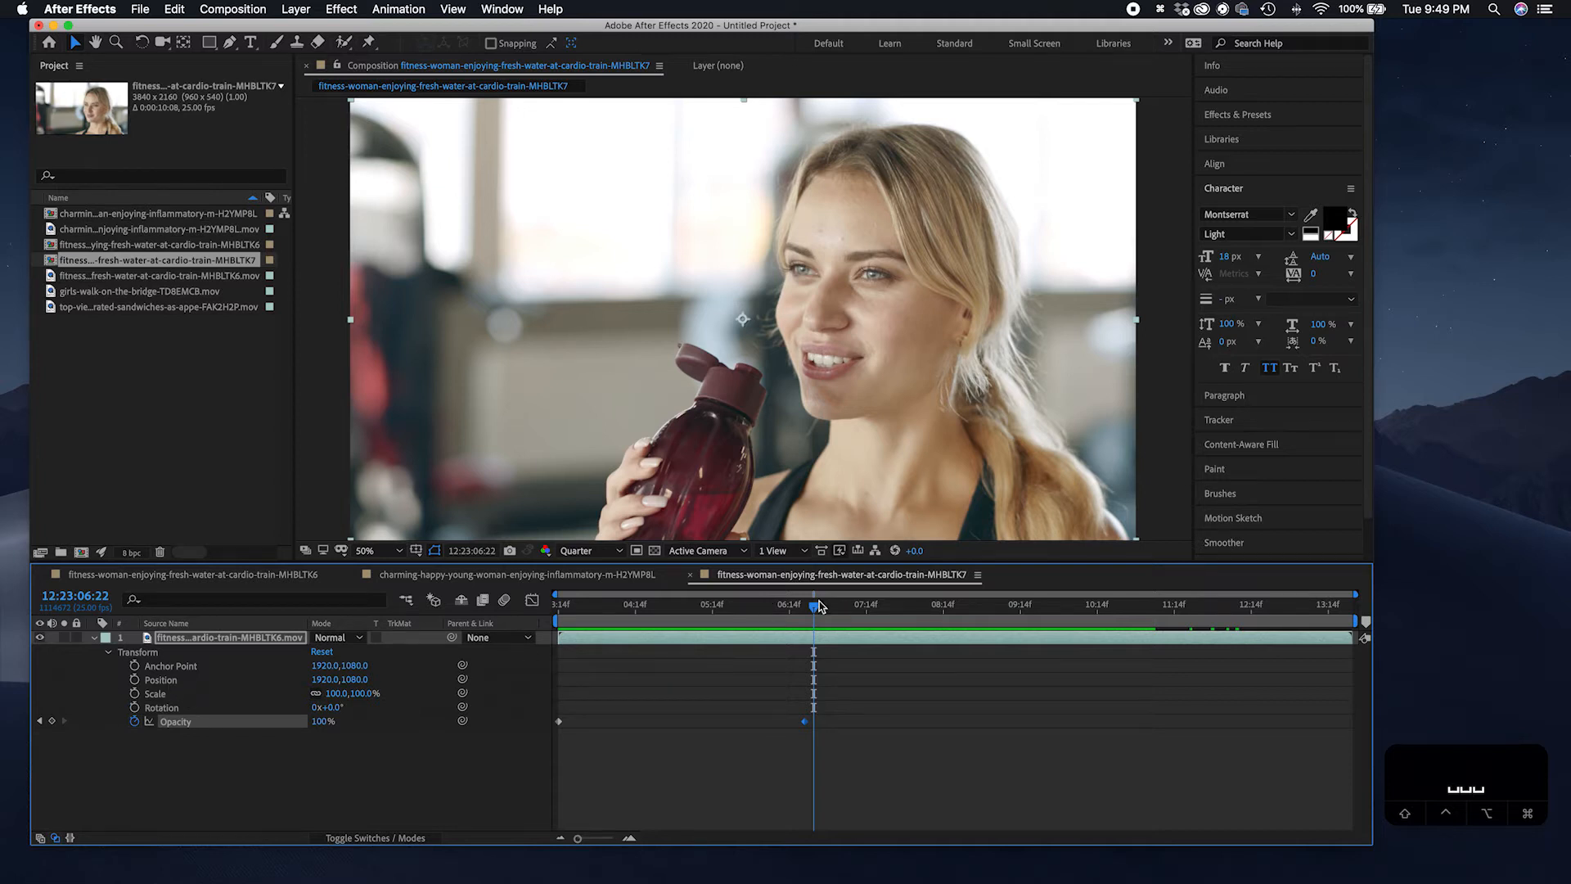
# Step: At 12:23:07:01, move the clip's anchor point onto the woman's mouth at 2264, 1268 with the Pan Behind tool
pyautogui.moveTo(813, 609); pyautogui.dragTo(824, 619)
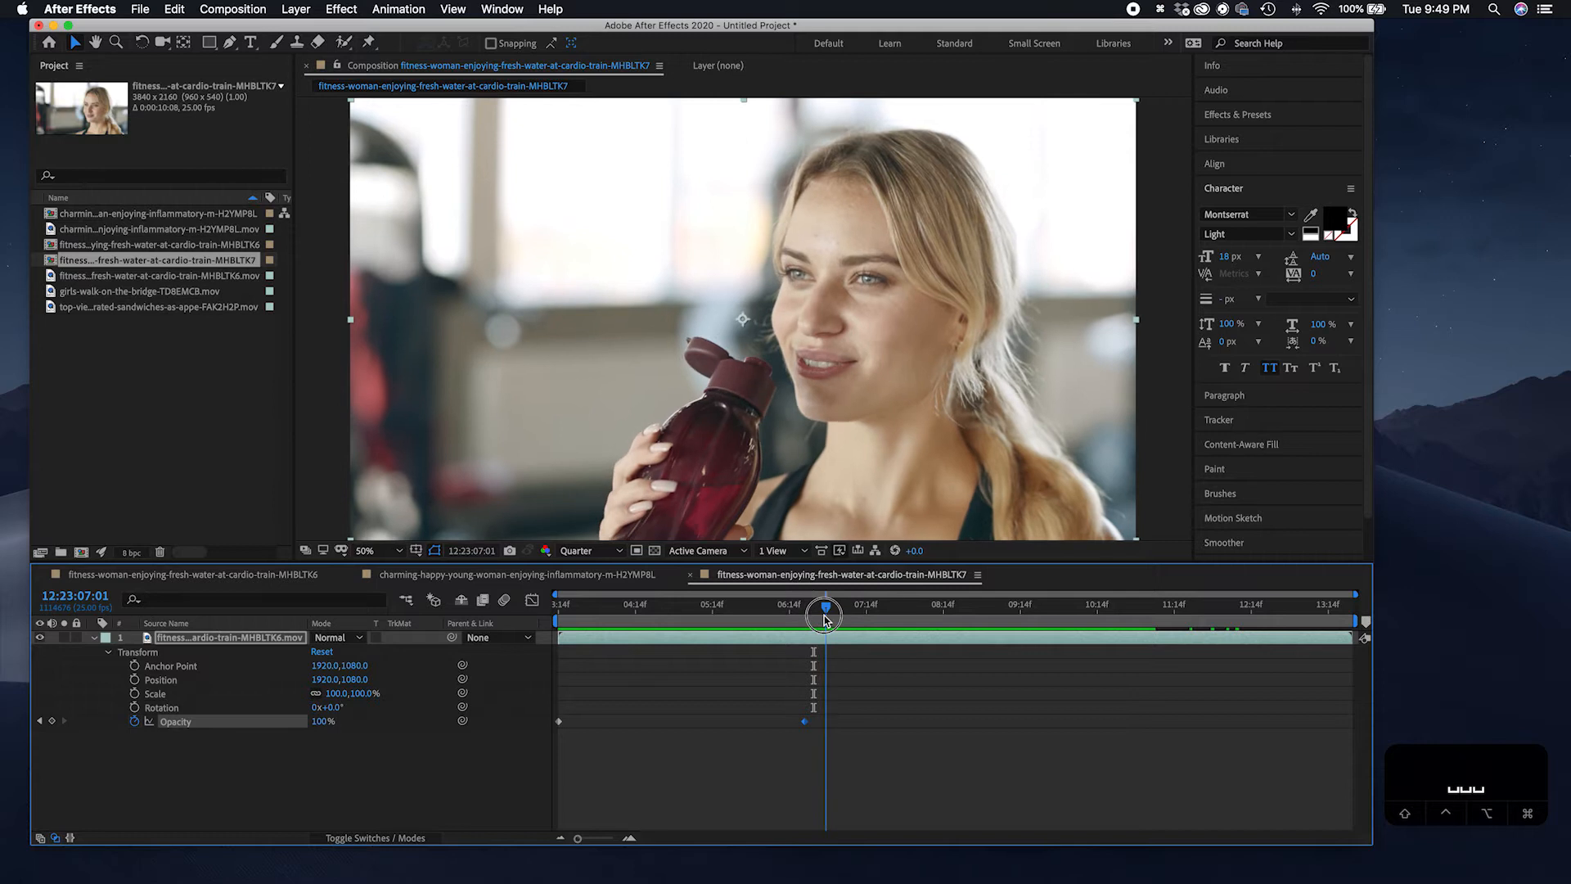
pyautogui.click(183, 42)
pyautogui.moveTo(751, 323); pyautogui.dragTo(822, 363)
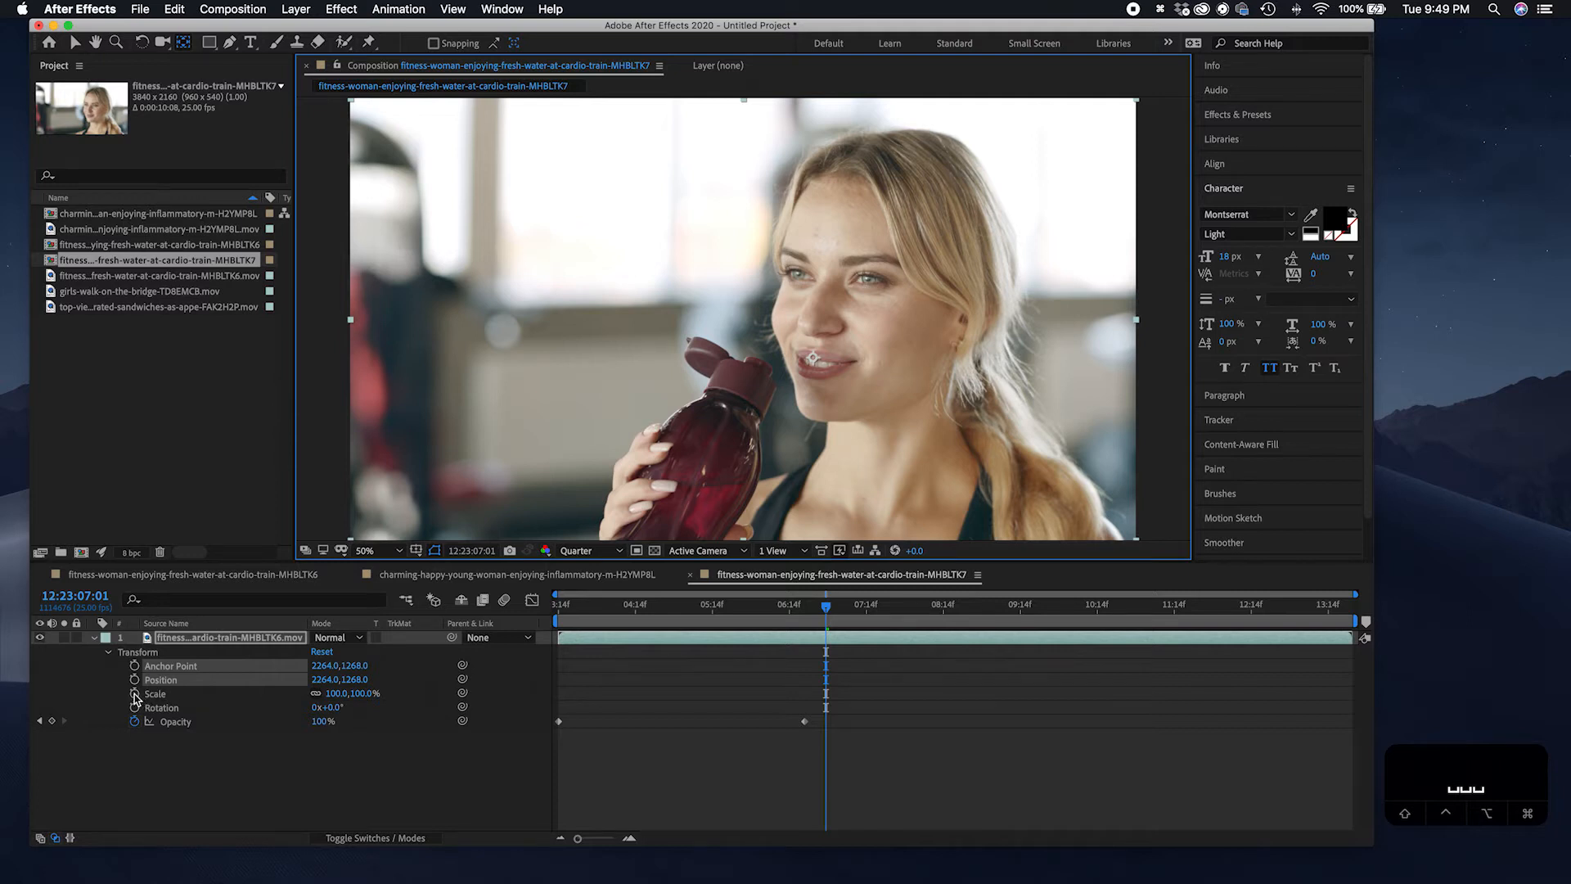
# Step: Keyframe the clip's scale from 100% at 12:23:07:01 to 217% at 12:23:10:10 to create a zoom-in
pyautogui.click(134, 694)
pyautogui.moveTo(851, 610); pyautogui.dragTo(1087, 652)
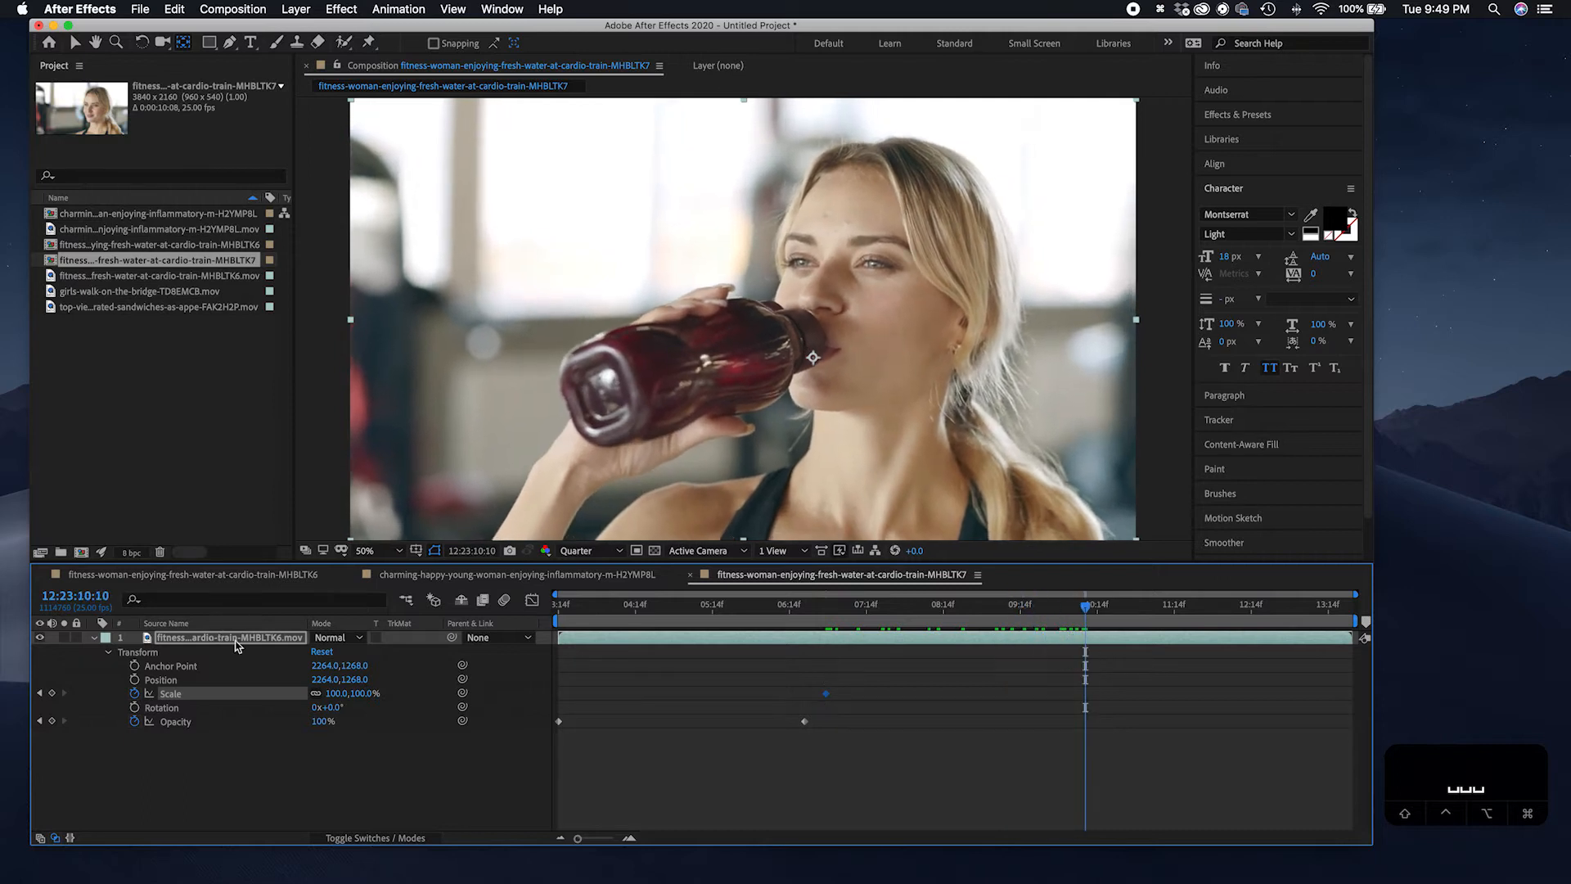
pyautogui.moveTo(360, 700); pyautogui.dragTo(488, 730)
# Step: Play back the fade-in and zoom animation from the beginning
pyautogui.click(562, 607)
pyautogui.press('space')
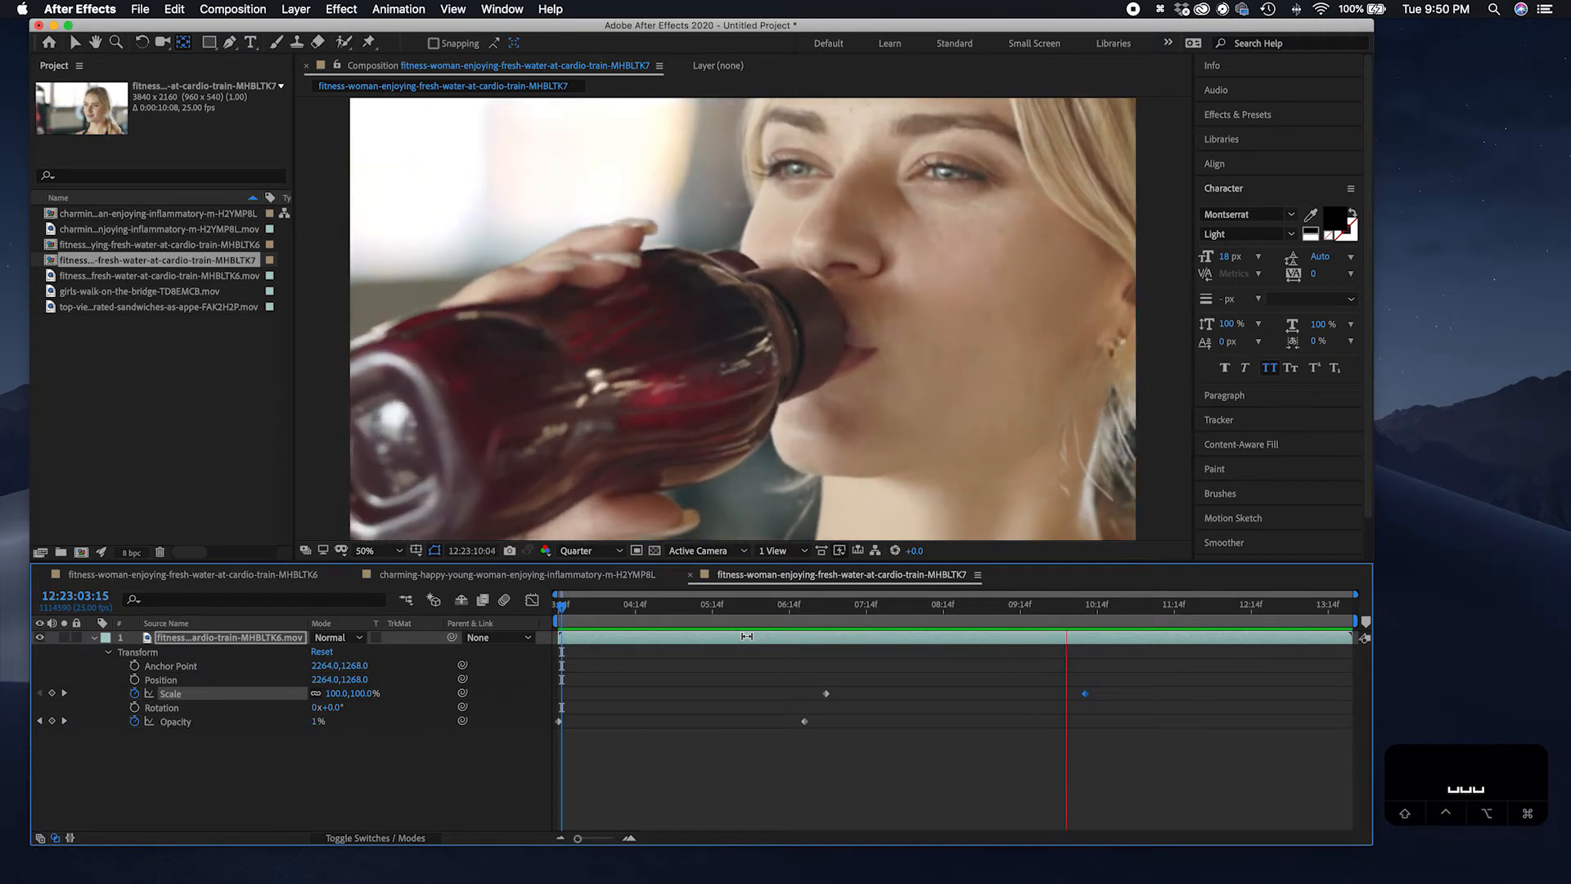
pyautogui.press('space')
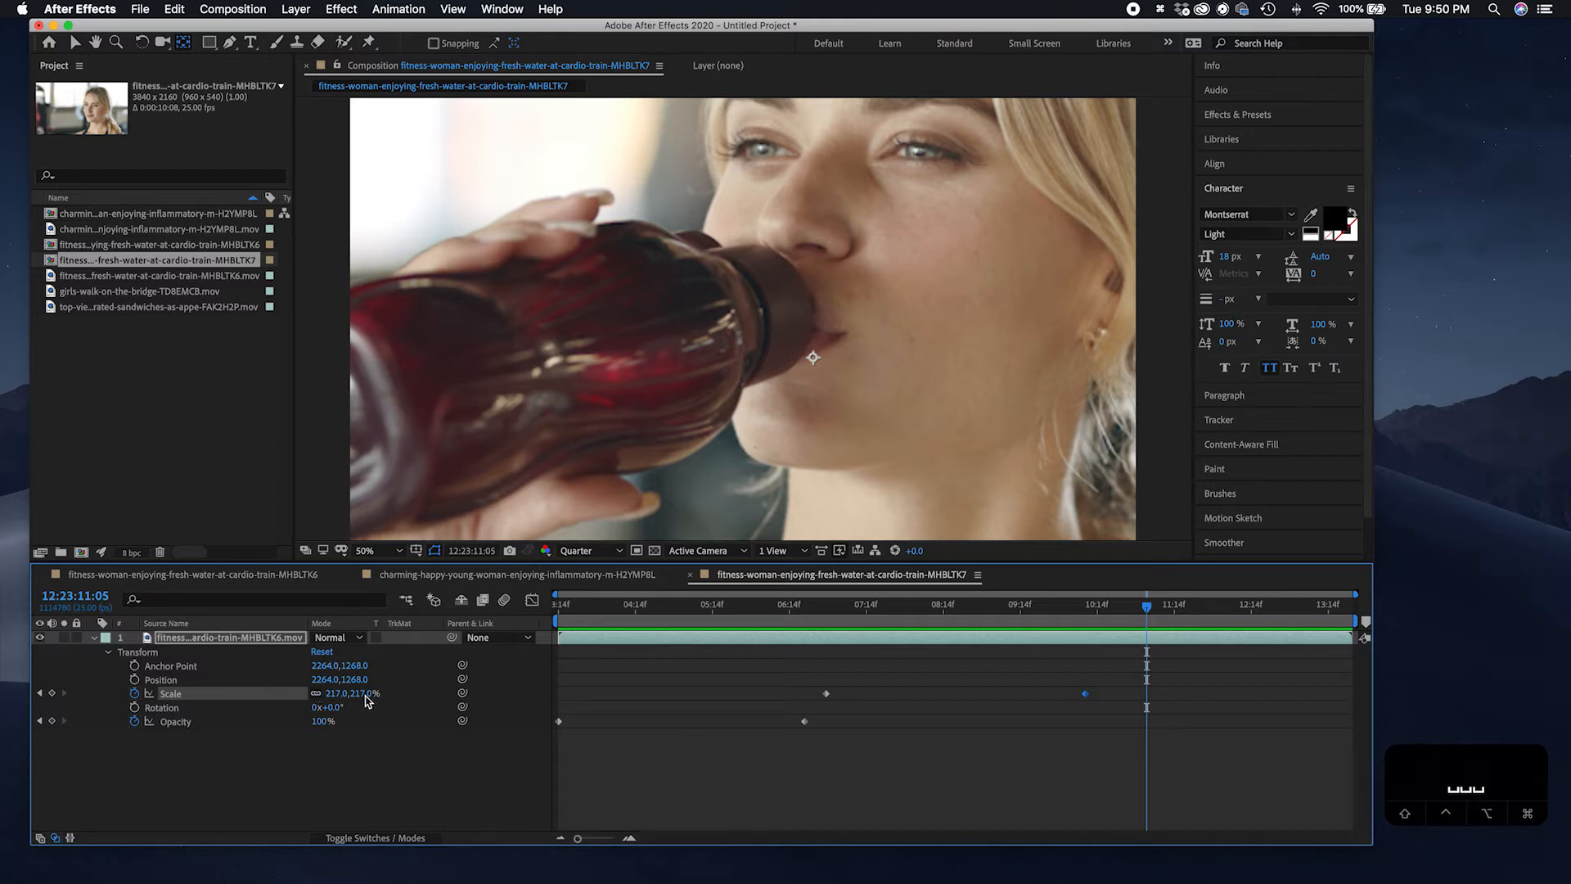
# Step: Reset the scale and opacity properties to 100% at 12:23:11:05 and play back the animation from the beginning
pyautogui.rightClick(221, 696)
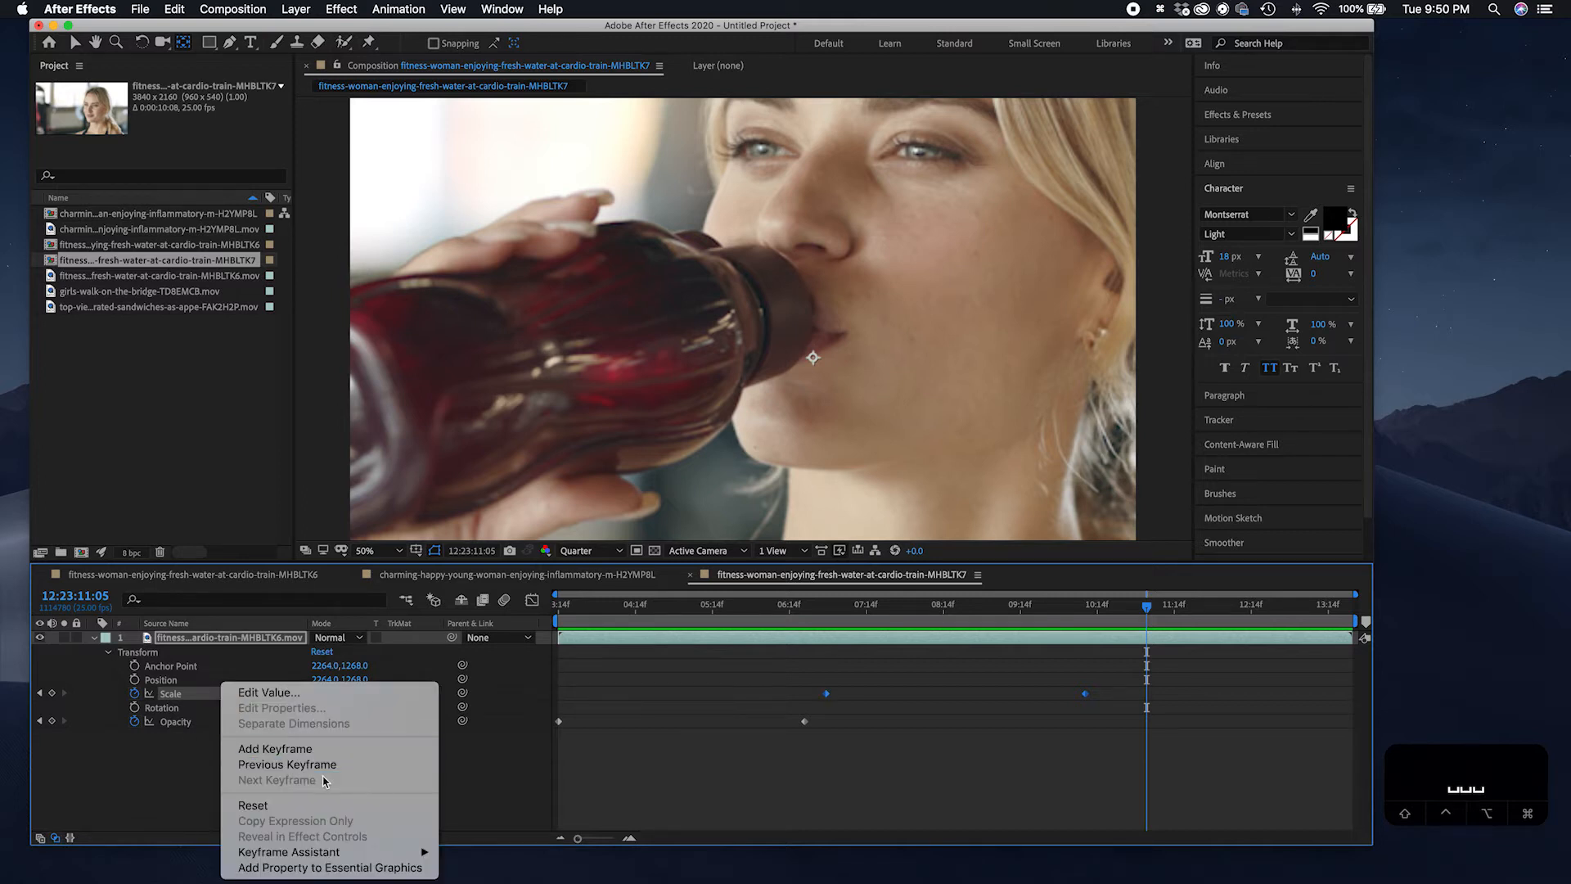
pyautogui.click(316, 806)
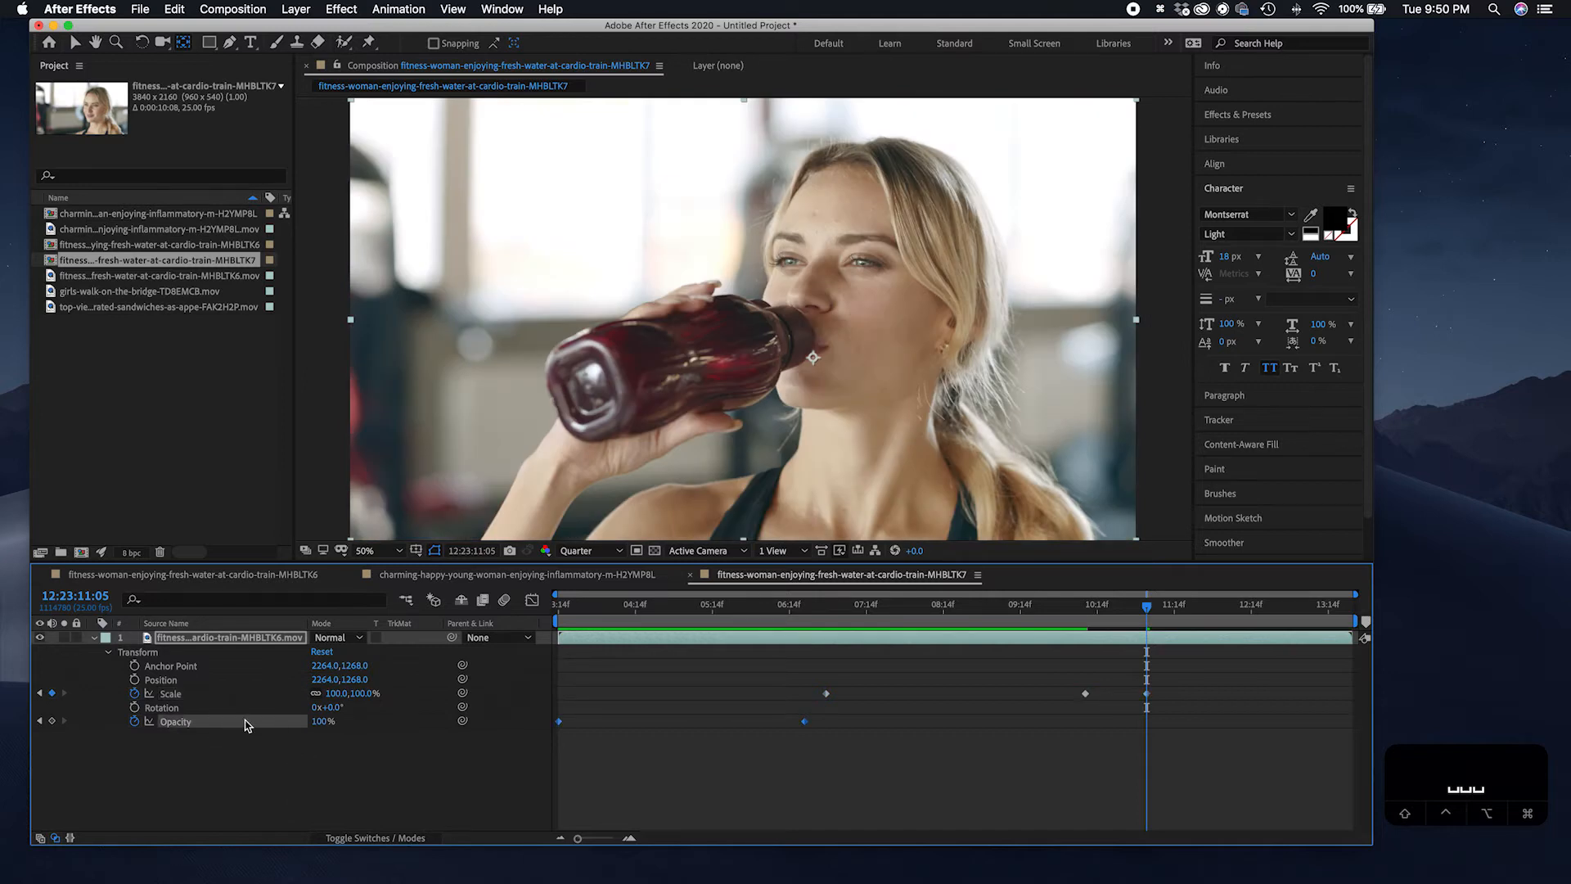
pyautogui.rightClick(246, 724)
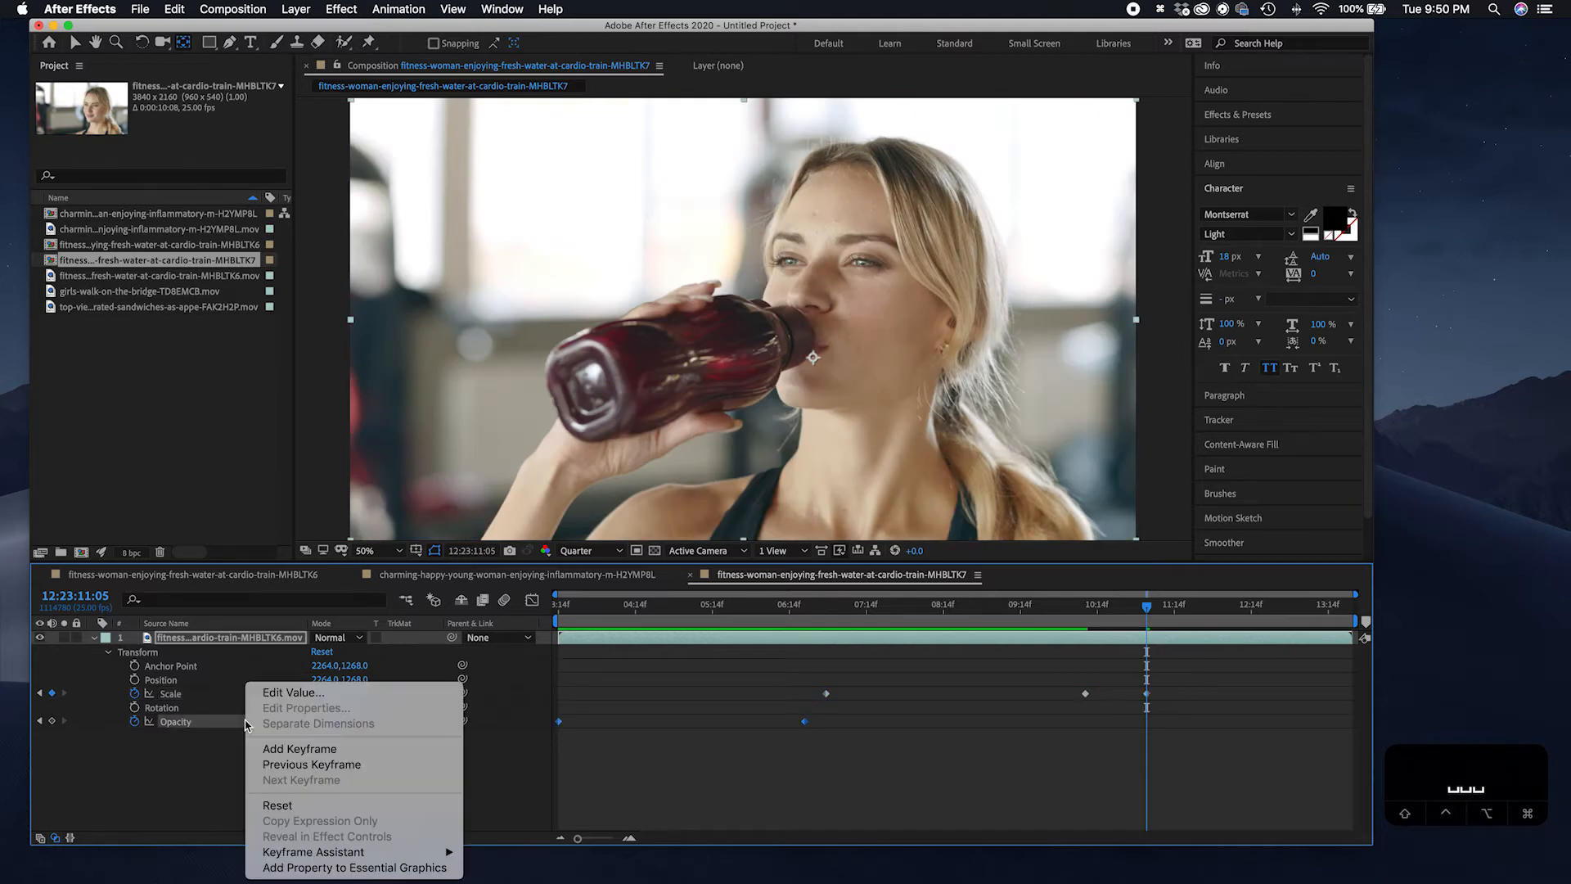
pyautogui.click(293, 807)
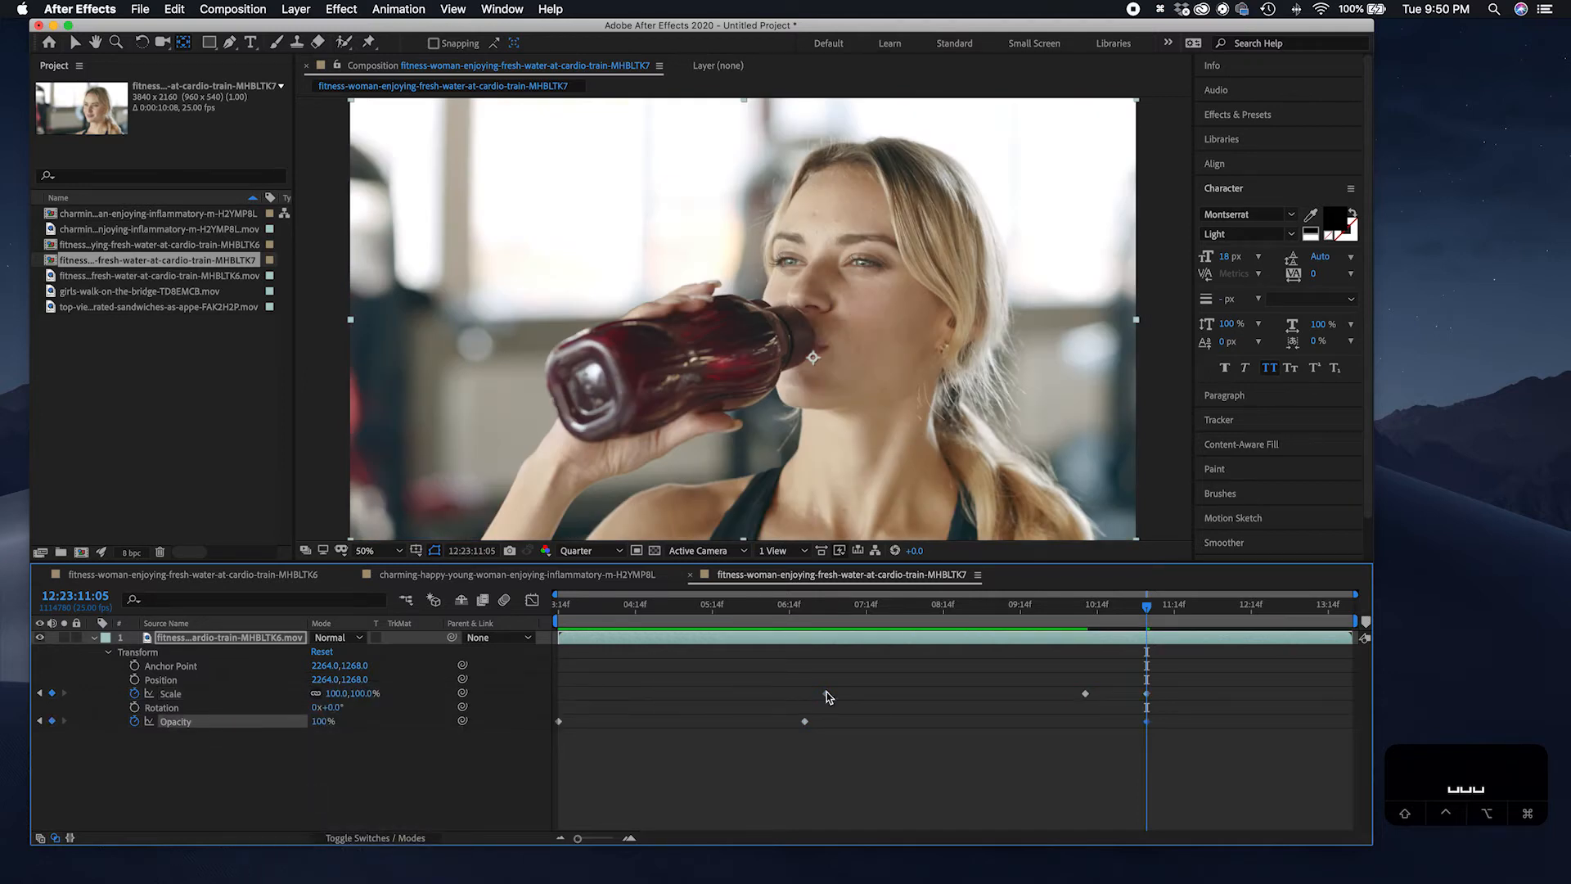
pyautogui.click(569, 610)
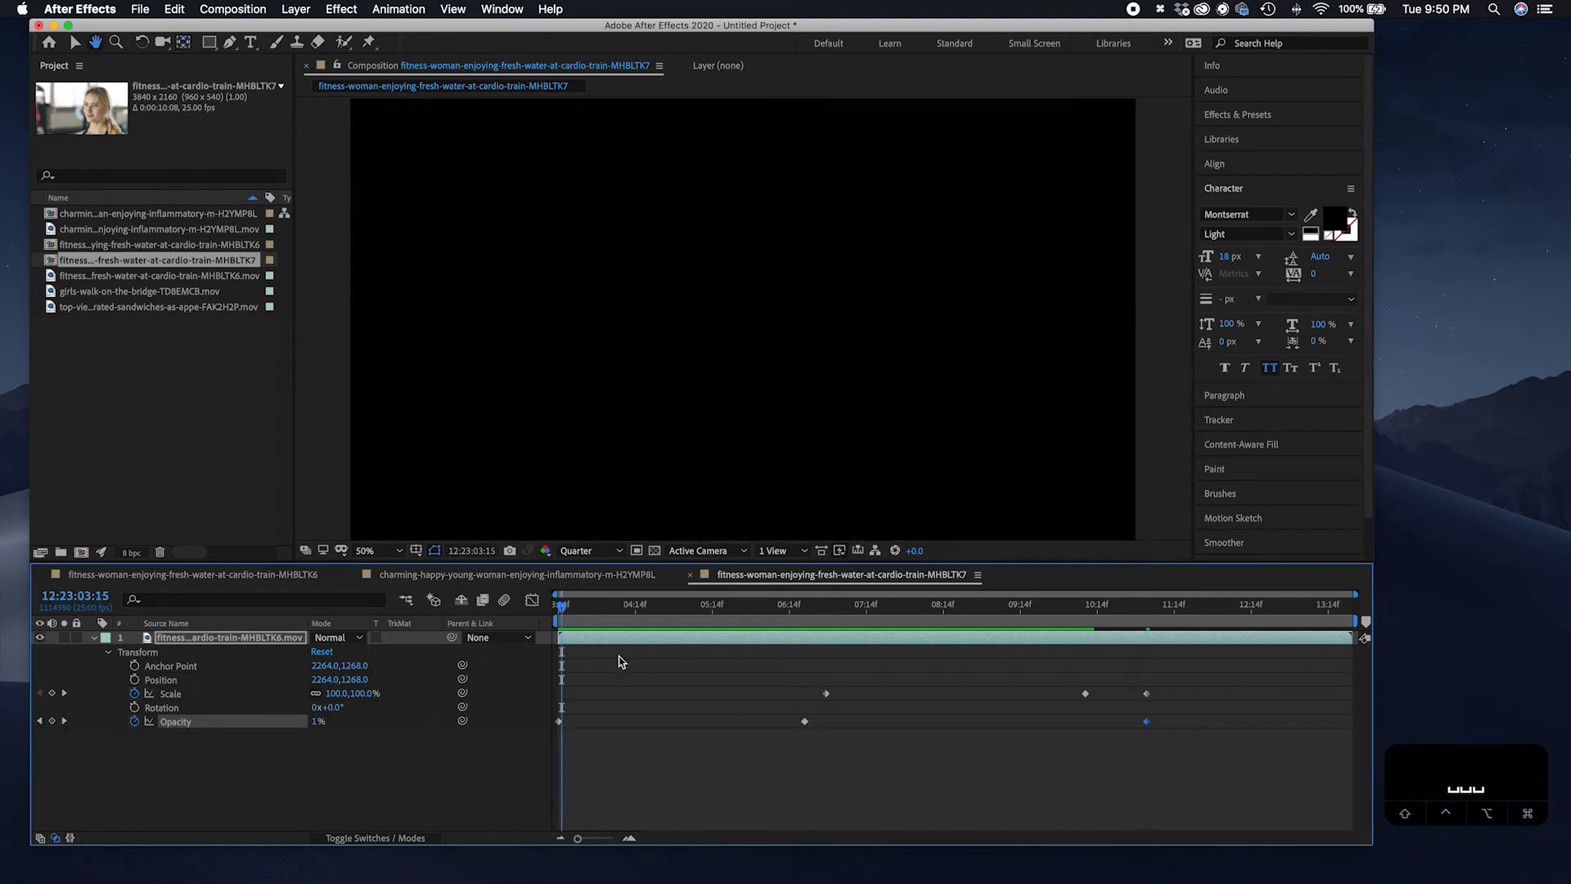
pyautogui.press('space')
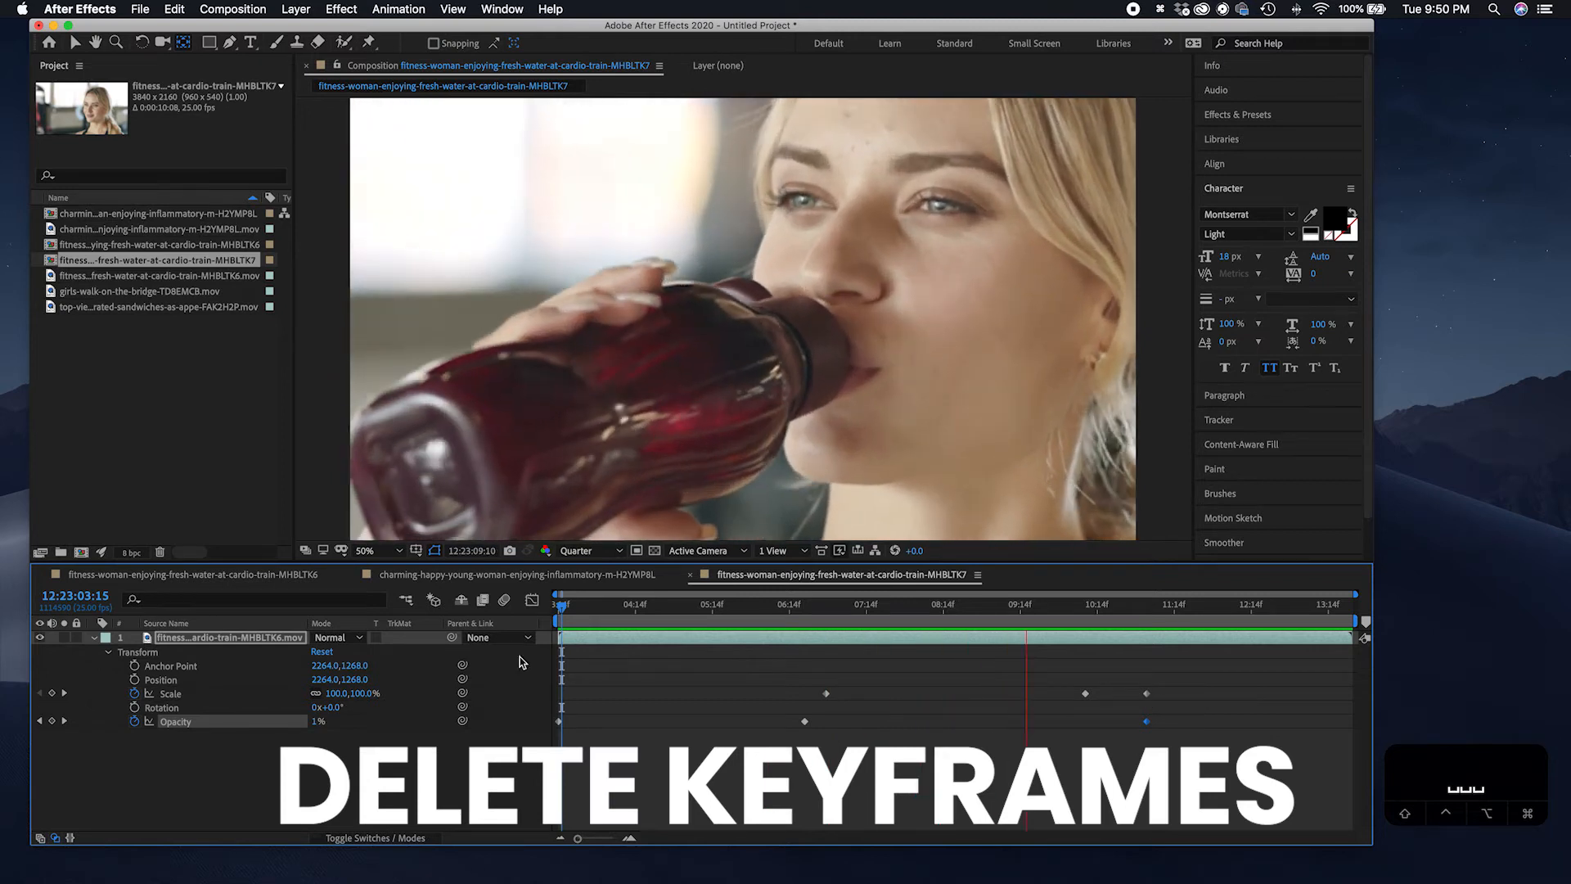
# Step: Stop the playback, delete all Scale and Opacity keyframes, return to 12:23:03:14 and collapse the layer's properties
pyautogui.press('space')
pyautogui.moveTo(1164, 679); pyautogui.dragTo(553, 760)
pyautogui.press('Delete')
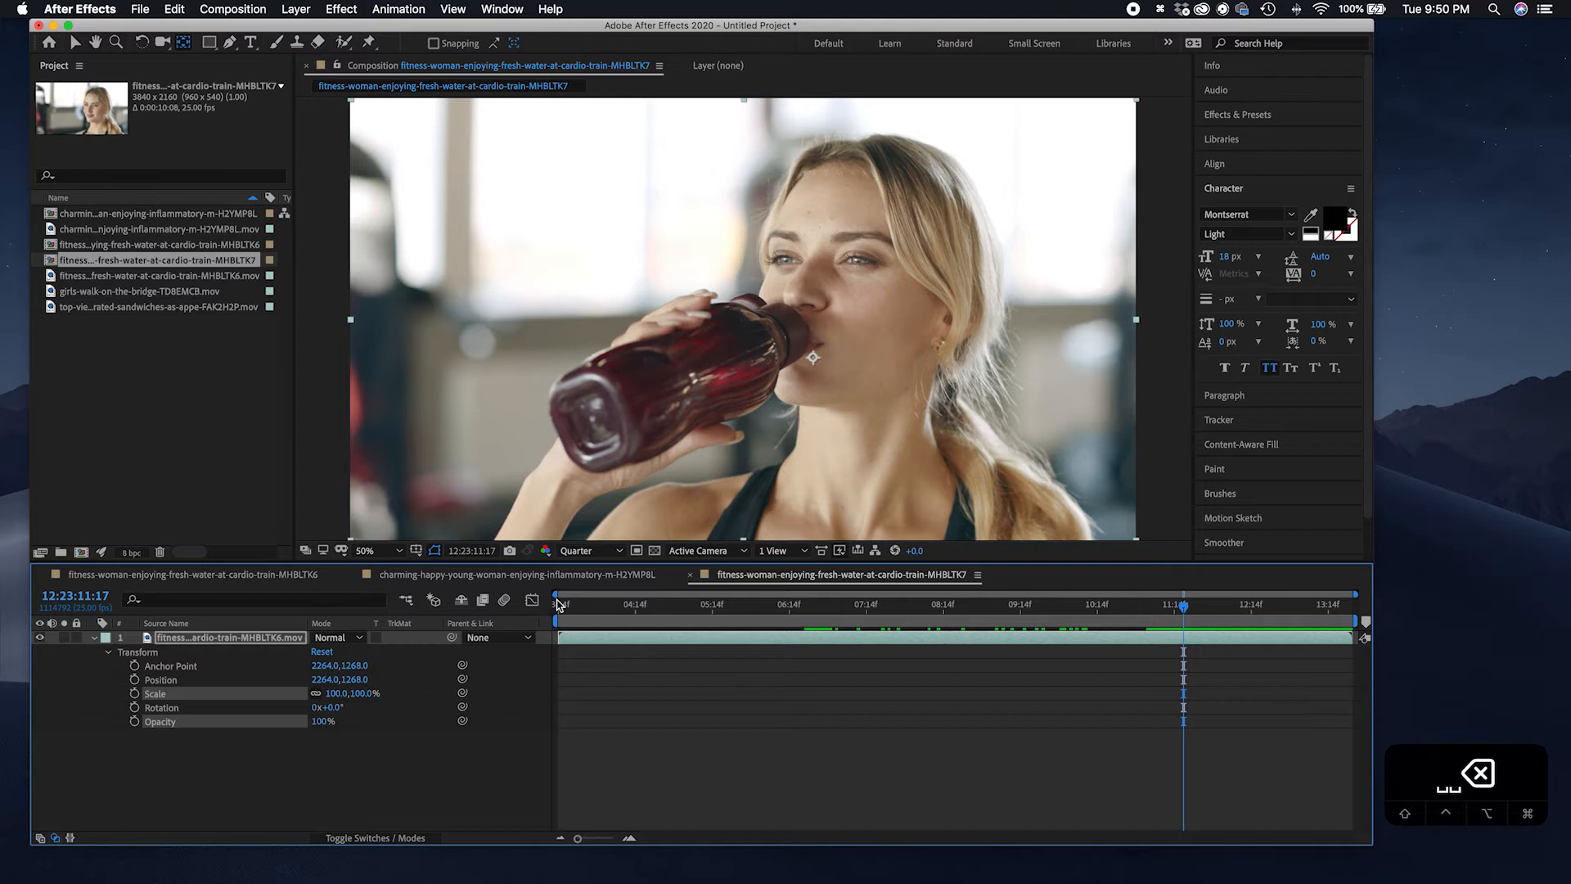
pyautogui.click(558, 605)
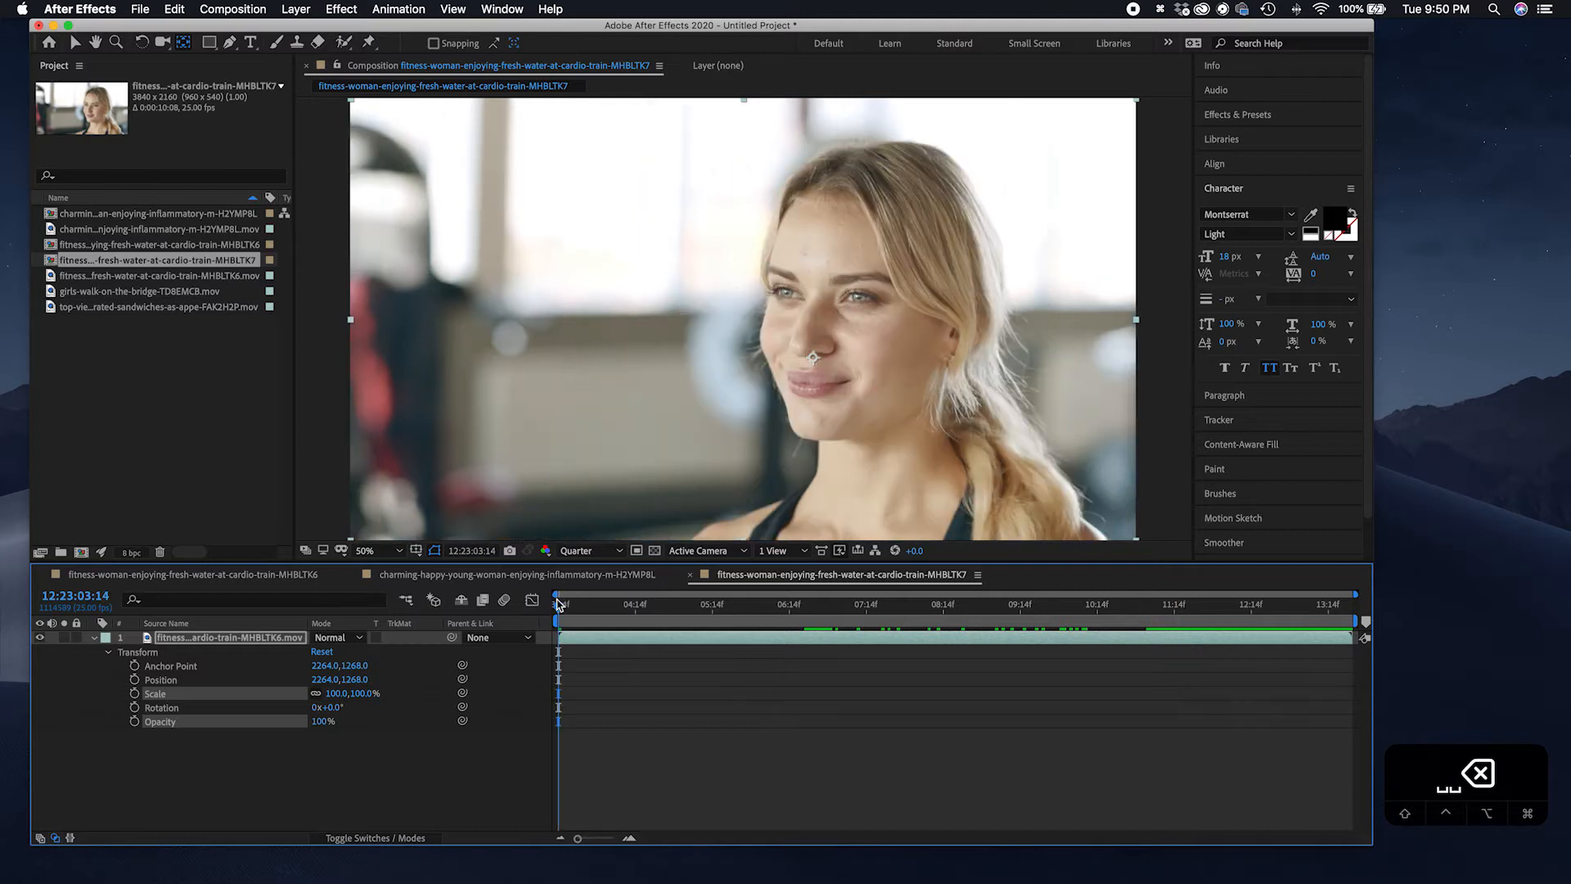
pyautogui.click(107, 652)
pyautogui.click(94, 637)
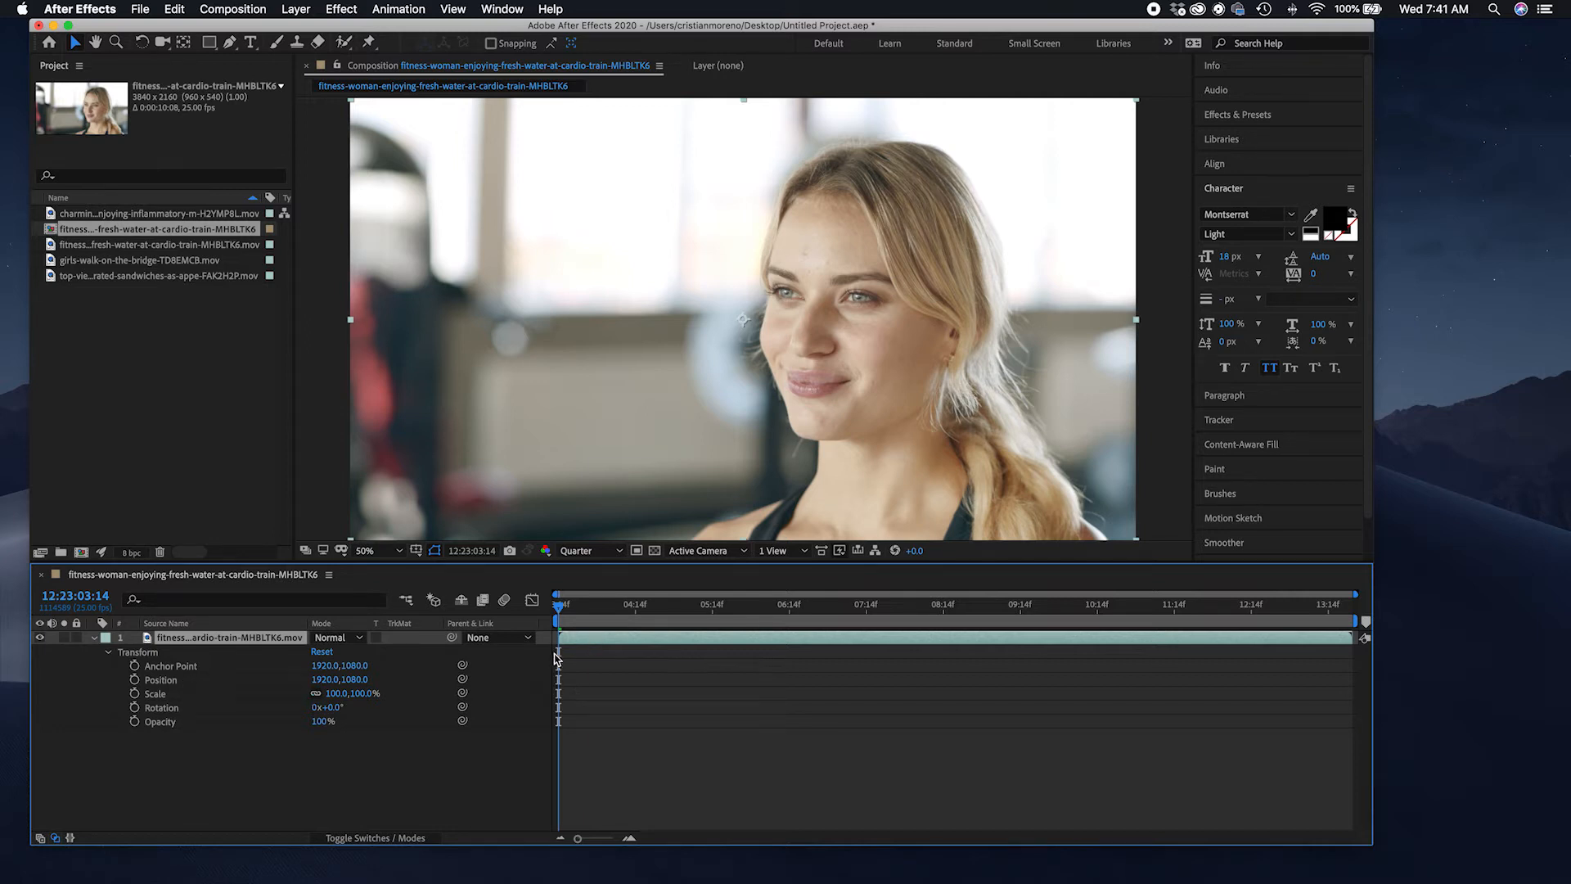
# Step: Keyframe the clip's position at 12:23:03:14, try moving the clip freehand in the frame, and reset its transform
pyautogui.click(135, 681)
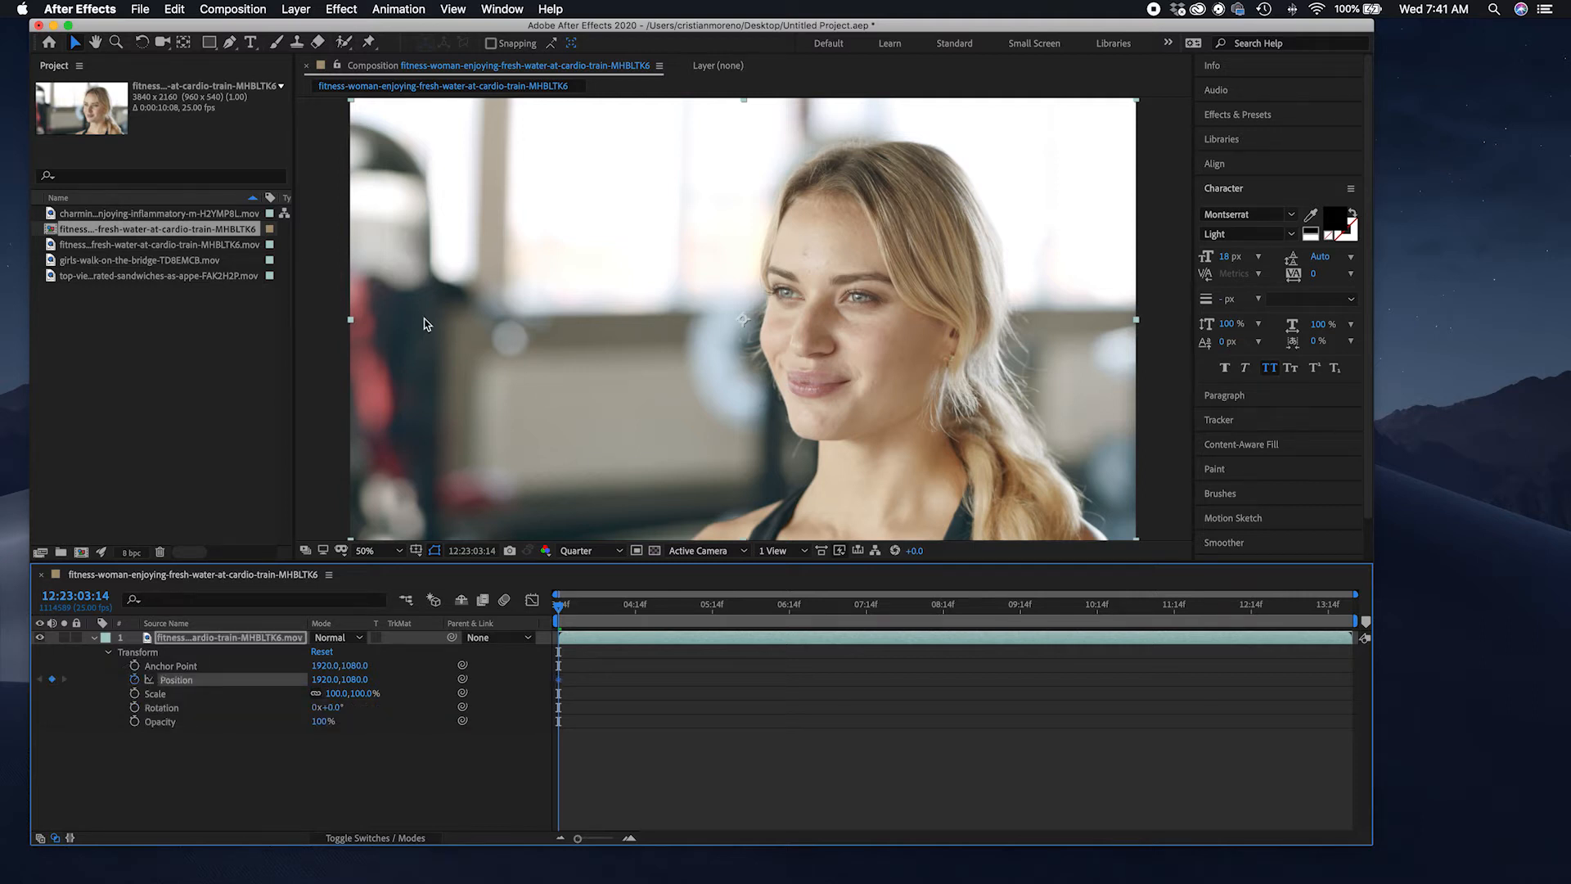
pyautogui.moveTo(770, 347); pyautogui.dragTo(691, 341)
pyautogui.moveTo(507, 342); pyautogui.dragTo(862, 363)
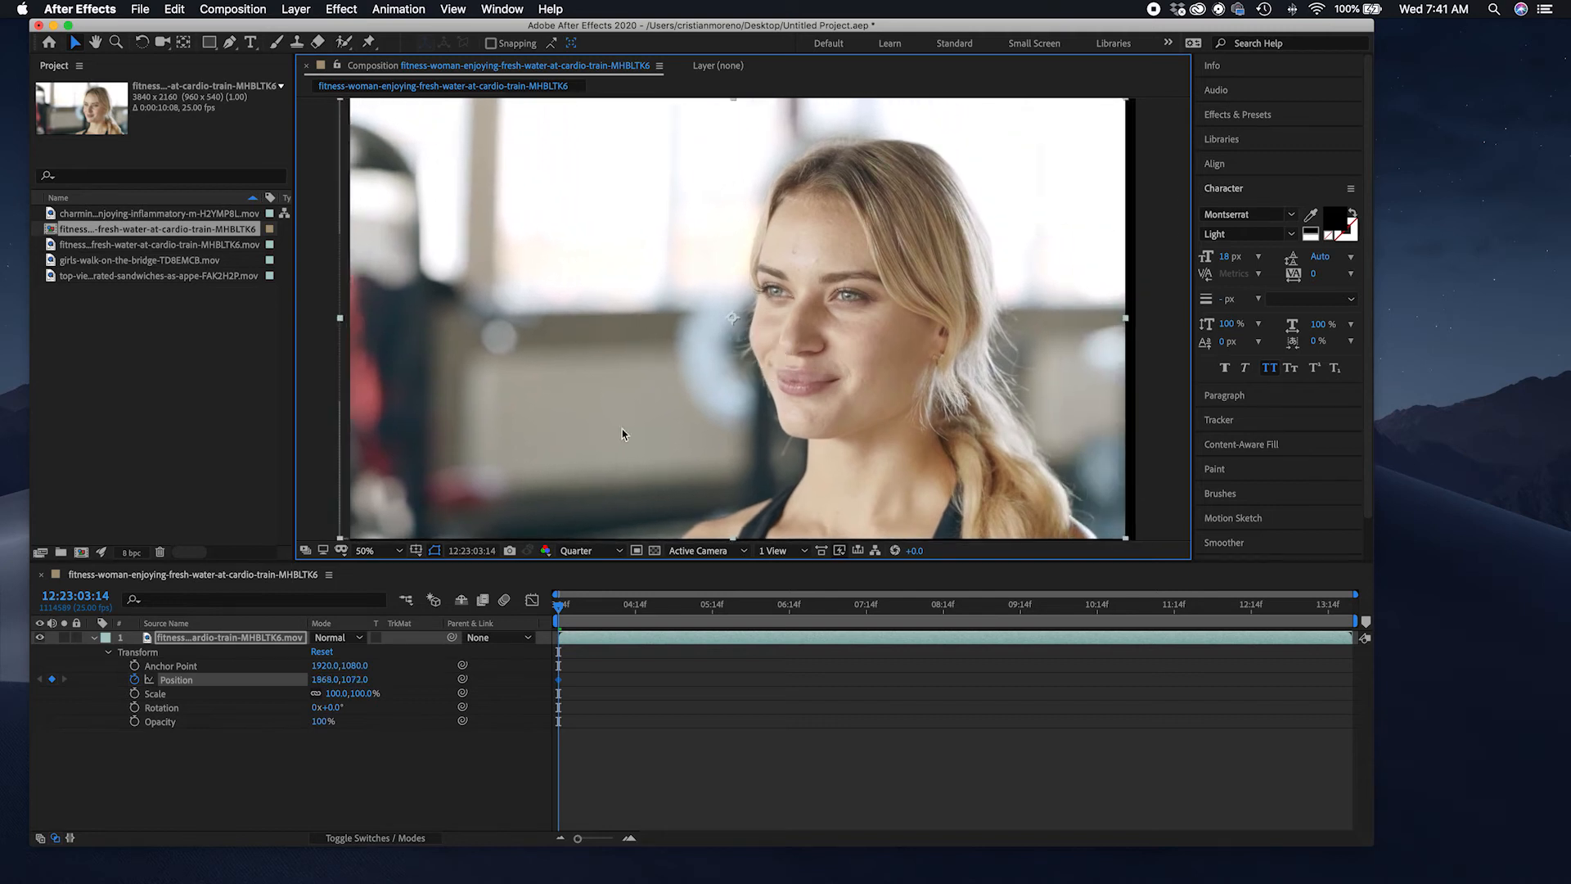
pyautogui.click(320, 652)
# Step: At 12:23:06:14, add a Position keyframe, clear all Position keyframes, and enable position keyframing again with the clip at 1920, 1080
pyautogui.click(675, 607)
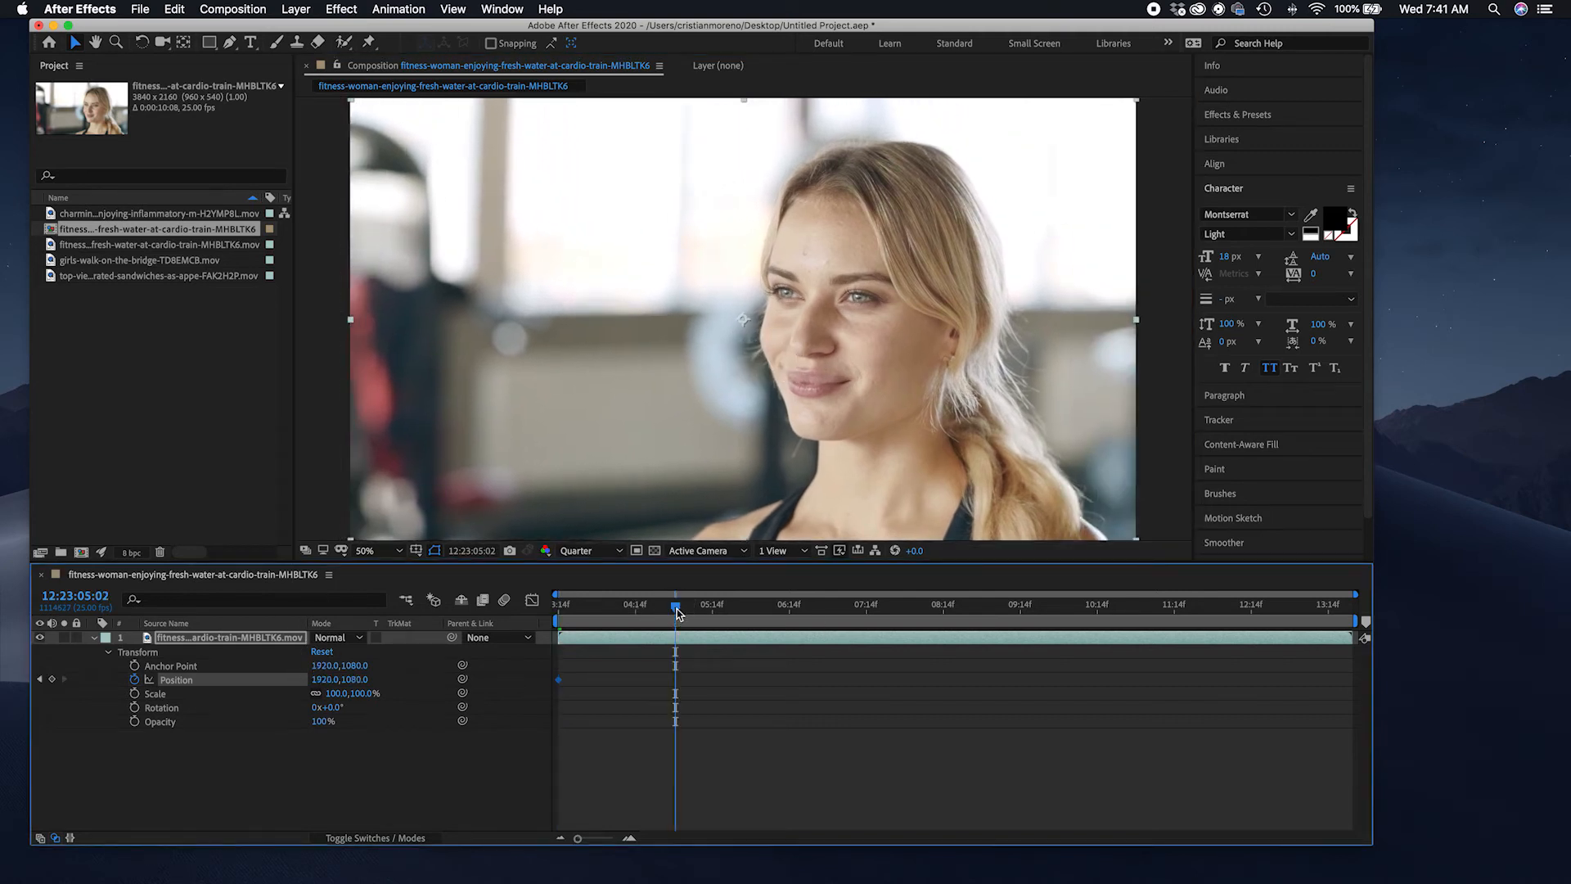
pyautogui.moveTo(561, 607); pyautogui.dragTo(789, 631)
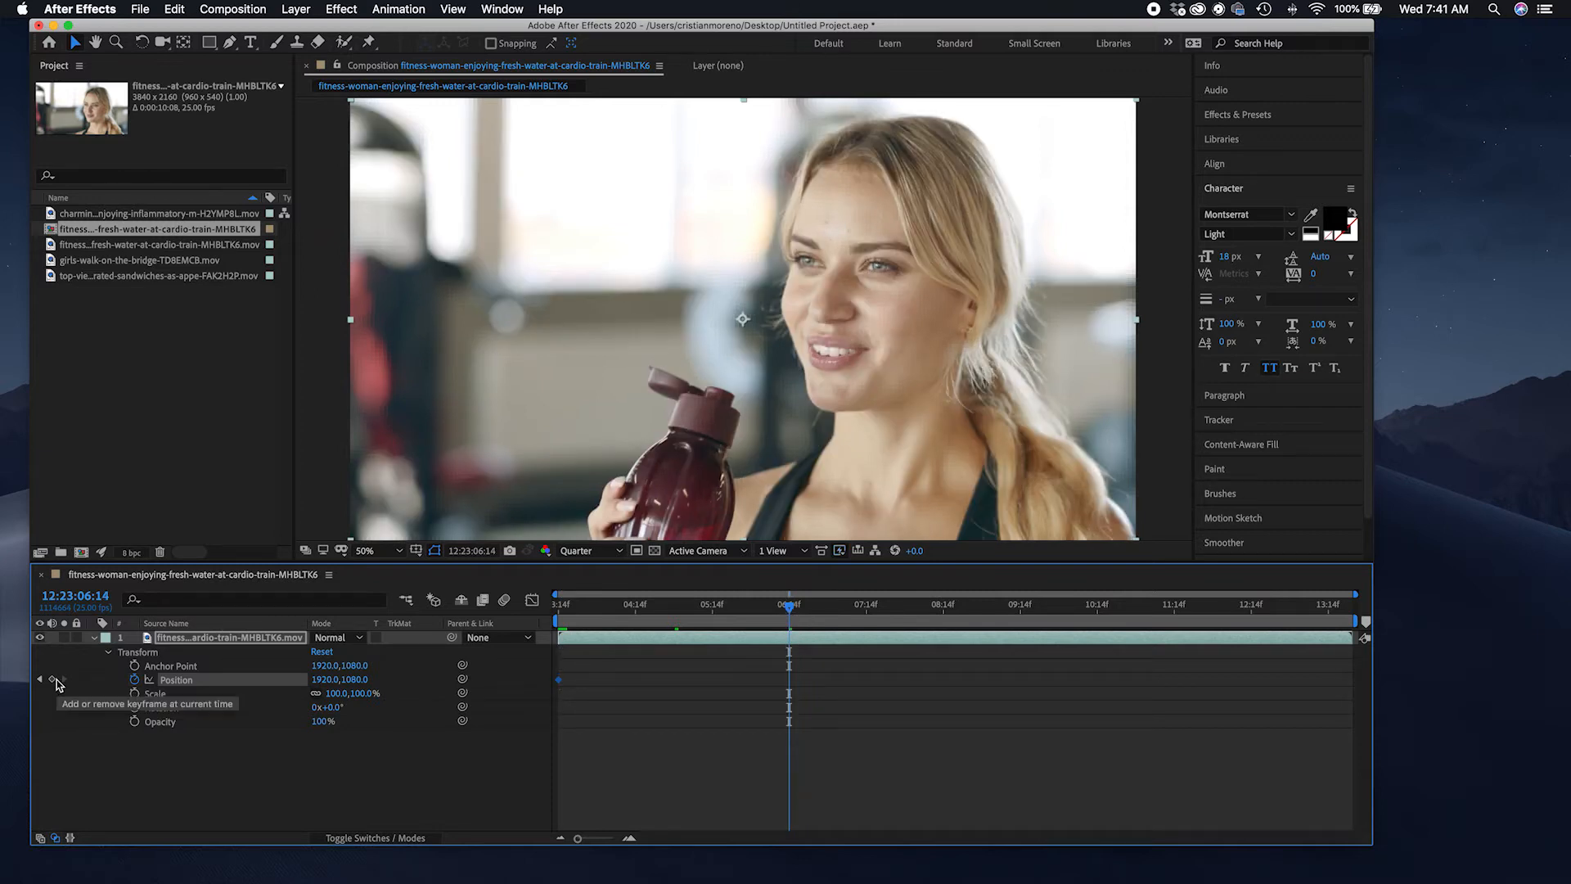
pyautogui.click(52, 679)
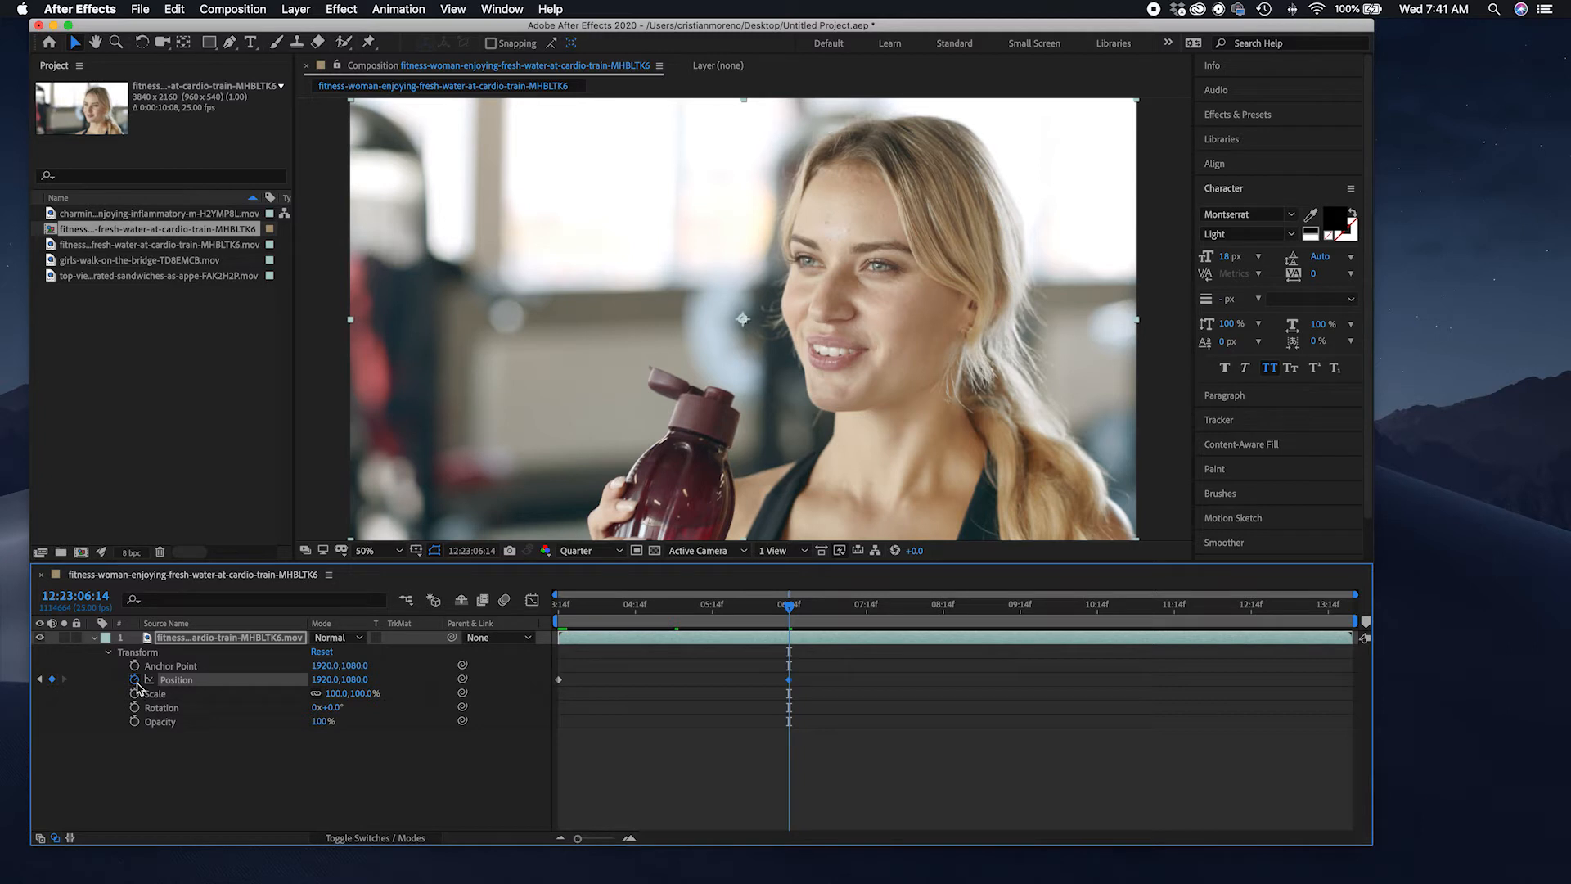
pyautogui.click(135, 679)
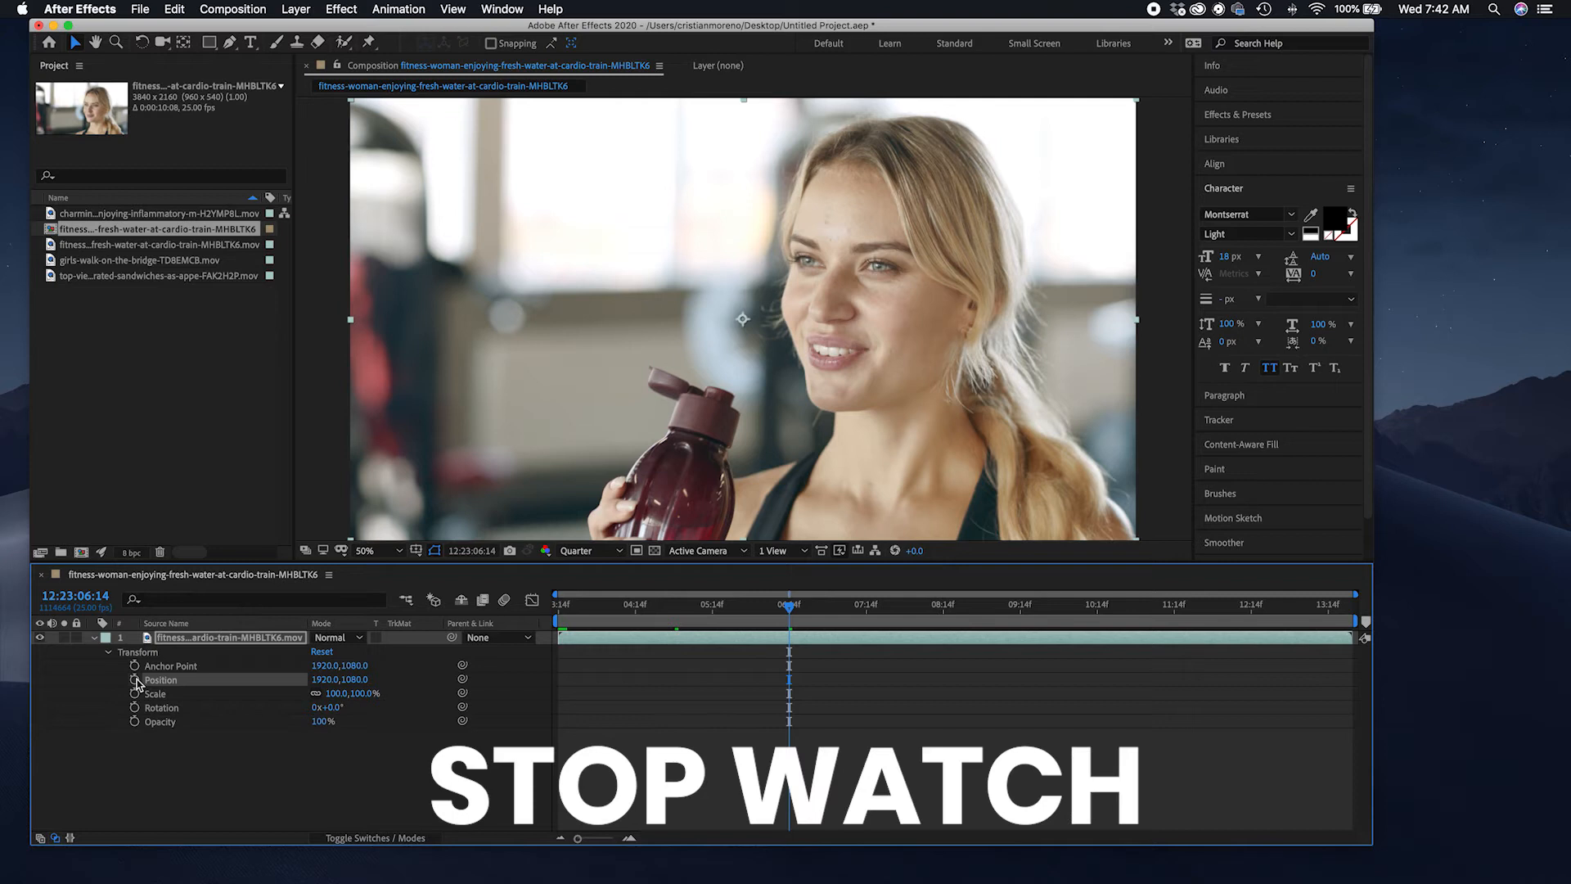
pyautogui.click(135, 679)
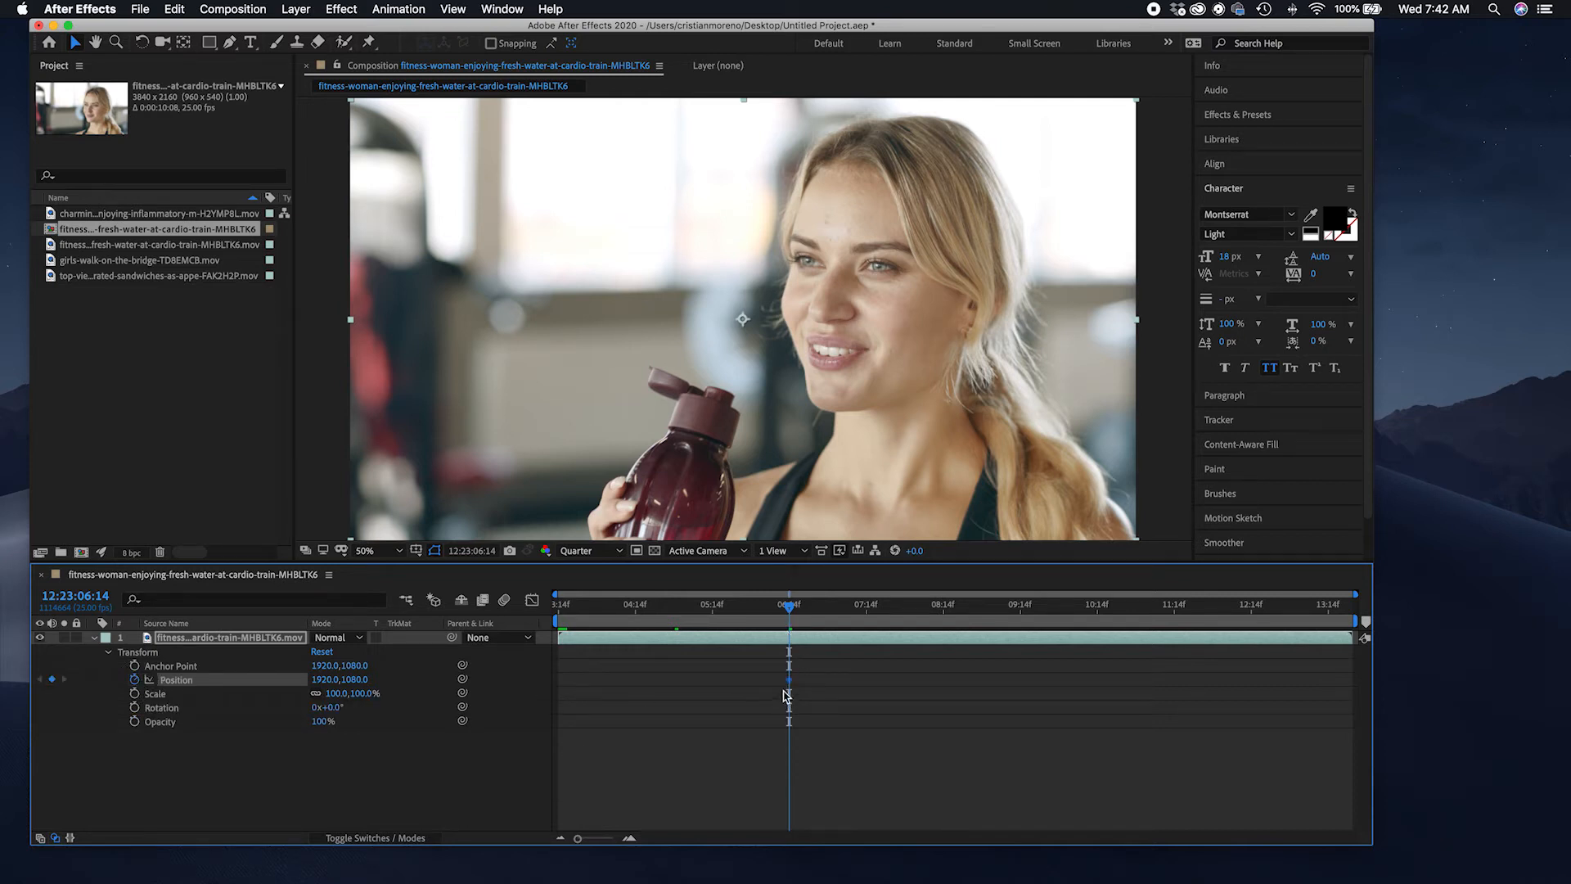
# Step: At 12:23:03:14, move the clip past the frame's left edge to about -1960, 1084 and play back the slide-in
pyautogui.moveTo(789, 607); pyautogui.dragTo(554, 606)
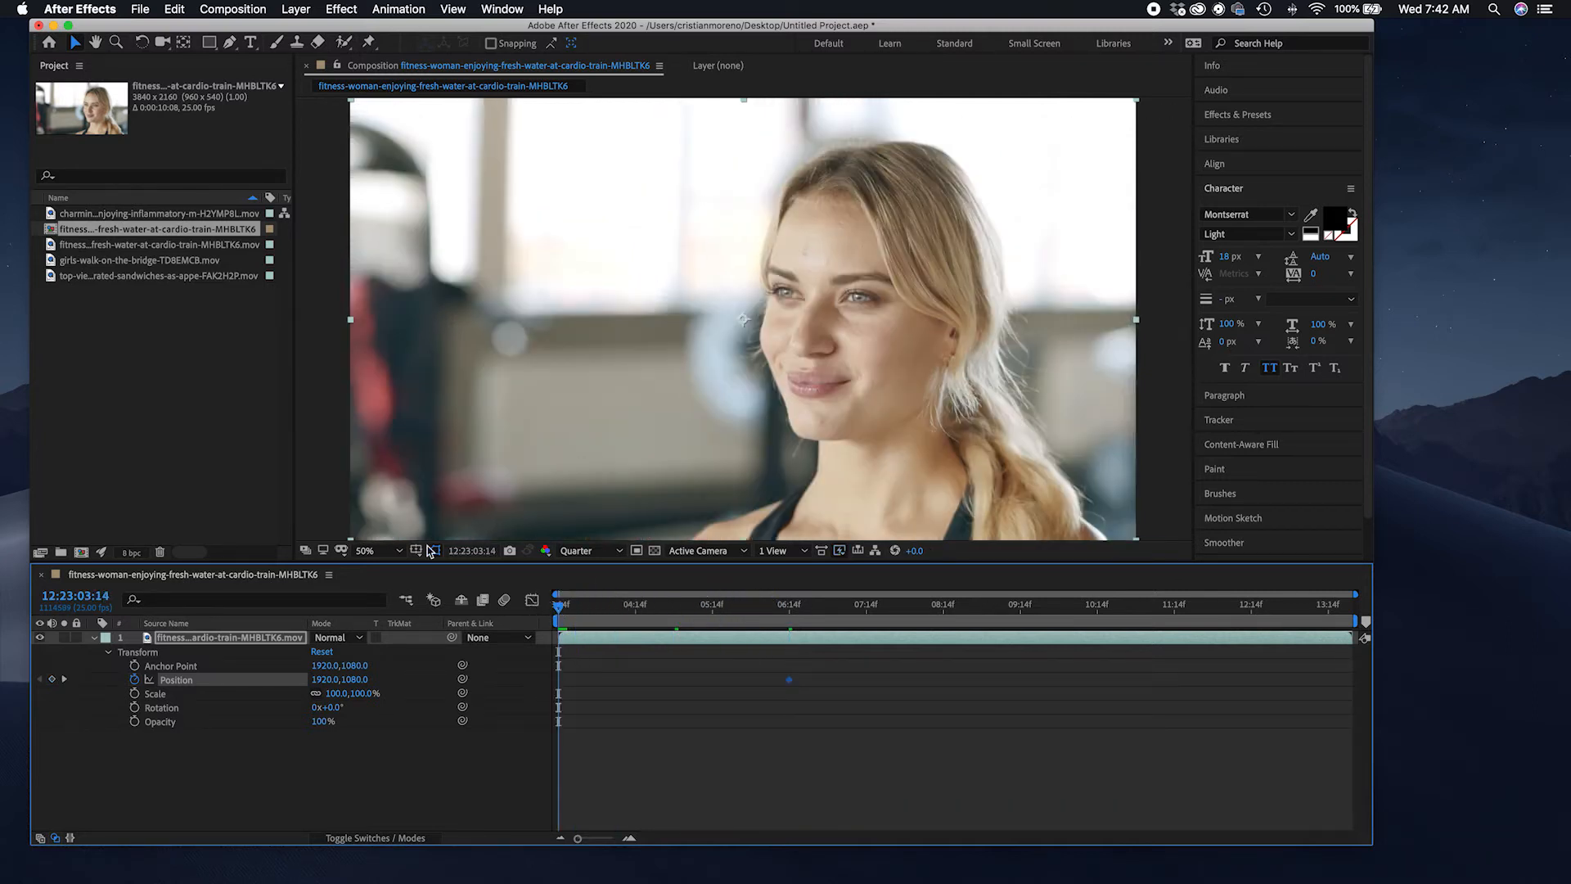
pyautogui.moveTo(890, 335); pyautogui.dragTo(63, 371)
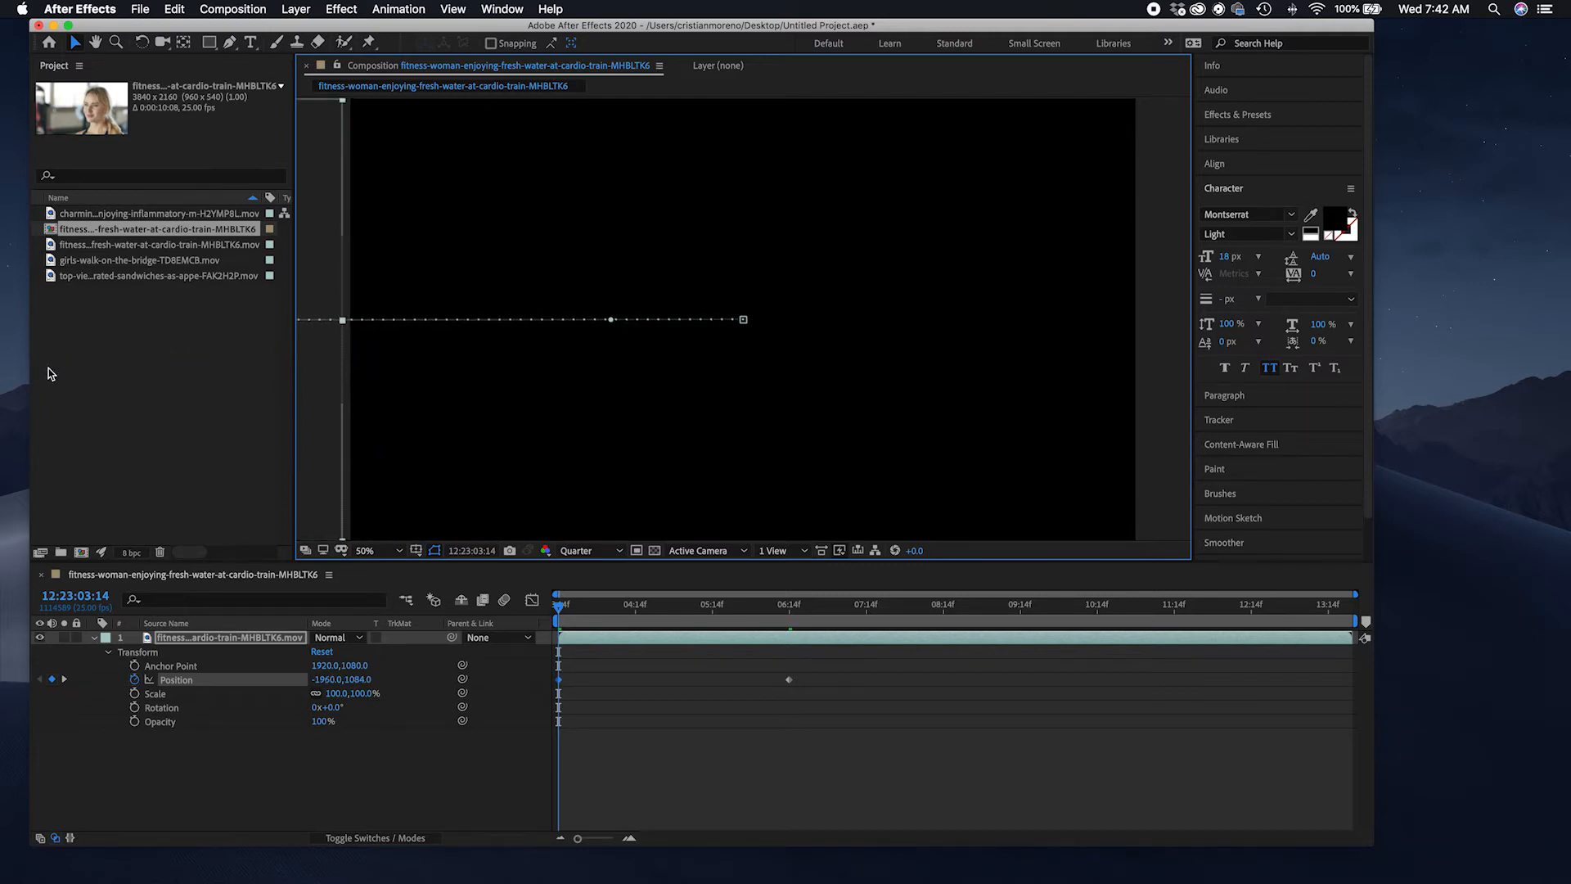
pyautogui.click(432, 527)
pyautogui.press('space')
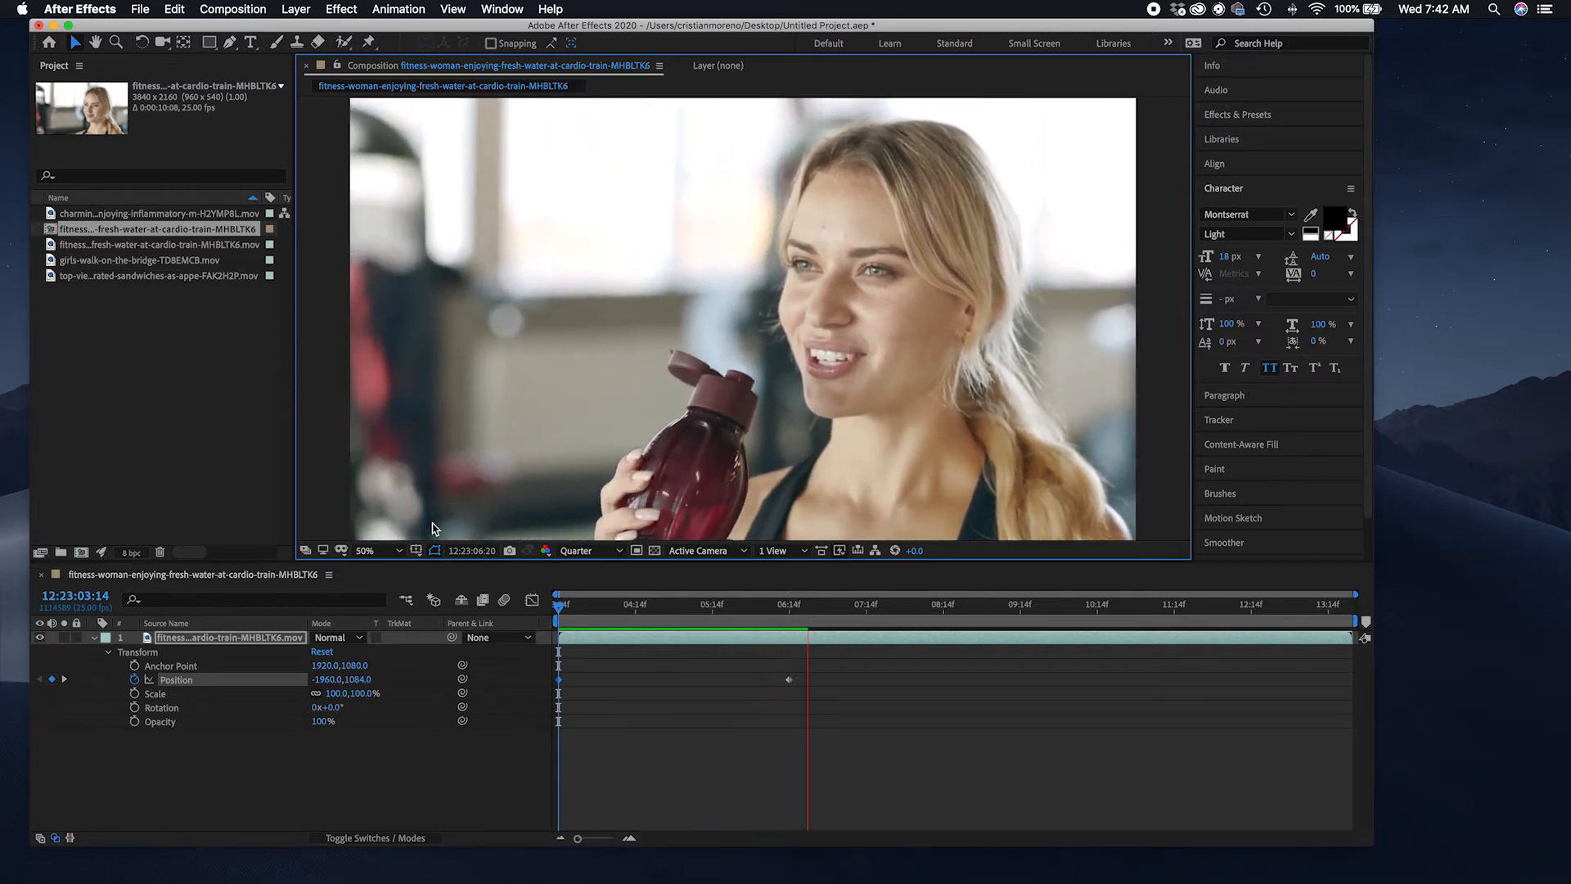
pyautogui.press('space')
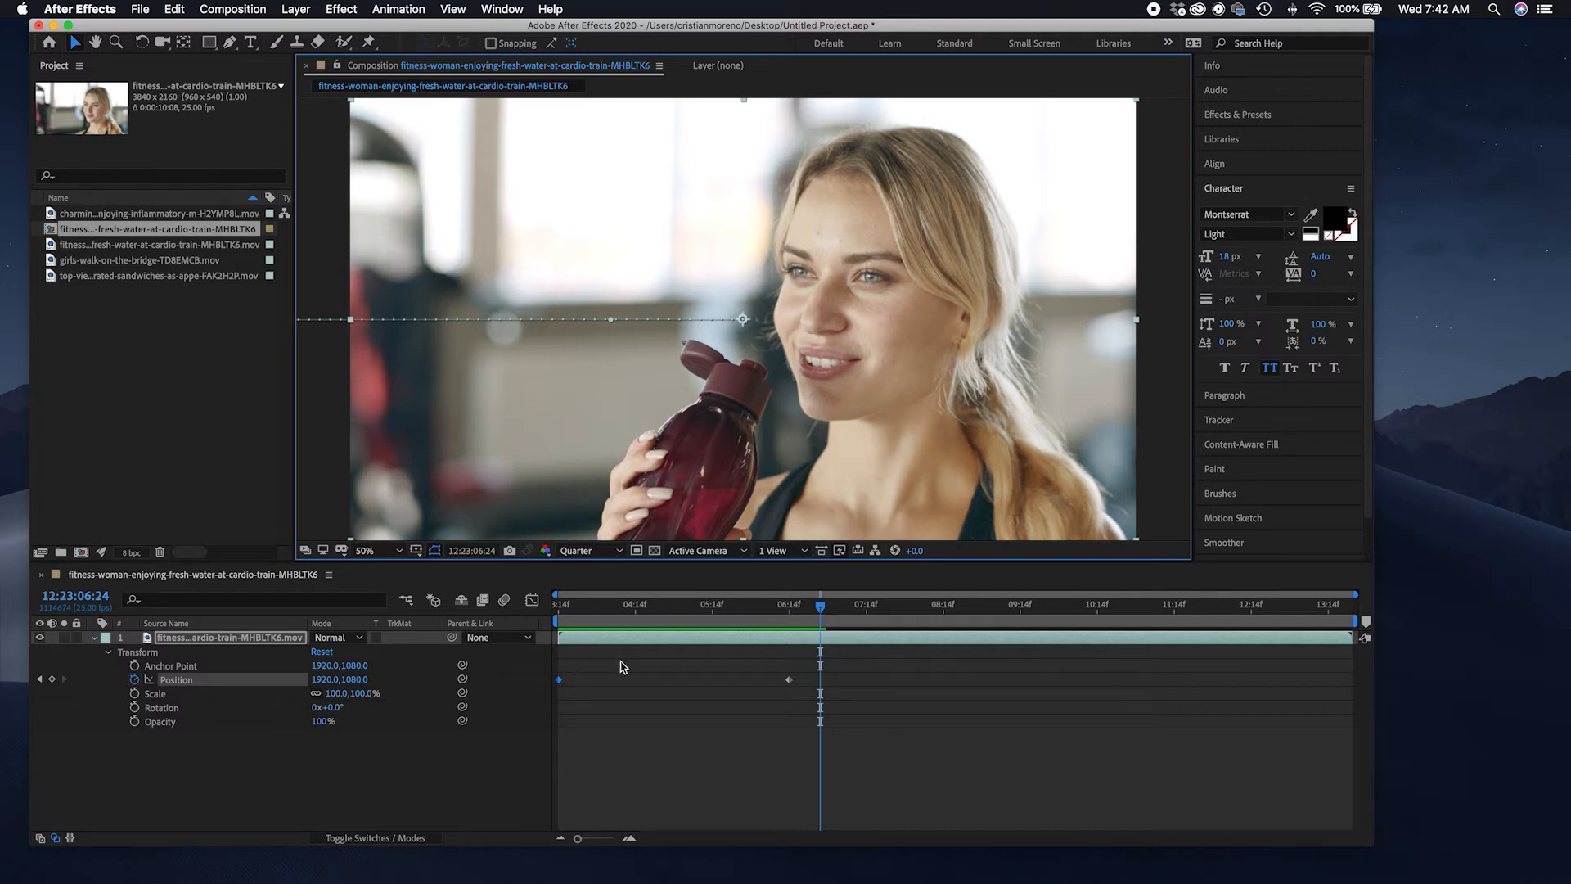
# Step: Remove the Position keyframe at 12:23:03:14 and return to the one at 12:23:06:14
pyautogui.moveTo(825, 611); pyautogui.dragTo(542, 620)
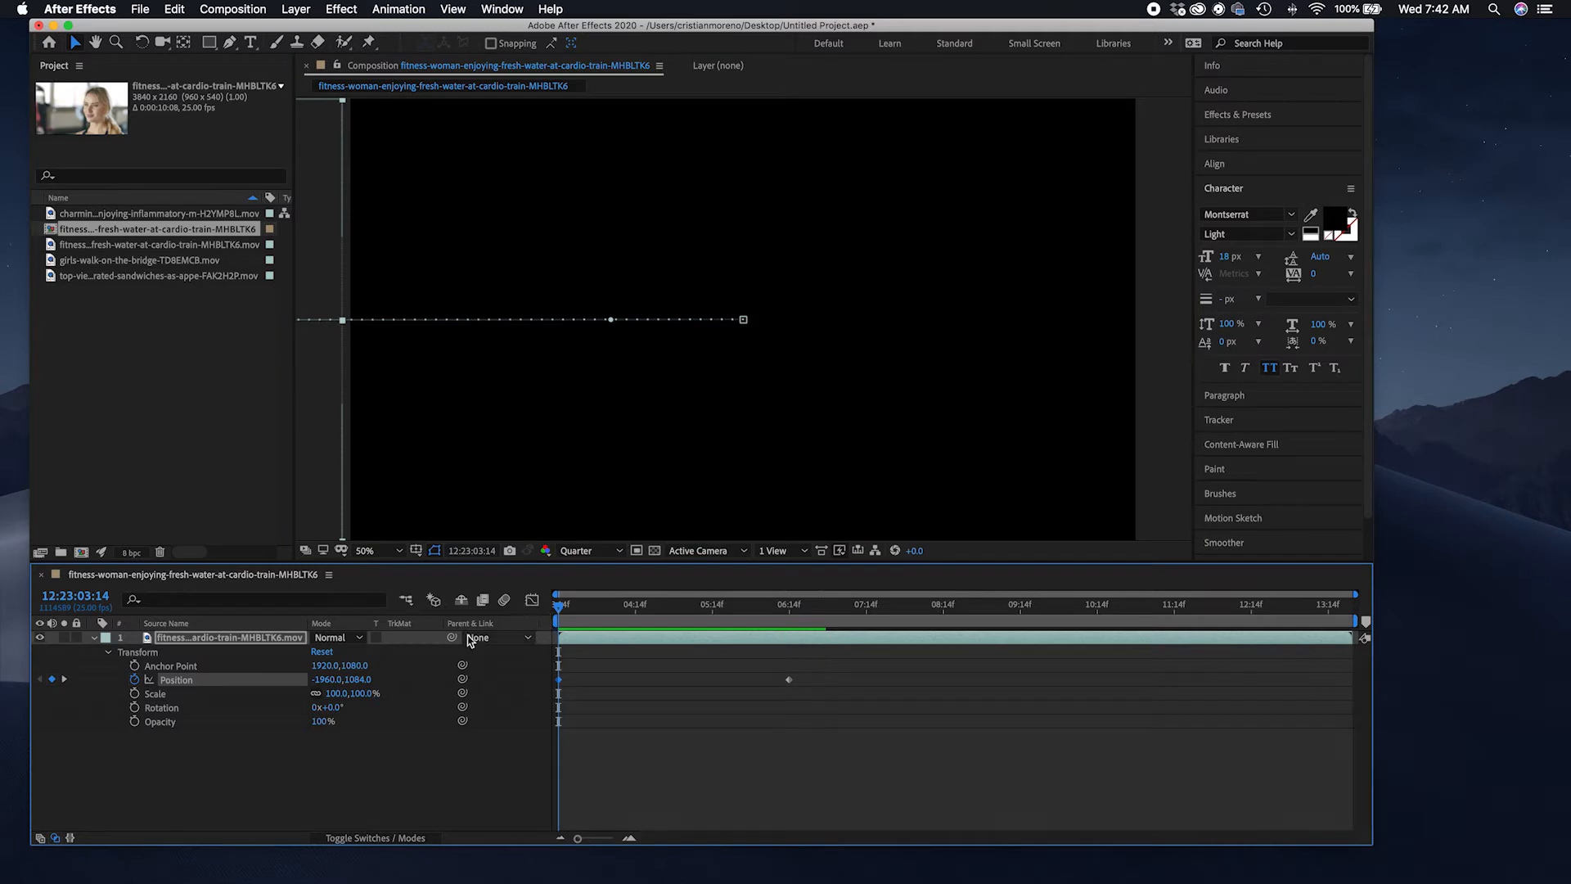
pyautogui.click(51, 679)
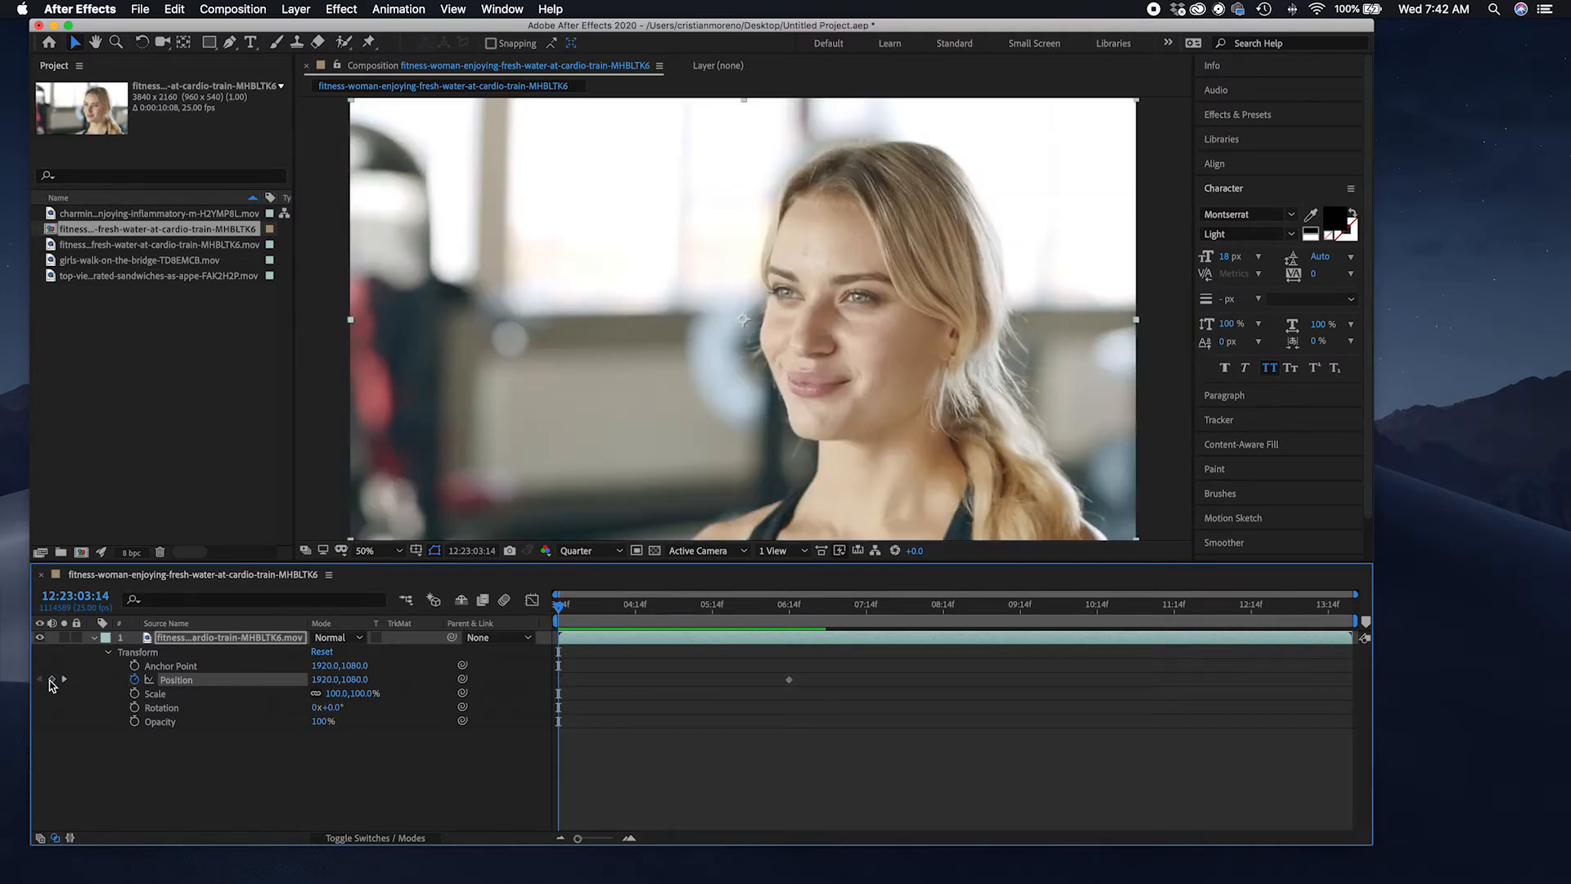
pyautogui.moveTo(554, 614); pyautogui.dragTo(792, 635)
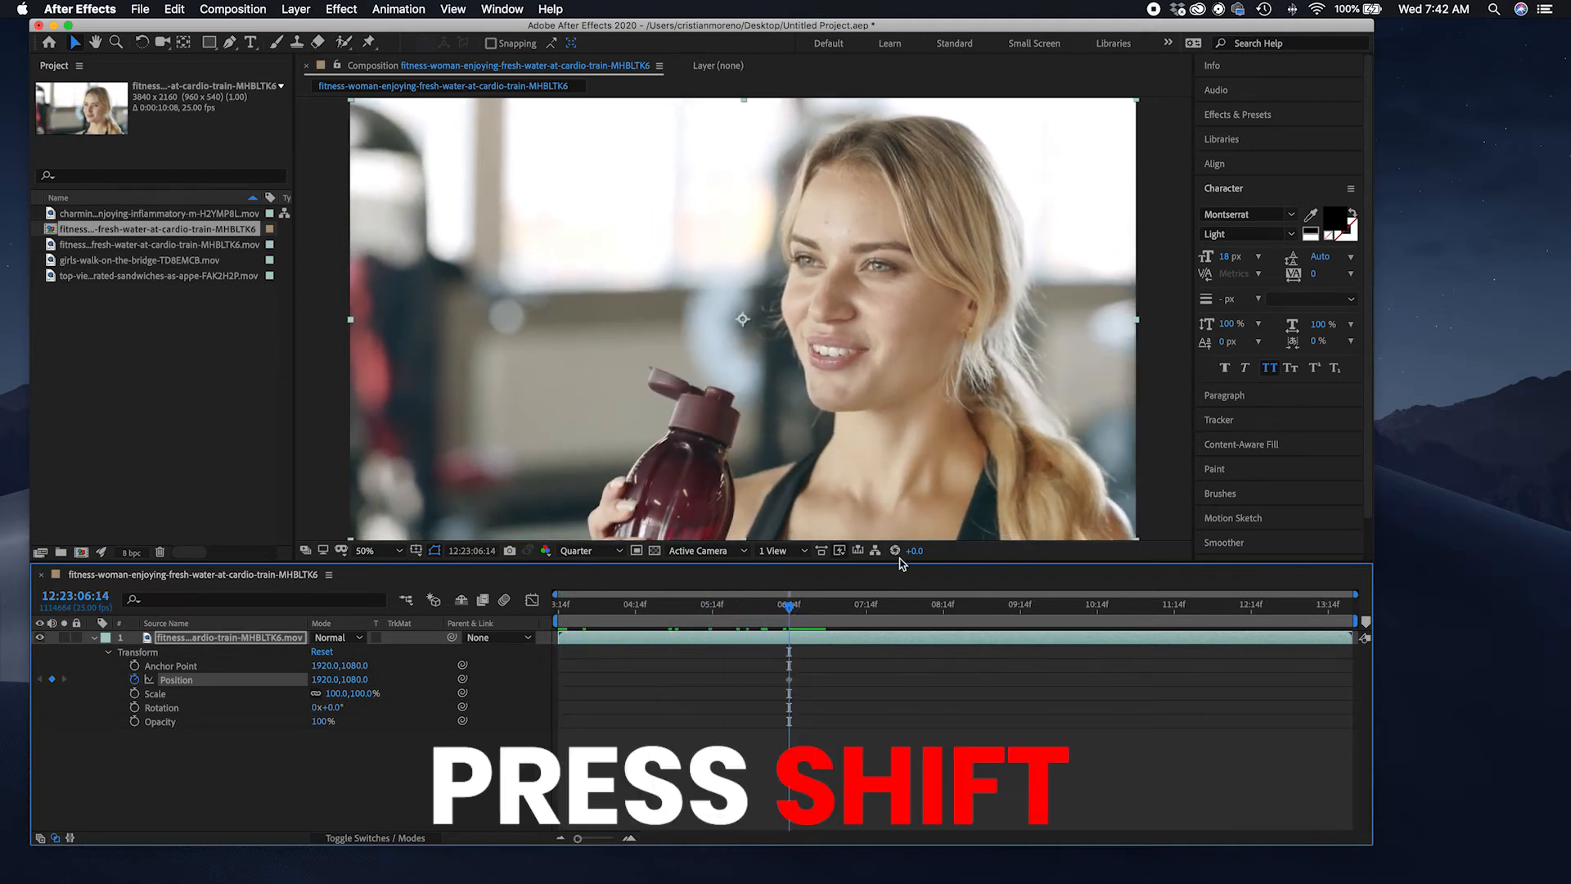
pyautogui.click(769, 383)
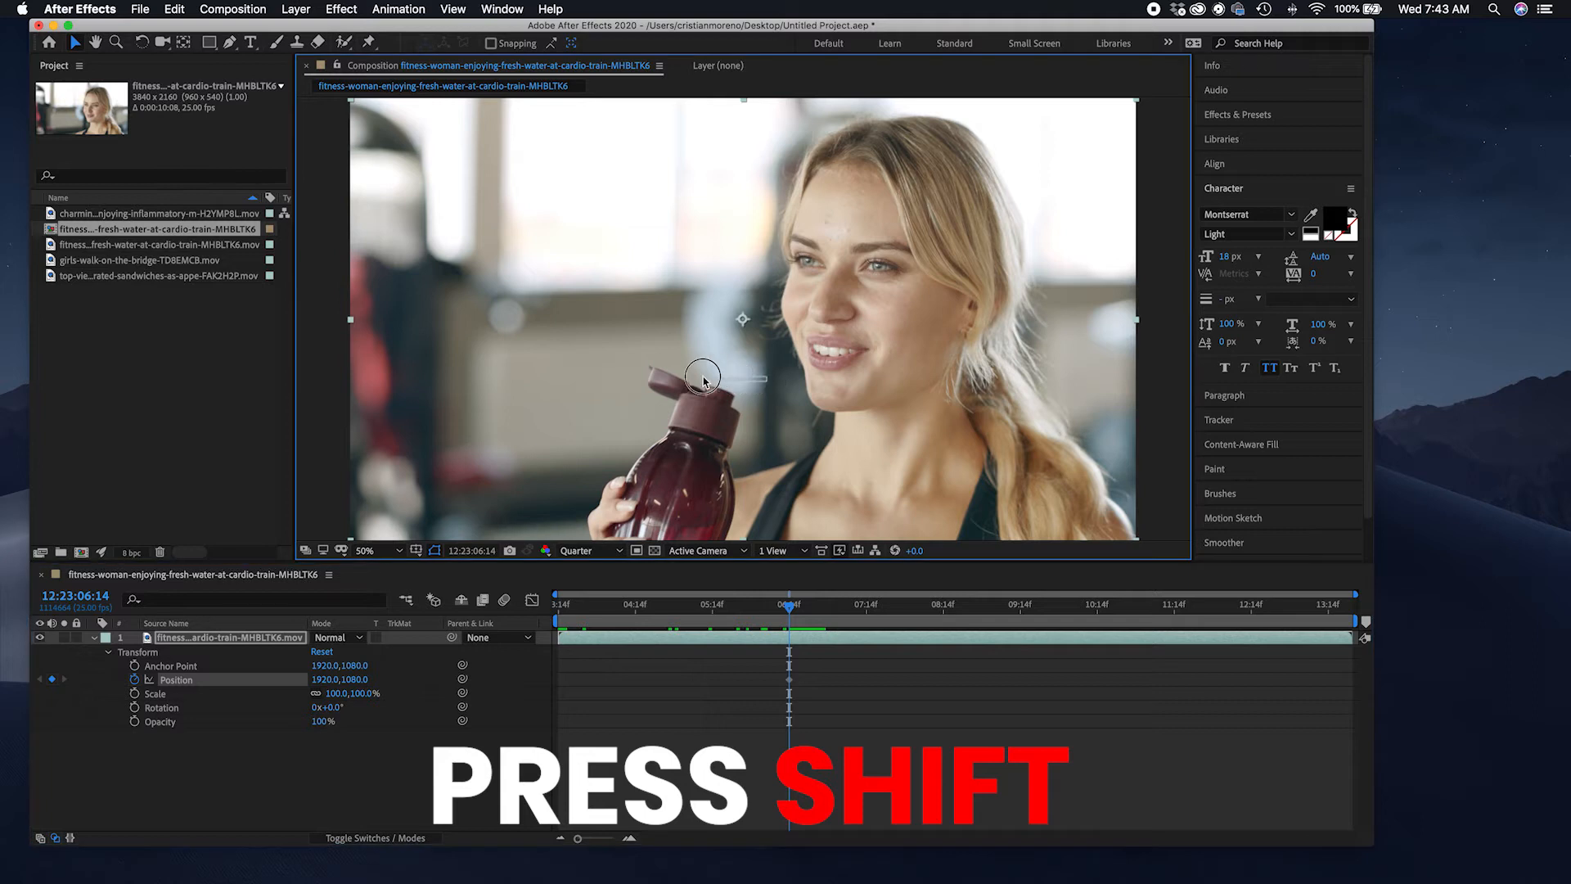
pyautogui.moveTo(716, 364)
pyautogui.mouseDown()
pyautogui.moveTo(590, 354)
pyautogui.moveTo(751, 351)
pyautogui.moveTo(715, 350)
pyautogui.mouseUp()
pyautogui.click(787, 609)
# Step: At 12:23:03:14, move the clip strictly horizontally past the frame's left edge to -2412, 1080
pyautogui.moveTo(787, 609); pyautogui.dragTo(558, 618)
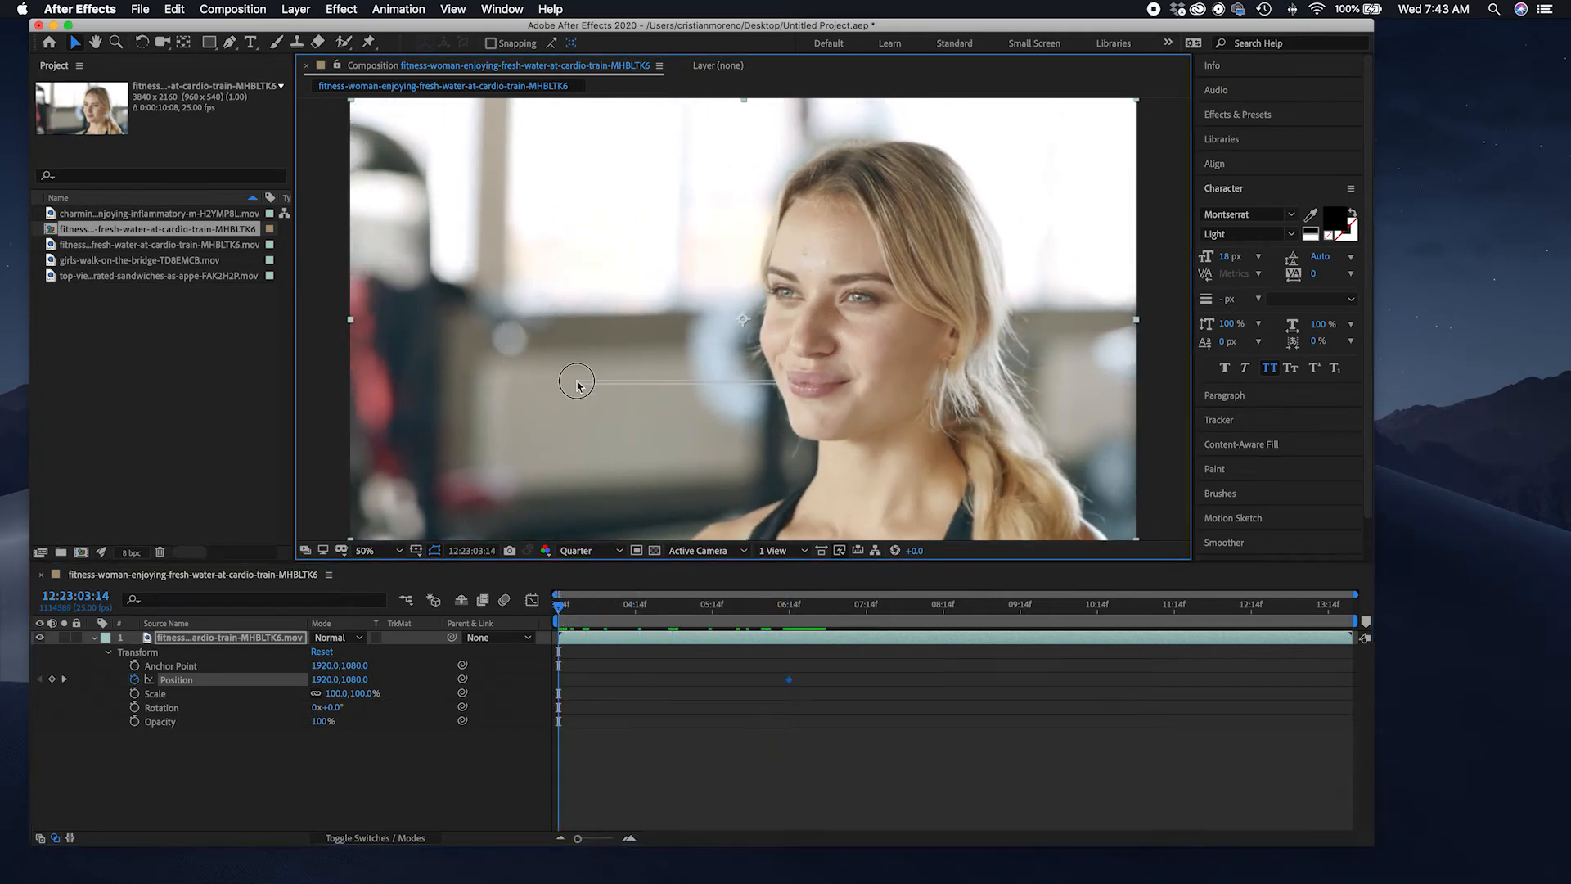
pyautogui.moveTo(652, 365); pyautogui.dragTo(391, 344)
pyautogui.moveTo(605, 357); pyautogui.dragTo(2, 338)
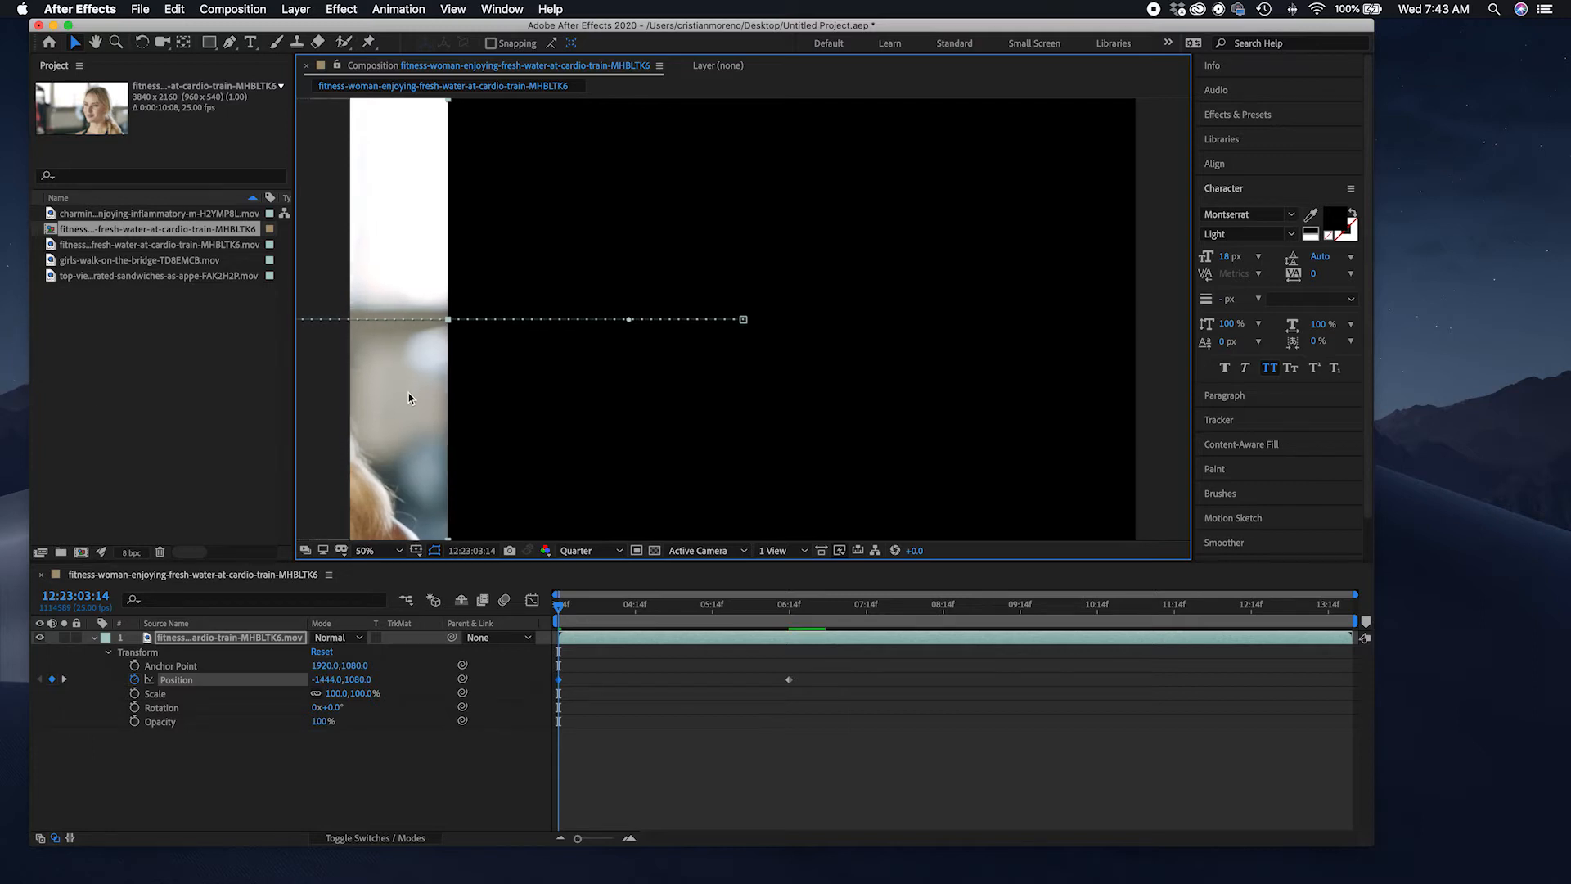
pyautogui.moveTo(373, 402); pyautogui.dragTo(174, 395)
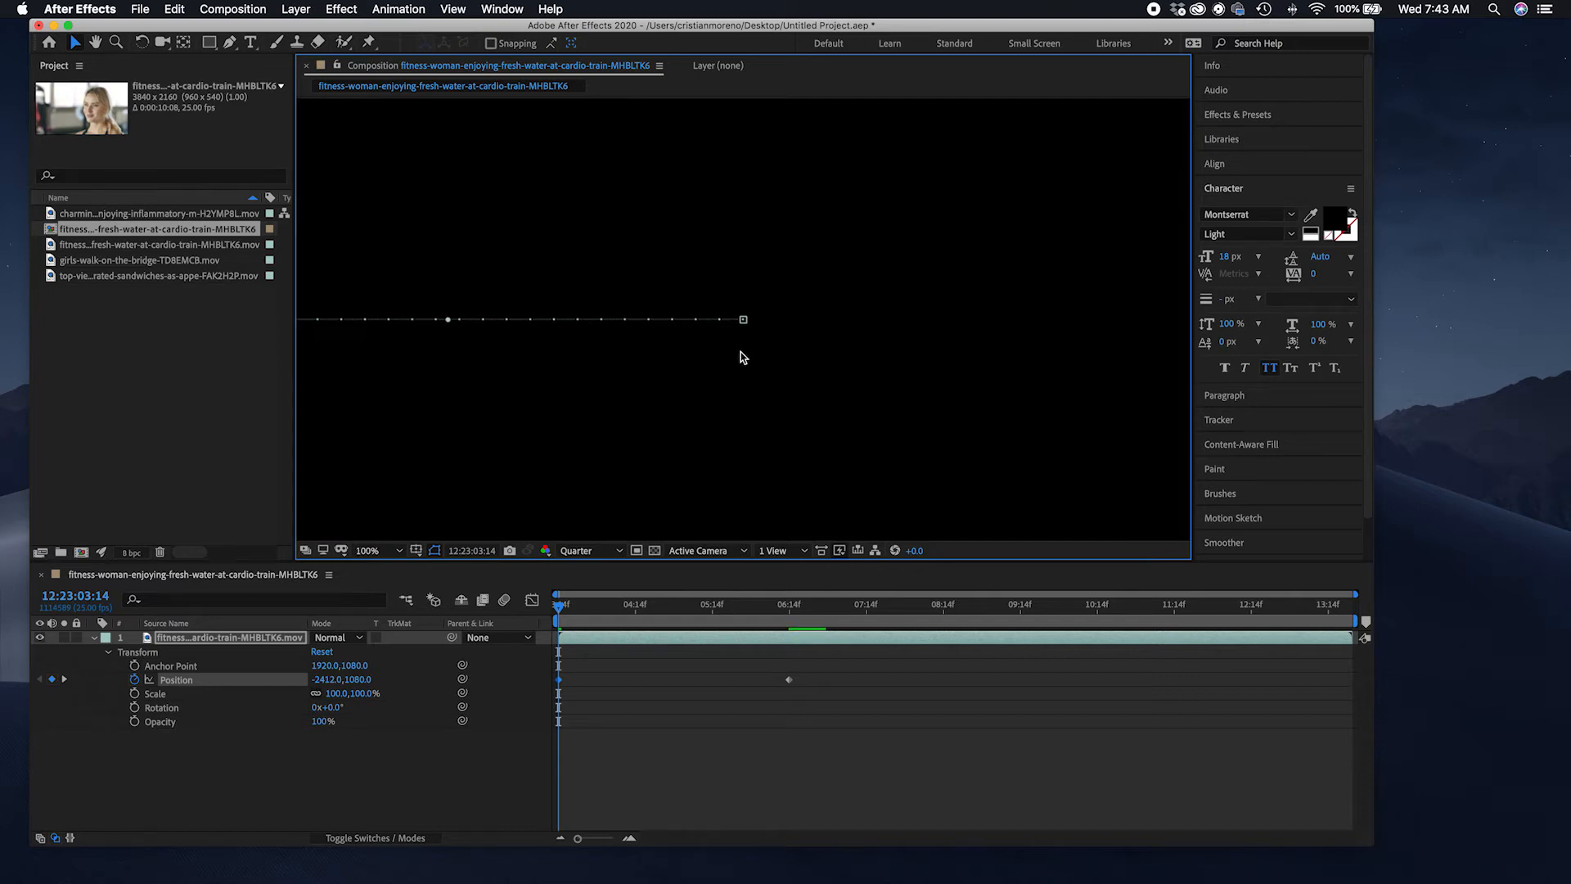
# Step: Show the whole motion path at 12.5% magnification and play back the slide-in
pyautogui.press(',')
pyautogui.press(',')
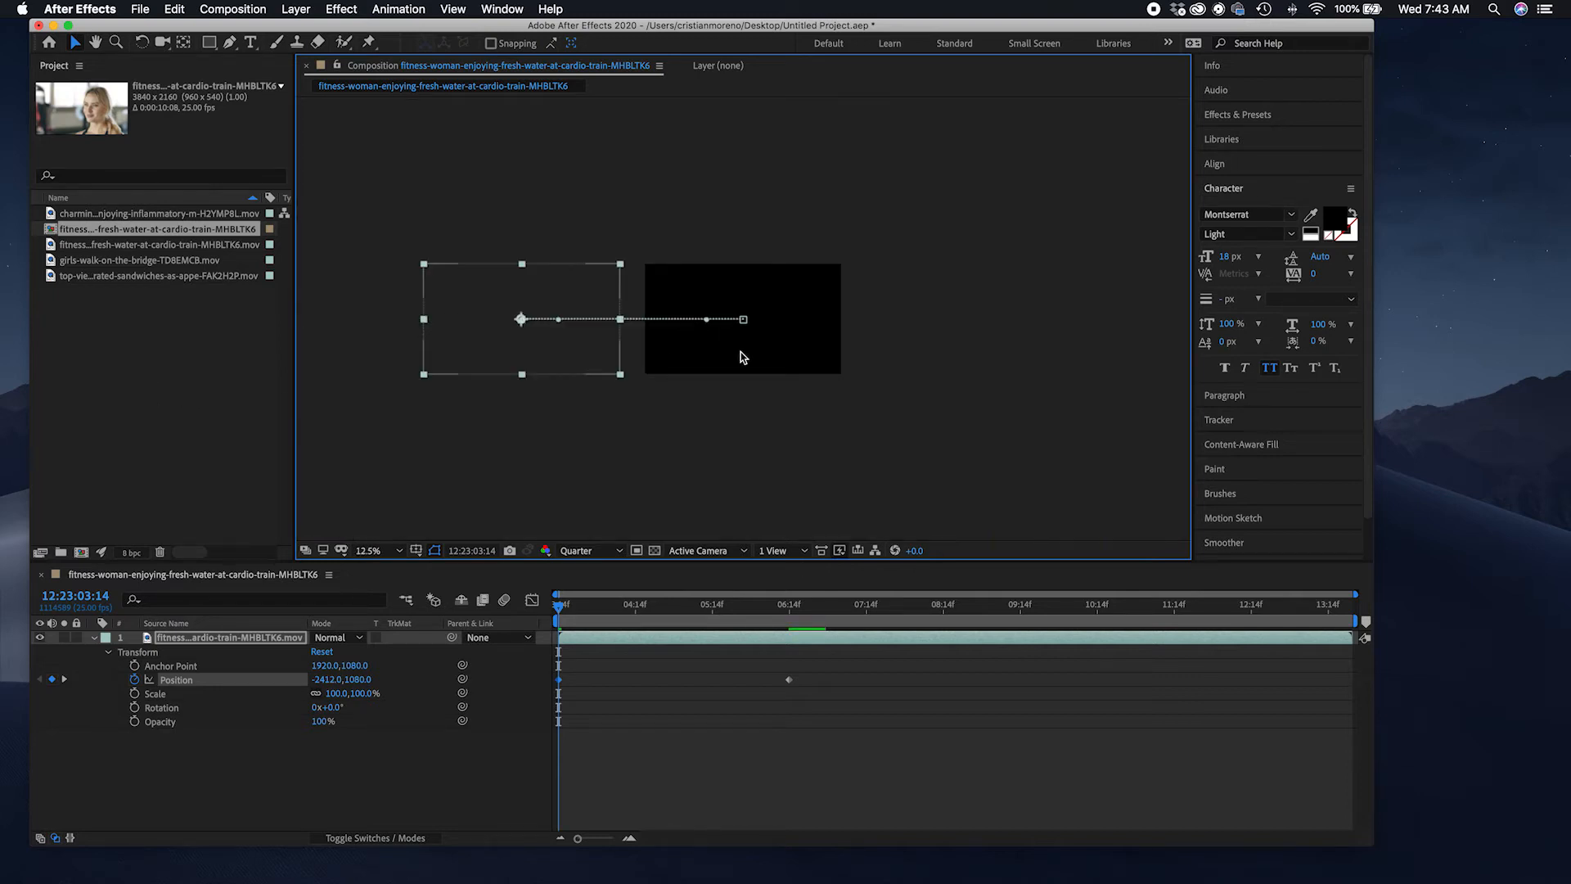
pyautogui.press('space')
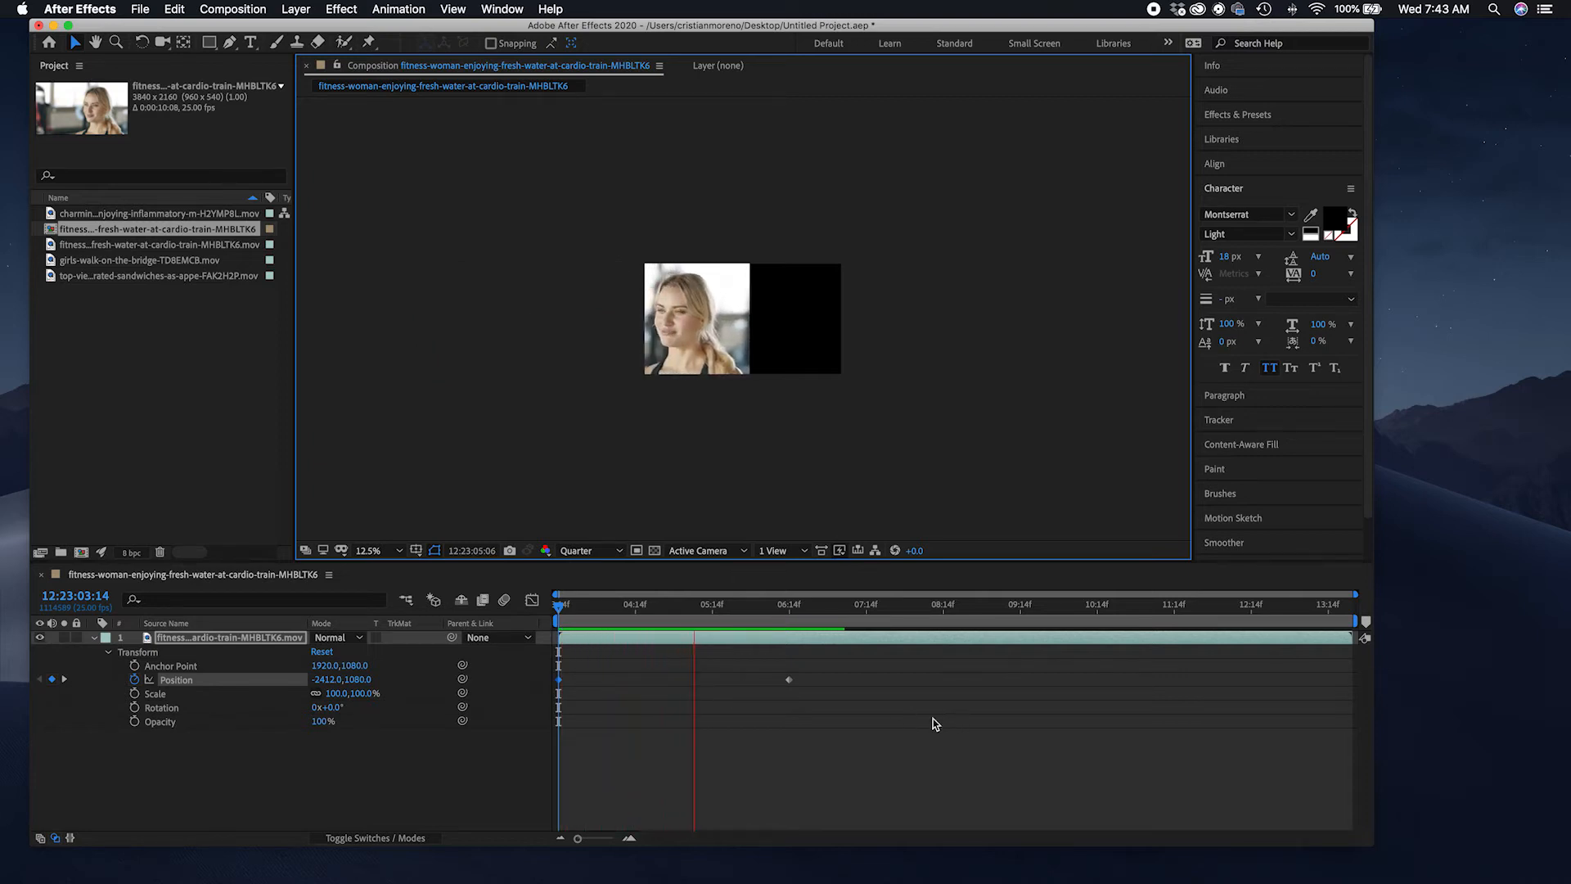
pyautogui.press('space')
# Step: Apply Easy Ease to the Position keyframe at 12:23:06:14
pyautogui.click(781, 604)
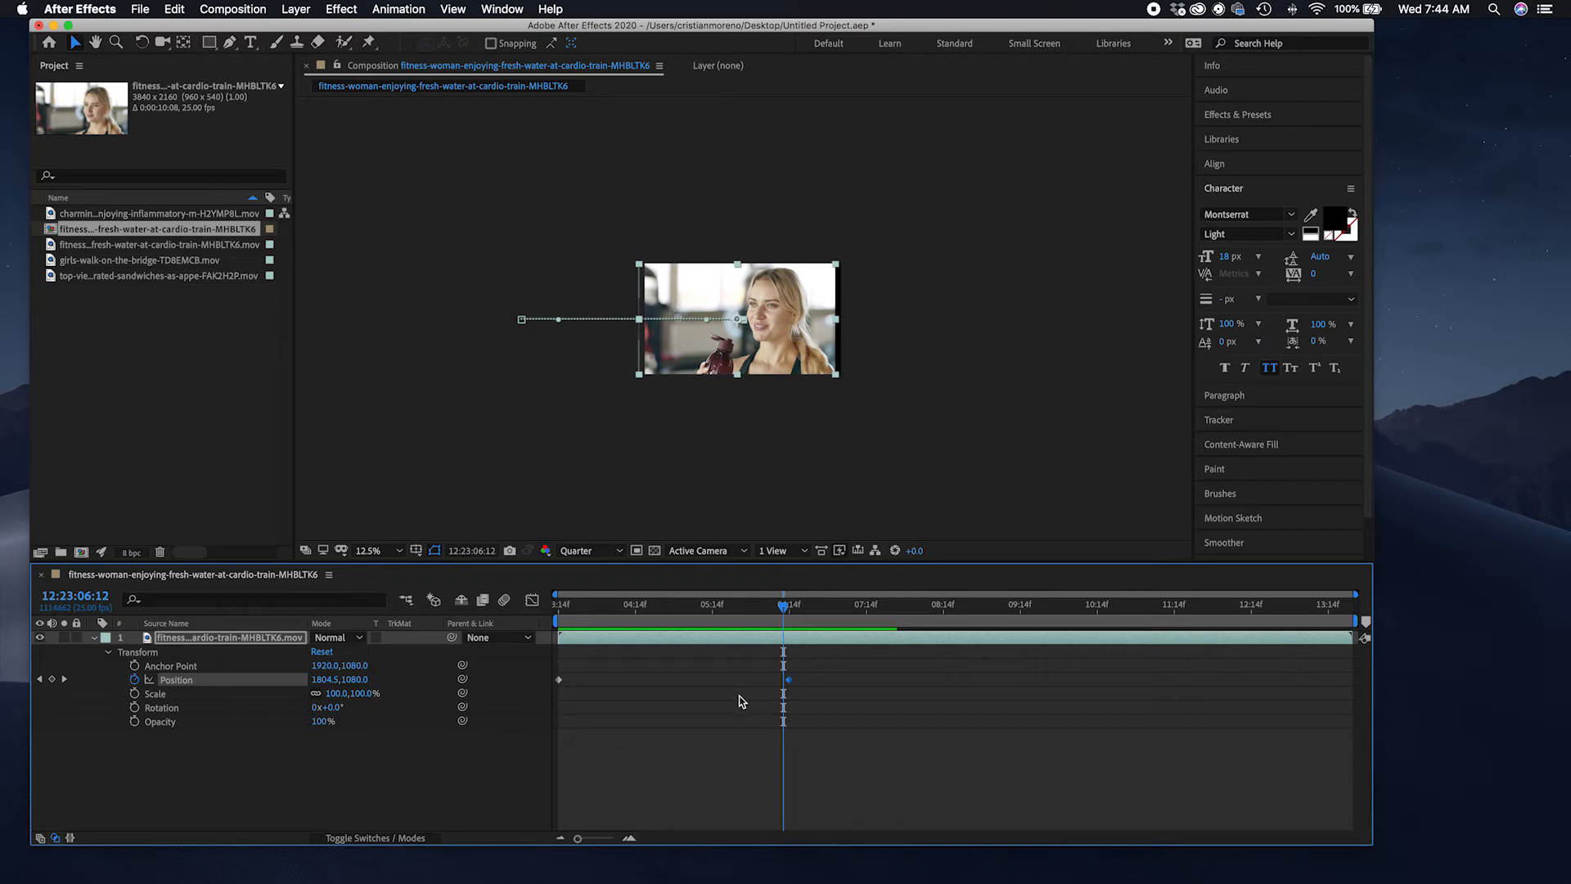
pyautogui.rightClick(788, 680)
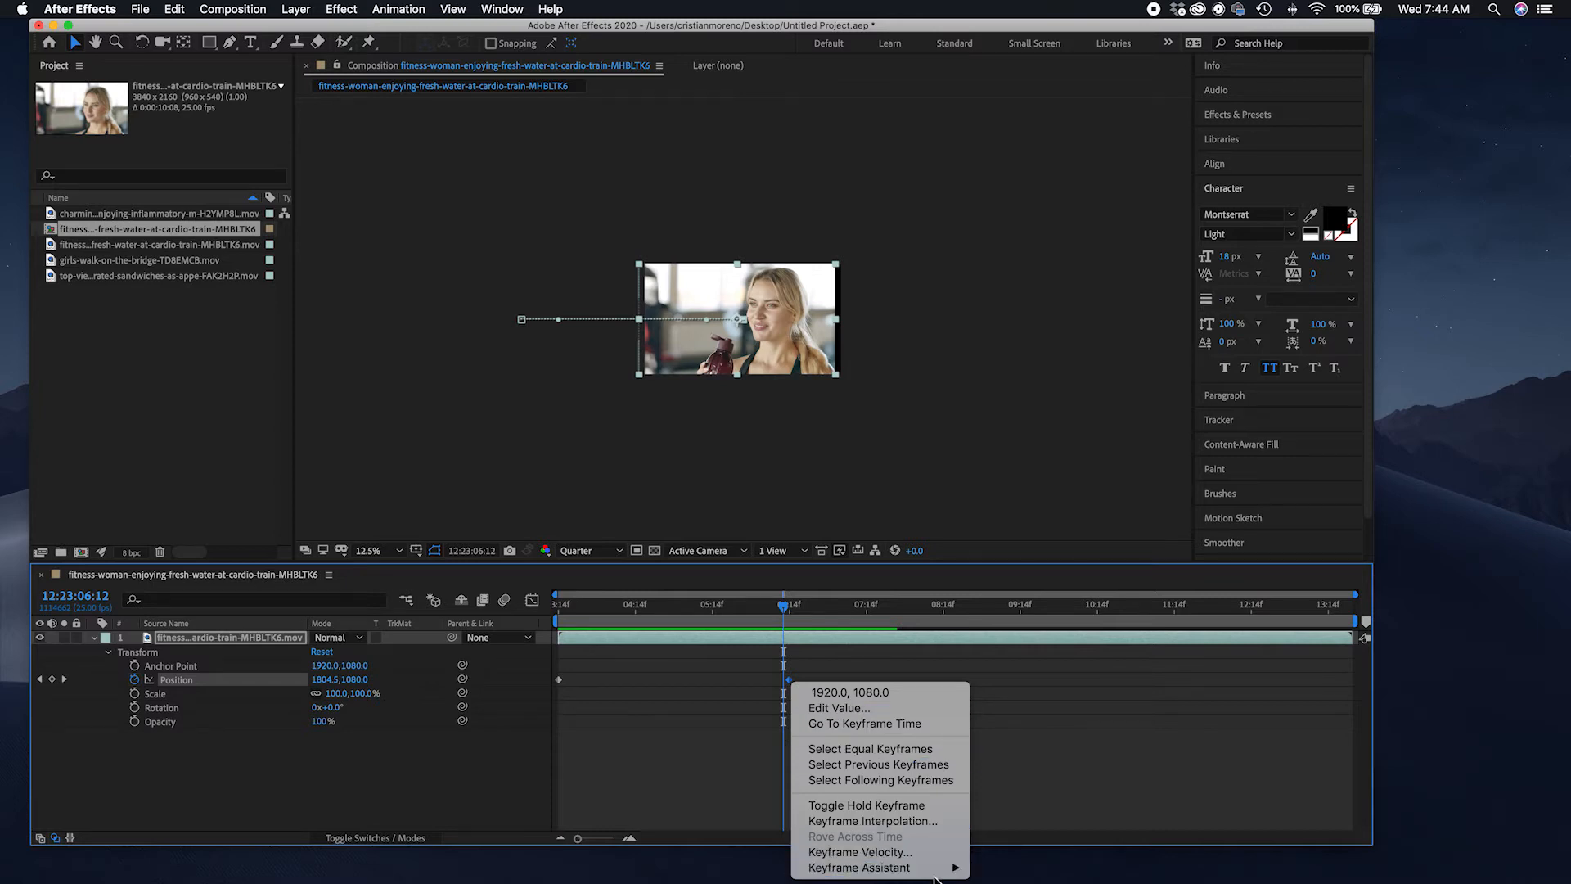
pyautogui.moveTo(939, 870)
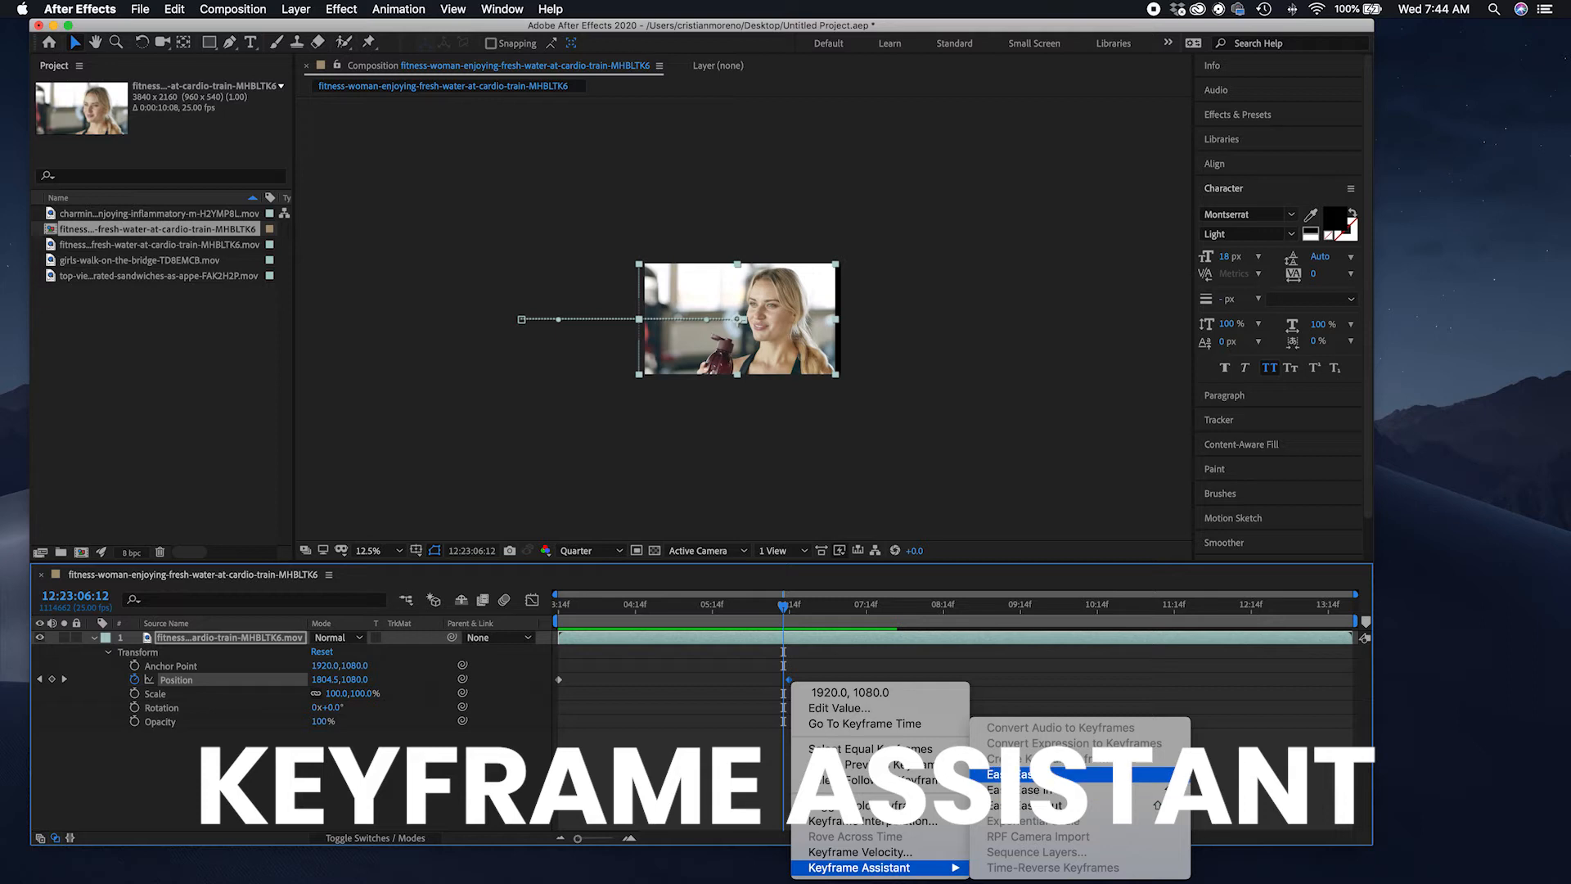
pyautogui.click(1169, 778)
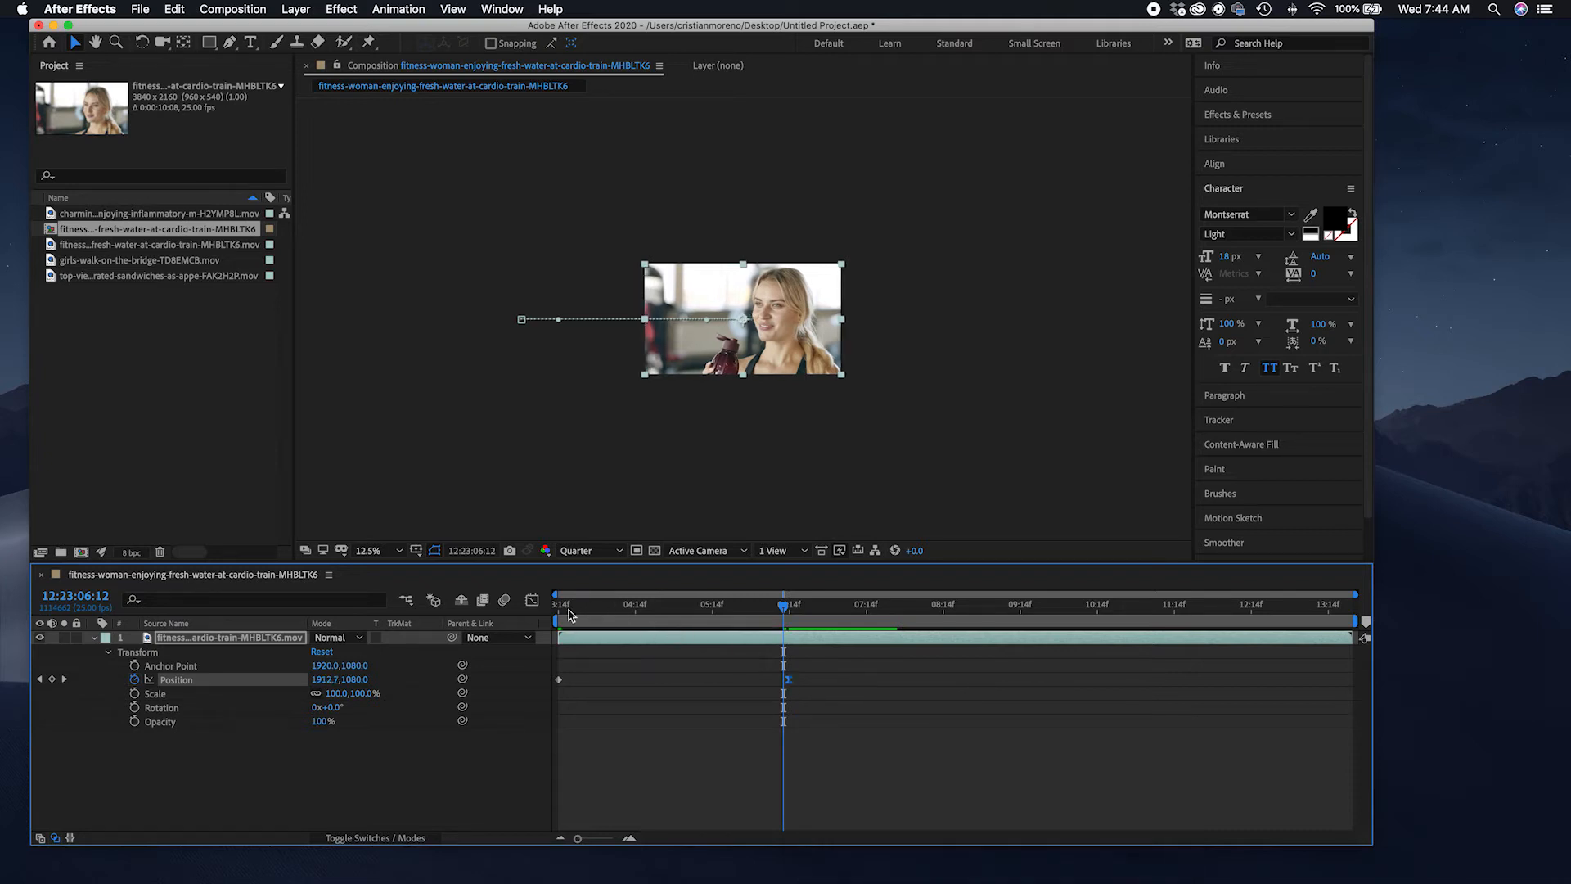
# Step: Play back the eased slide-in from the beginning
pyautogui.press('Home')
pyautogui.press('space')
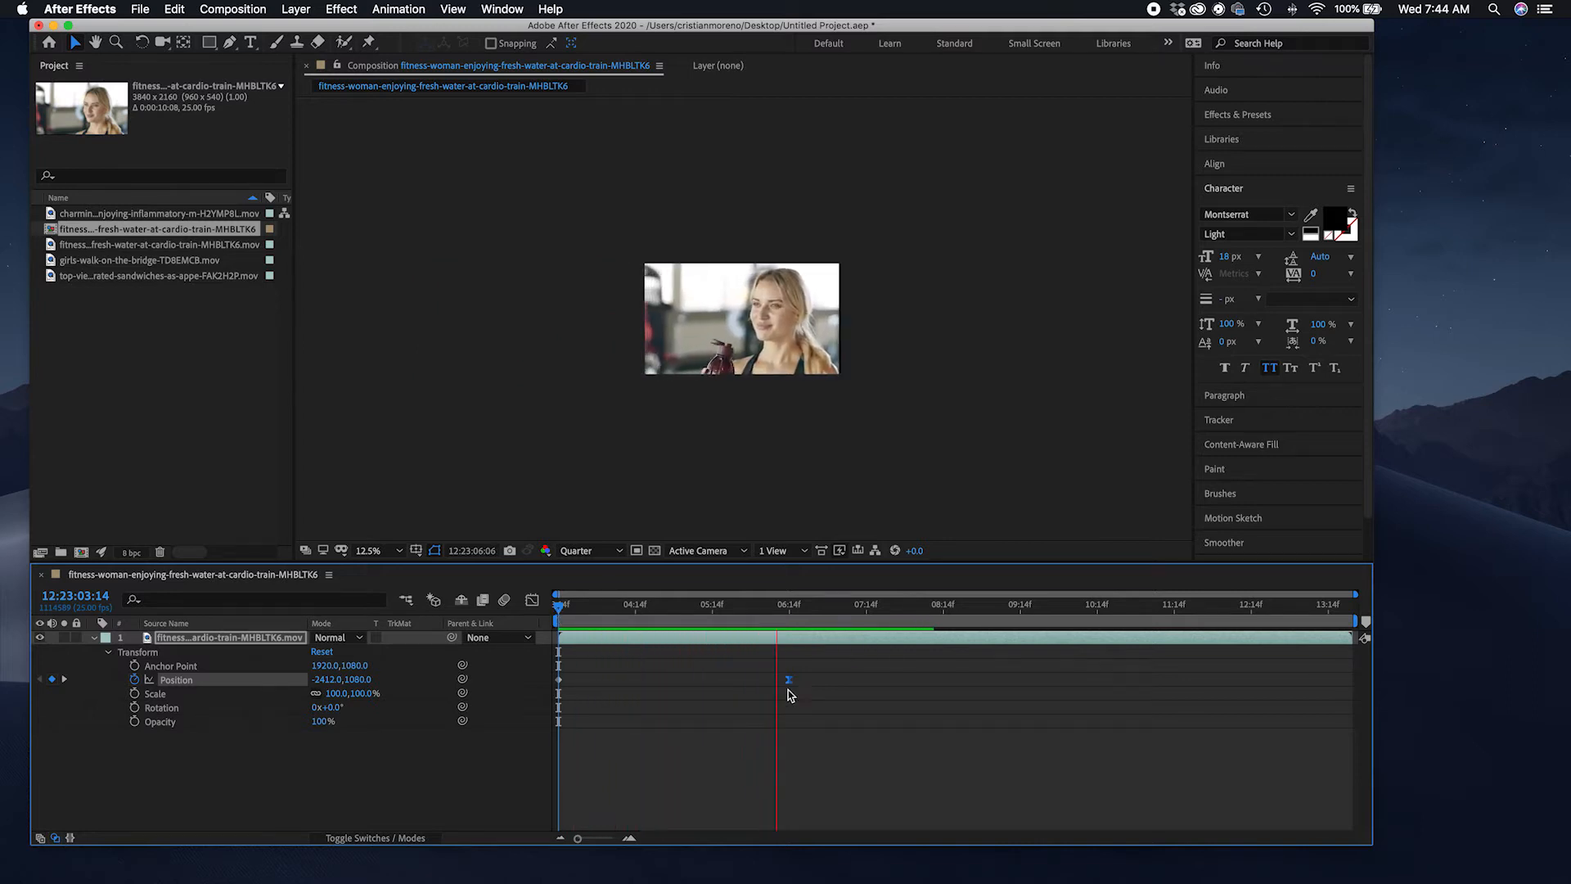
pyautogui.press('space')
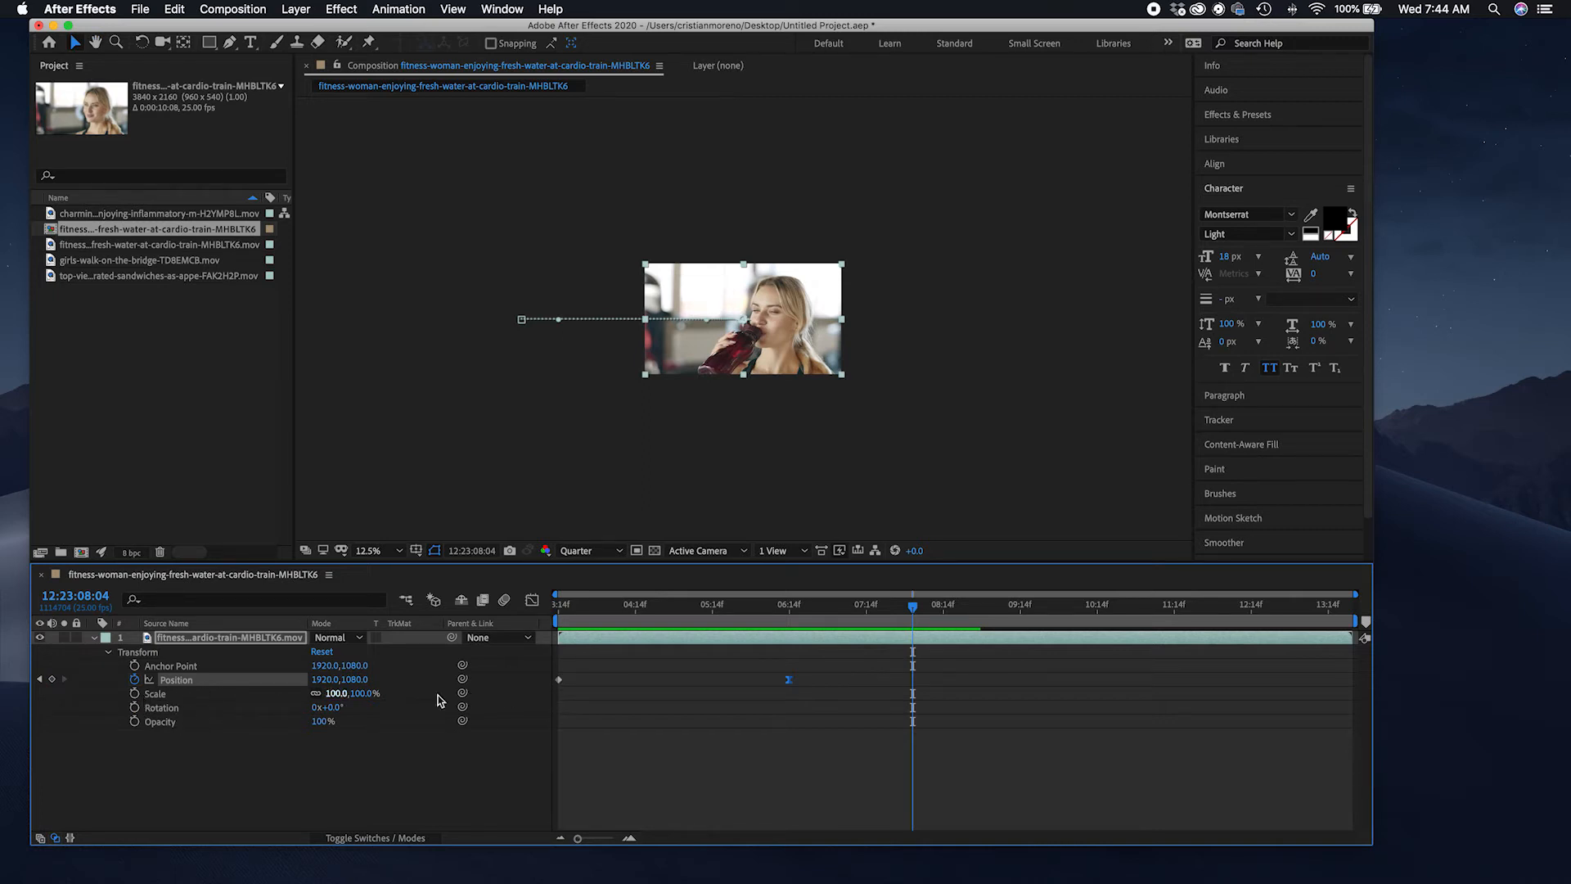
# Step: At 12:23:03:14, enable keyframing for the clip's rotation and set it to 52°
pyautogui.click(561, 606)
pyautogui.moveTo(561, 606); pyautogui.dragTo(558, 606)
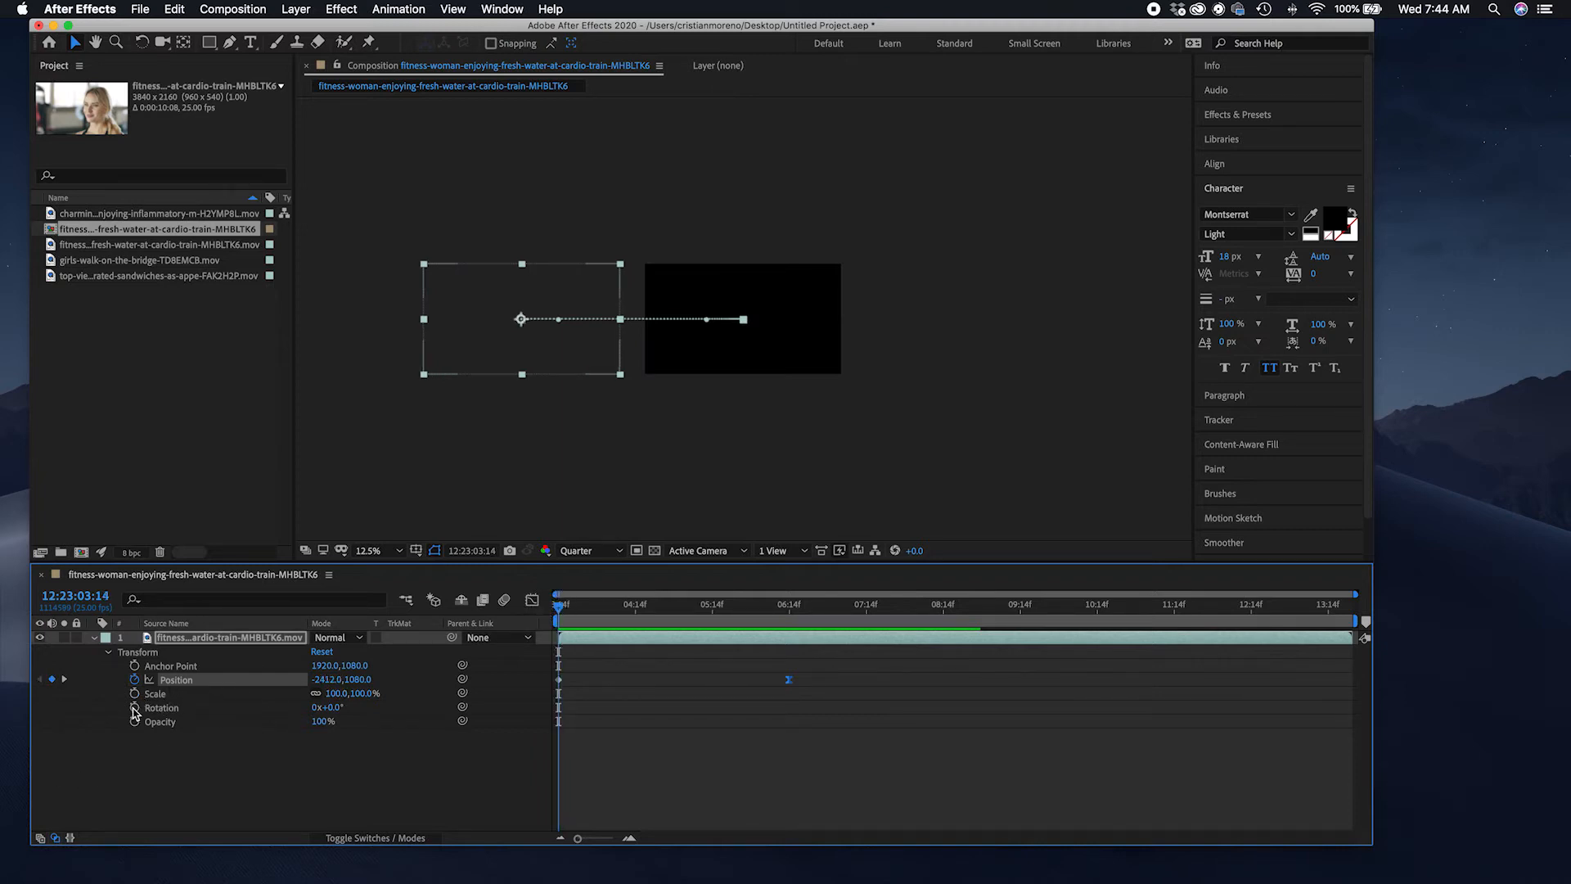
pyautogui.click(134, 707)
pyautogui.moveTo(339, 708); pyautogui.dragTo(392, 724)
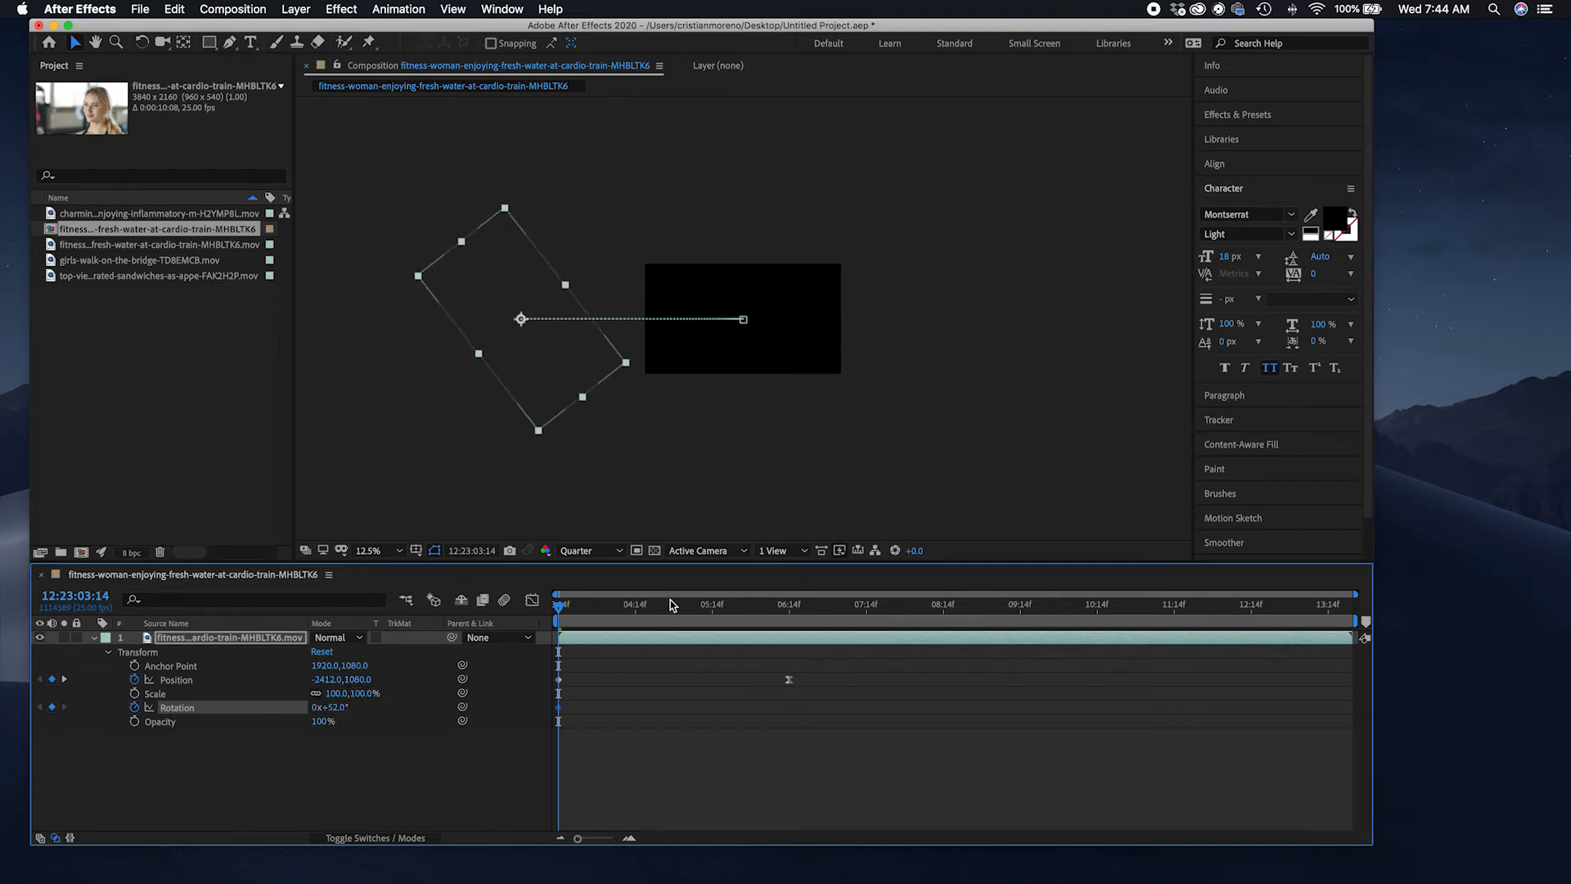
# Step: At 12:23:06:13, keyframe the clip's rotation to 0° and ease that keyframe with the Keyframe Assistant
pyautogui.moveTo(560, 610); pyautogui.dragTo(787, 621)
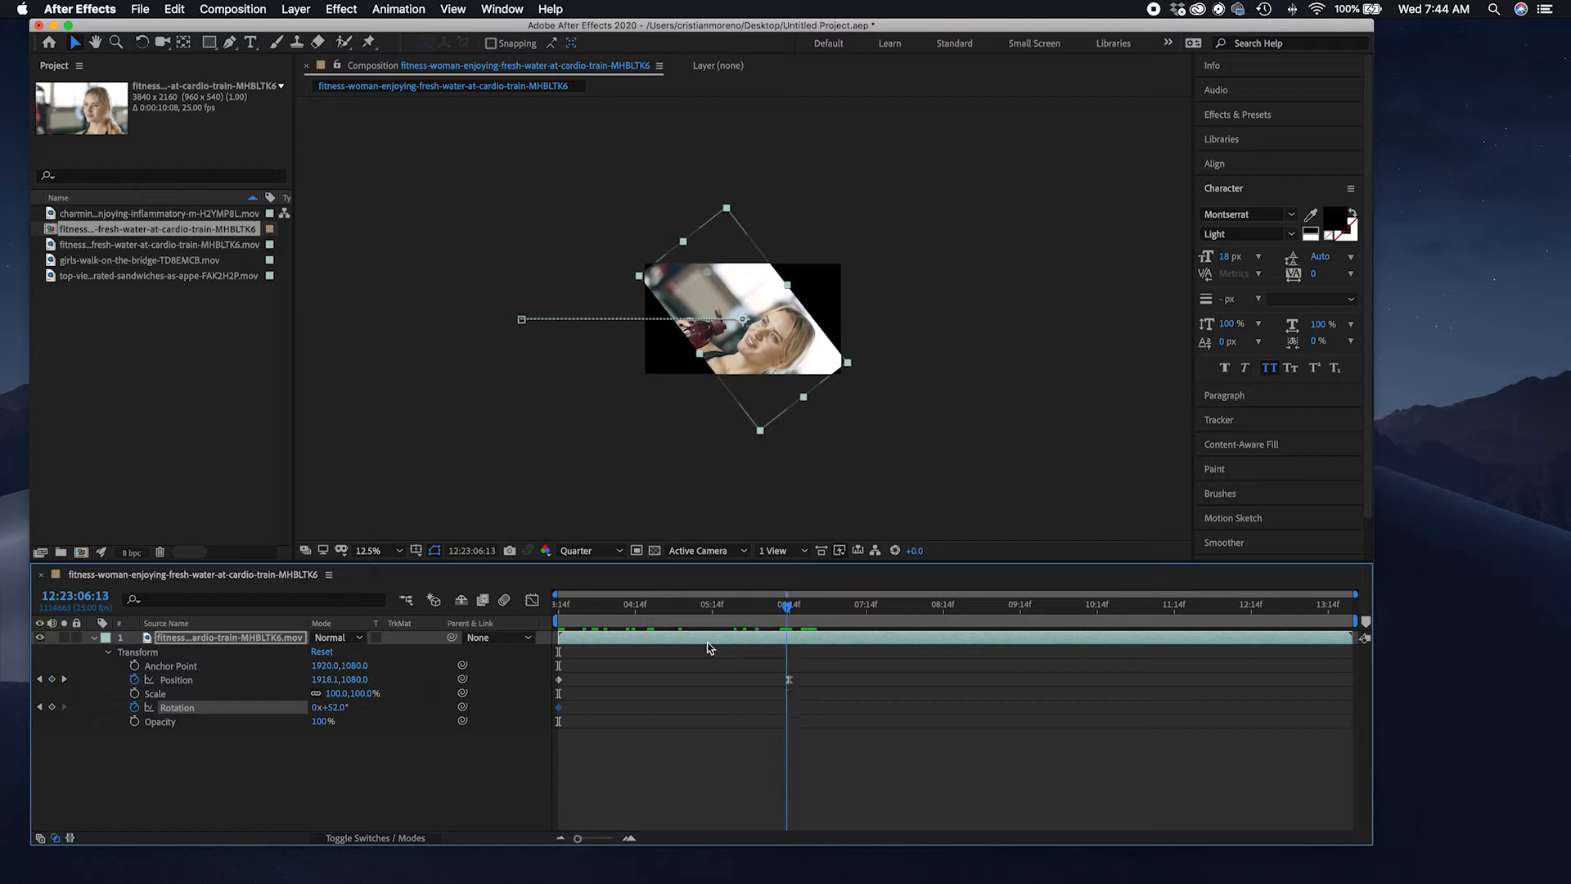
pyautogui.click(334, 708)
pyautogui.write('0')
pyautogui.press('Return')
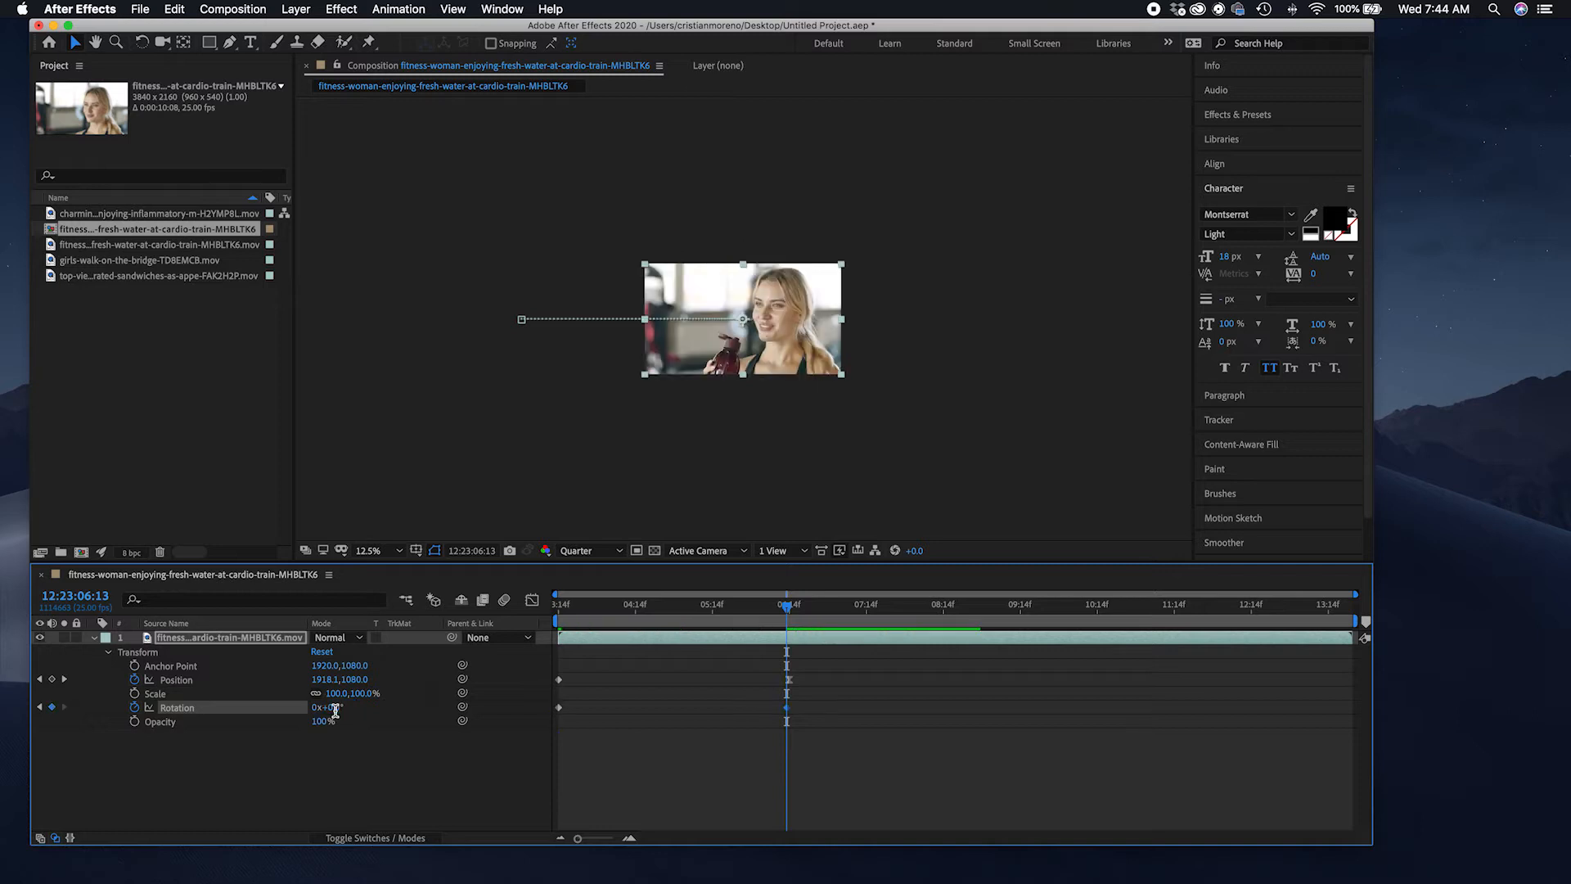
pyautogui.rightClick(788, 711)
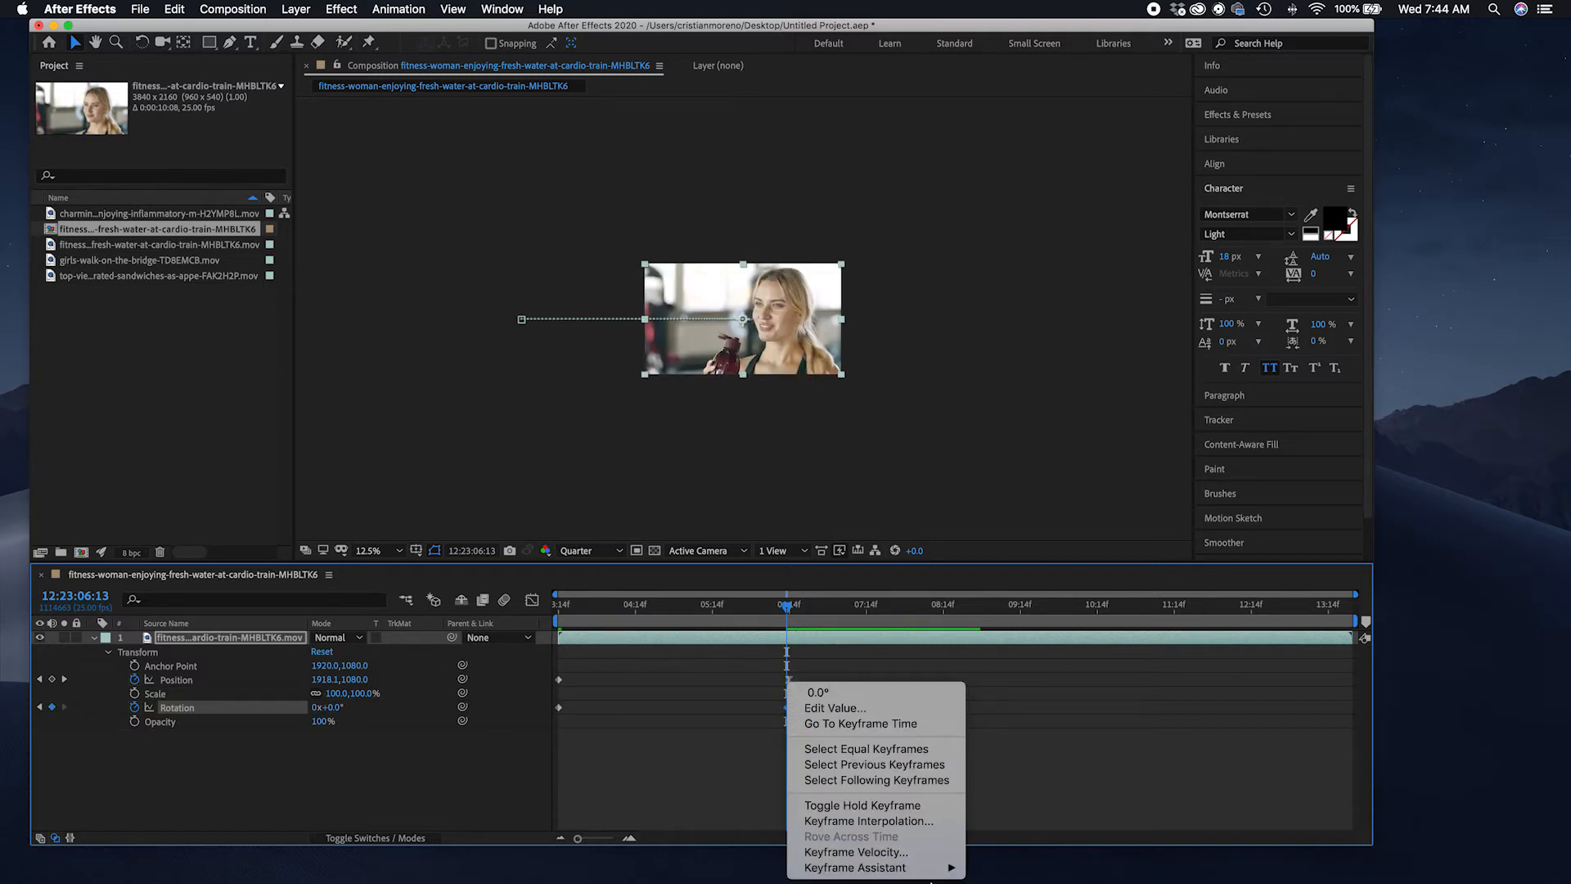
pyautogui.click(1017, 790)
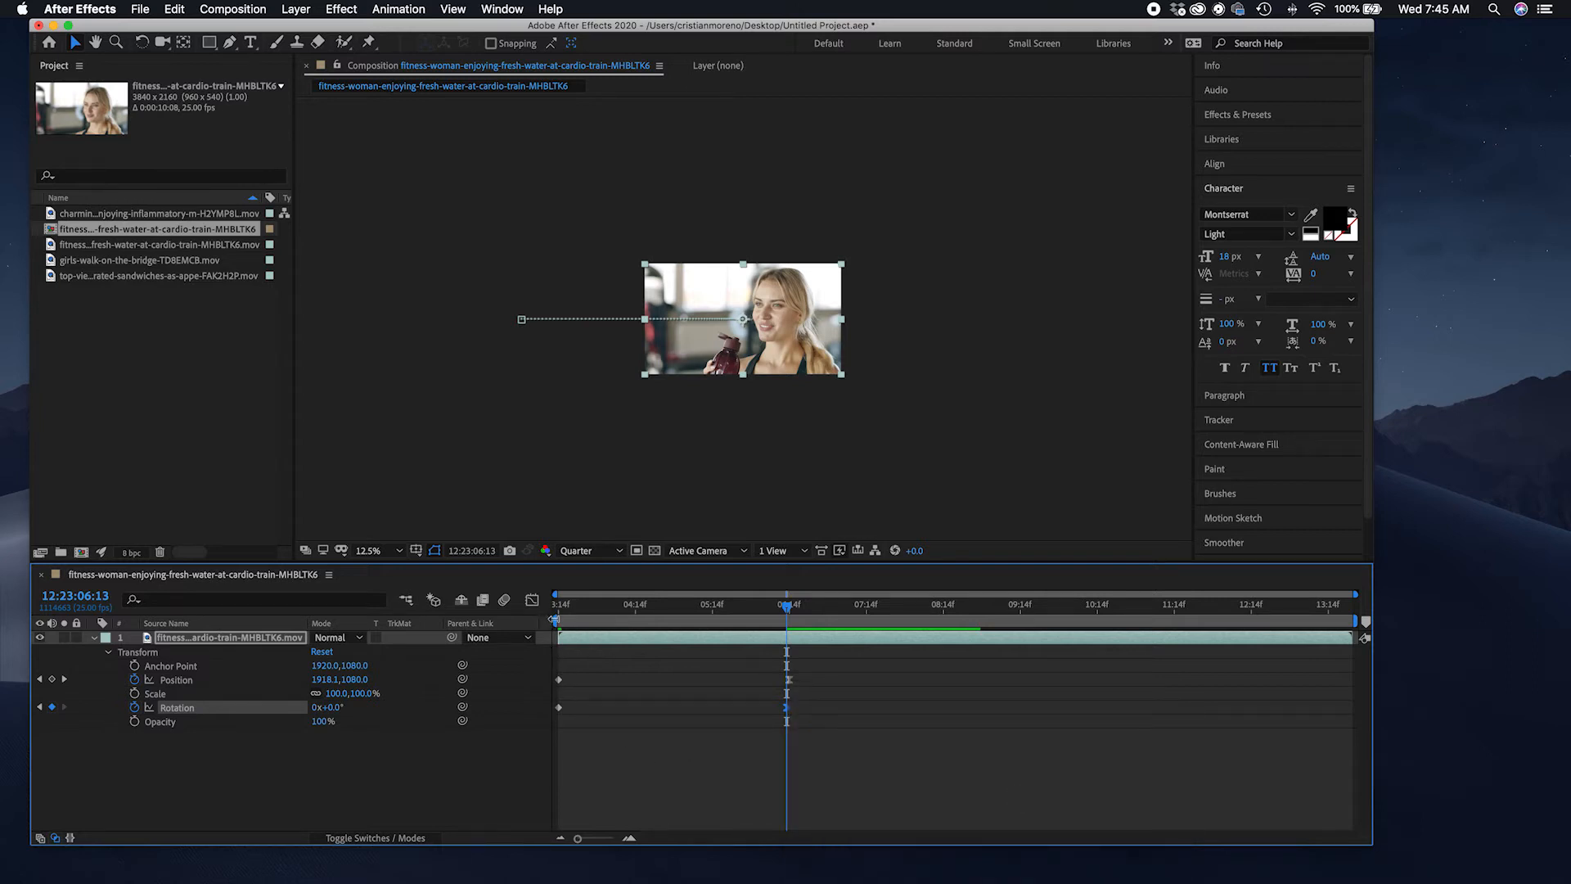
# Step: Play back the eased slide-in with its rotation from the start of the clip
pyautogui.click(563, 615)
pyautogui.press('space')
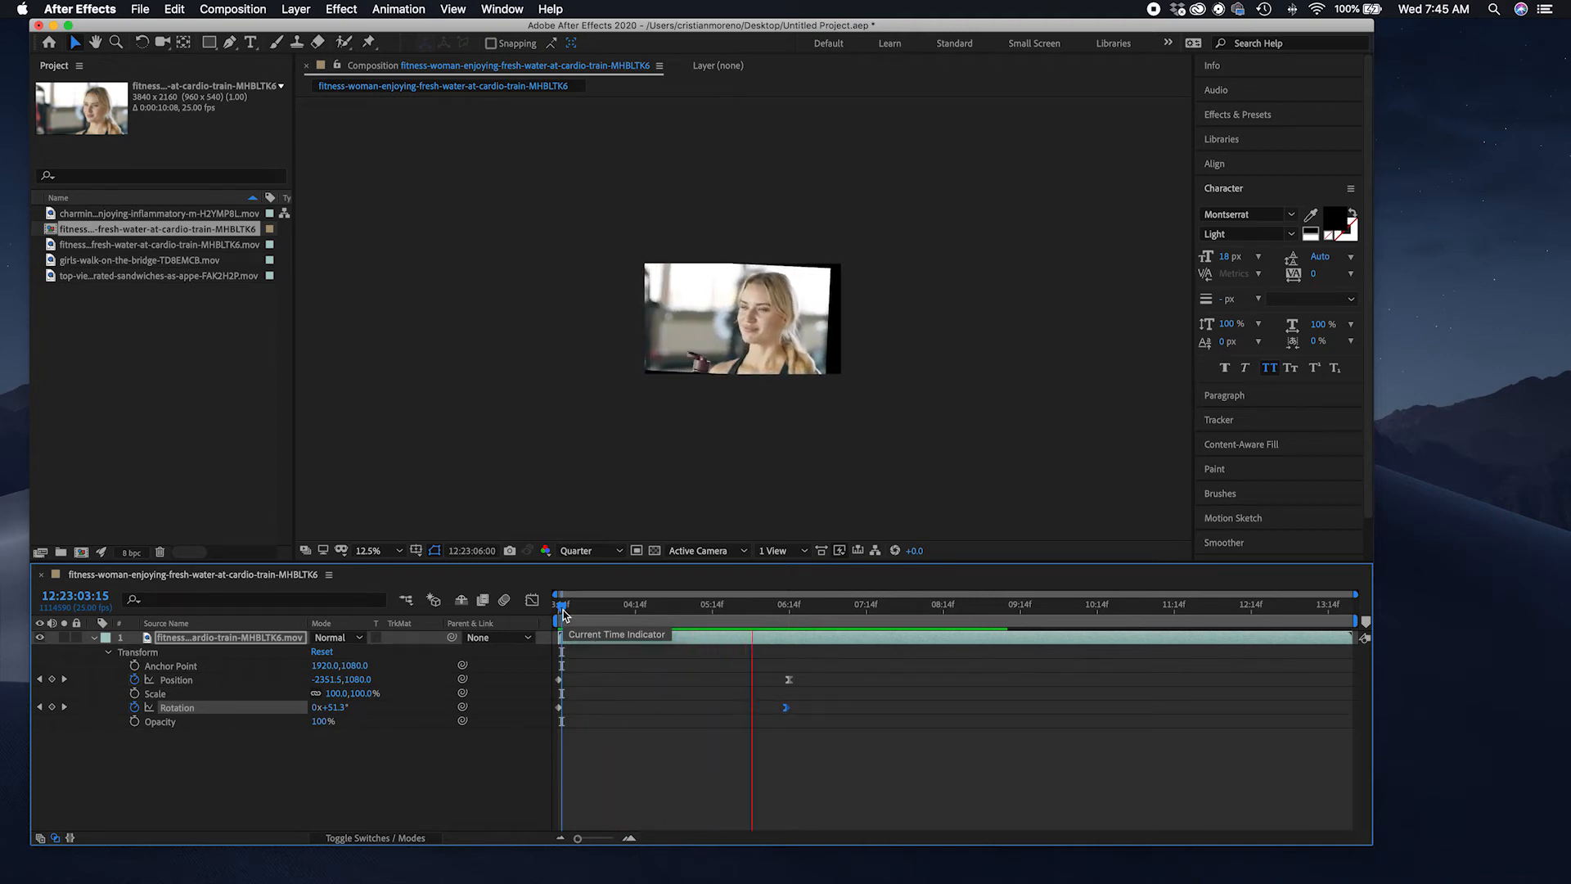
pyautogui.press('space')
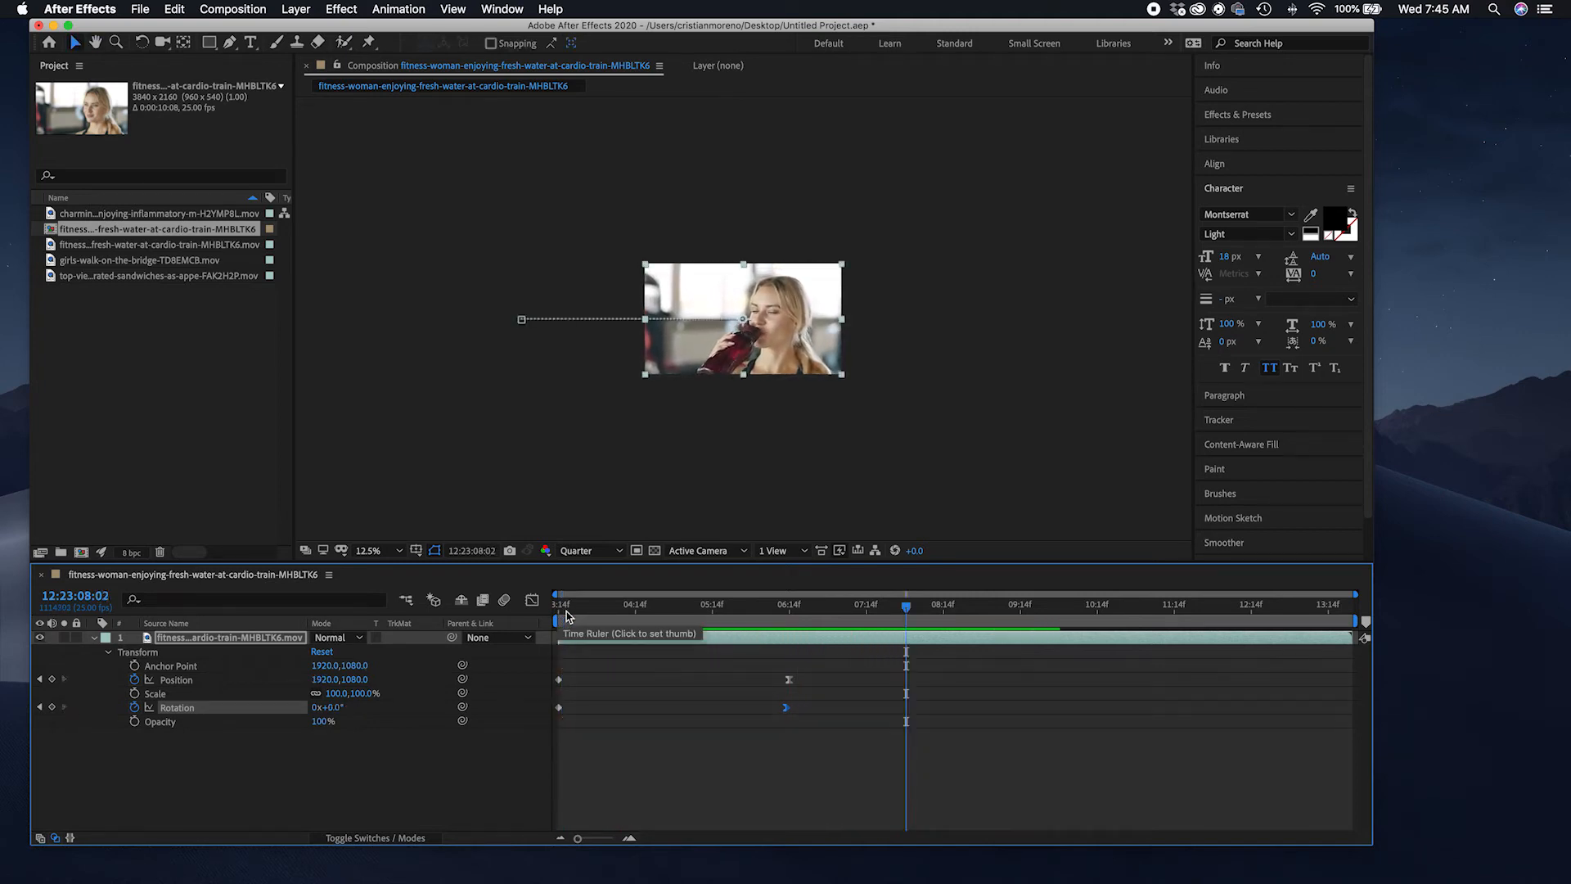
# Step: Enable motion blur for all layers with the switch set and preview the slide-in from 12:23:03:14
pyautogui.click(505, 601)
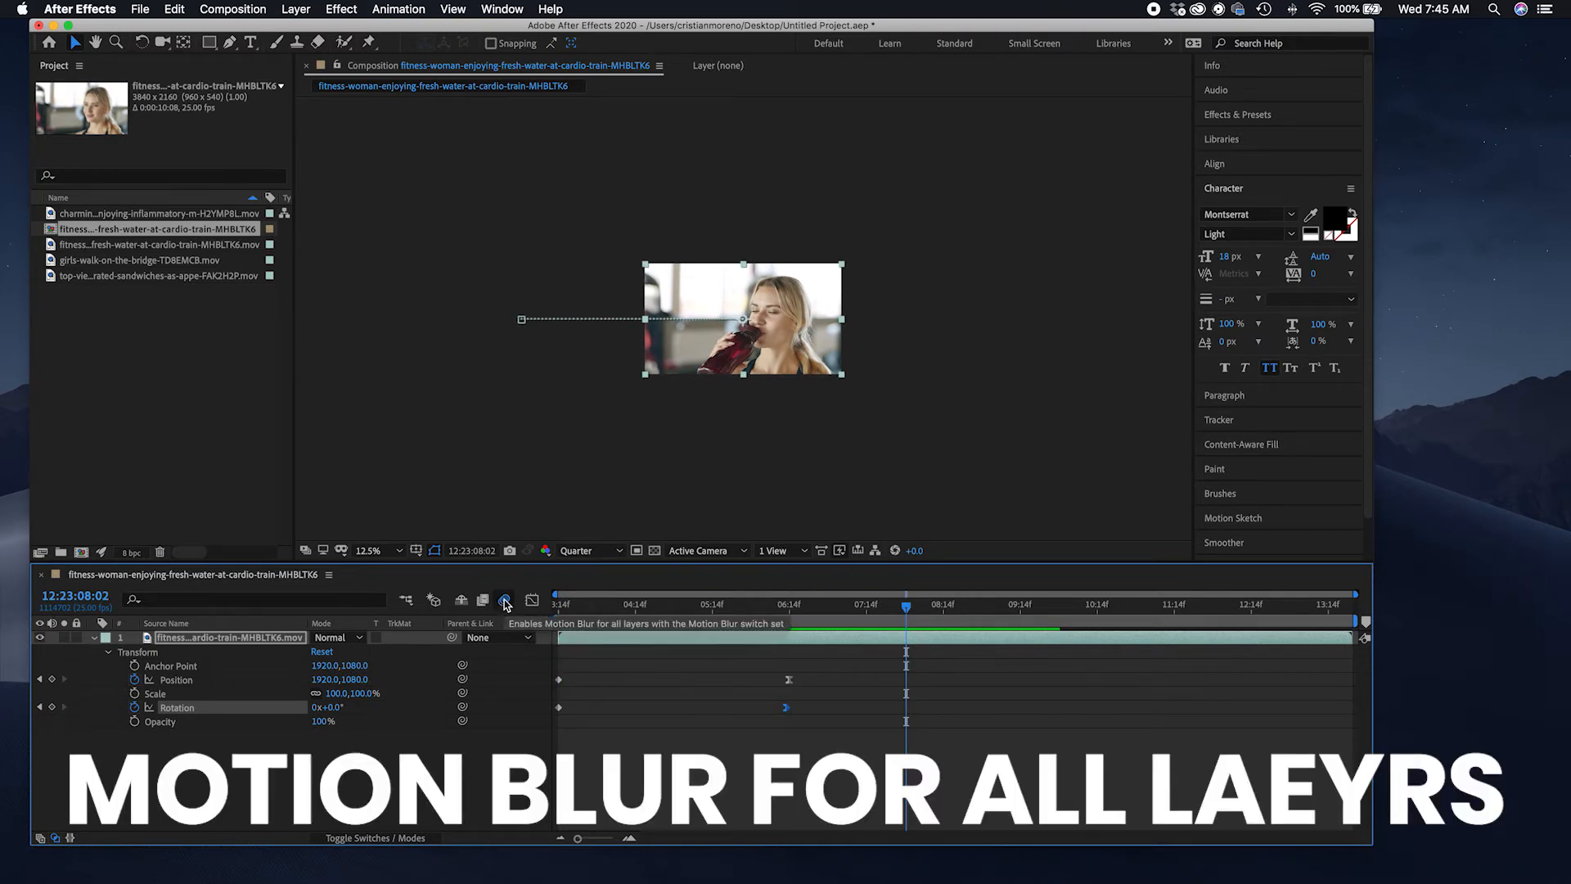
pyautogui.click(556, 610)
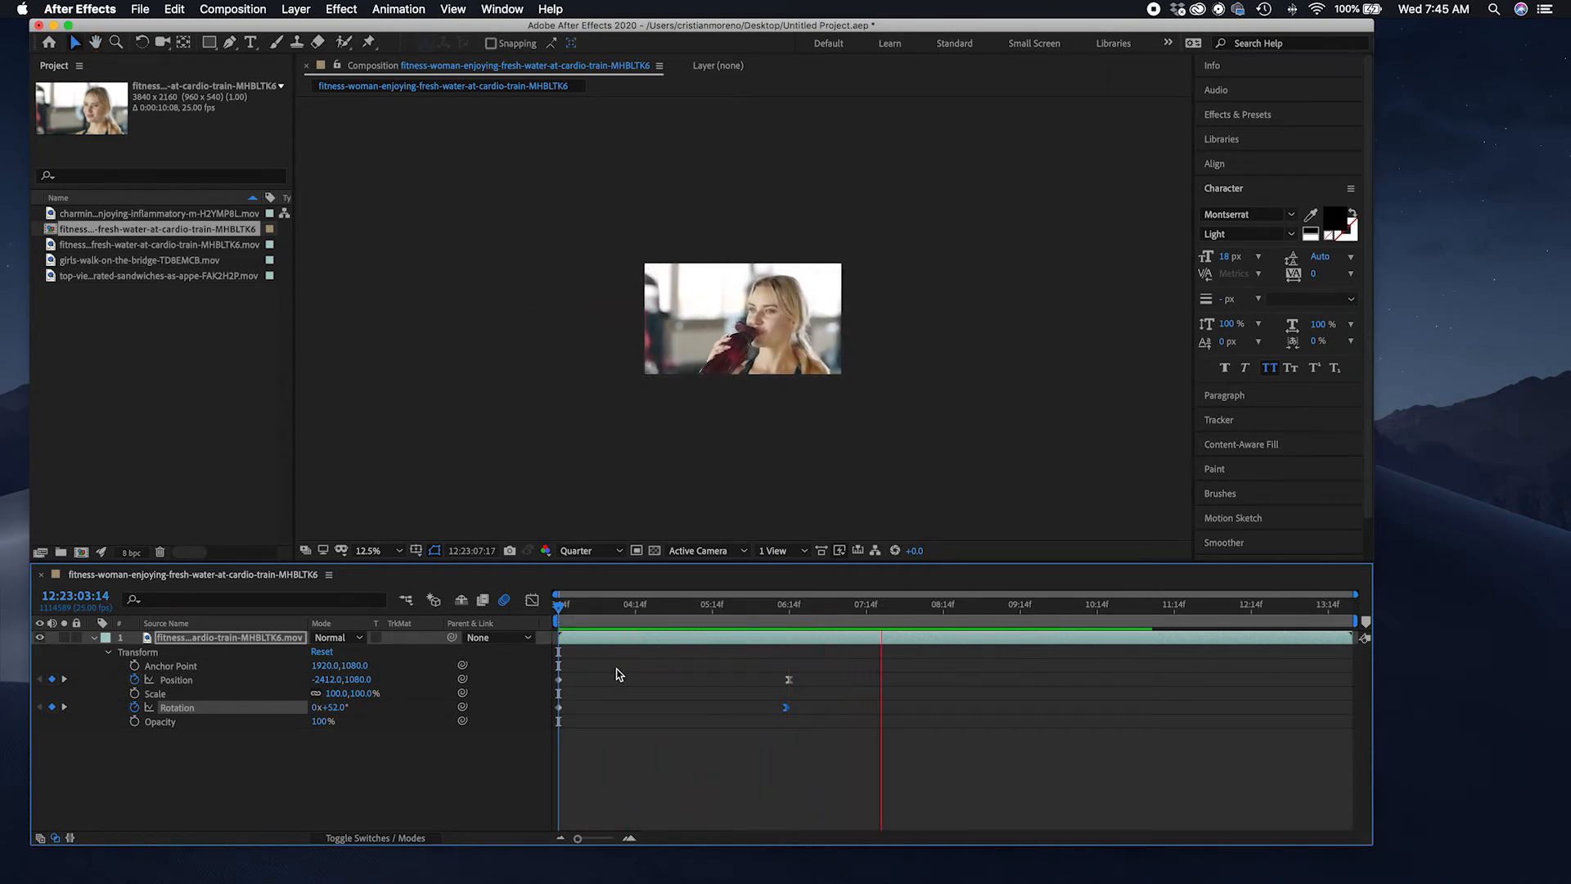
pyautogui.press('space')
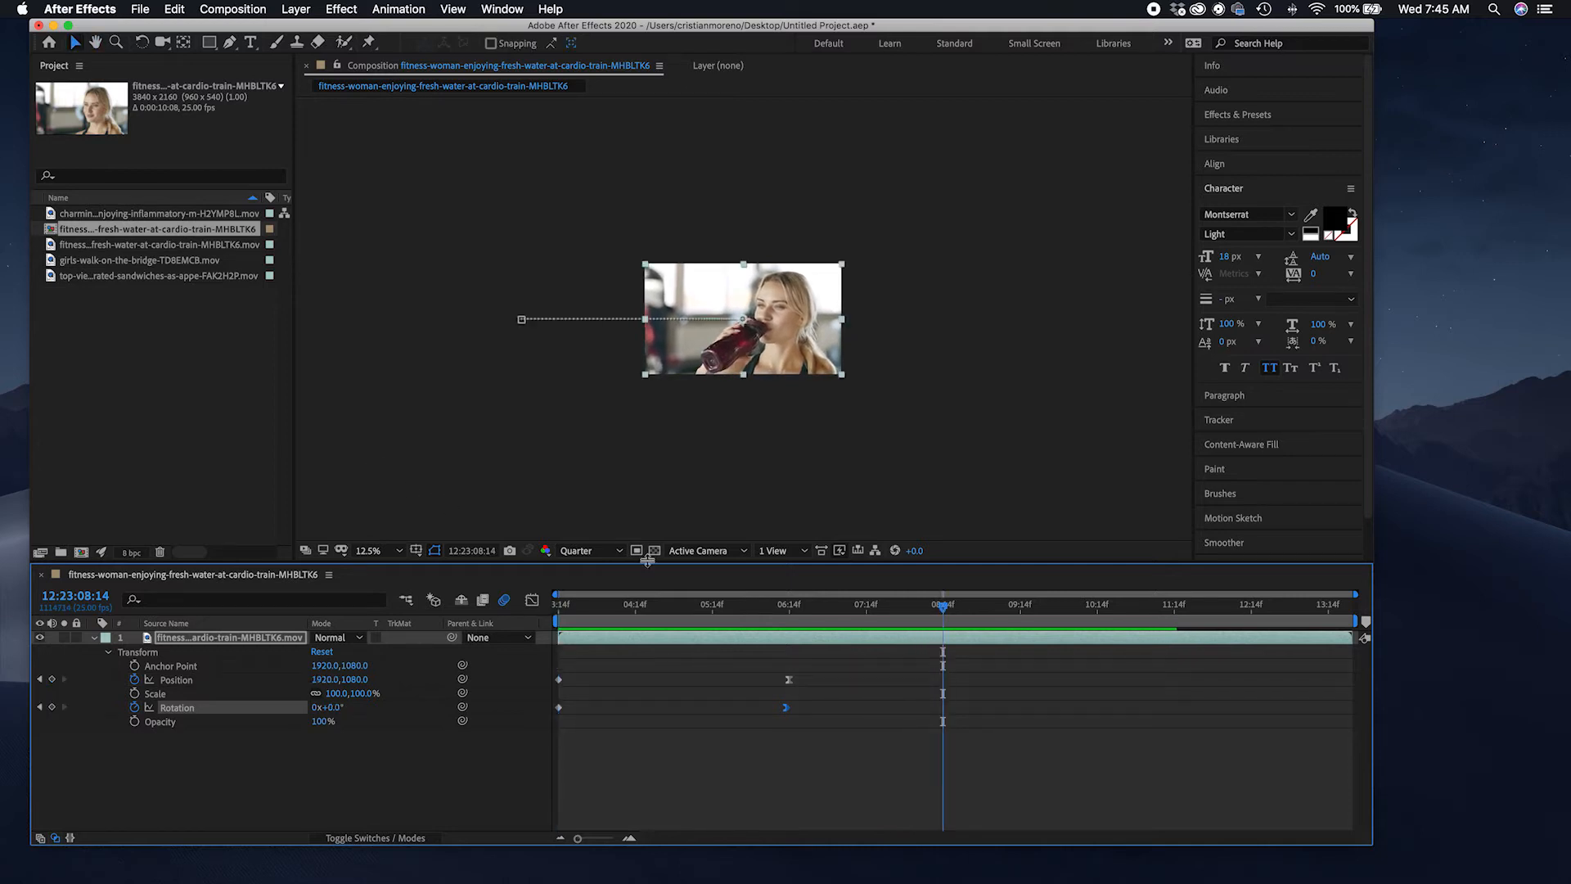
# Step: Move the ending Position and Rotation keyframes earlier, to about 12:23:05:00, to speed up the slide-in
pyautogui.click(560, 605)
pyautogui.moveTo(787, 680); pyautogui.dragTo(666, 687)
pyautogui.moveTo(785, 709); pyautogui.dragTo(555, 694)
# Step: Copy the clip's two Position keyframes and paste them at 12:23:06:14
pyautogui.click(685, 664)
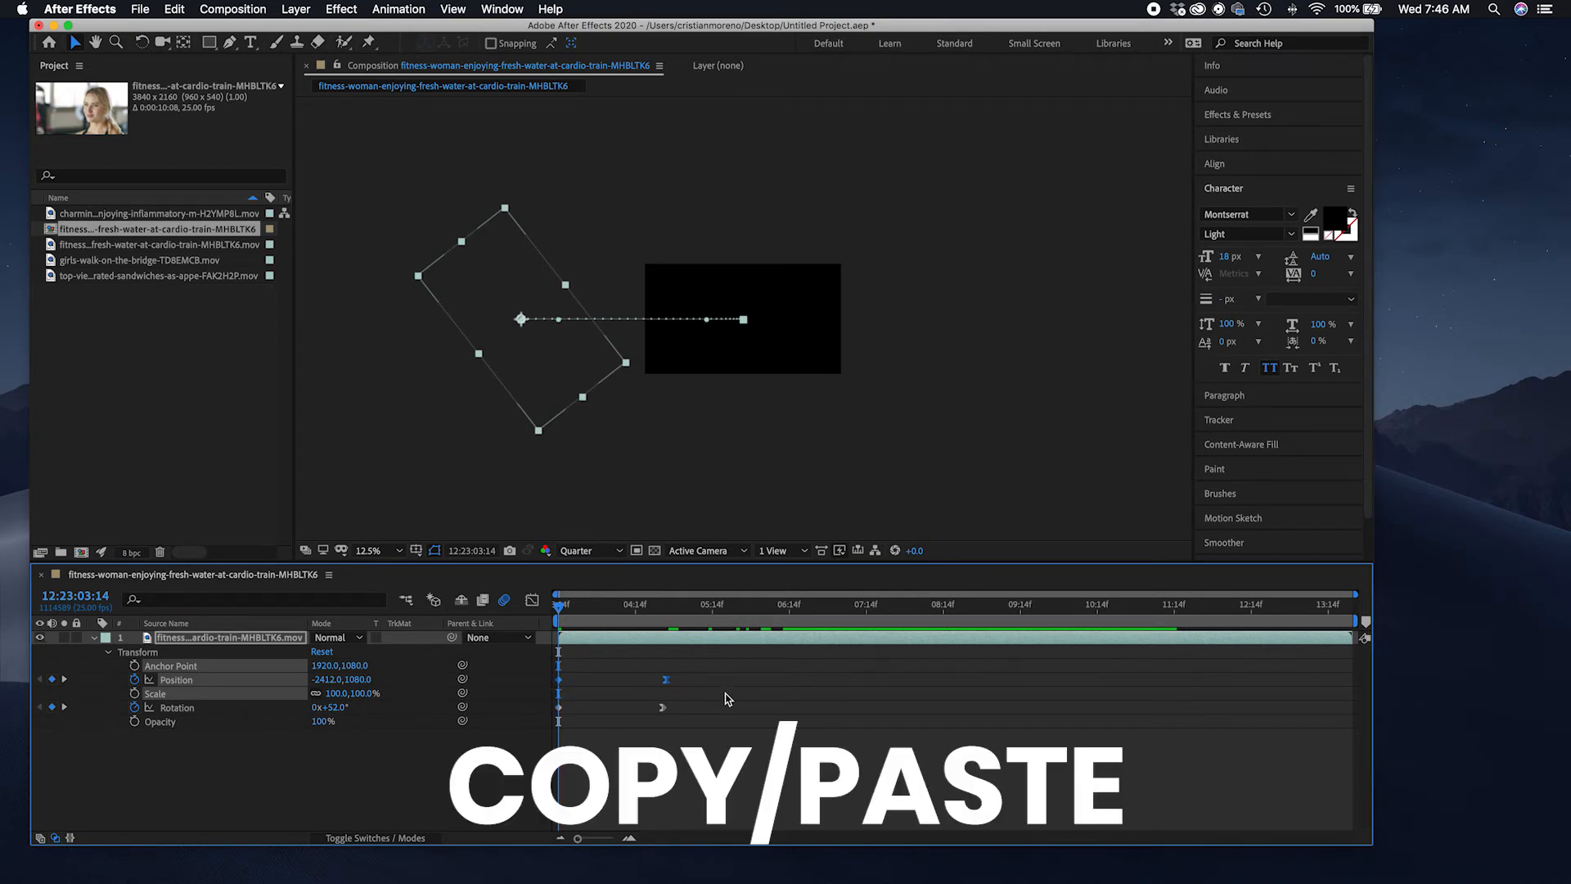
pyautogui.moveTo(712, 618); pyautogui.dragTo(789, 617)
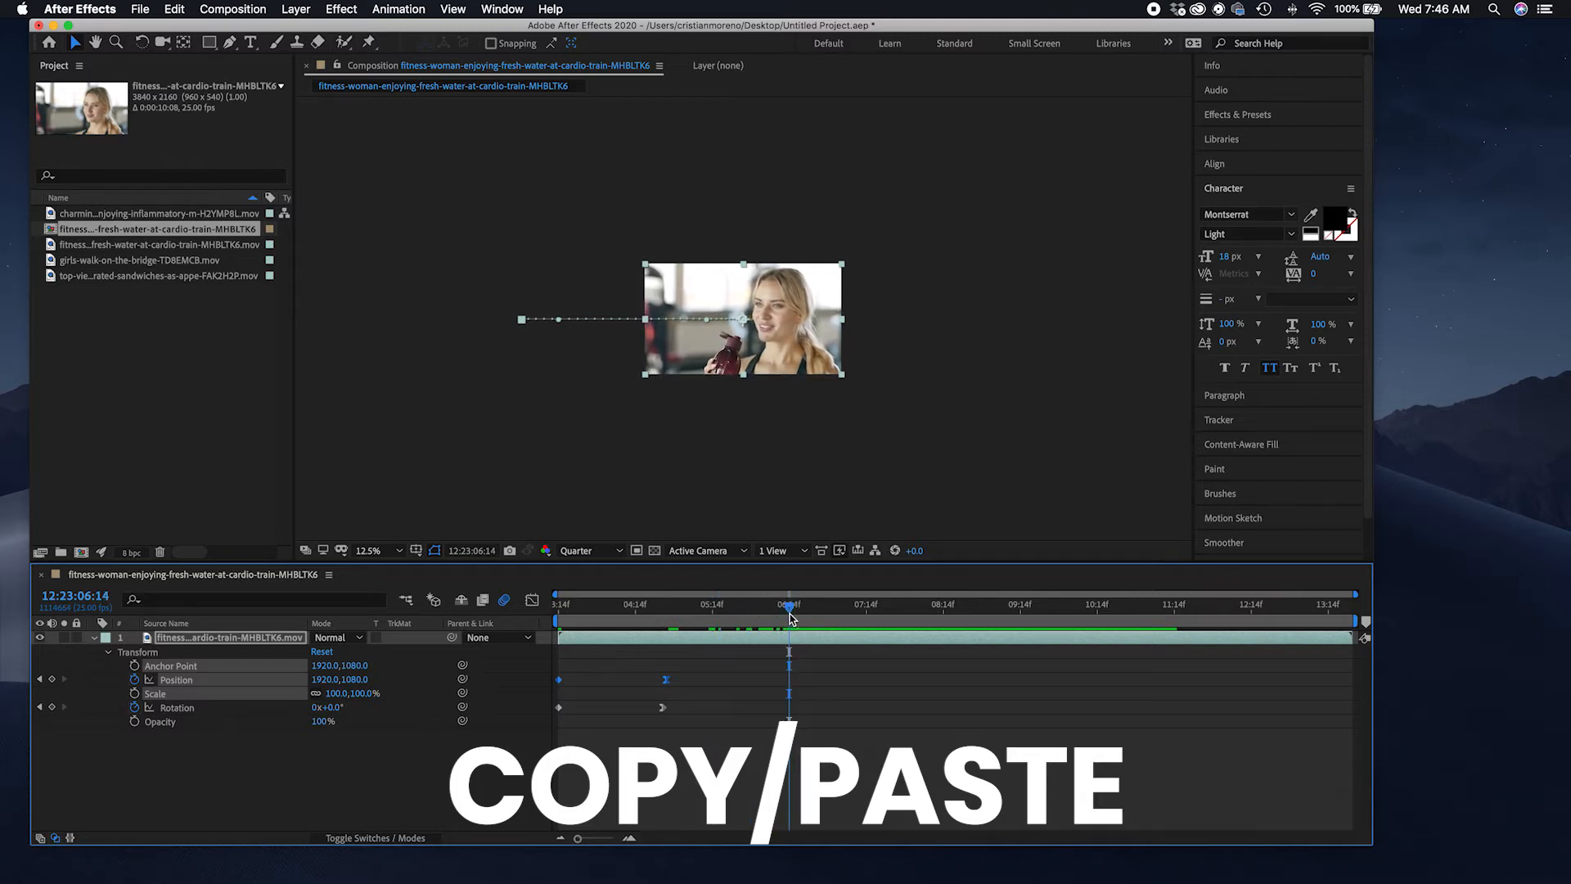
pyautogui.press('super+v')
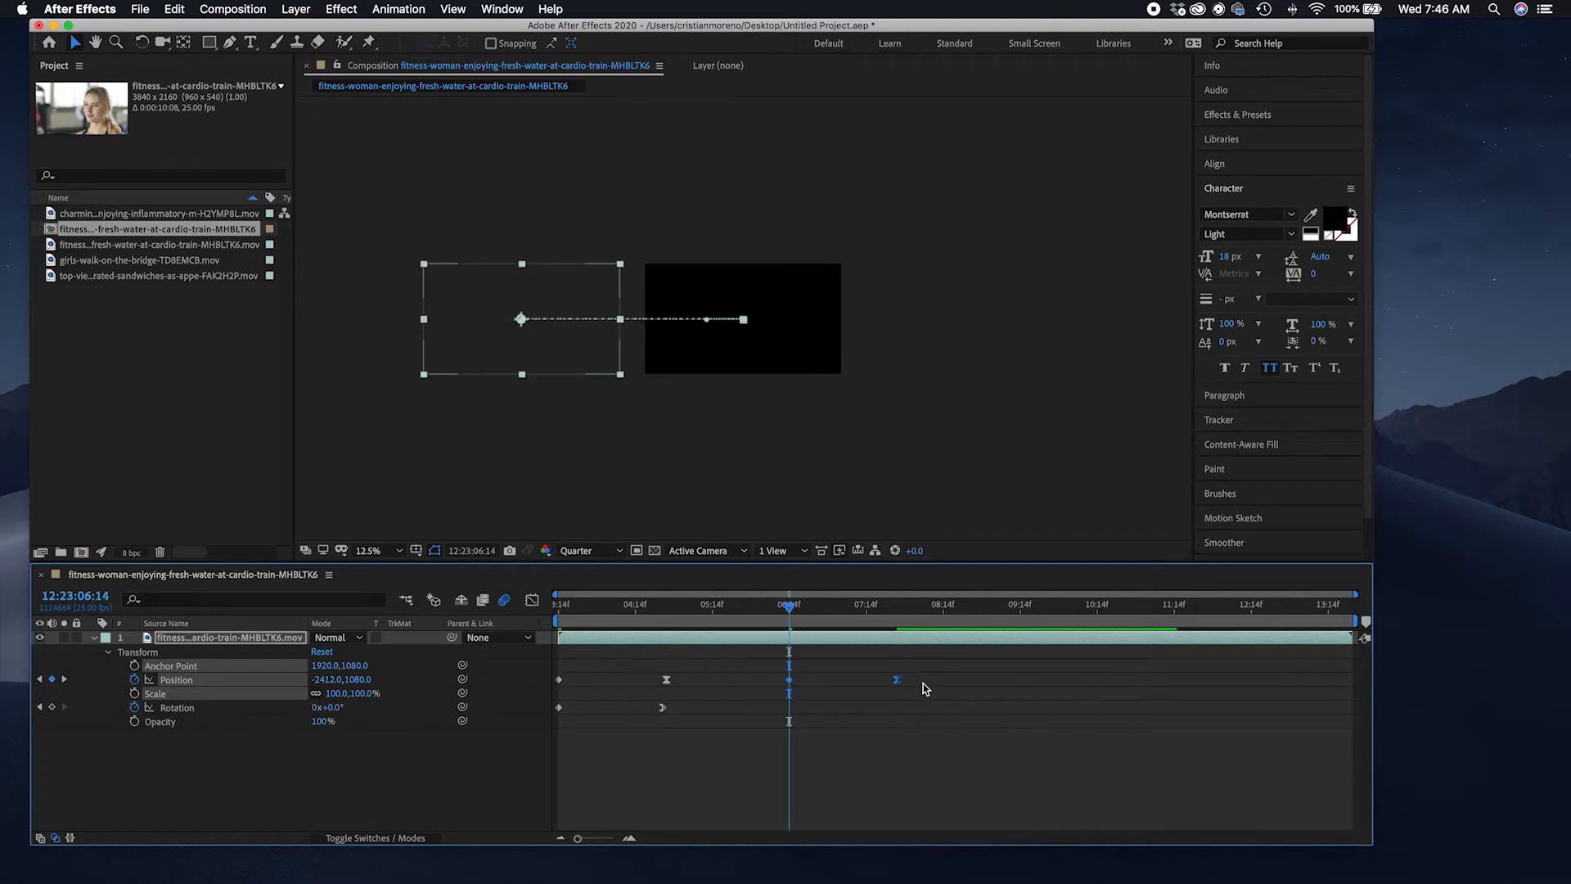
# Step: Preview the pasted Position animation from 12:23:06:14
pyautogui.click(789, 680)
pyautogui.press('space')
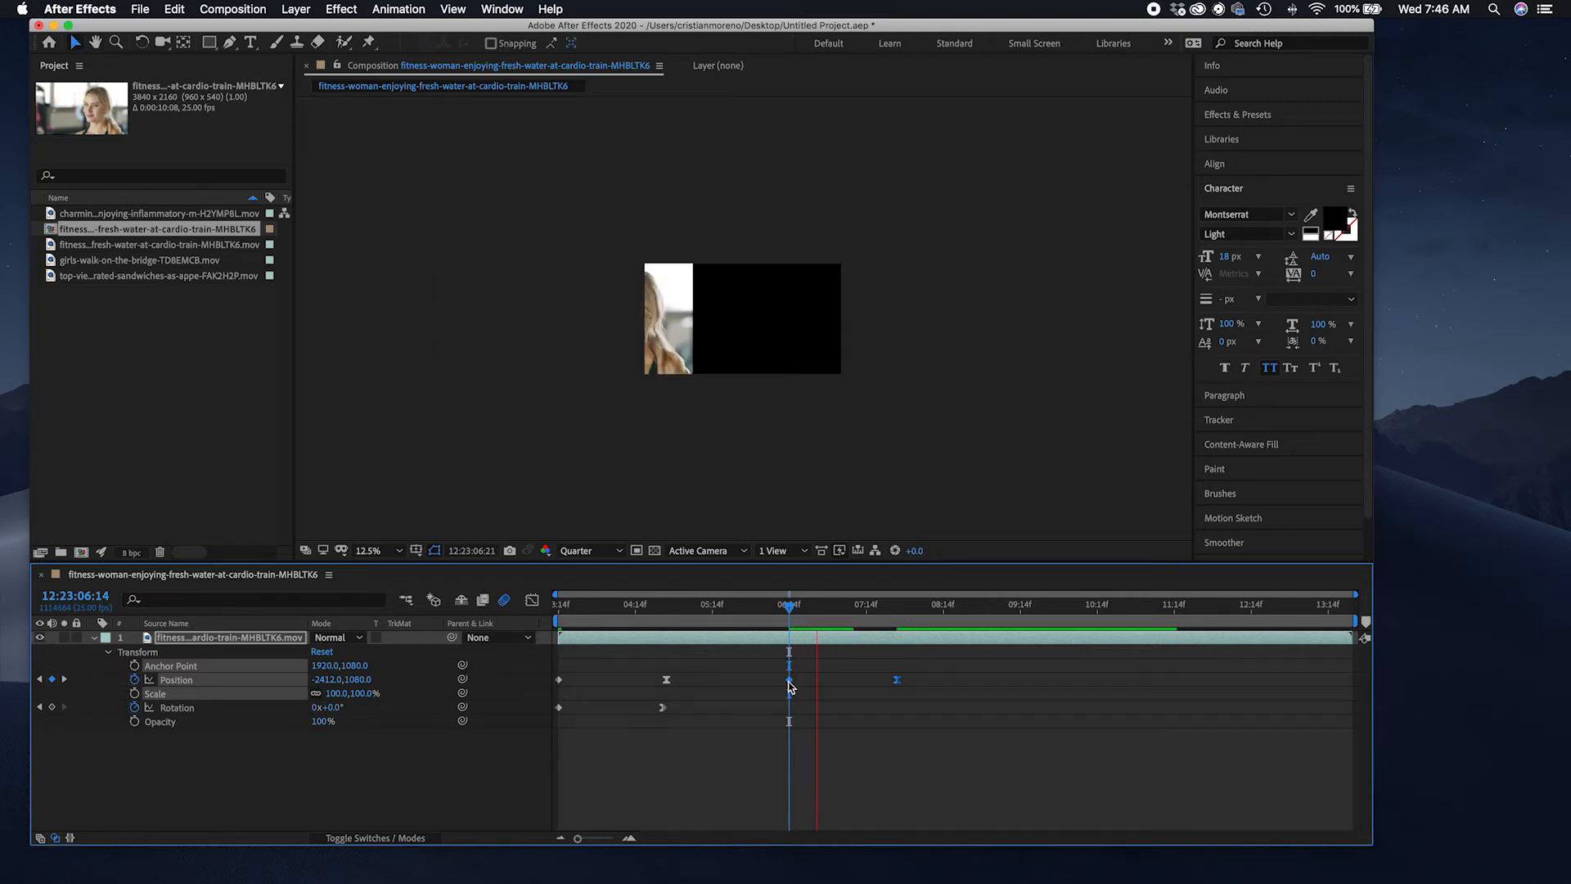
pyautogui.press('space')
# Step: Shift the pasted Position keyframes, keep only the off-screen one and place it at 12:23:06:20
pyautogui.click(809, 685)
pyautogui.moveTo(809, 686); pyautogui.dragTo(769, 682)
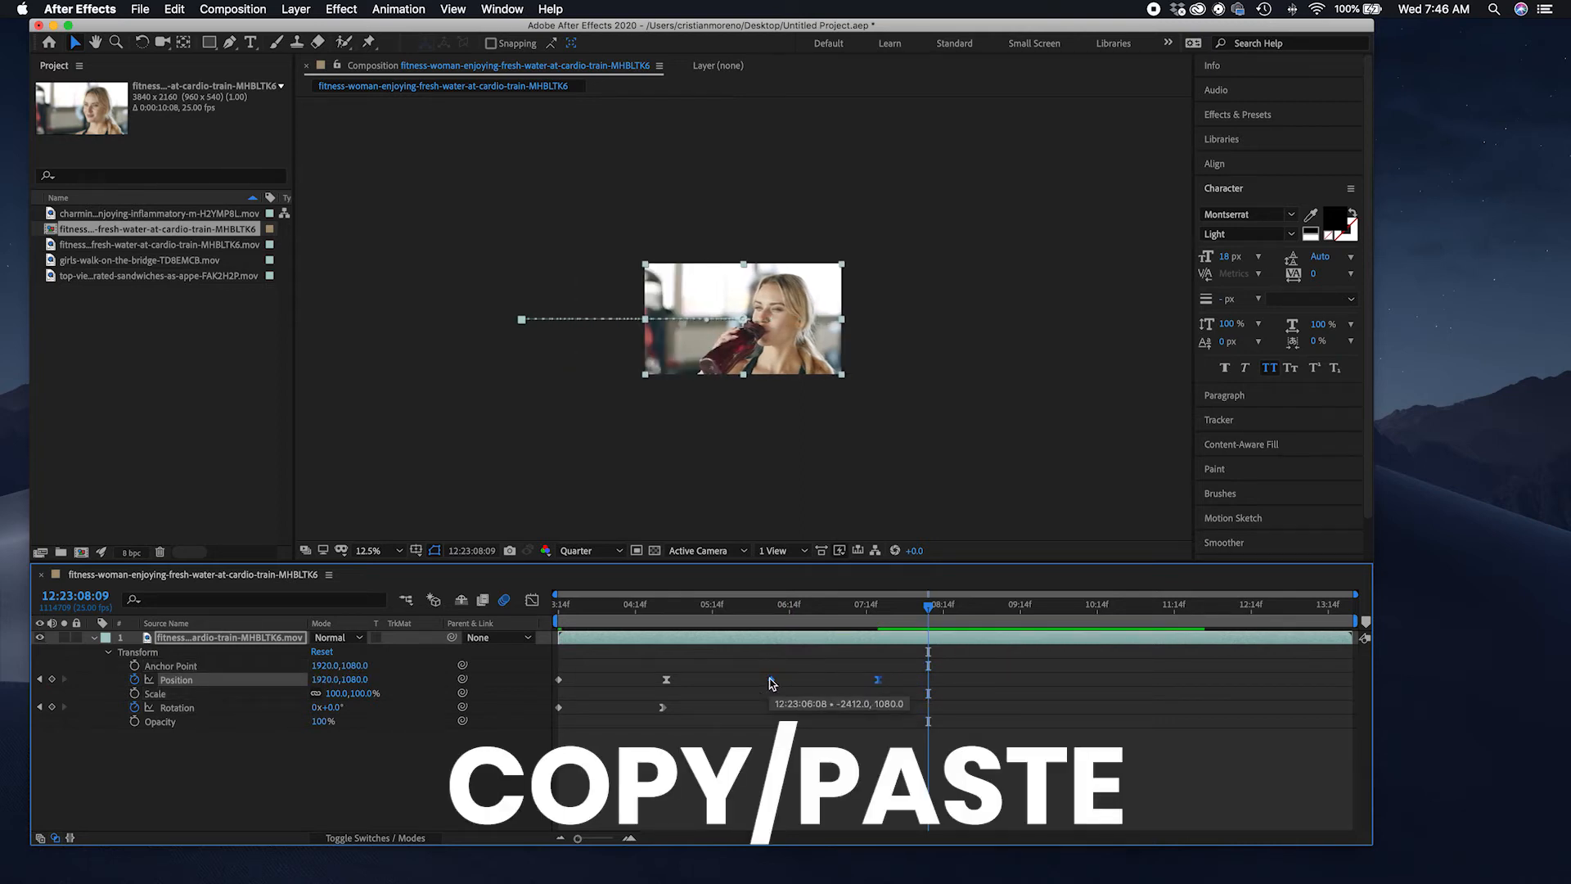
pyautogui.moveTo(770, 680); pyautogui.dragTo(986, 687)
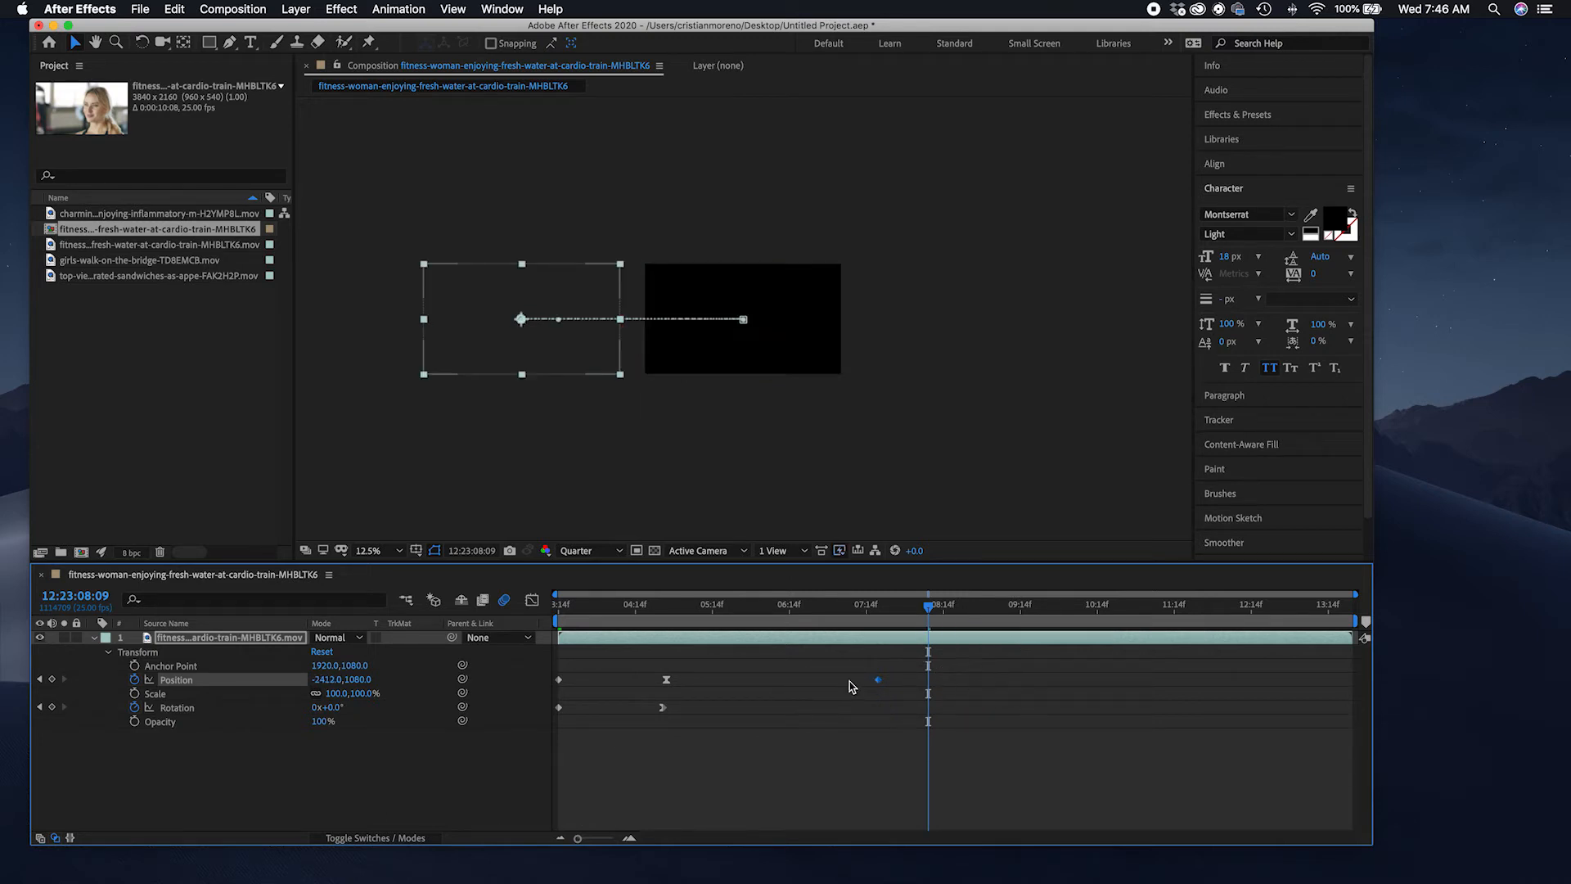
pyautogui.moveTo(877, 680); pyautogui.dragTo(807, 679)
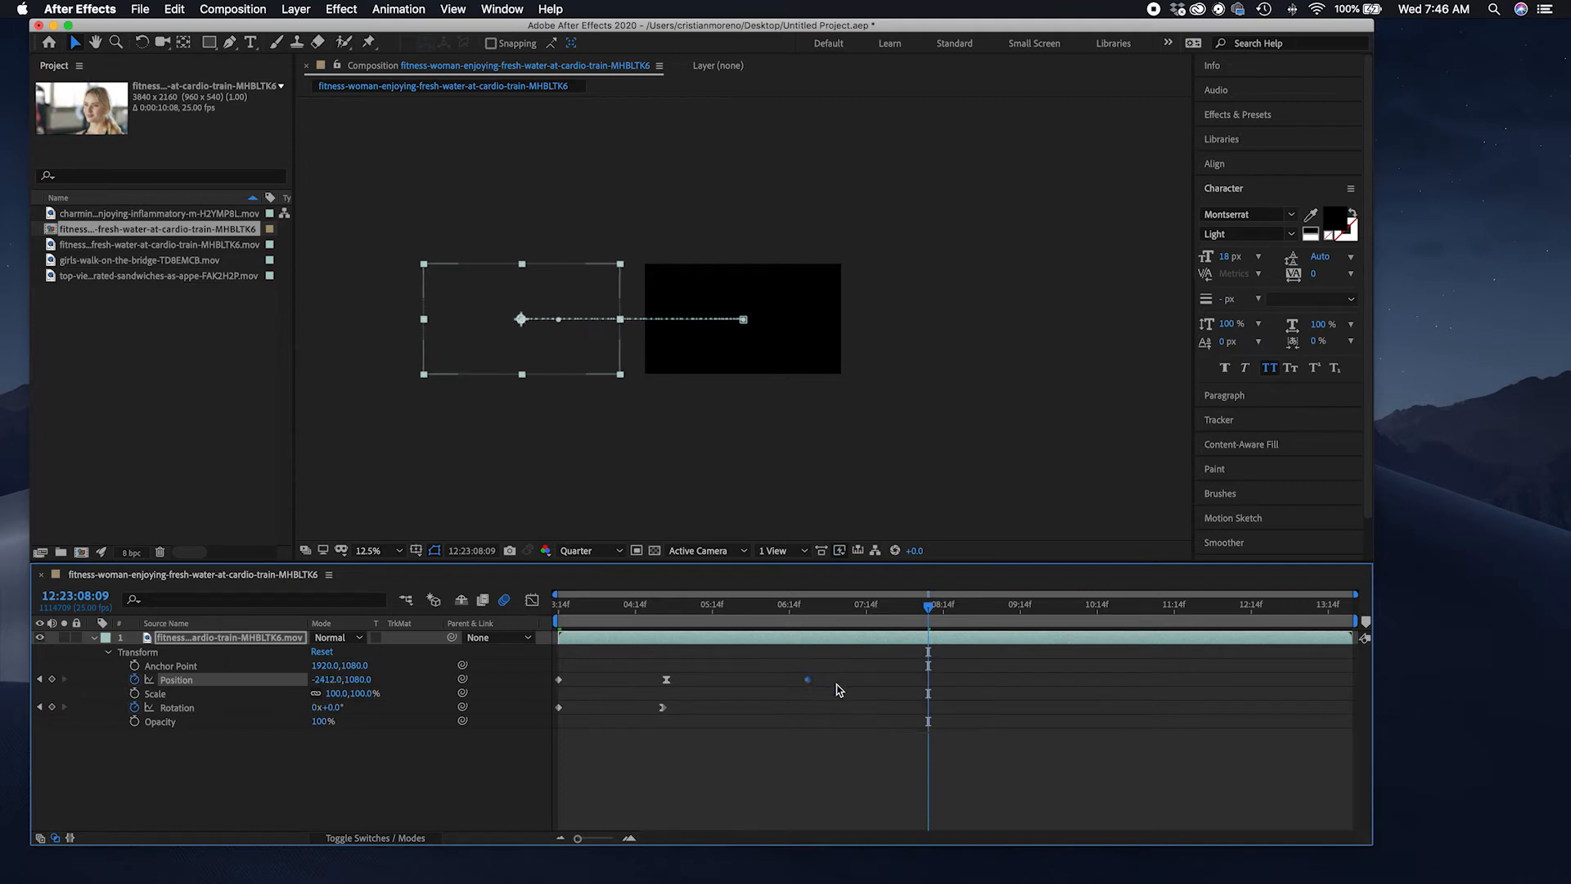
pyautogui.click(941, 686)
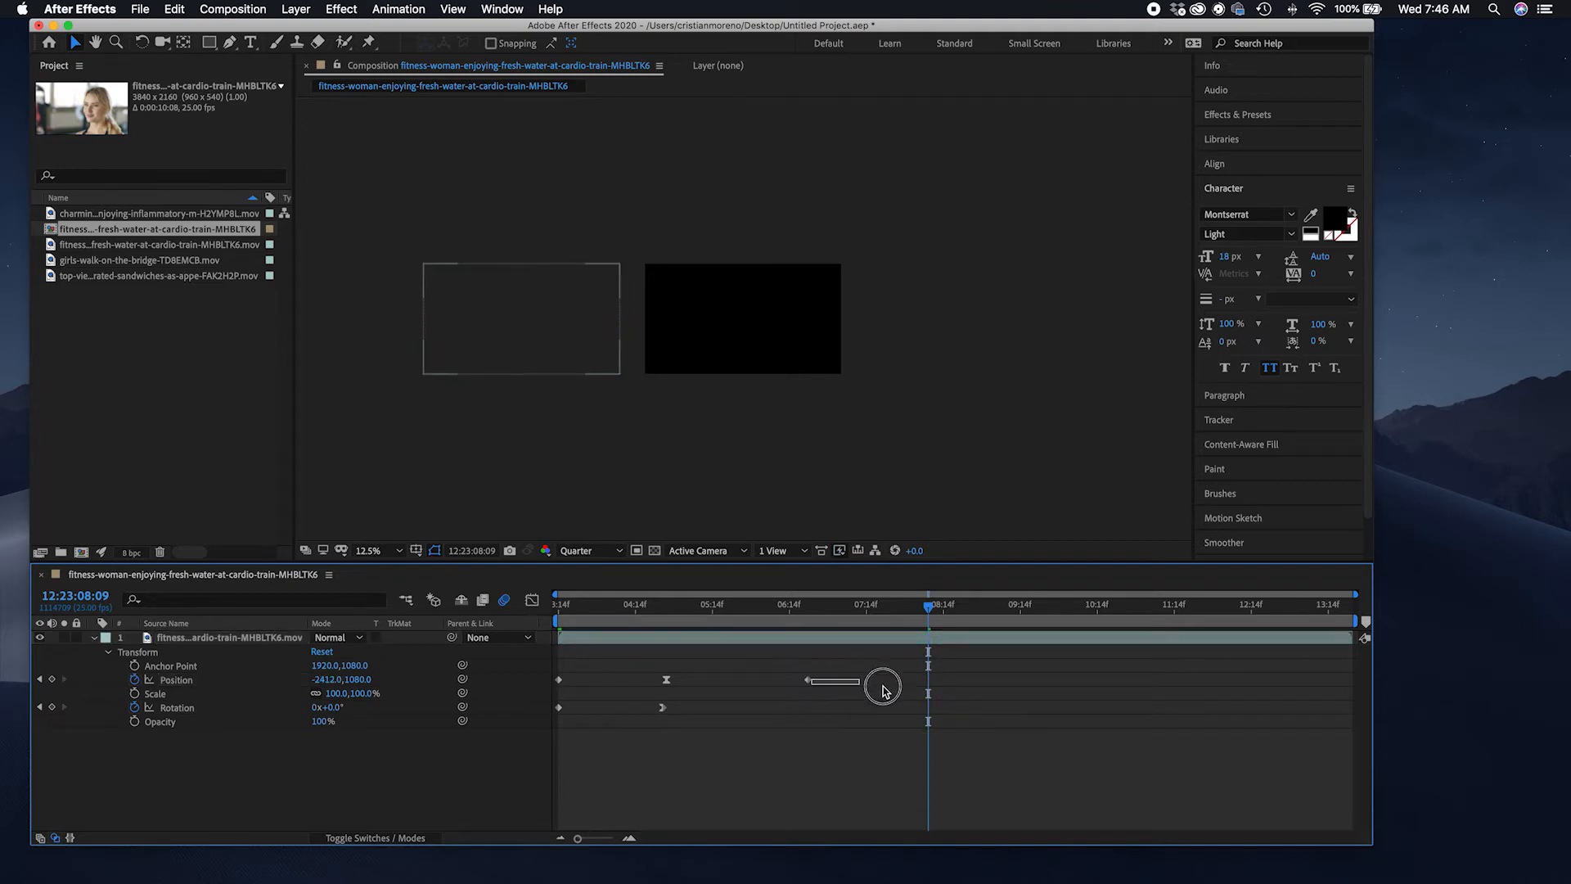
# Step: At 12:23:08:09, keyframe the clip's position back in frame at about 1940, 1144 and apply Easy Ease to that keyframe
pyautogui.click(52, 679)
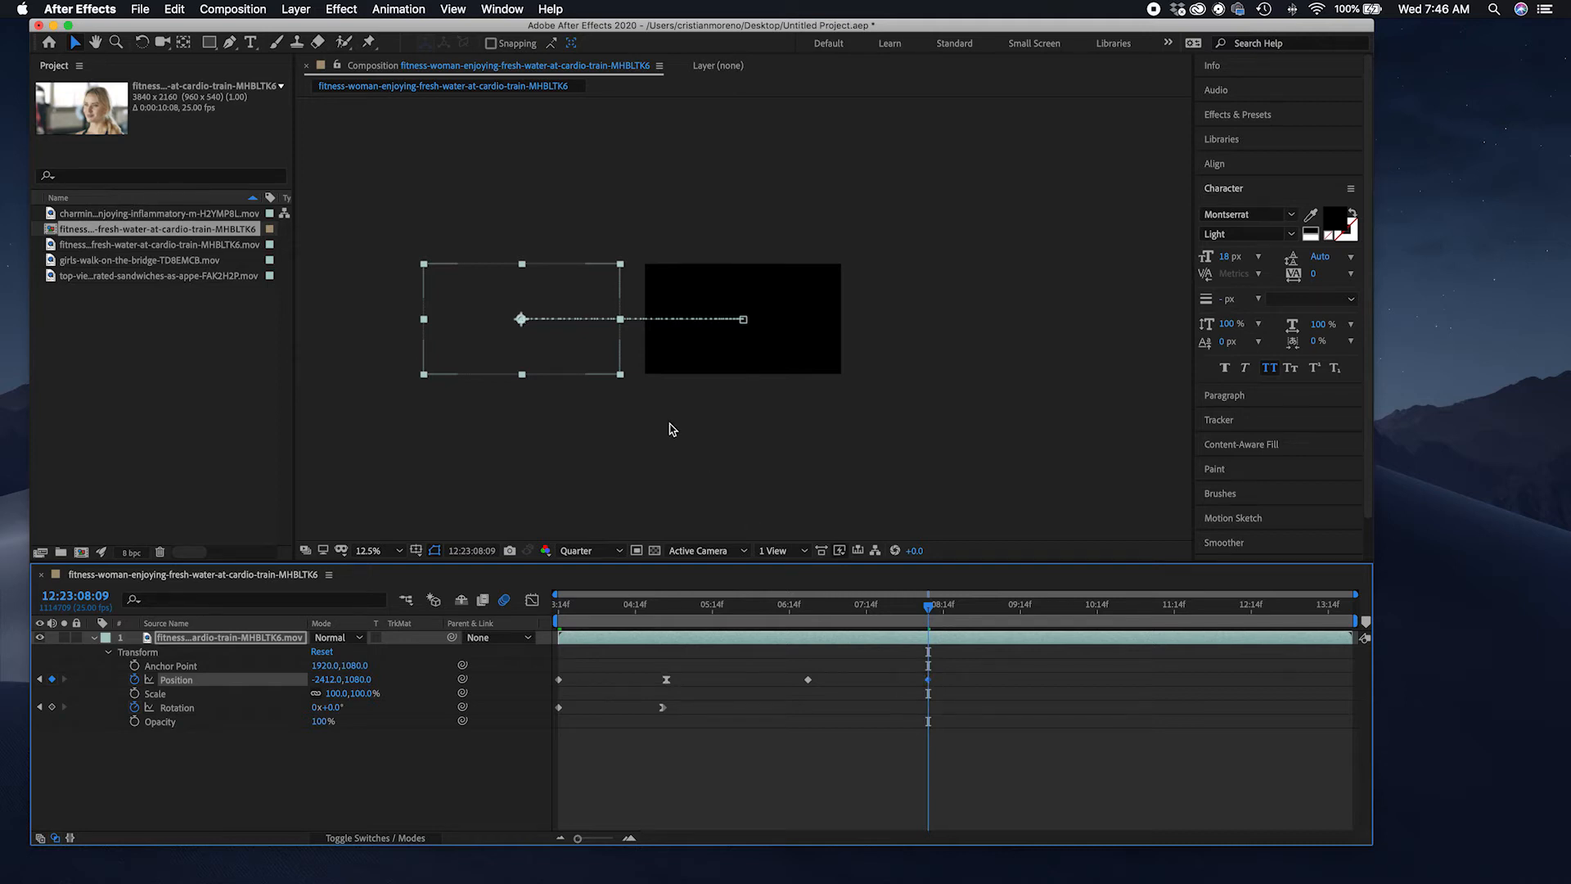
pyautogui.moveTo(561, 345); pyautogui.dragTo(783, 351)
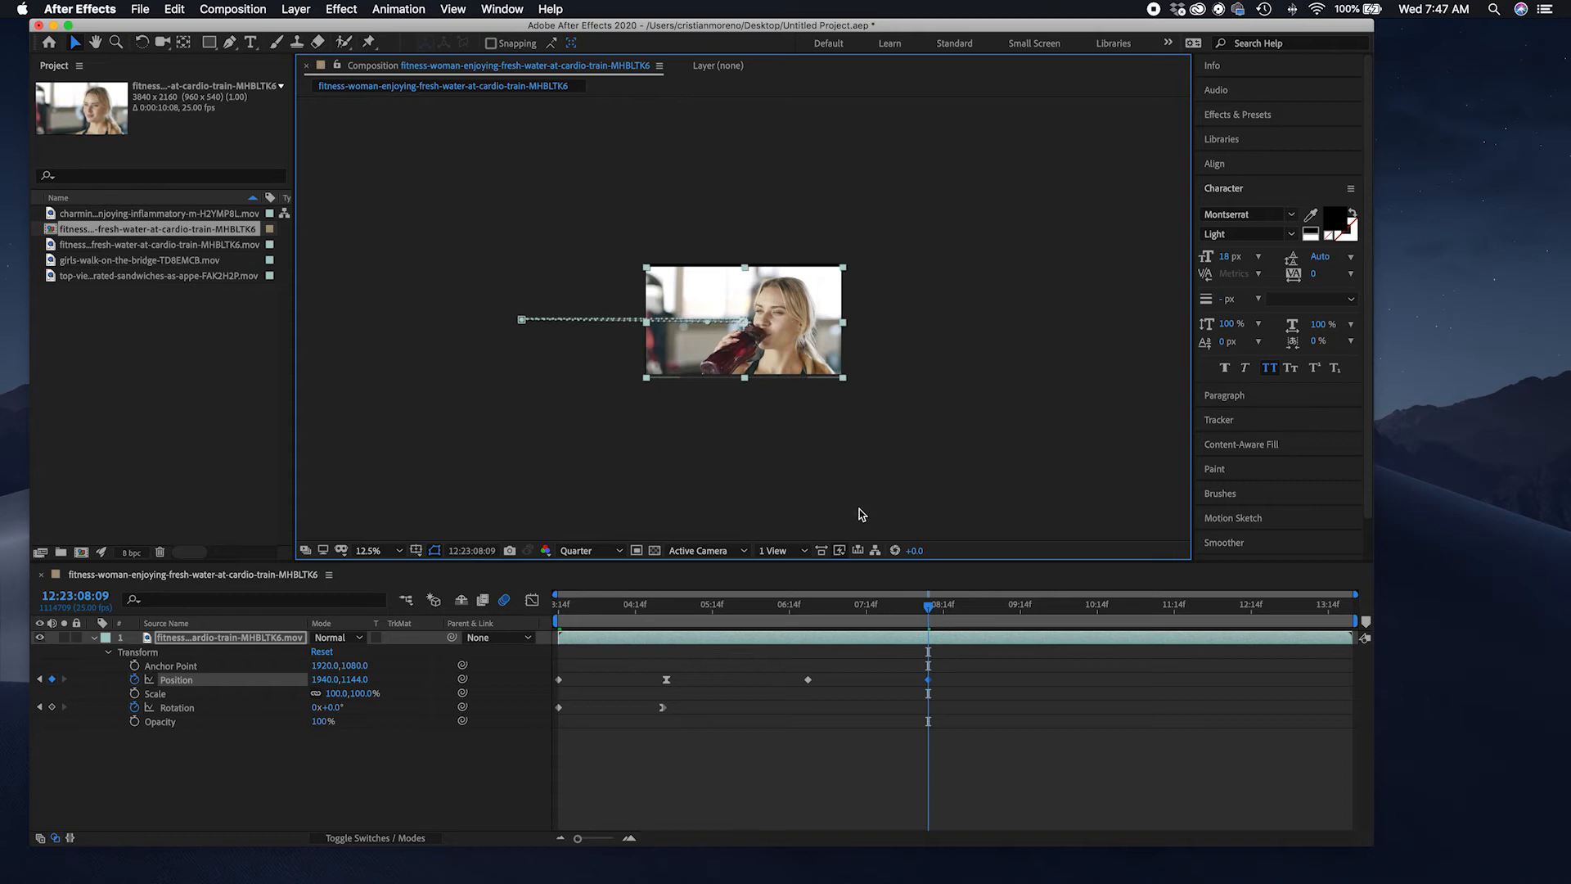
pyautogui.rightClick(929, 680)
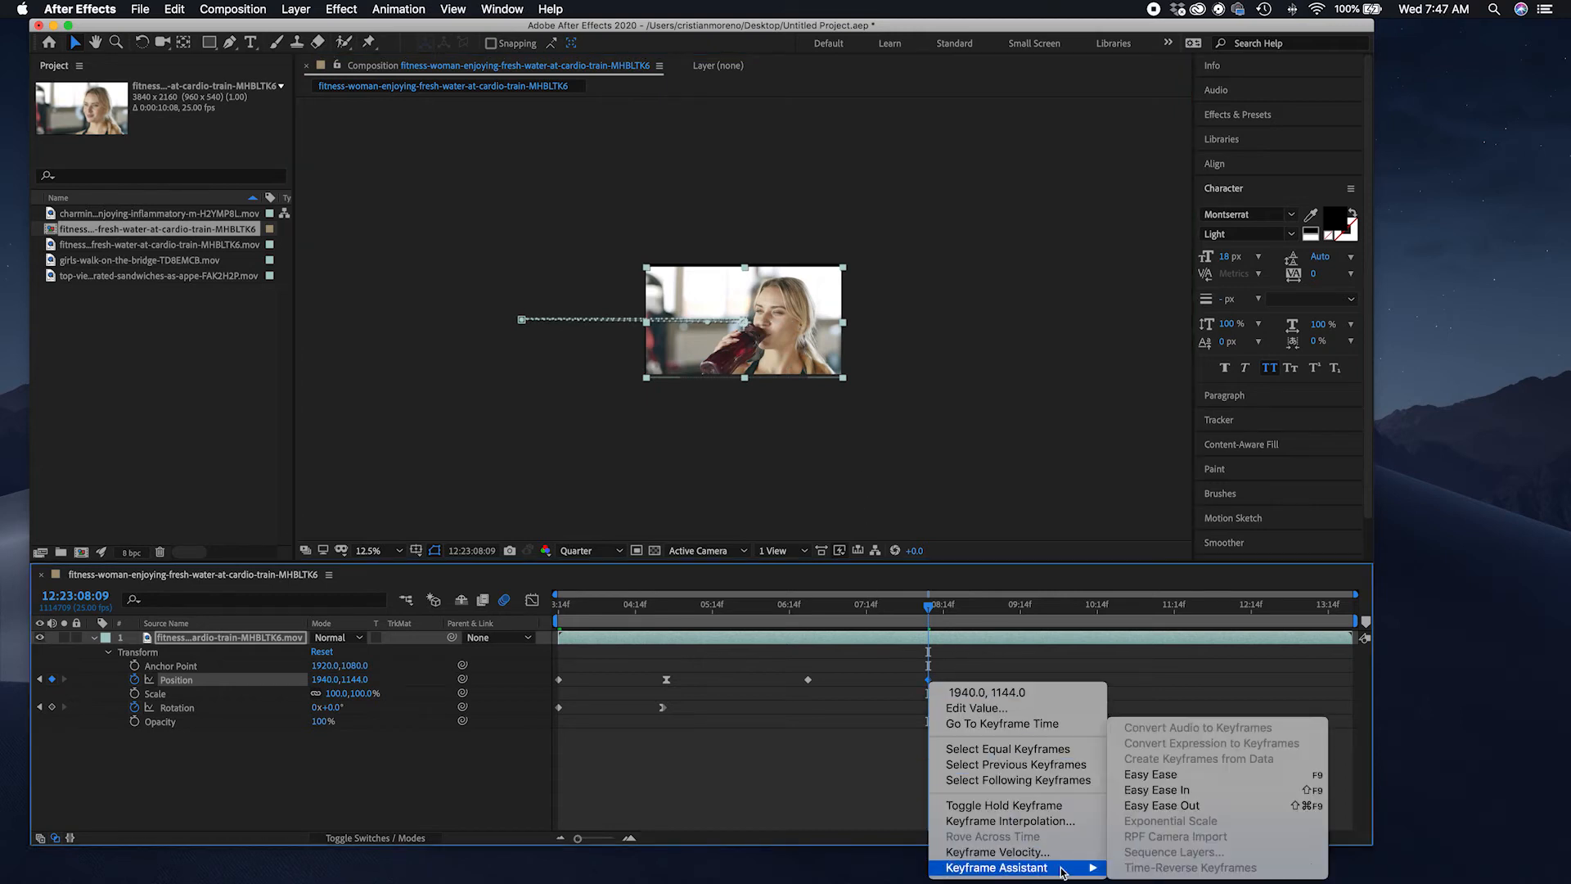
pyautogui.moveTo(1105, 867)
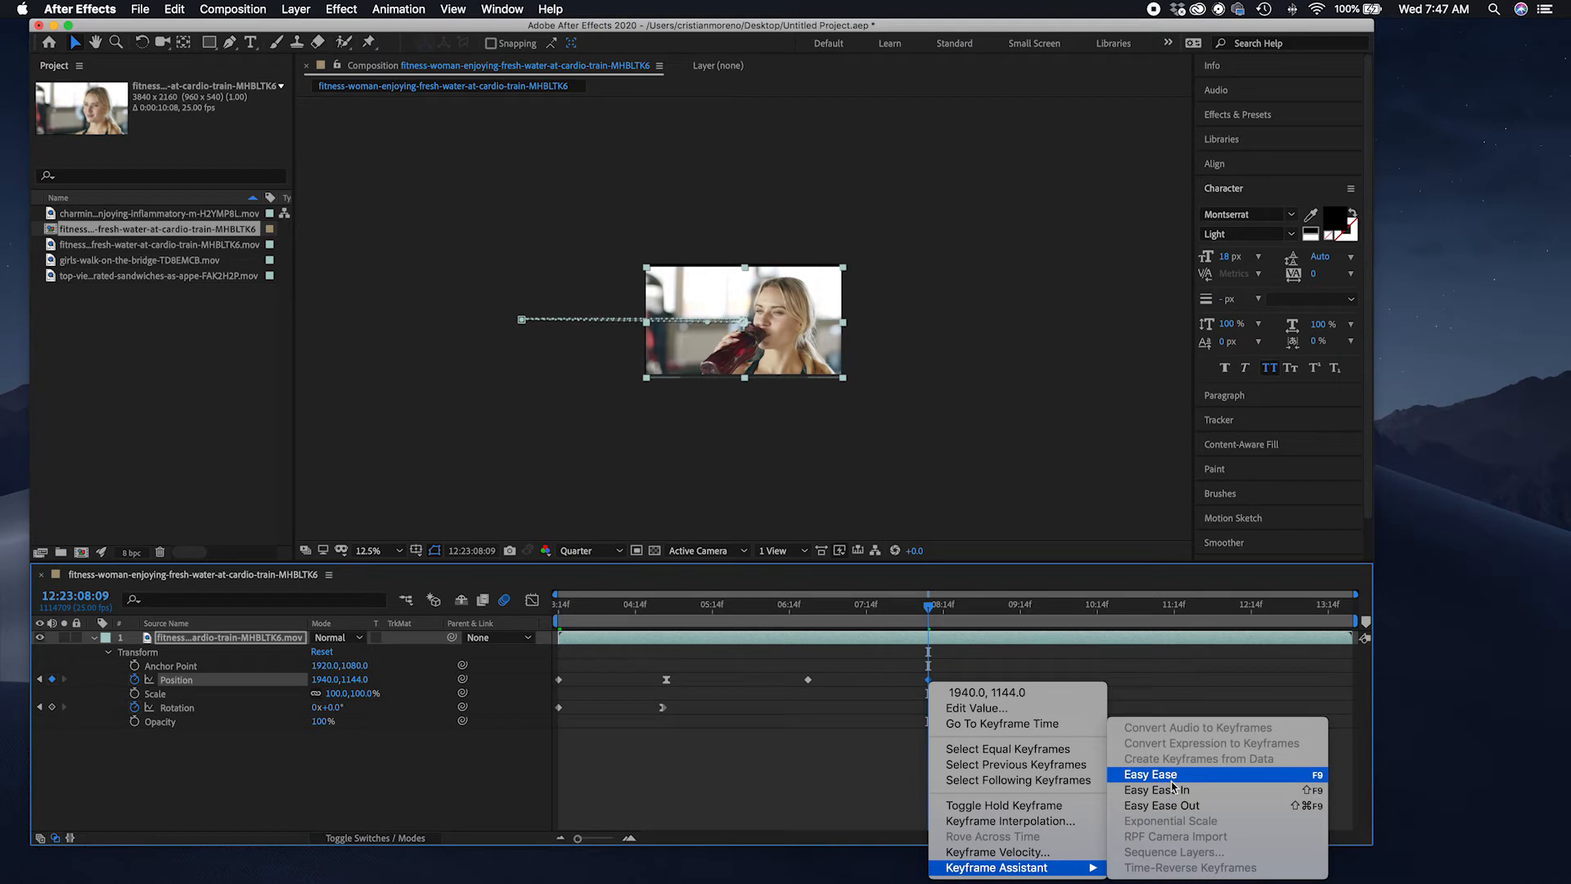
pyautogui.click(1146, 775)
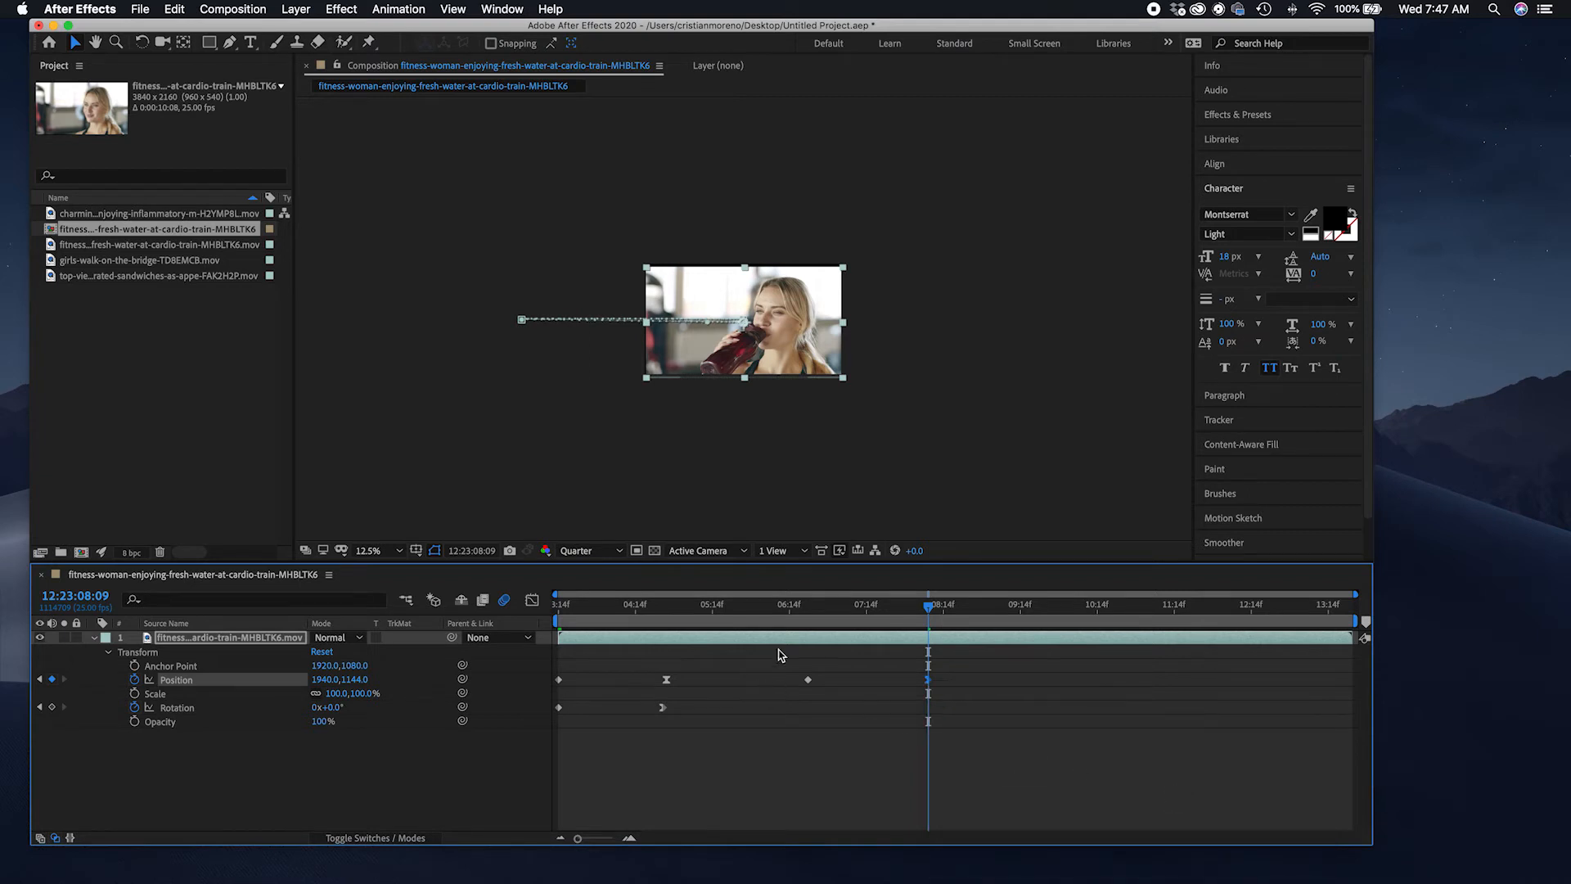
# Step: Preview the second slide-in from 12:23:06:12
pyautogui.click(783, 610)
pyautogui.press('space')
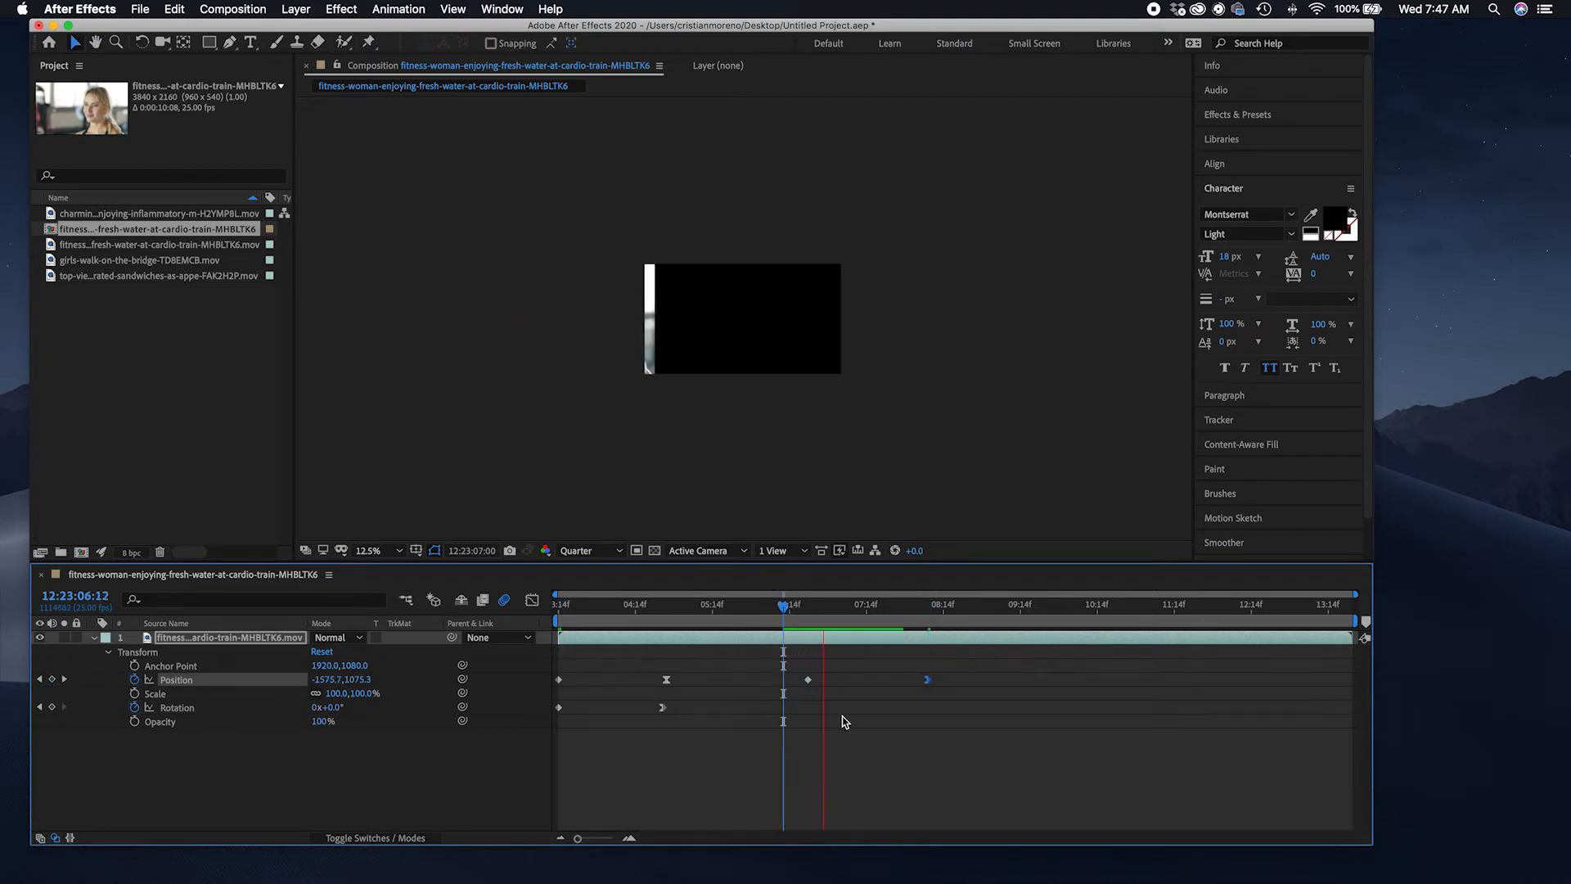
pyautogui.press('space')
# Step: Move the last eased Position keyframe ahead of the off-screen one, to about 12:23:05:16, and play back the animation from the start
pyautogui.moveTo(928, 680); pyautogui.dragTo(718, 684)
pyautogui.click(556, 615)
pyautogui.press('space')
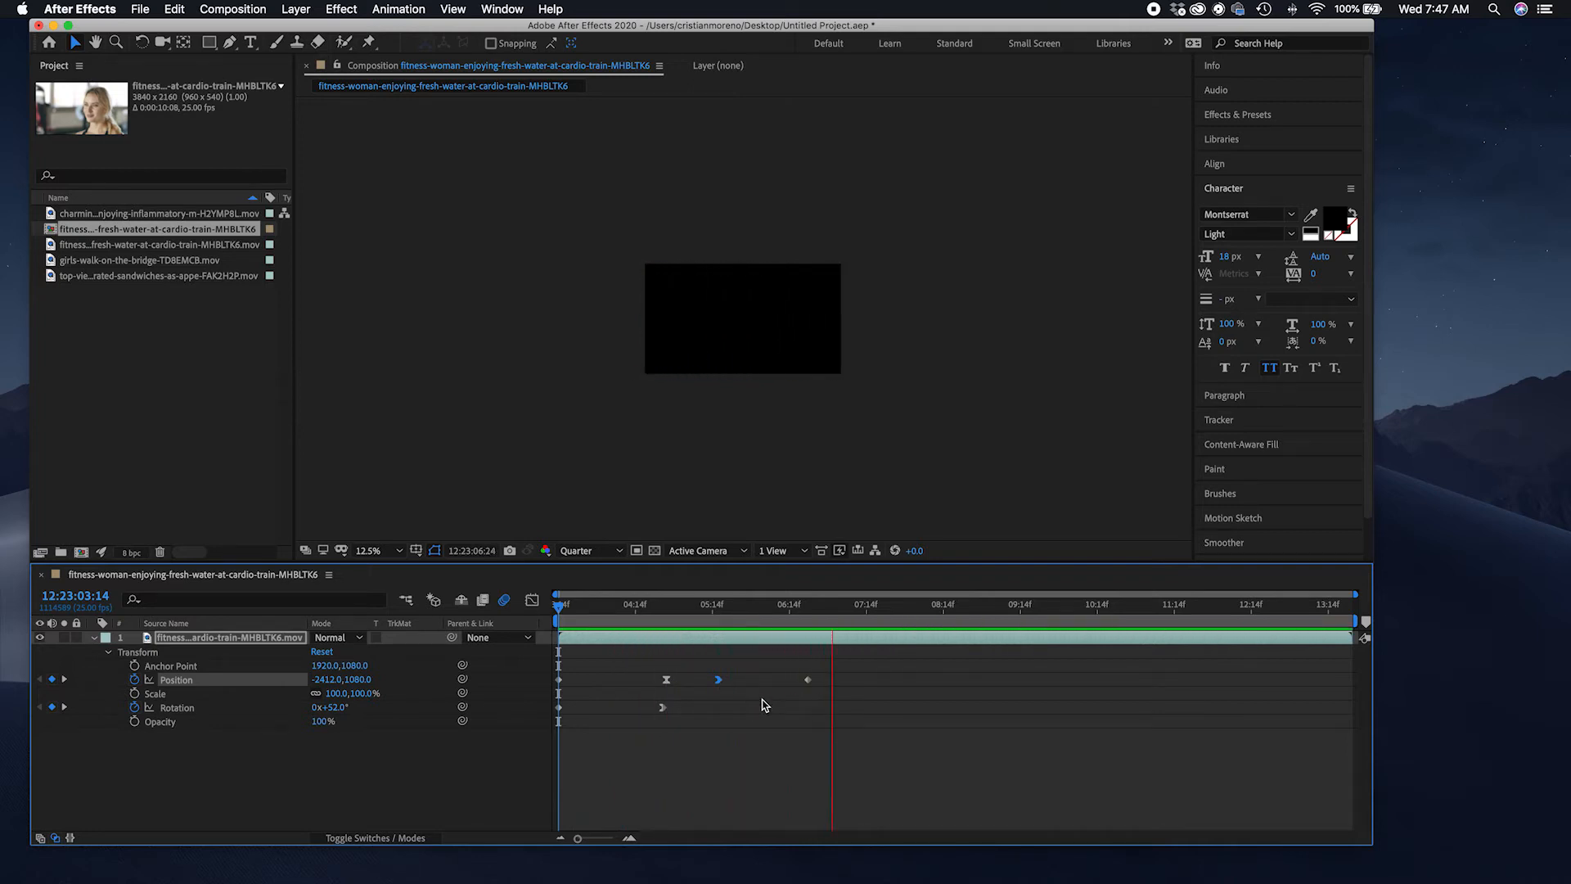
pyautogui.press('space')
# Step: Select all four Position keyframes and shift them together slightly later
pyautogui.moveTo(836, 671); pyautogui.dragTo(553, 694)
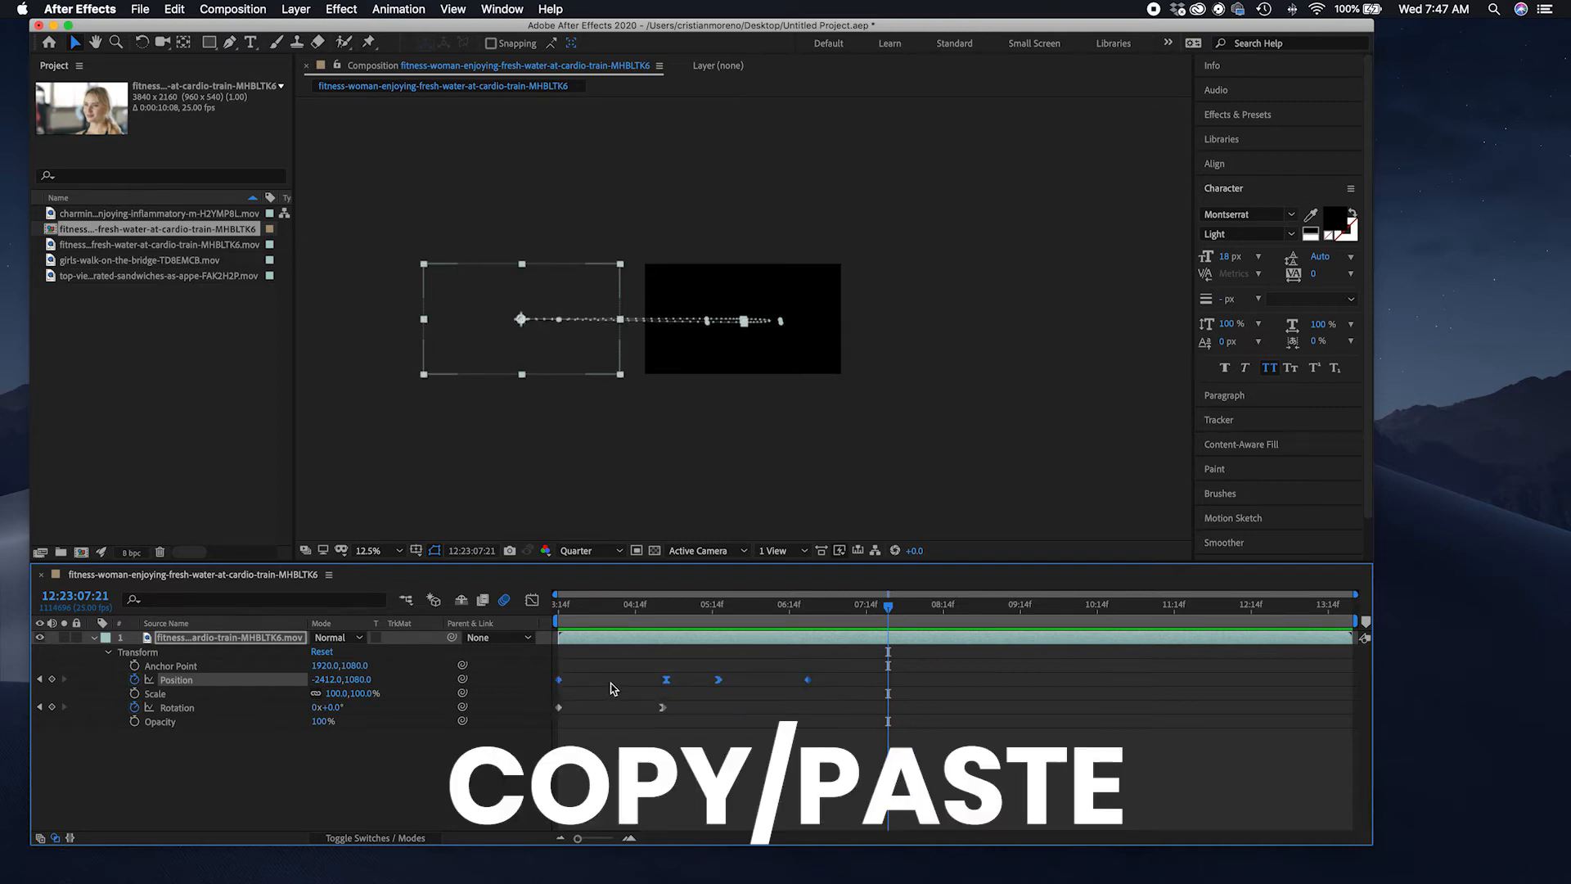
pyautogui.keyDown('shift'); pyautogui.click(808, 680); pyautogui.keyUp('shift')
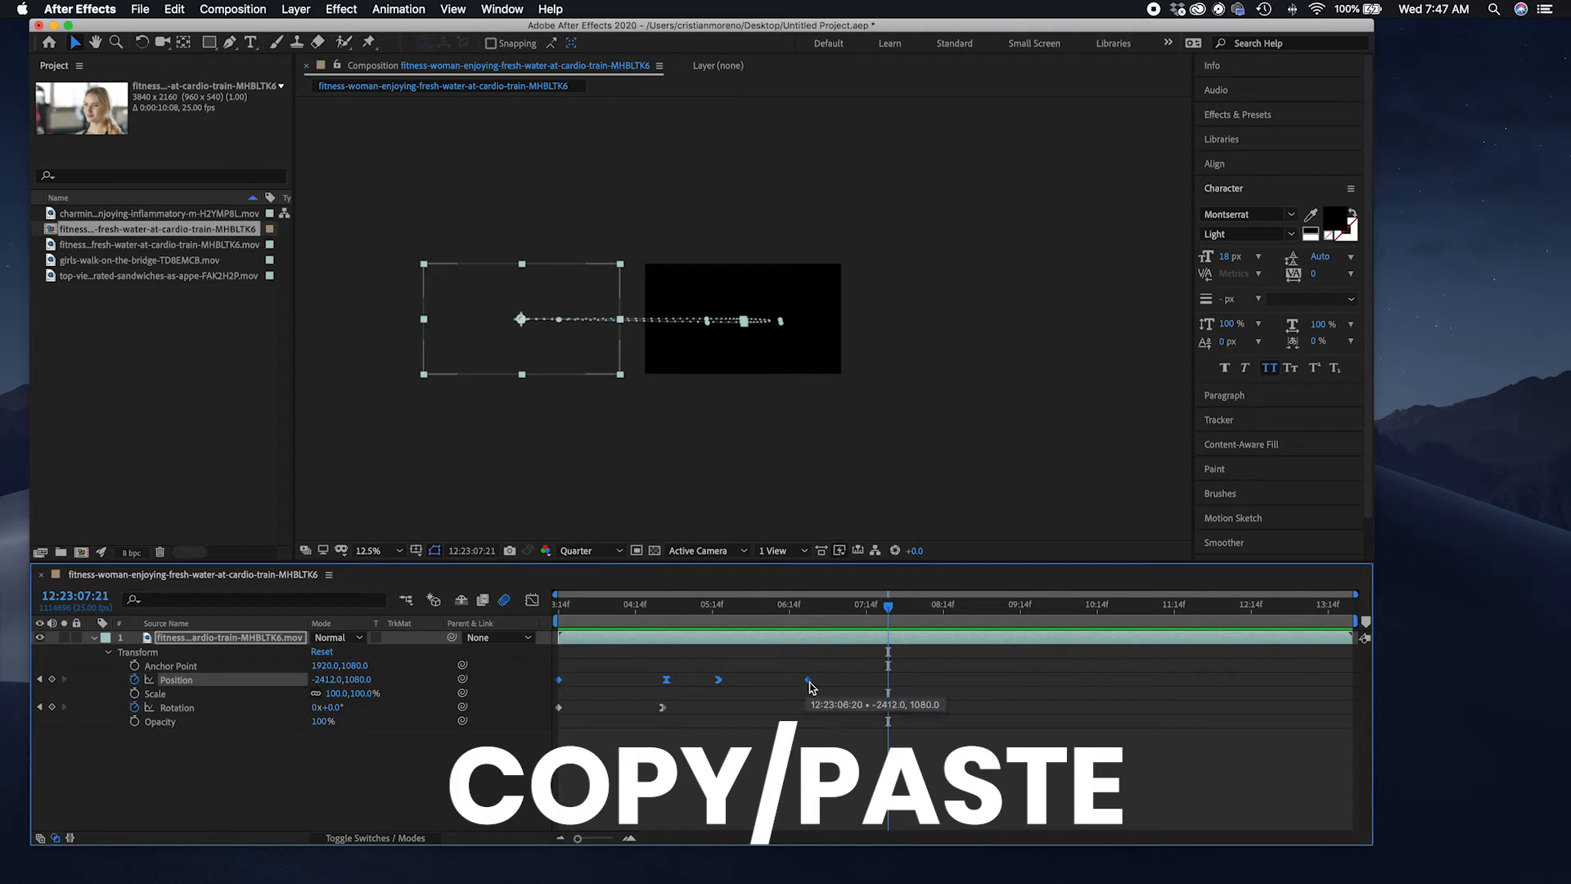
pyautogui.moveTo(808, 680)
pyautogui.mouseDown()
pyautogui.moveTo(1187, 726)
pyautogui.moveTo(800, 695)
pyautogui.mouseUp()
pyautogui.moveTo(1072, 710); pyautogui.dragTo(809, 687)
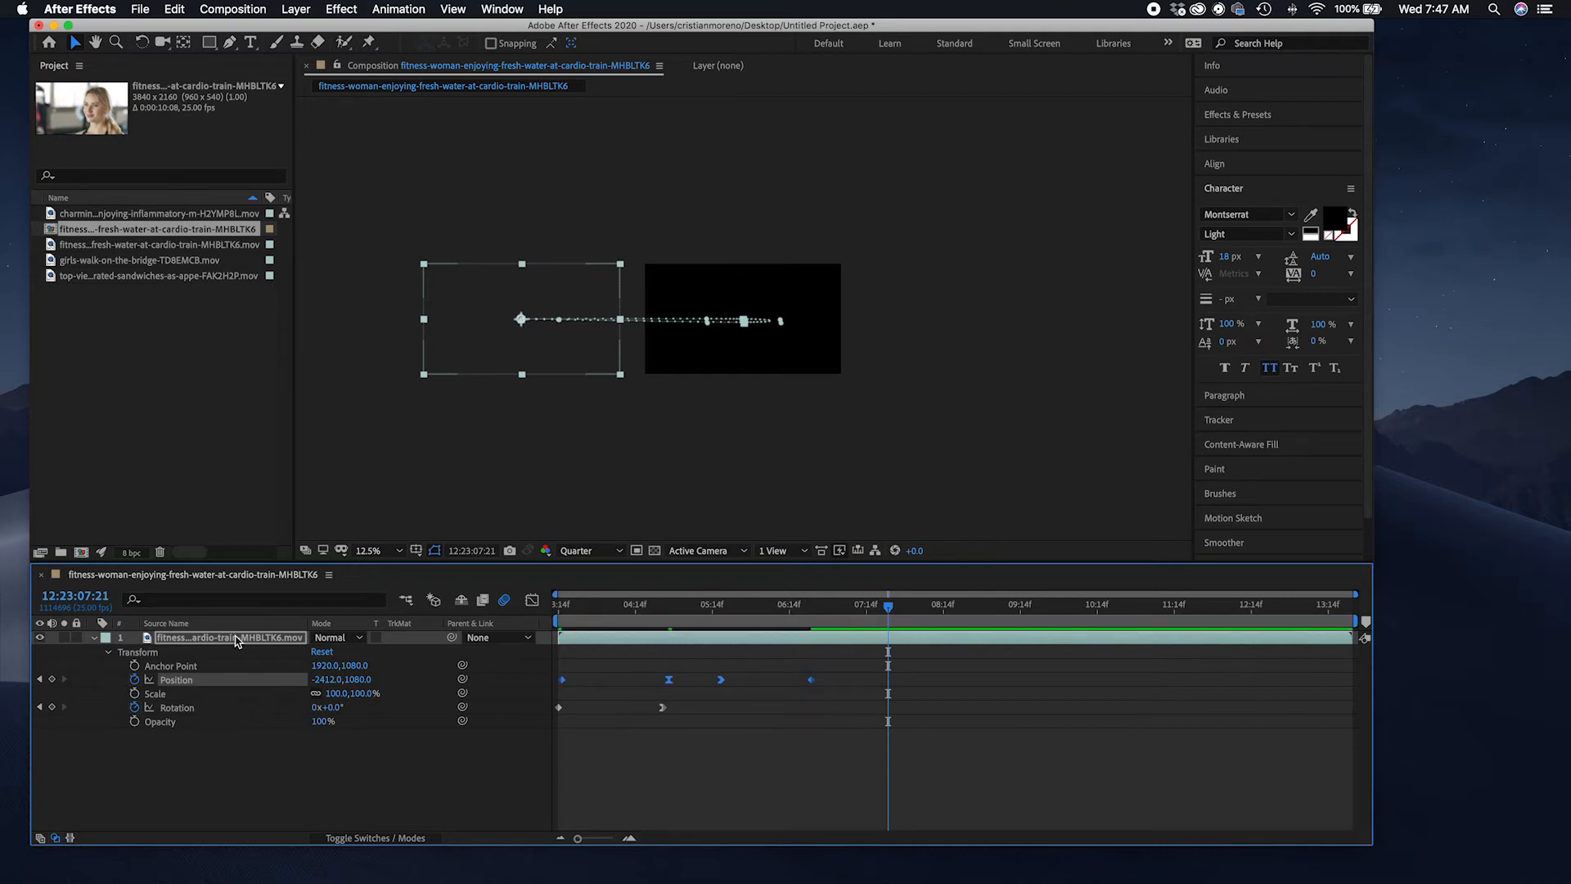
# Step: Delete all Position and Rotation keyframes by turning off keyframing for both properties, and set the current time to 12:23:03:21
pyautogui.click(135, 680)
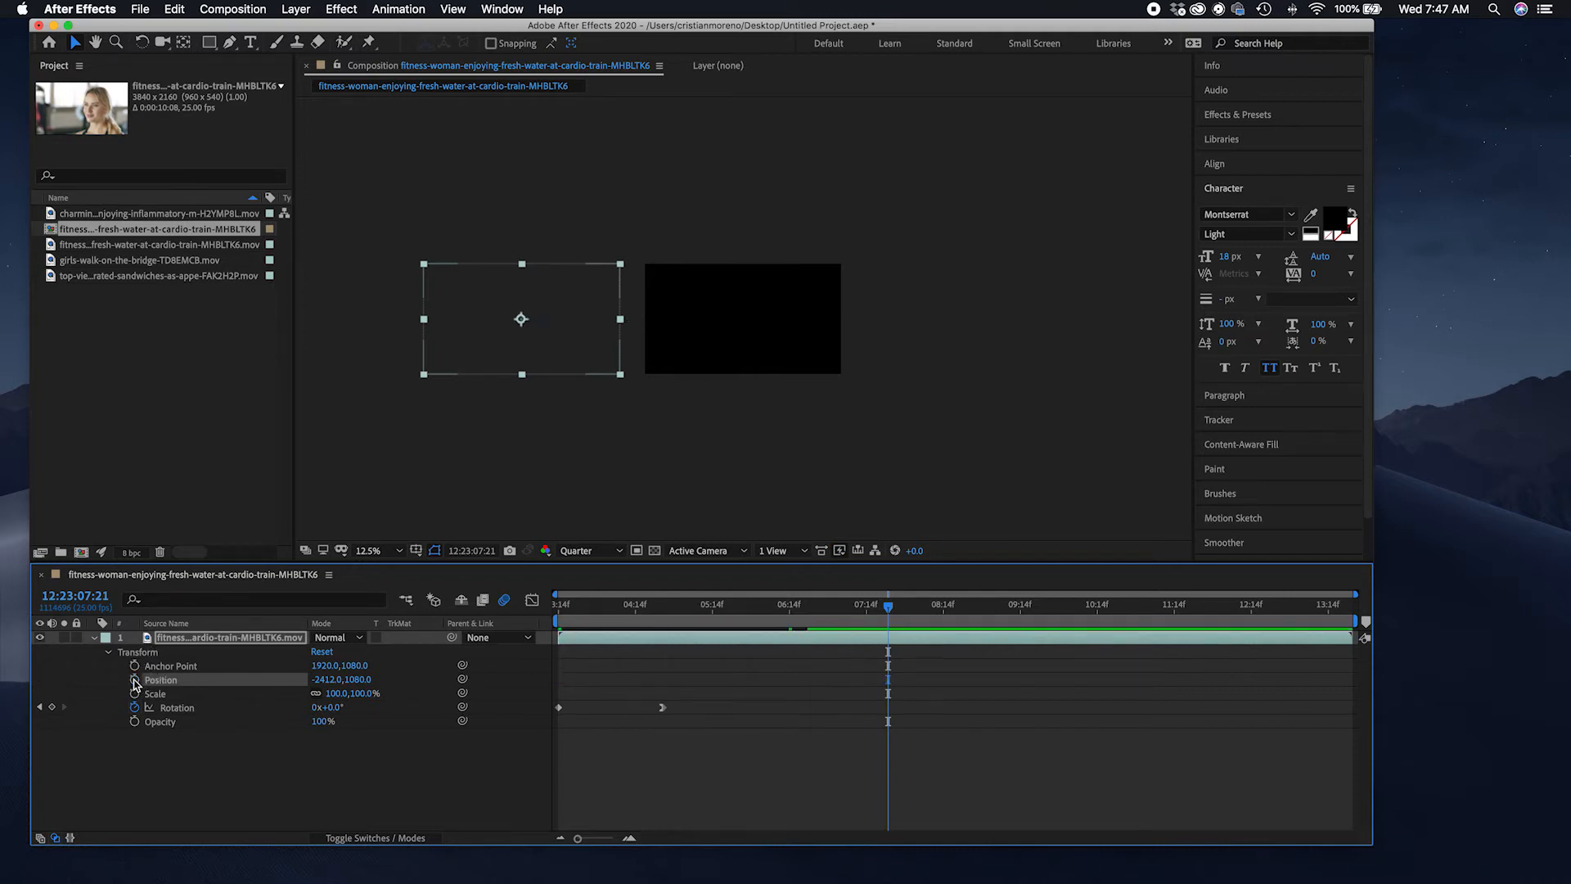
pyautogui.click(135, 707)
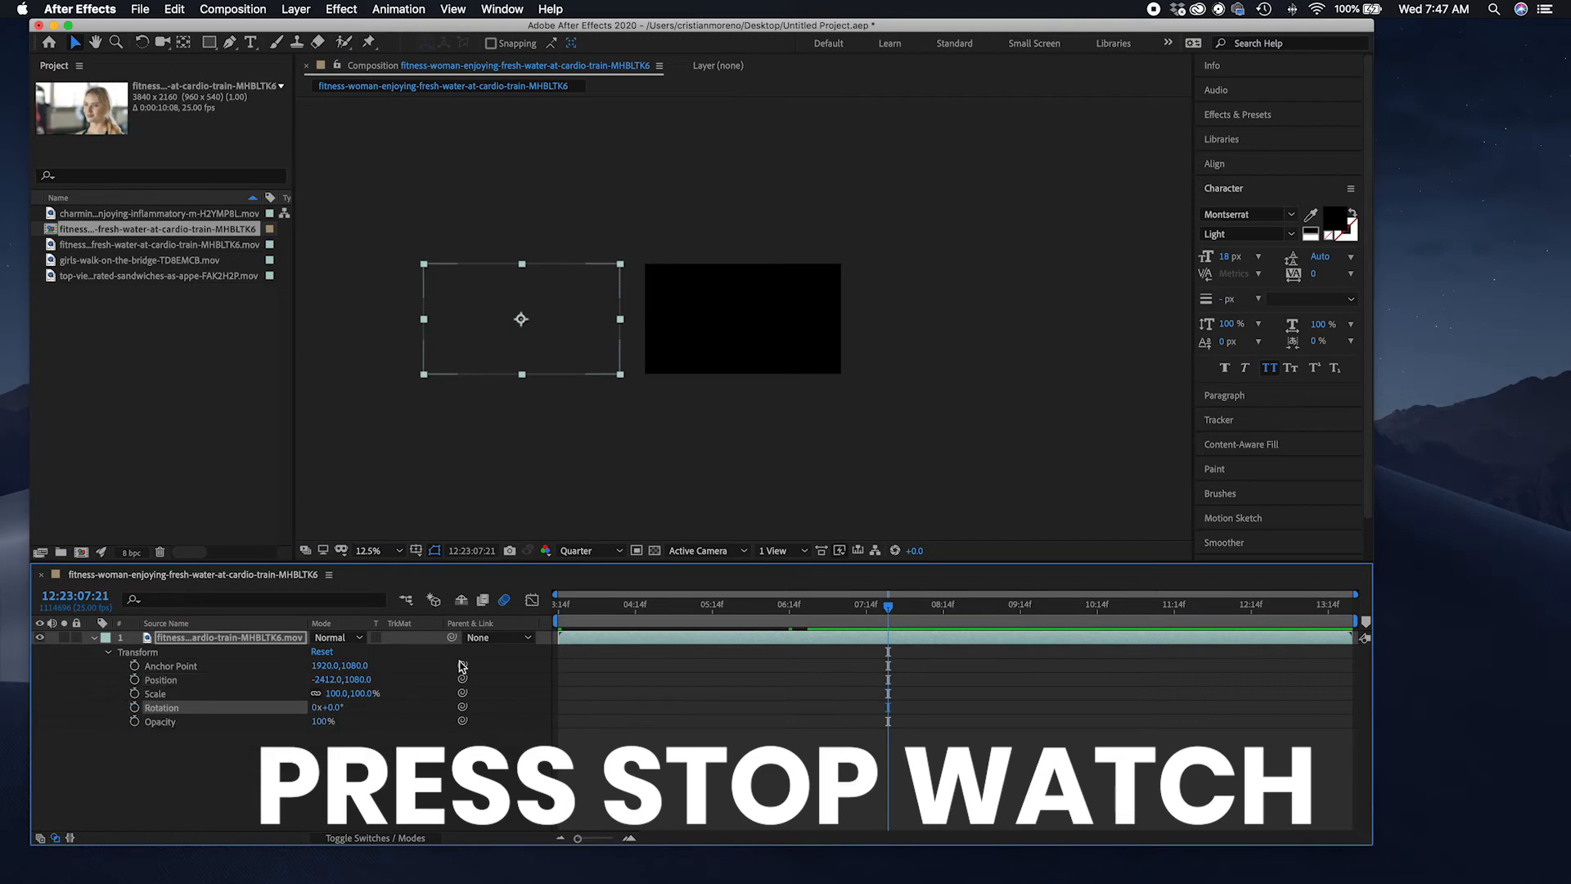
pyautogui.click(562, 603)
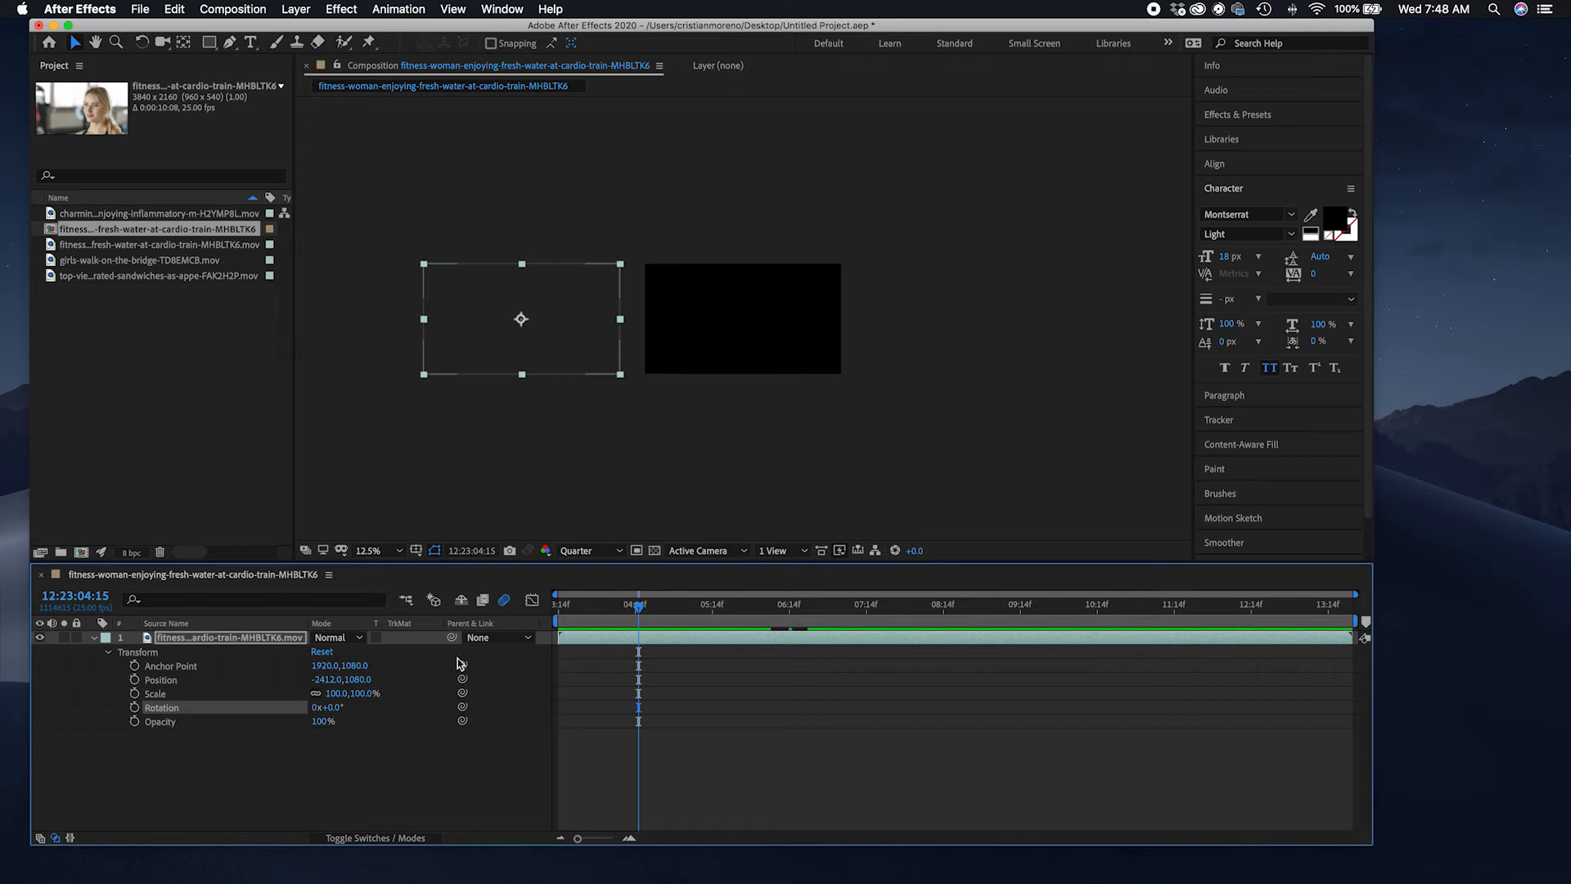
pyautogui.click(579, 607)
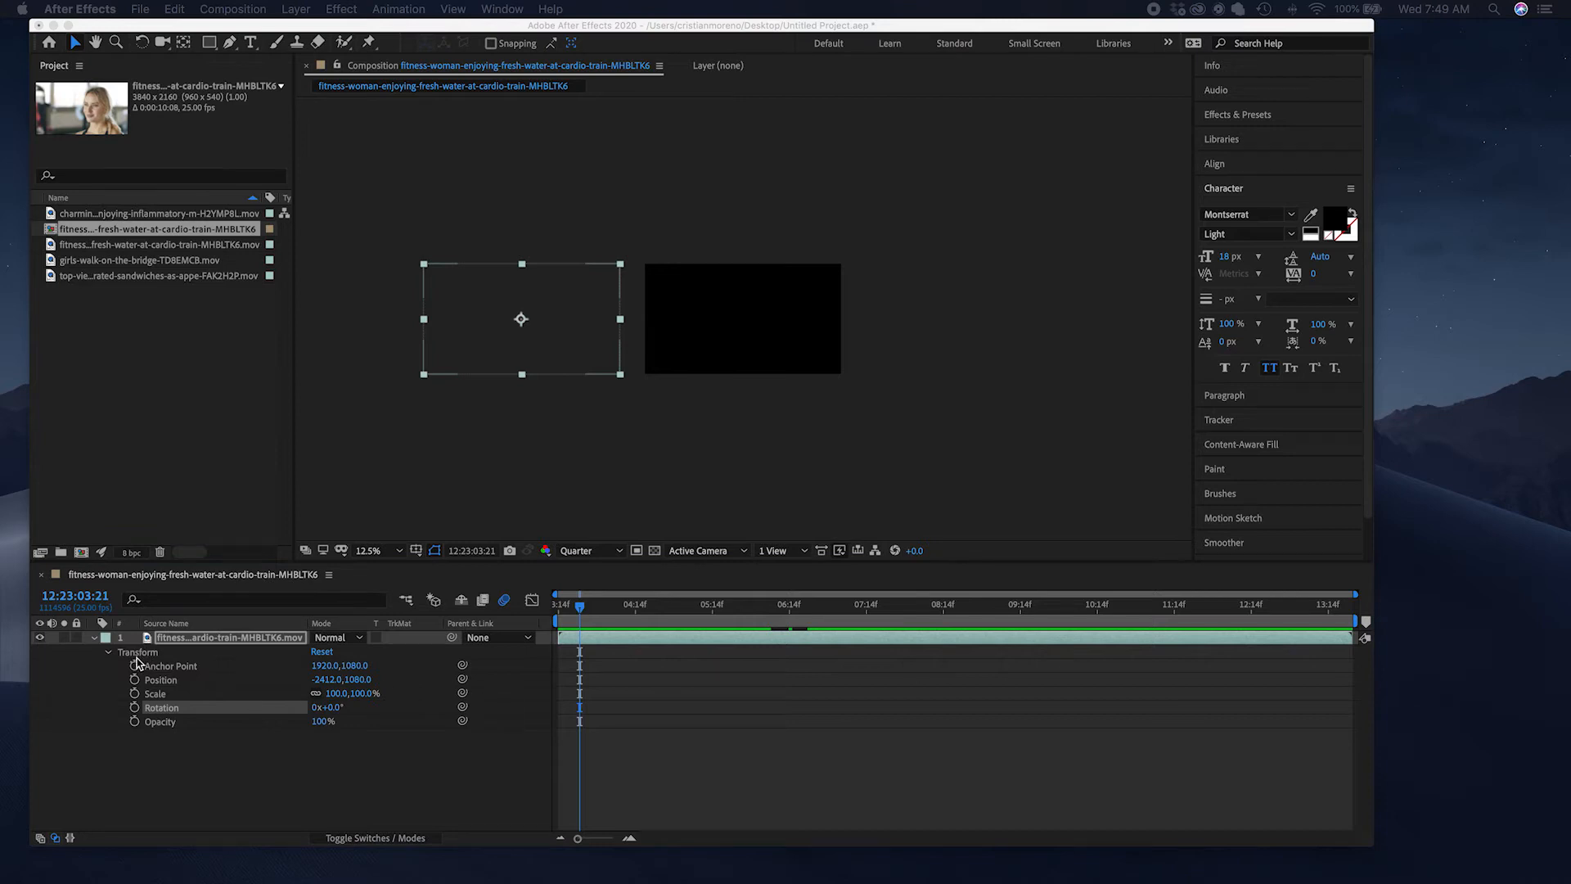
# Step: Collapse the clip's Transform group and layer, switch the name column to layer names, and select the layer
pyautogui.click(112, 654)
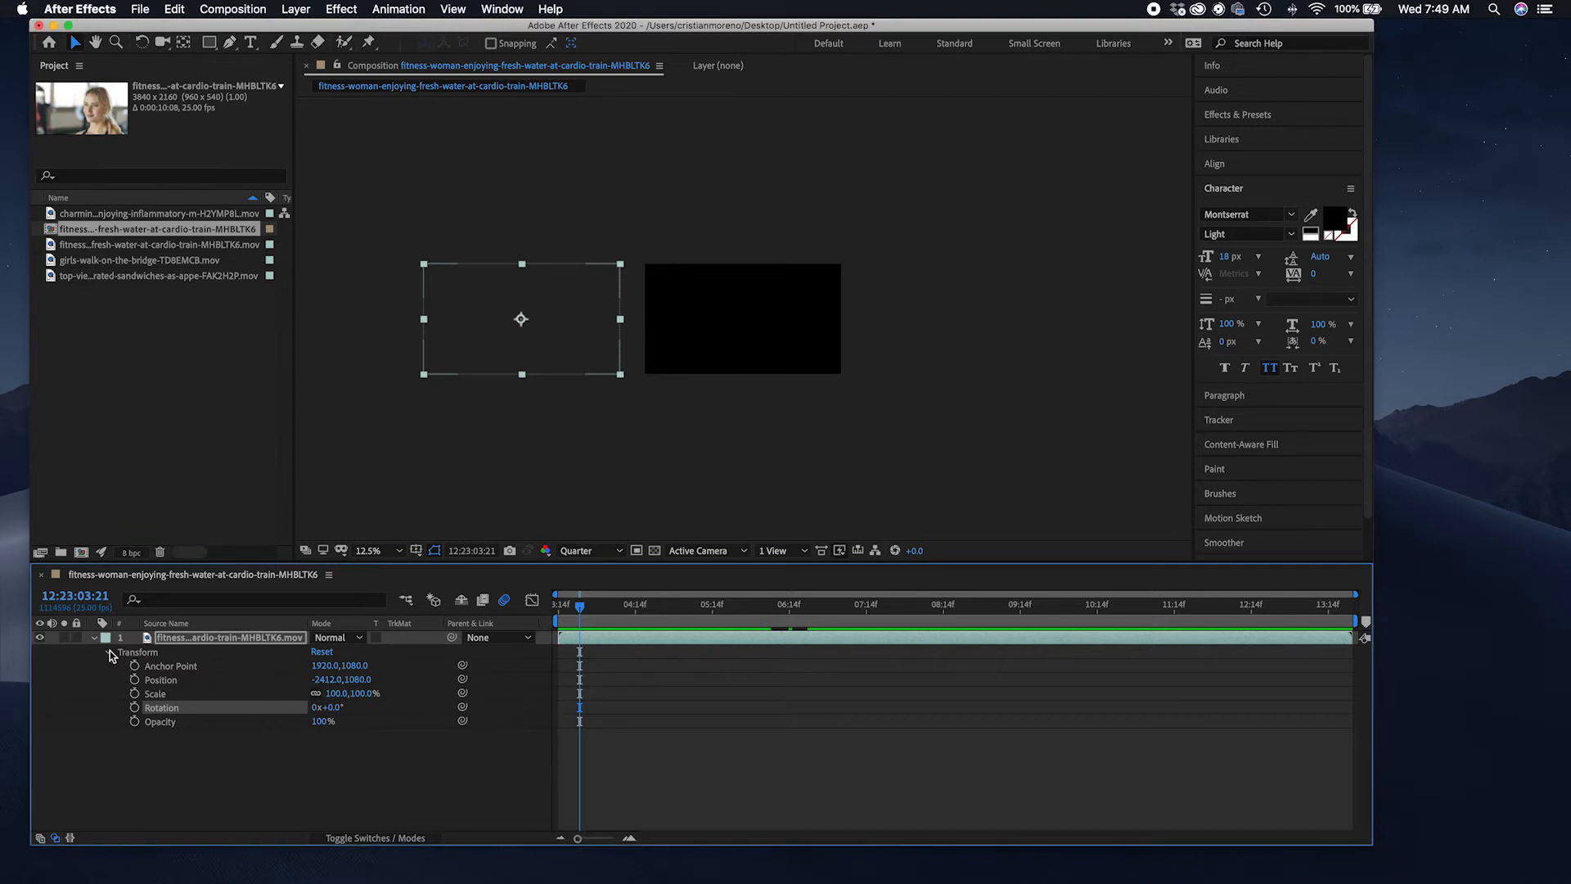
pyautogui.click(111, 653)
pyautogui.click(92, 638)
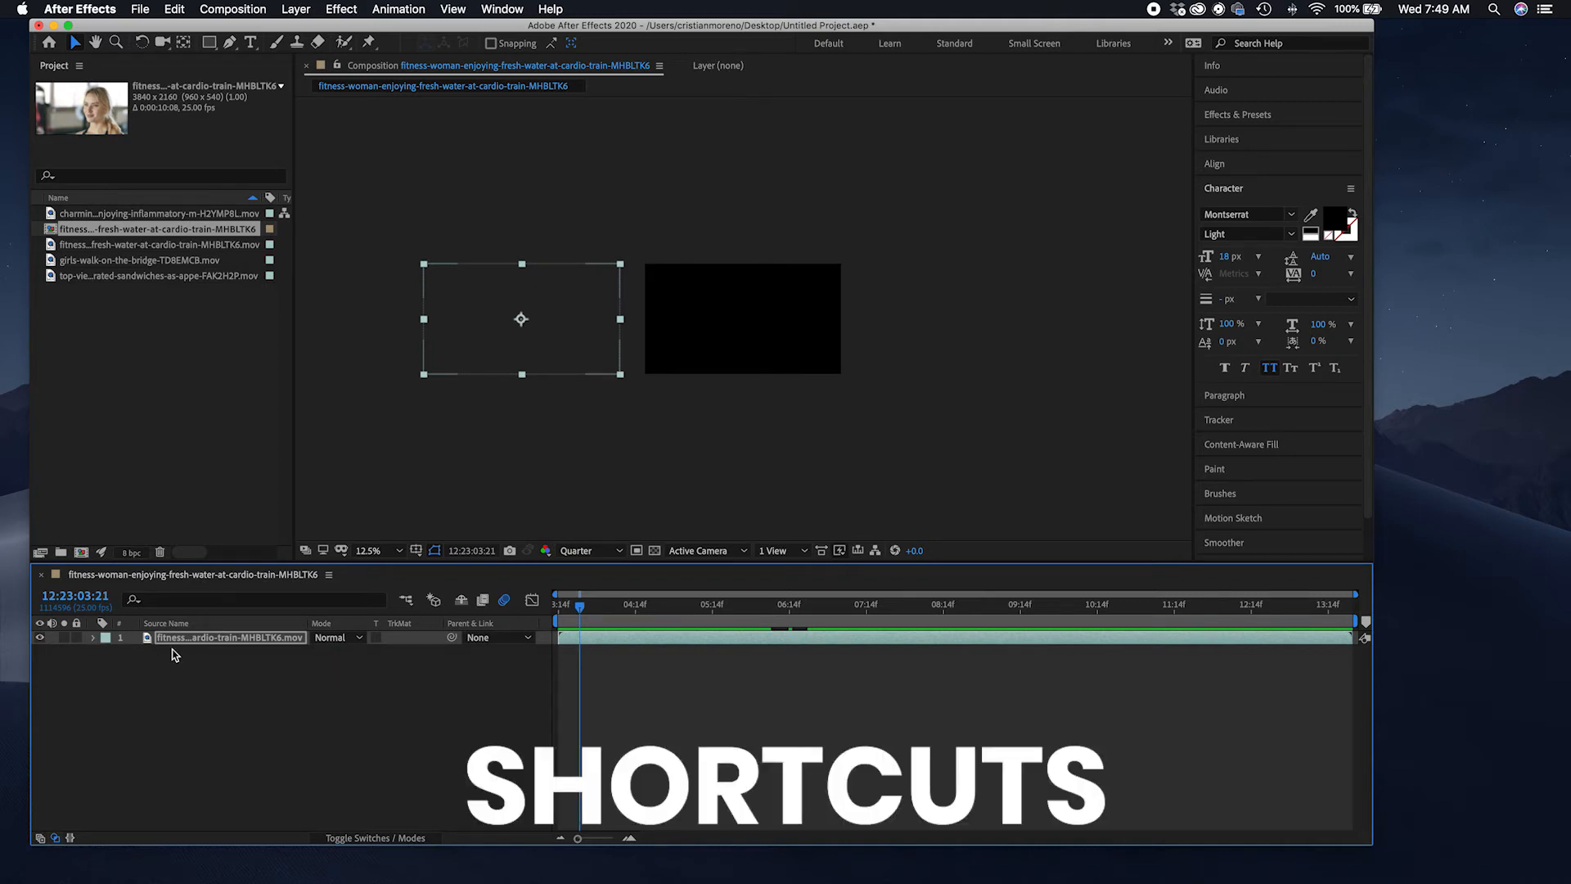
pyautogui.click(217, 623)
pyautogui.click(568, 637)
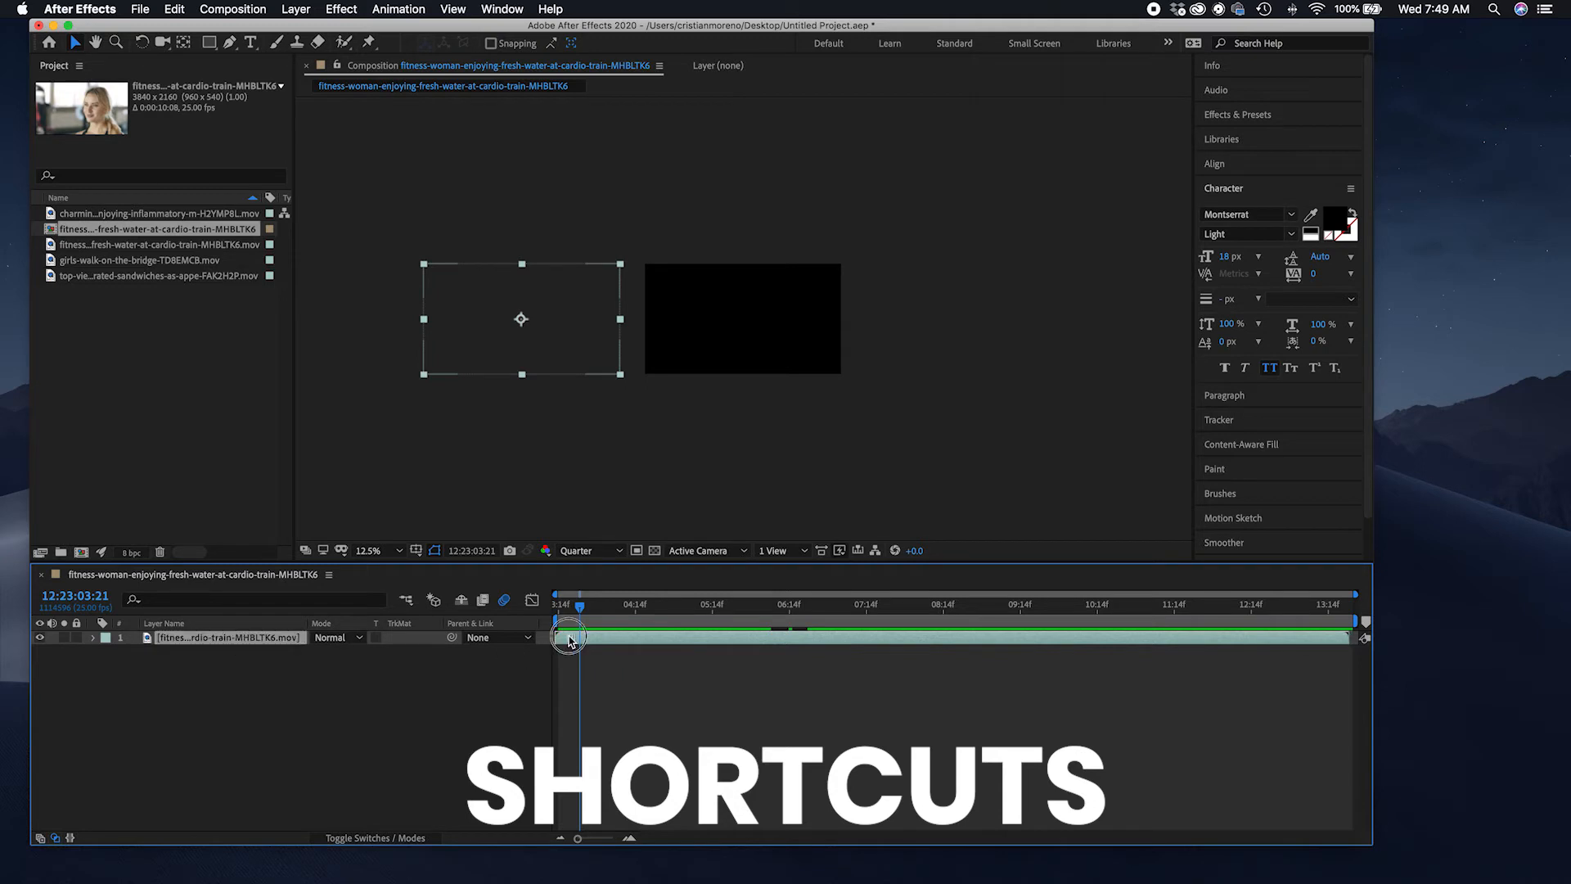
pyautogui.moveTo(602, 637); pyautogui.dragTo(603, 641)
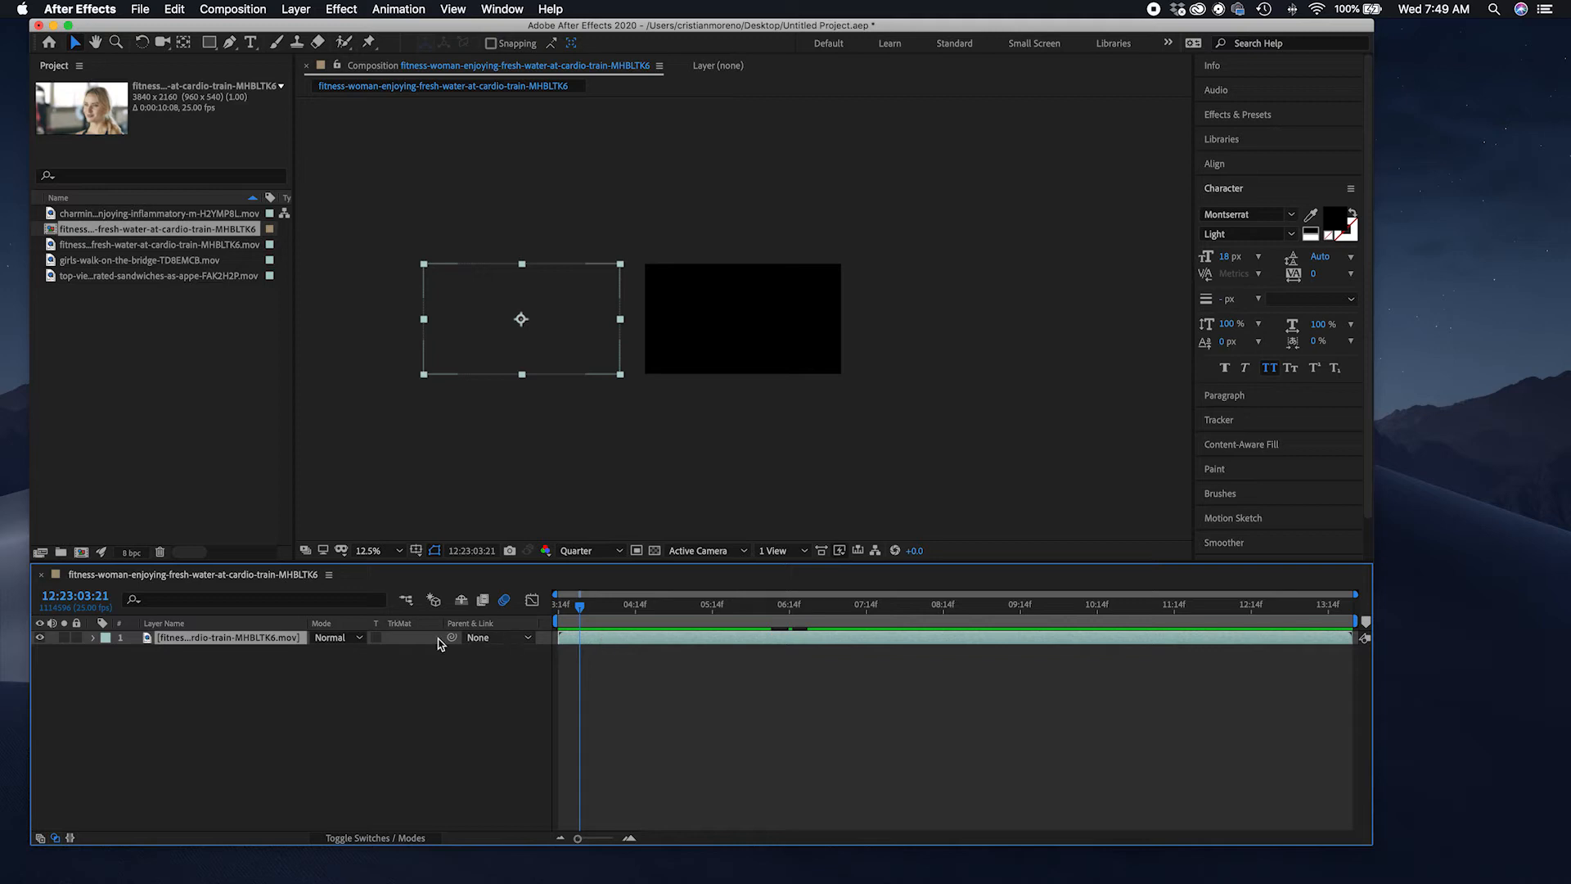
# Step: Reveal the selected layer's Opacity, Position, Scale, Rotation and Anchor Point properties individually, ending with Anchor Point
pyautogui.press('t')
pyautogui.press('p')
pyautogui.press('s')
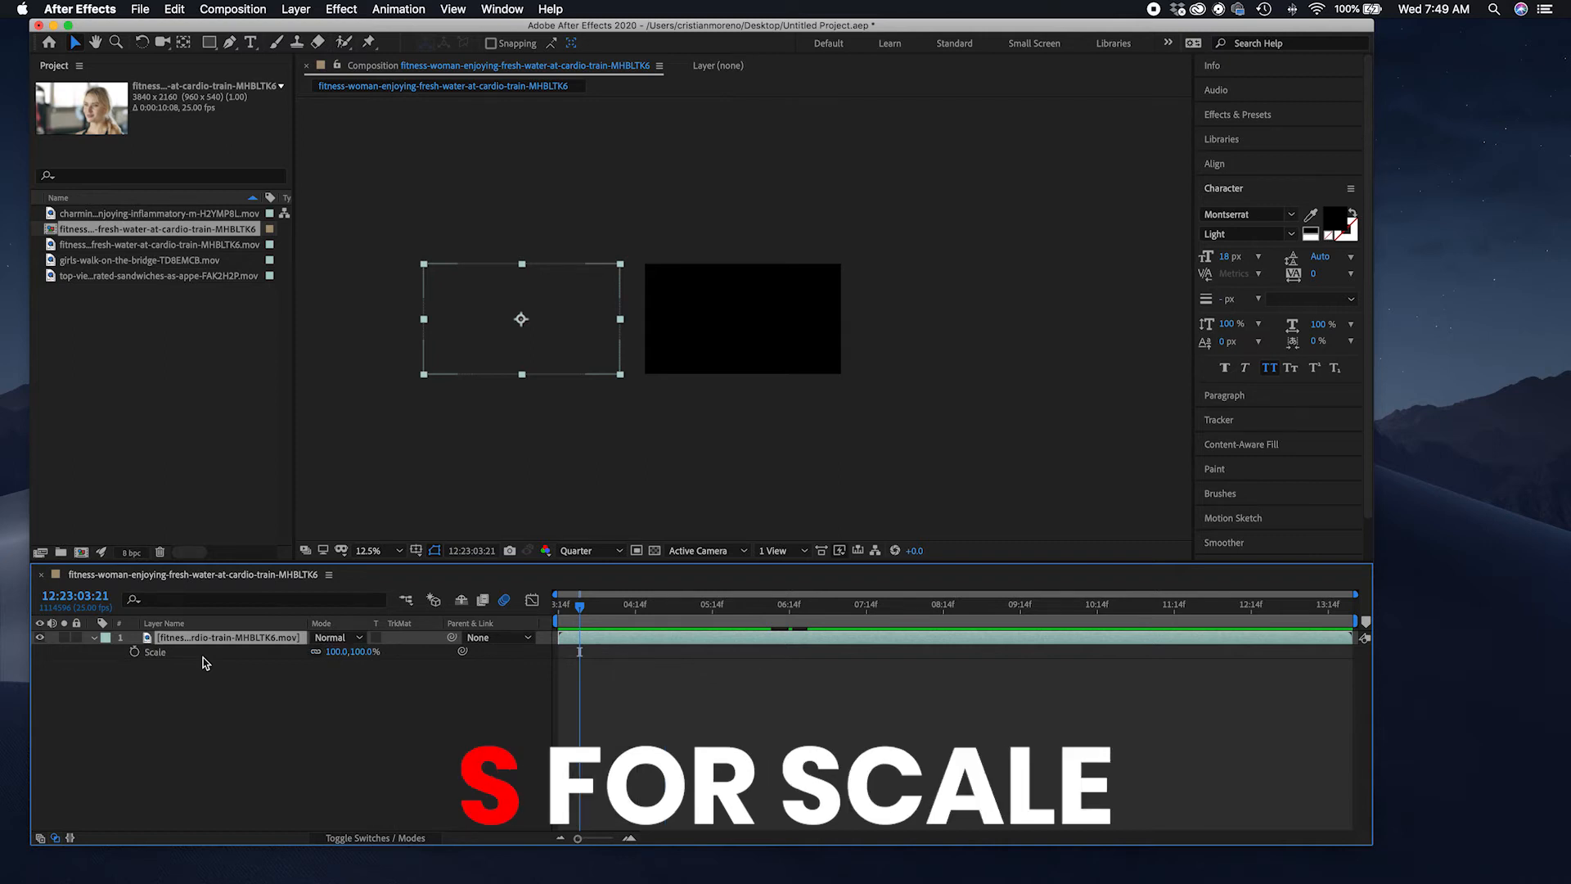
pyautogui.press('t')
pyautogui.press('r')
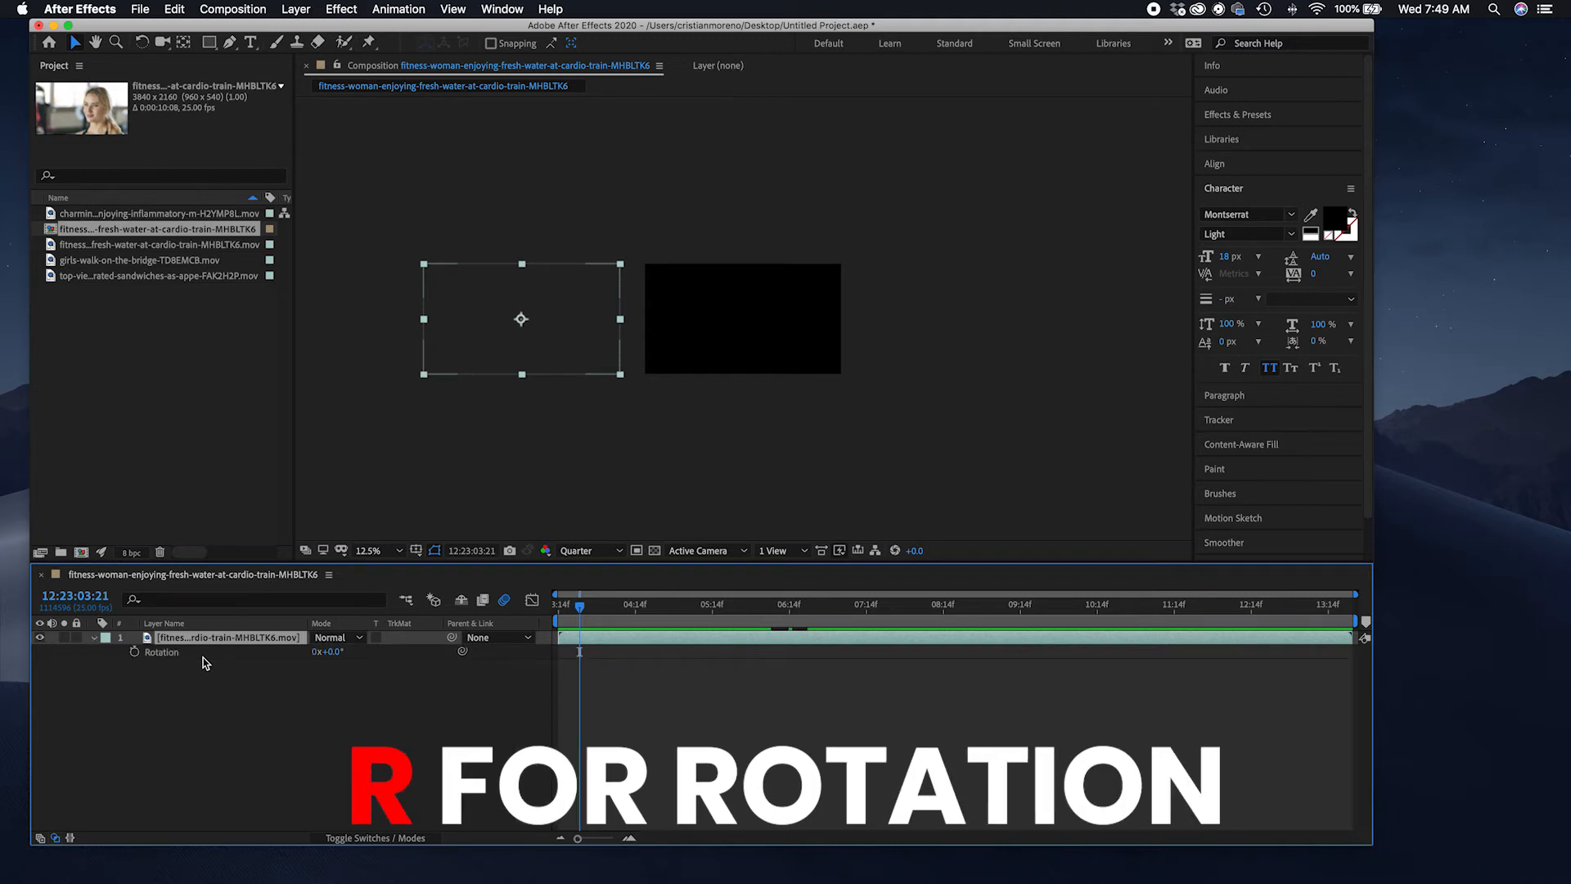
pyautogui.press('a')
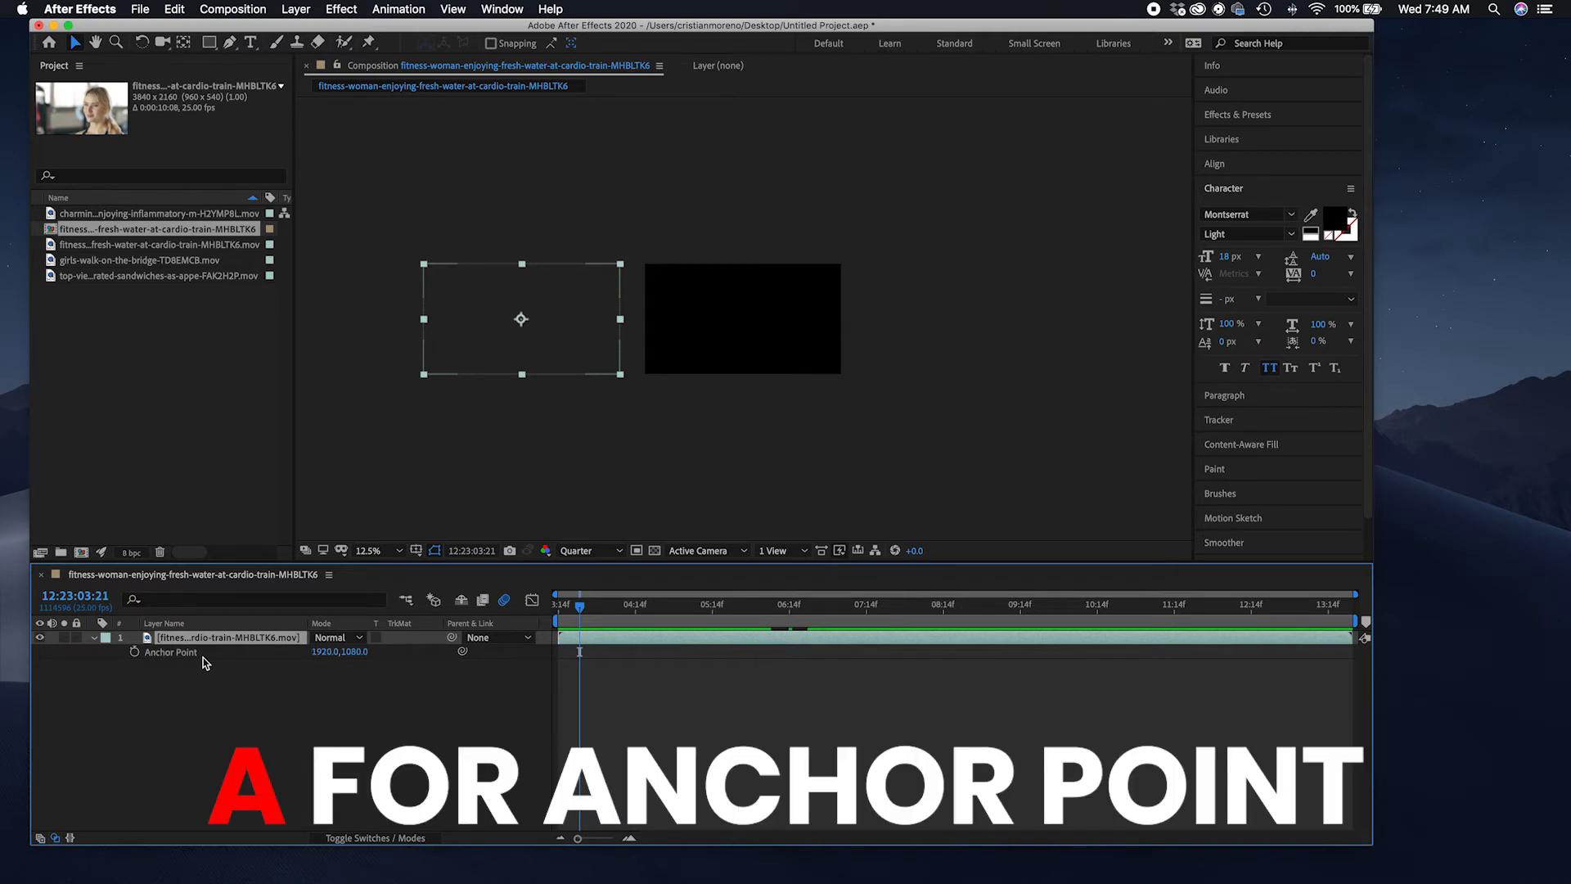
# Step: Collapse the isolated Anchor Point view and expand the layer's full Transform group again
pyautogui.click(94, 638)
pyautogui.click(94, 638)
pyautogui.click(107, 652)
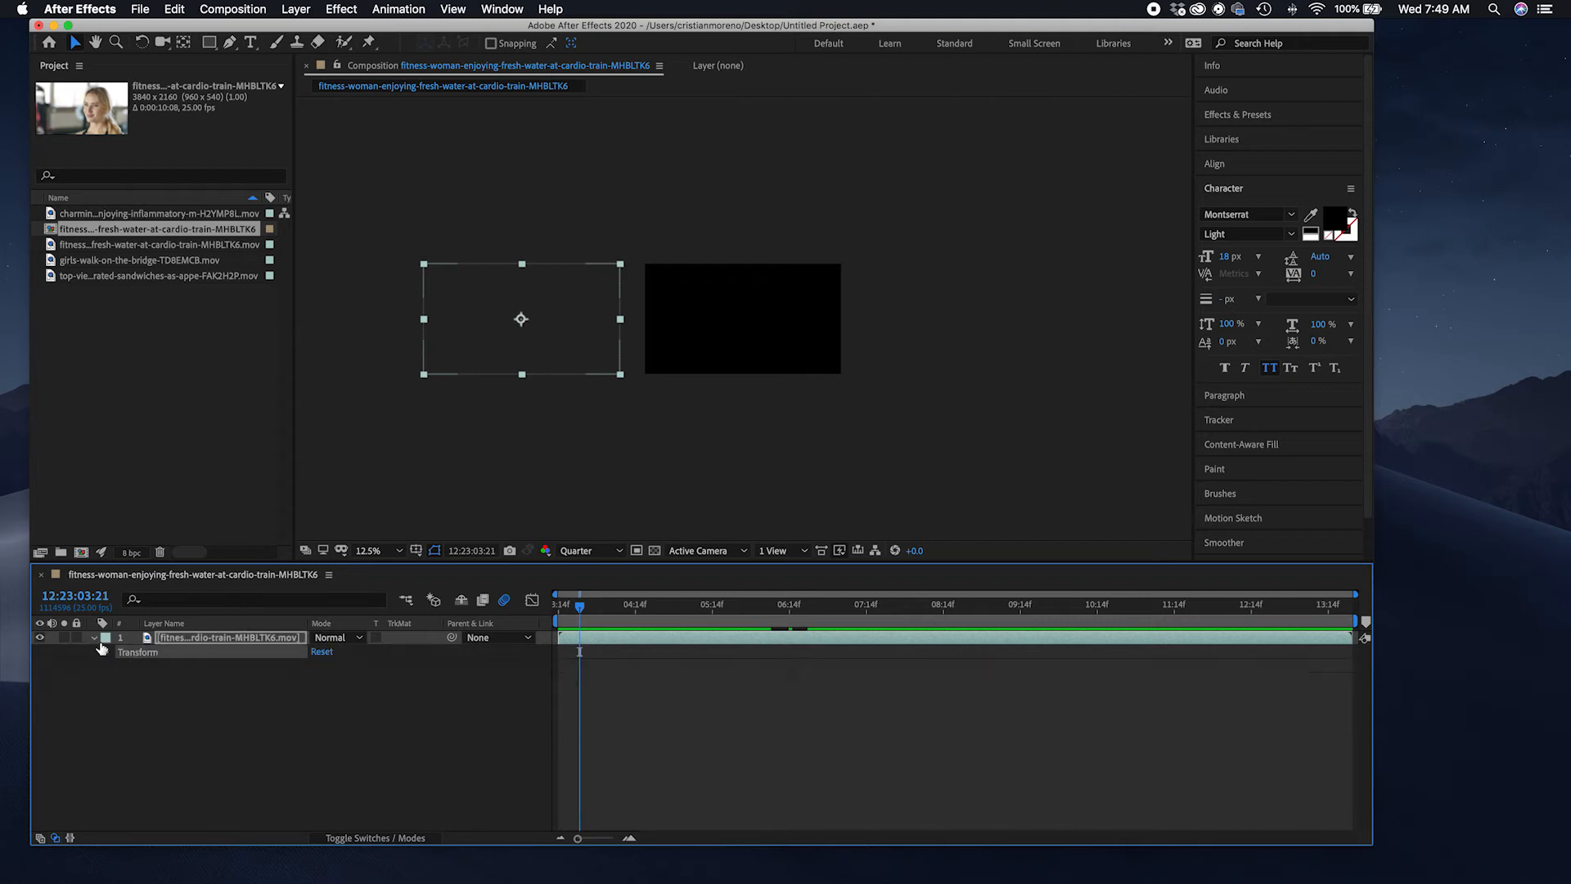
# Step: Collapse the layer and reveal its Opacity, Position, Anchor Point and Scale properties one at a time
pyautogui.click(94, 638)
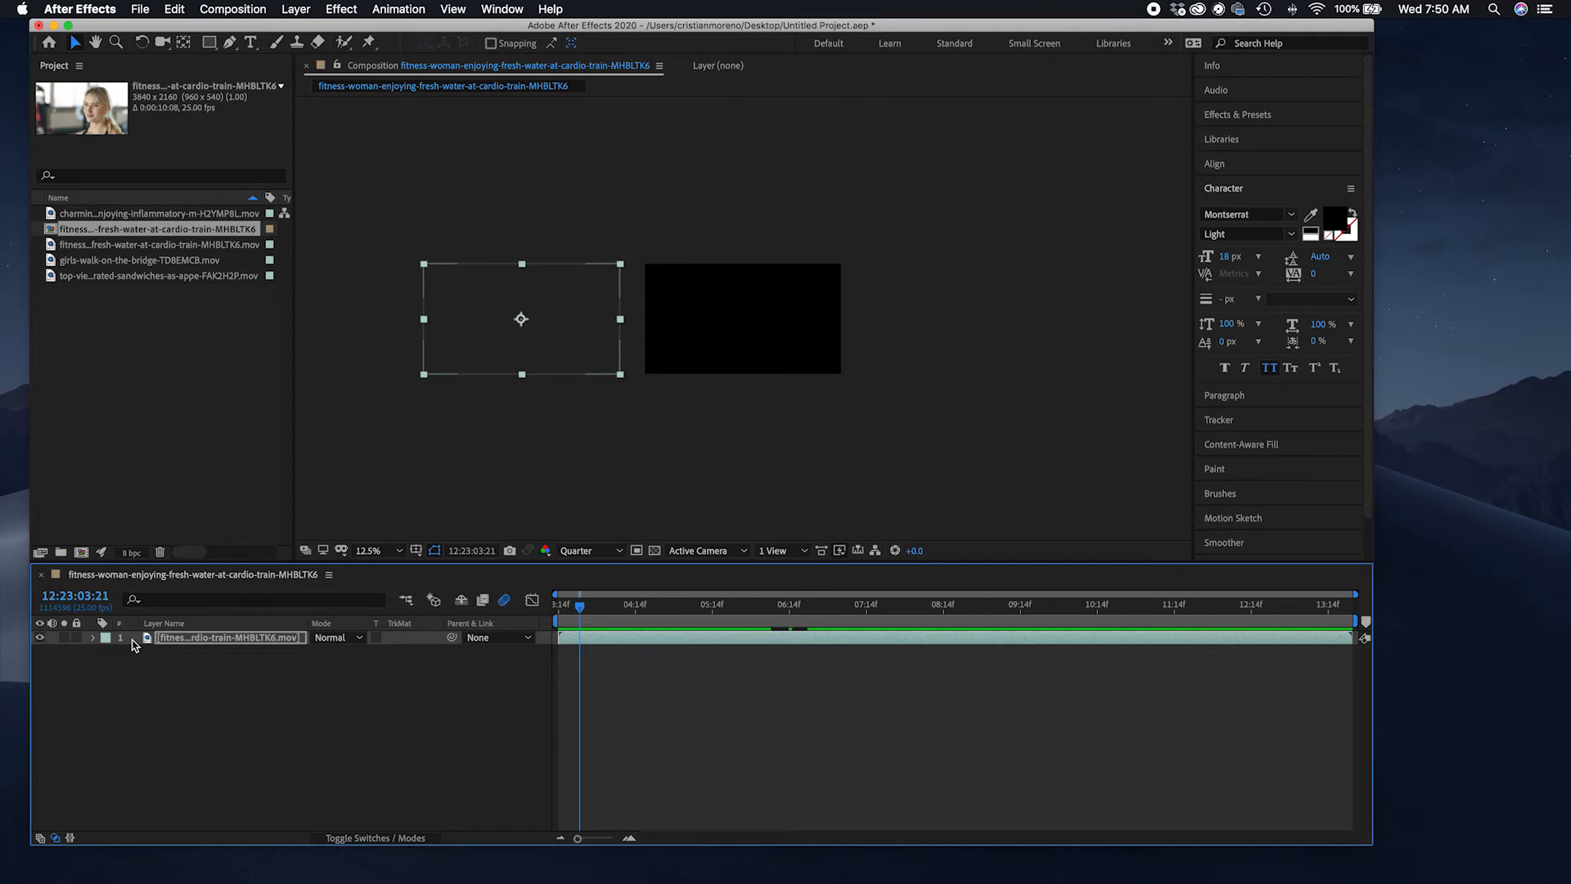
pyautogui.press('t')
pyautogui.press('p')
pyautogui.press('a')
pyautogui.press('a')
pyautogui.press('a')
pyautogui.press('a')
pyautogui.press('t')
pyautogui.press('t')
pyautogui.press('p')
pyautogui.press('p')
pyautogui.press('s')
# Step: Expand the layer's full Transform group to view all its properties, and fold the group closed again
pyautogui.doubleClick(95, 637)
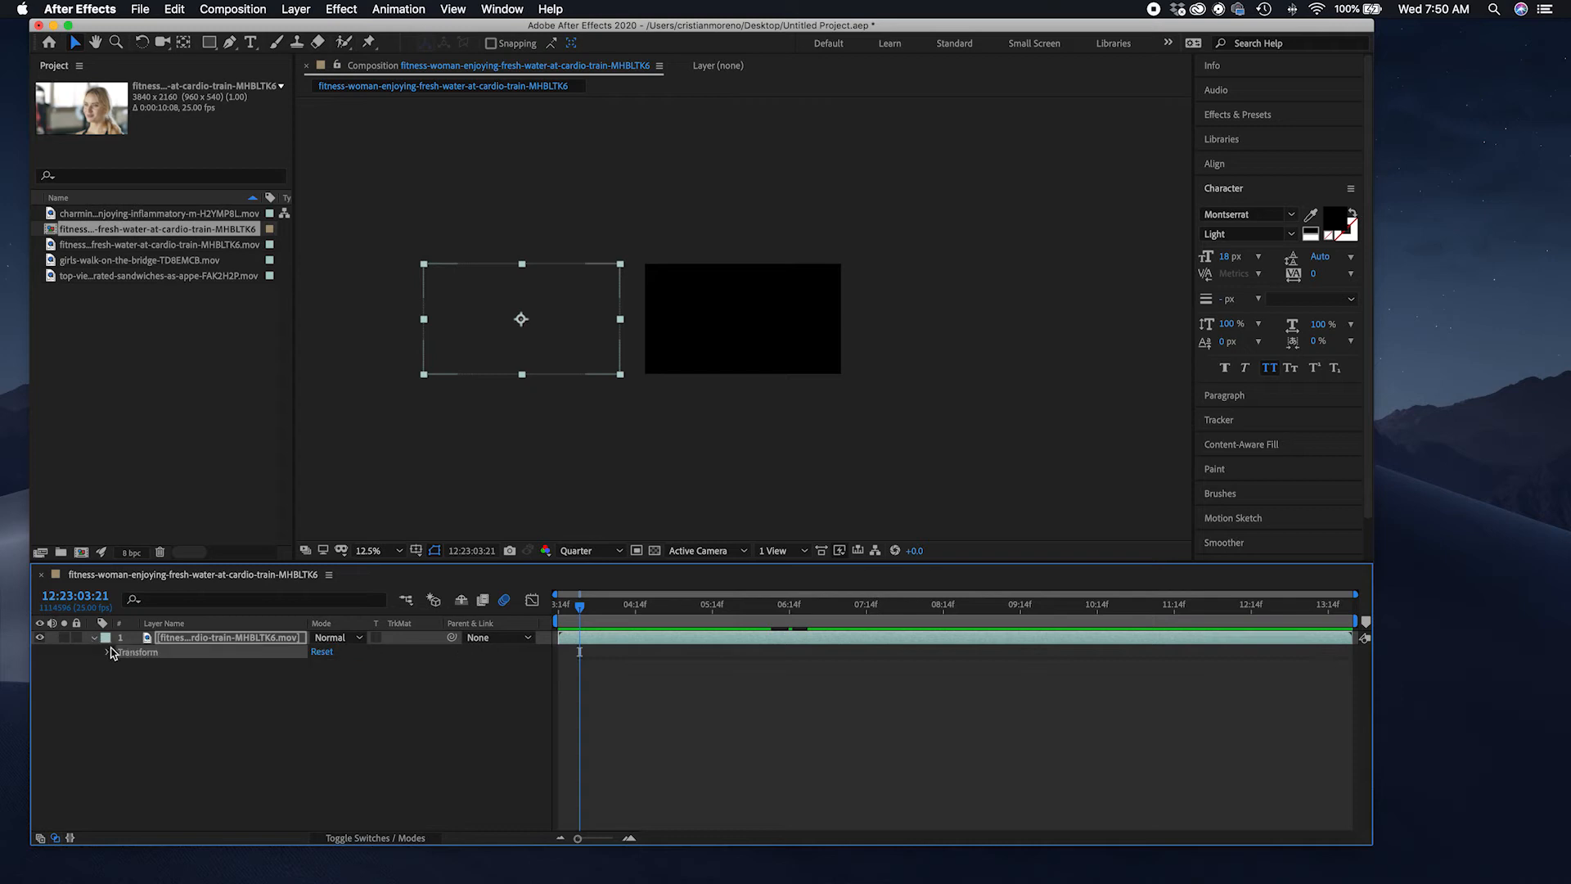
pyautogui.click(109, 653)
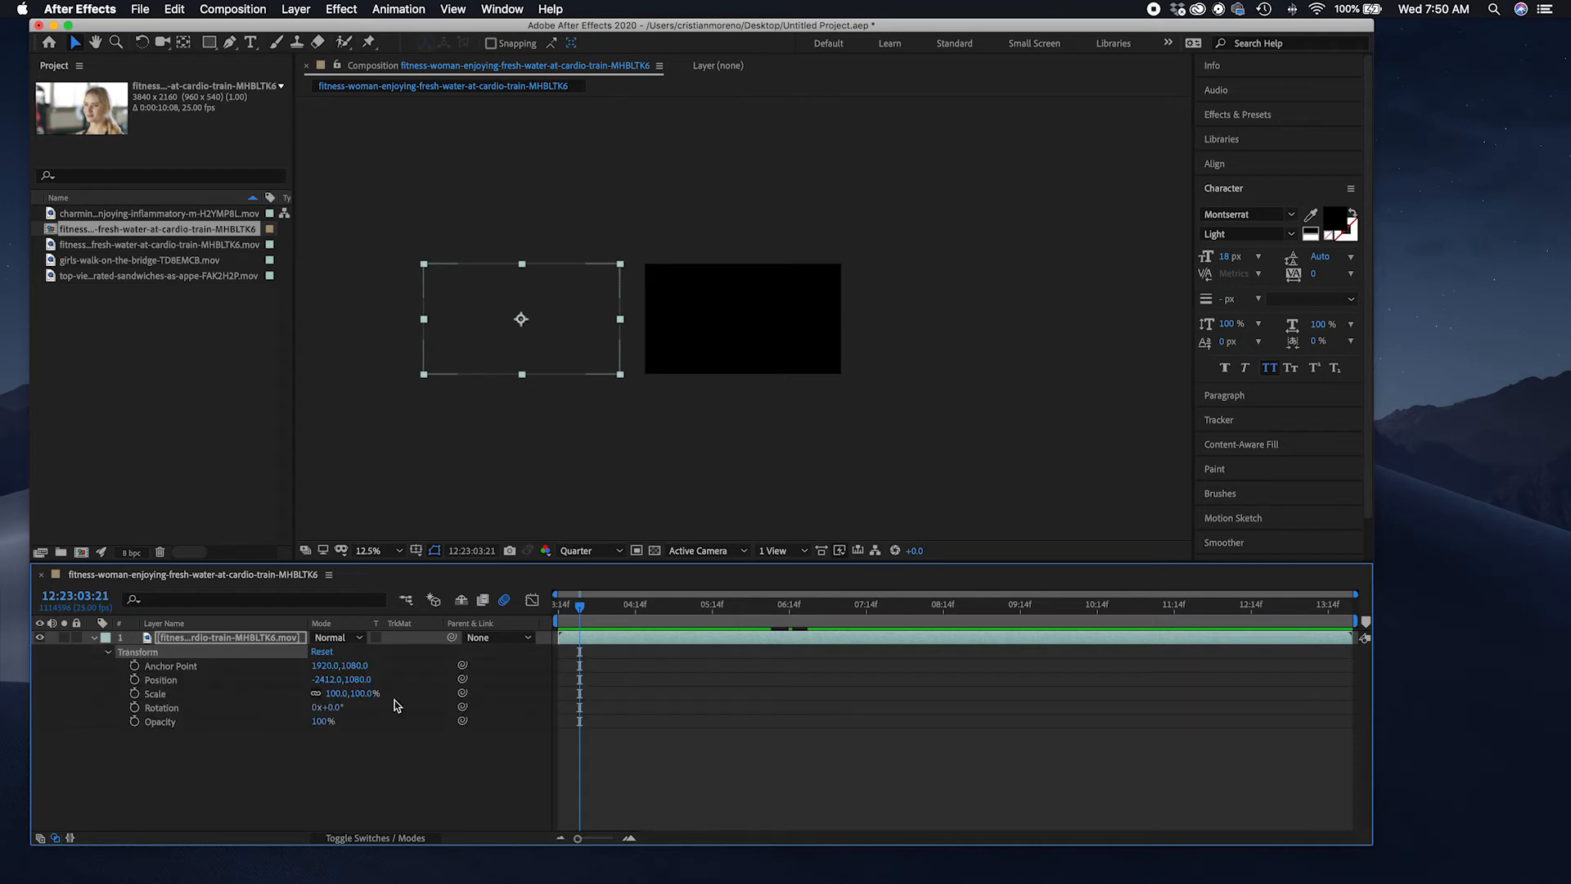
pyautogui.click(109, 653)
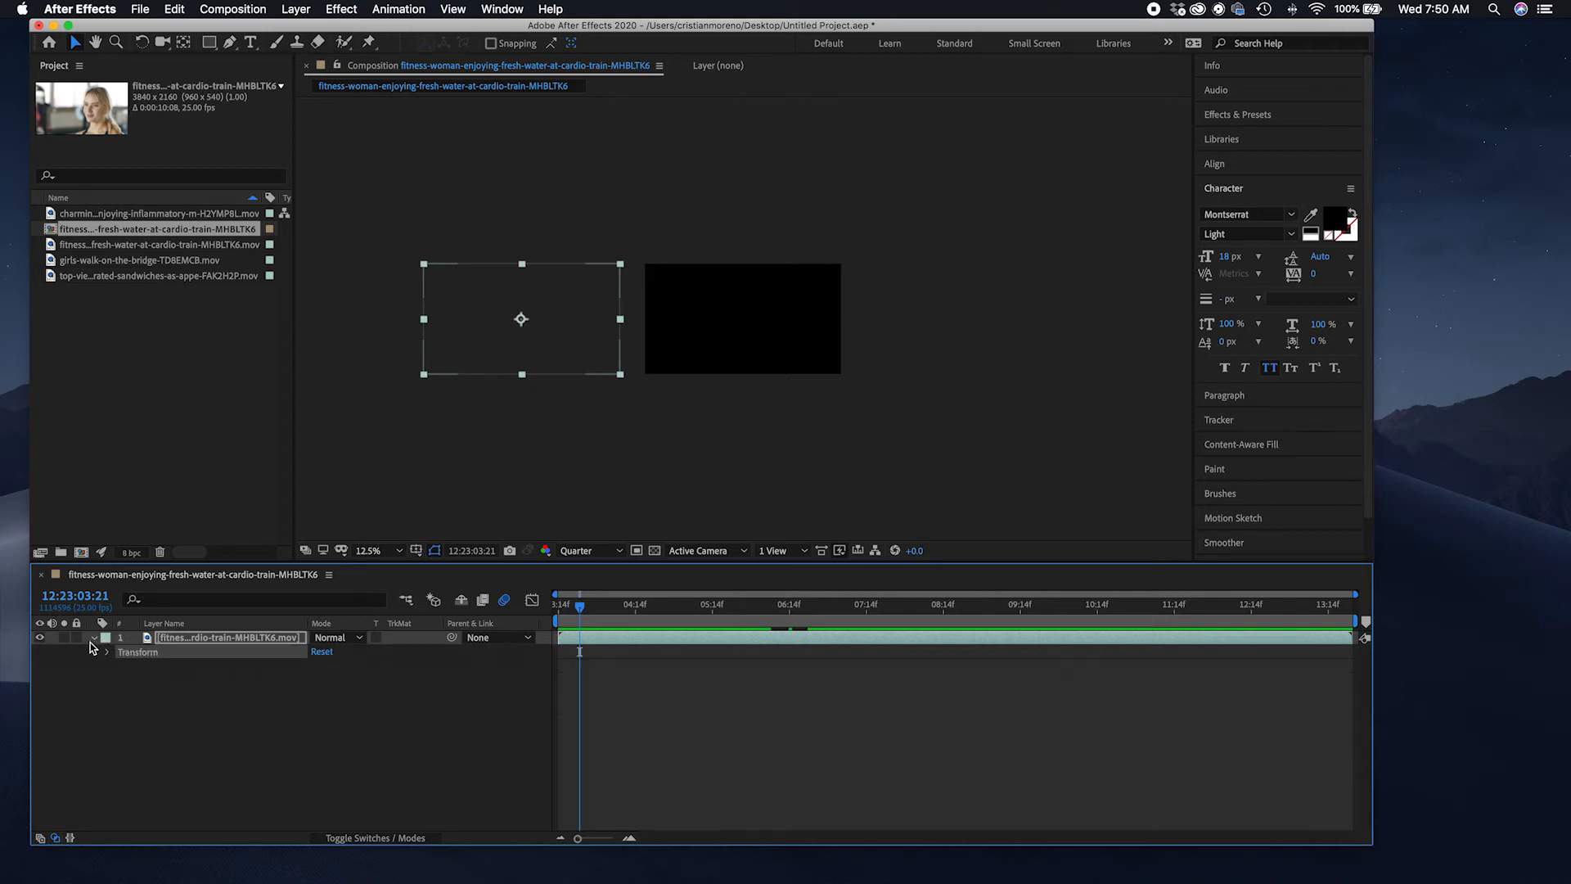
pyautogui.click(93, 638)
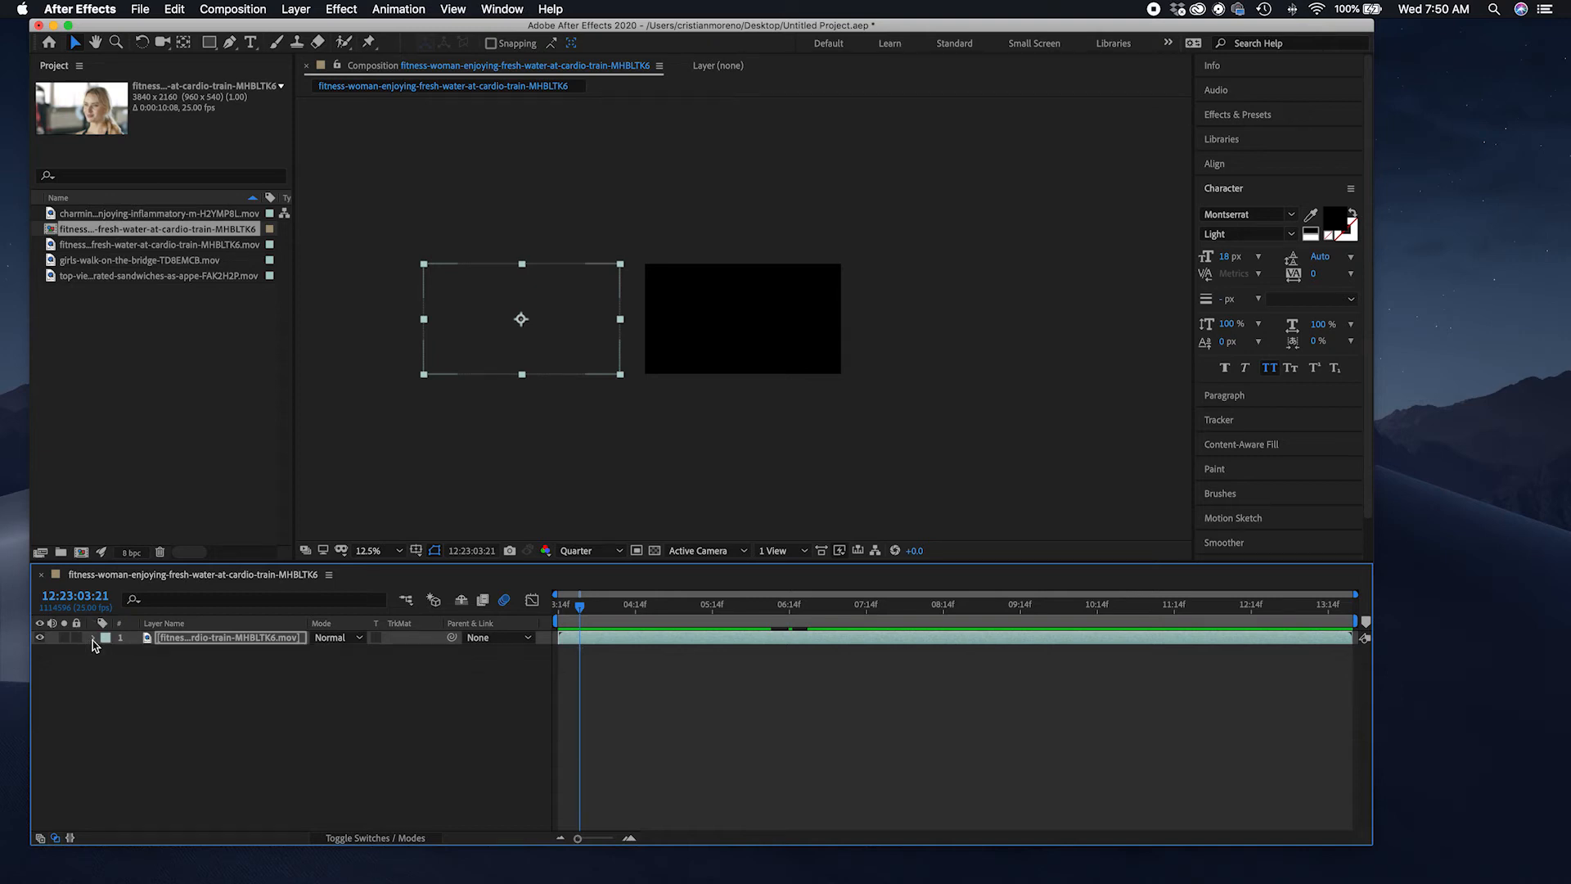
pyautogui.click(92, 638)
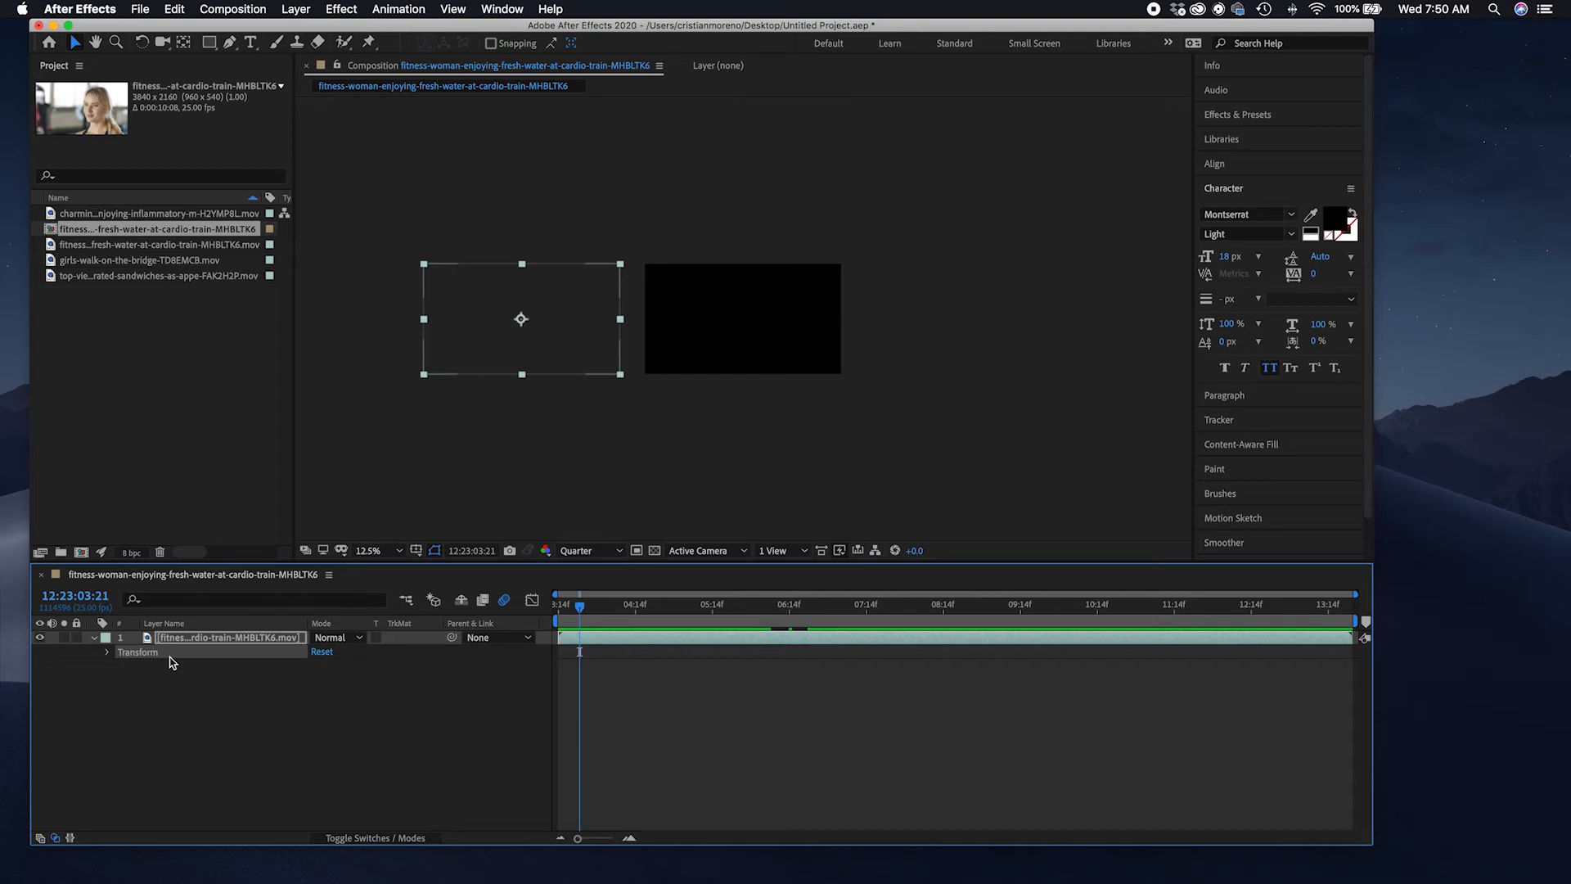
# Step: Reveal only the Position and Scale properties together under the layer, and collapse the layer
pyautogui.press('s')
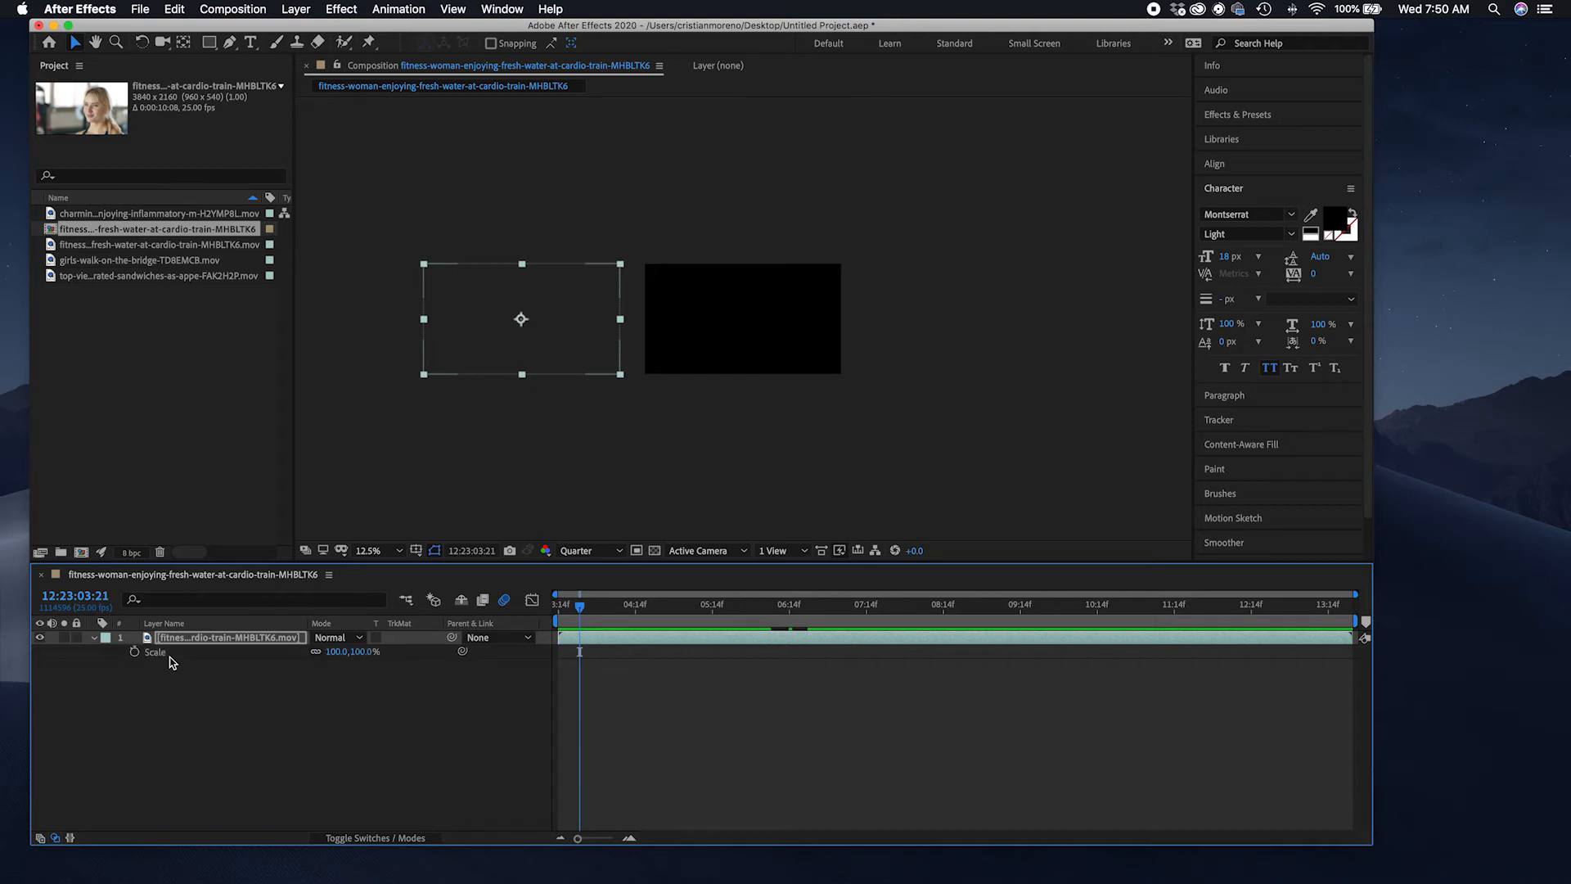
pyautogui.hotkey('shift', 'p')
pyautogui.press('u')
pyautogui.press('p')
pyautogui.hotkey('shift', 's')
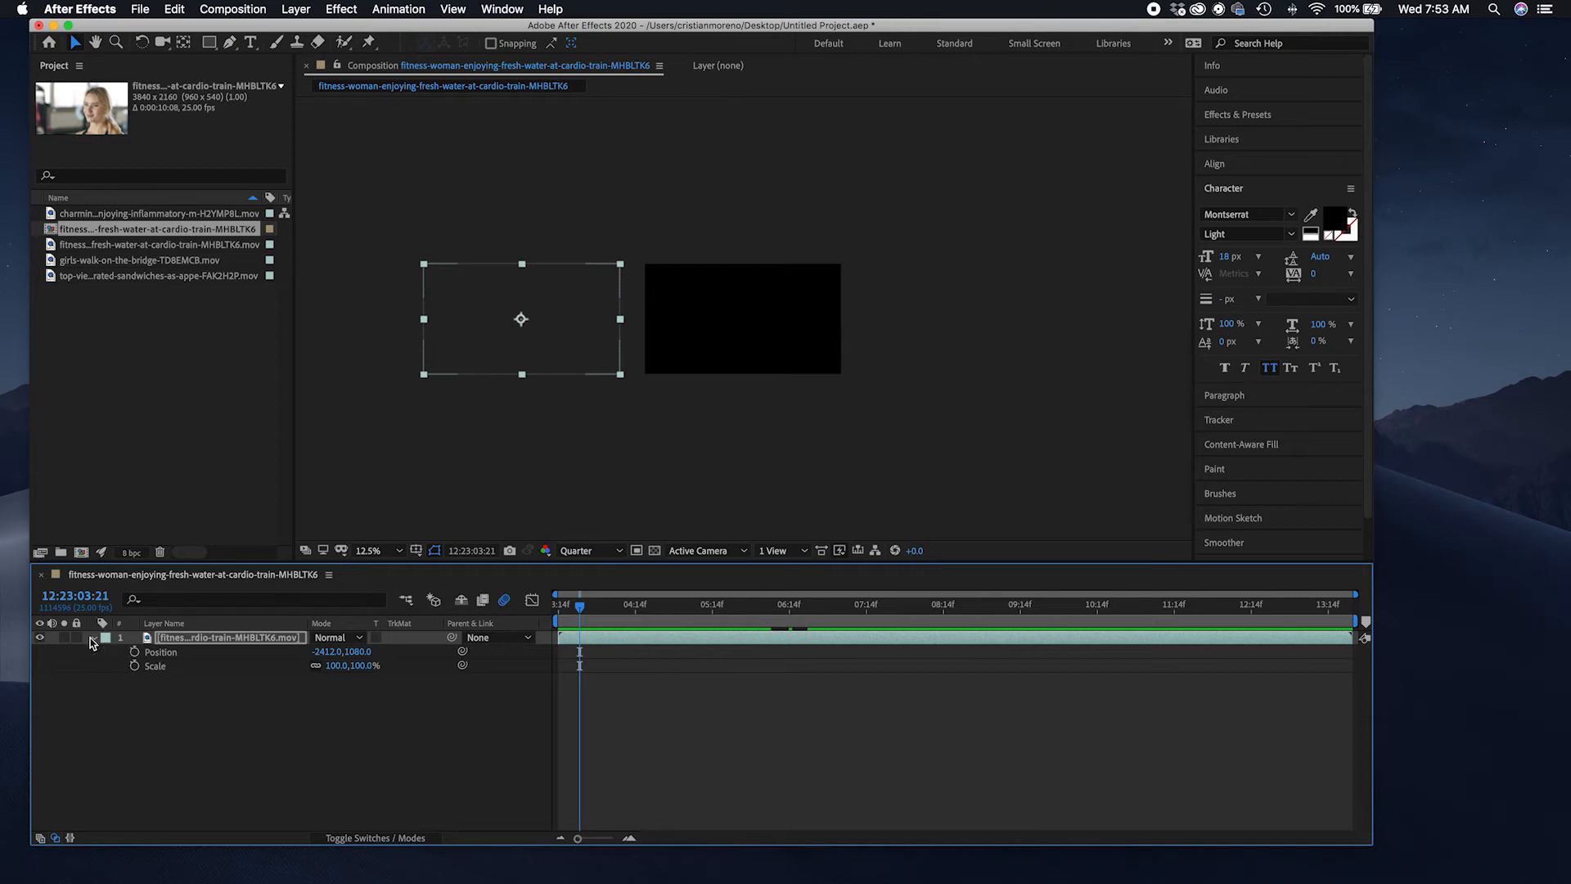
pyautogui.click(92, 638)
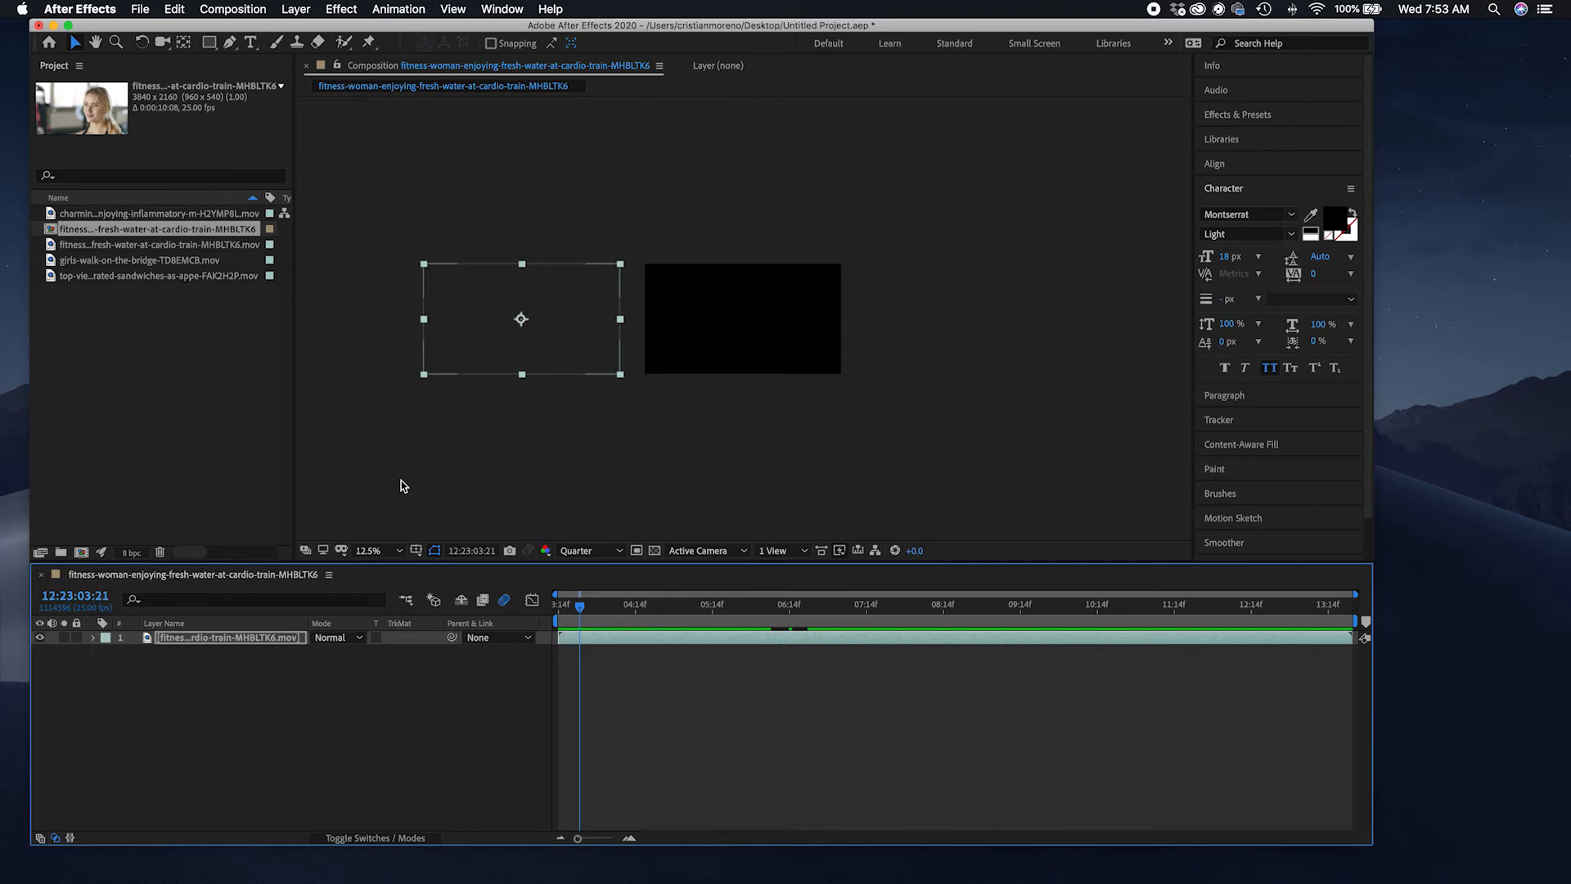
# Step: Apply the CC Radial Fast Blur effect to the fitness-woman clip and select its layer in the timeline
pyautogui.click(339, 8)
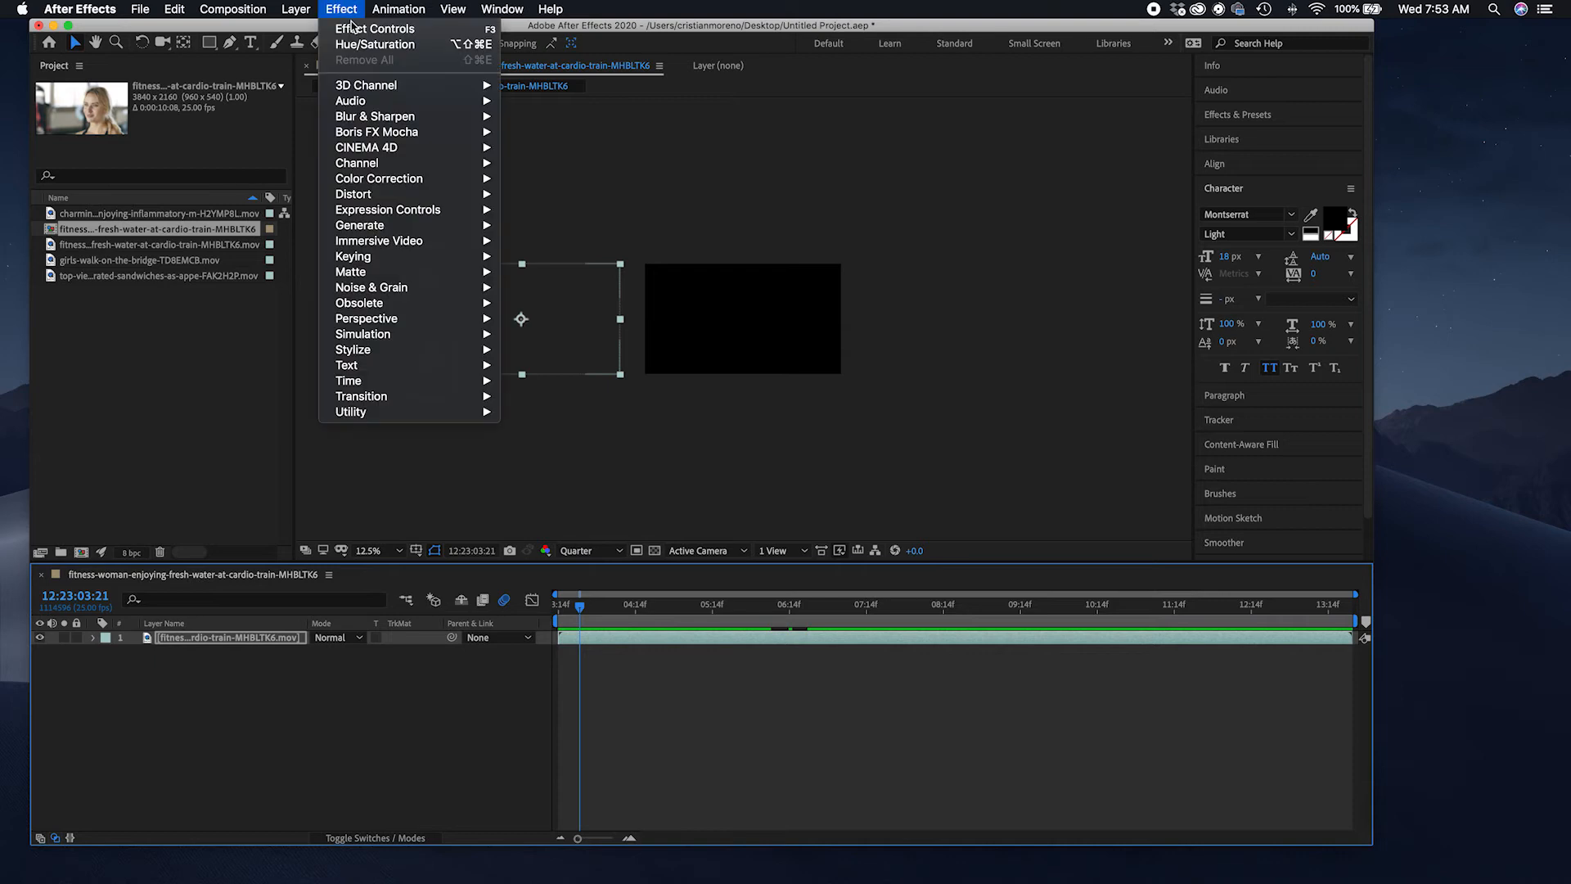
pyautogui.moveTo(401, 116)
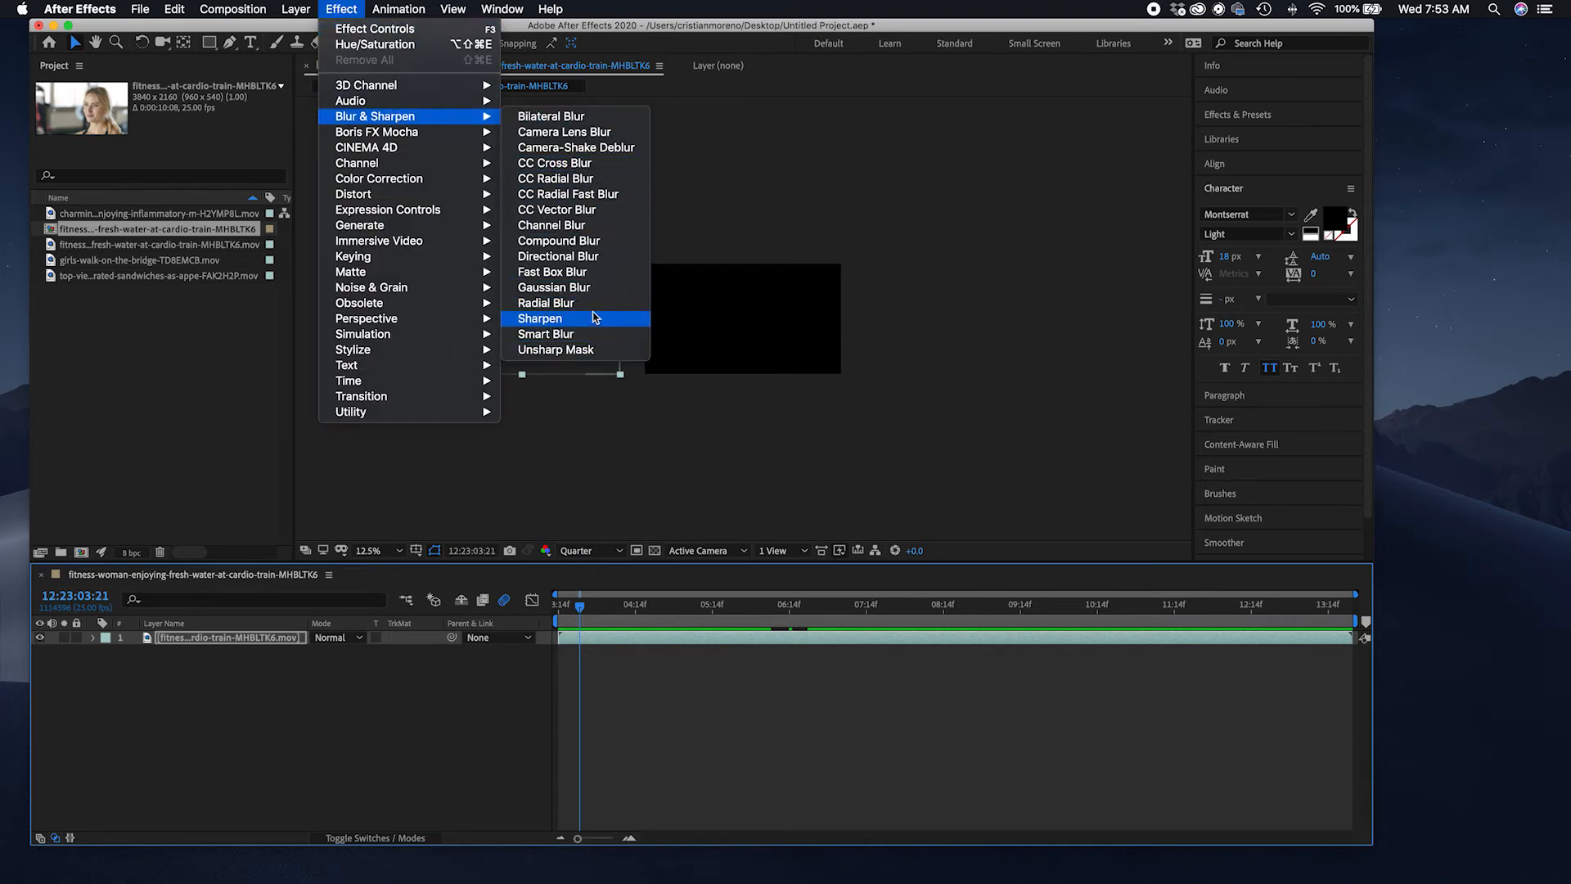
pyautogui.click(626, 194)
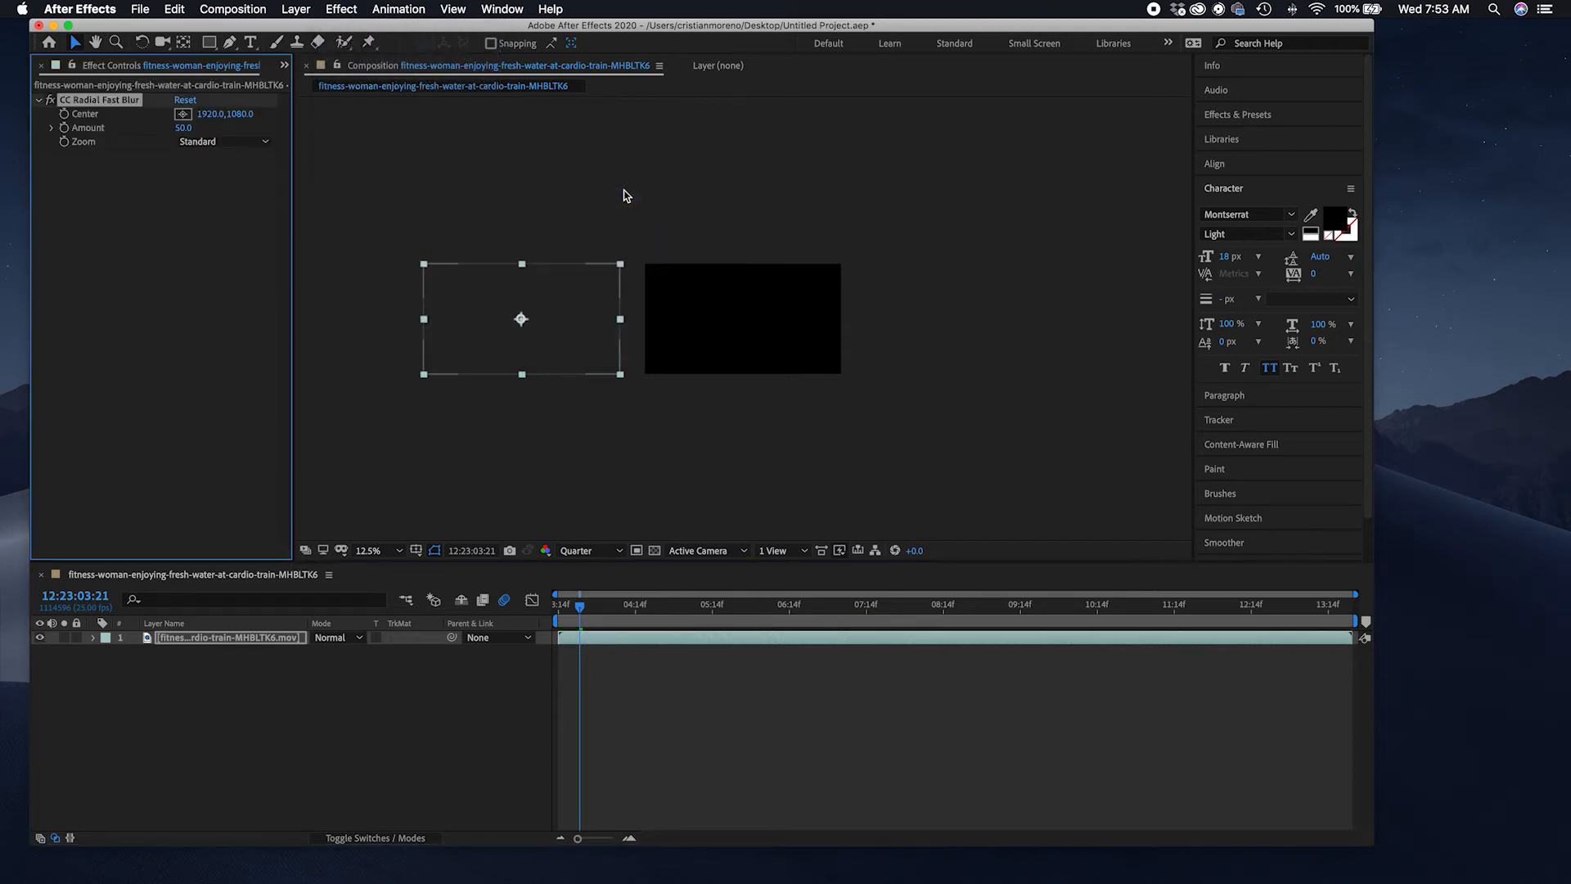
pyautogui.moveTo(122, 103); pyautogui.dragTo(569, 327)
pyautogui.click(248, 641)
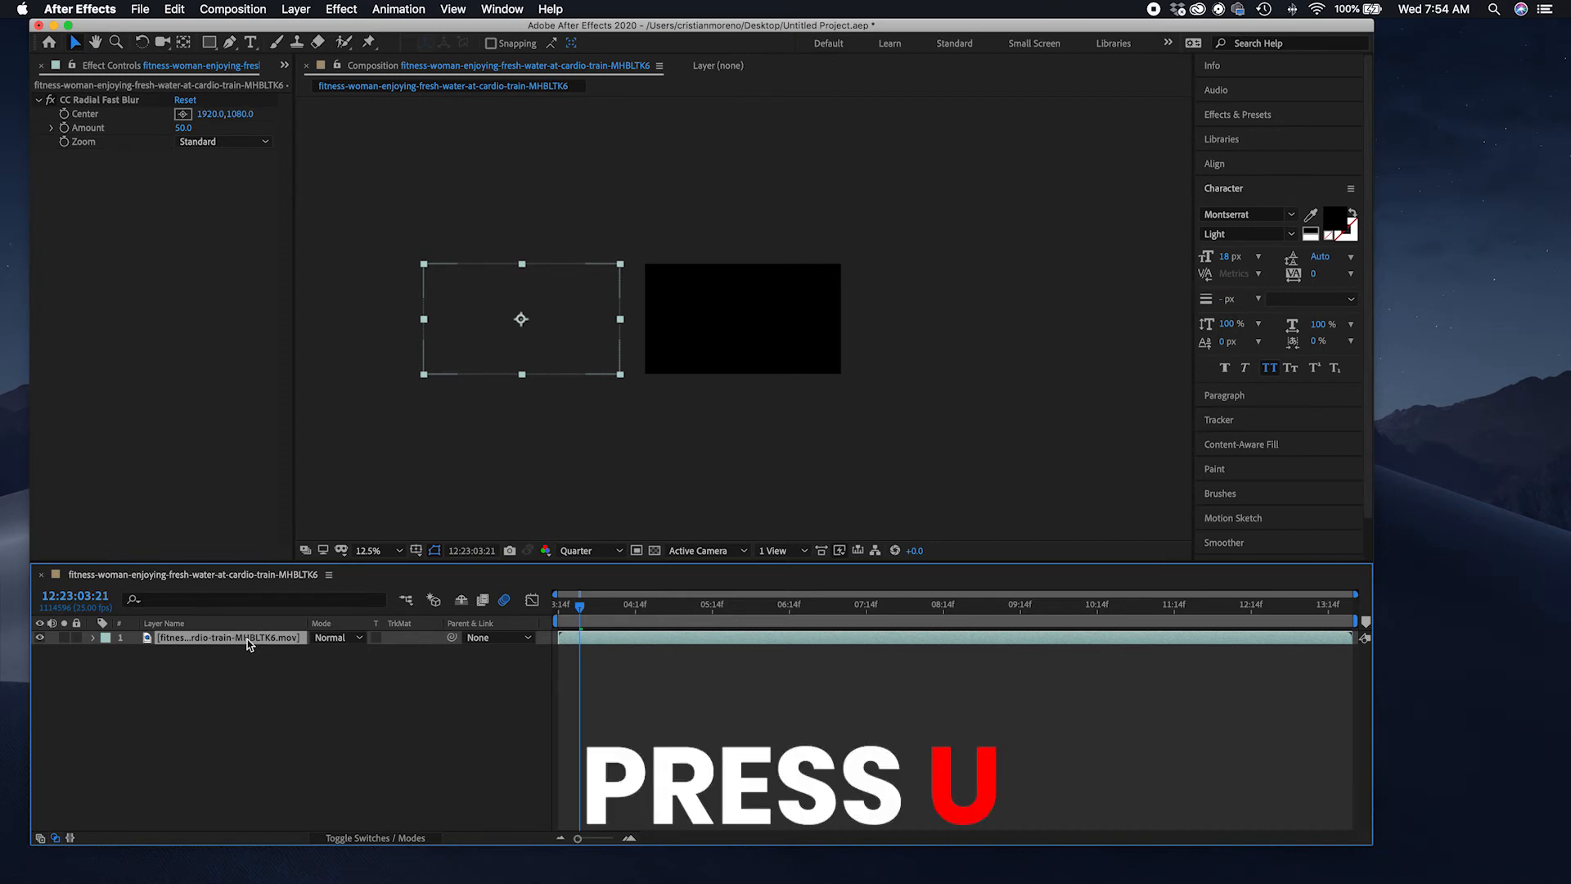
# Step: Set the current time to 12:23:03:16, move the clip back over the frame, and reset its Transform properties
pyautogui.moveTo(579, 607)
pyautogui.mouseDown()
pyautogui.moveTo(768, 635)
pyautogui.moveTo(564, 610)
pyautogui.mouseUp()
pyautogui.moveTo(536, 327); pyautogui.dragTo(765, 341)
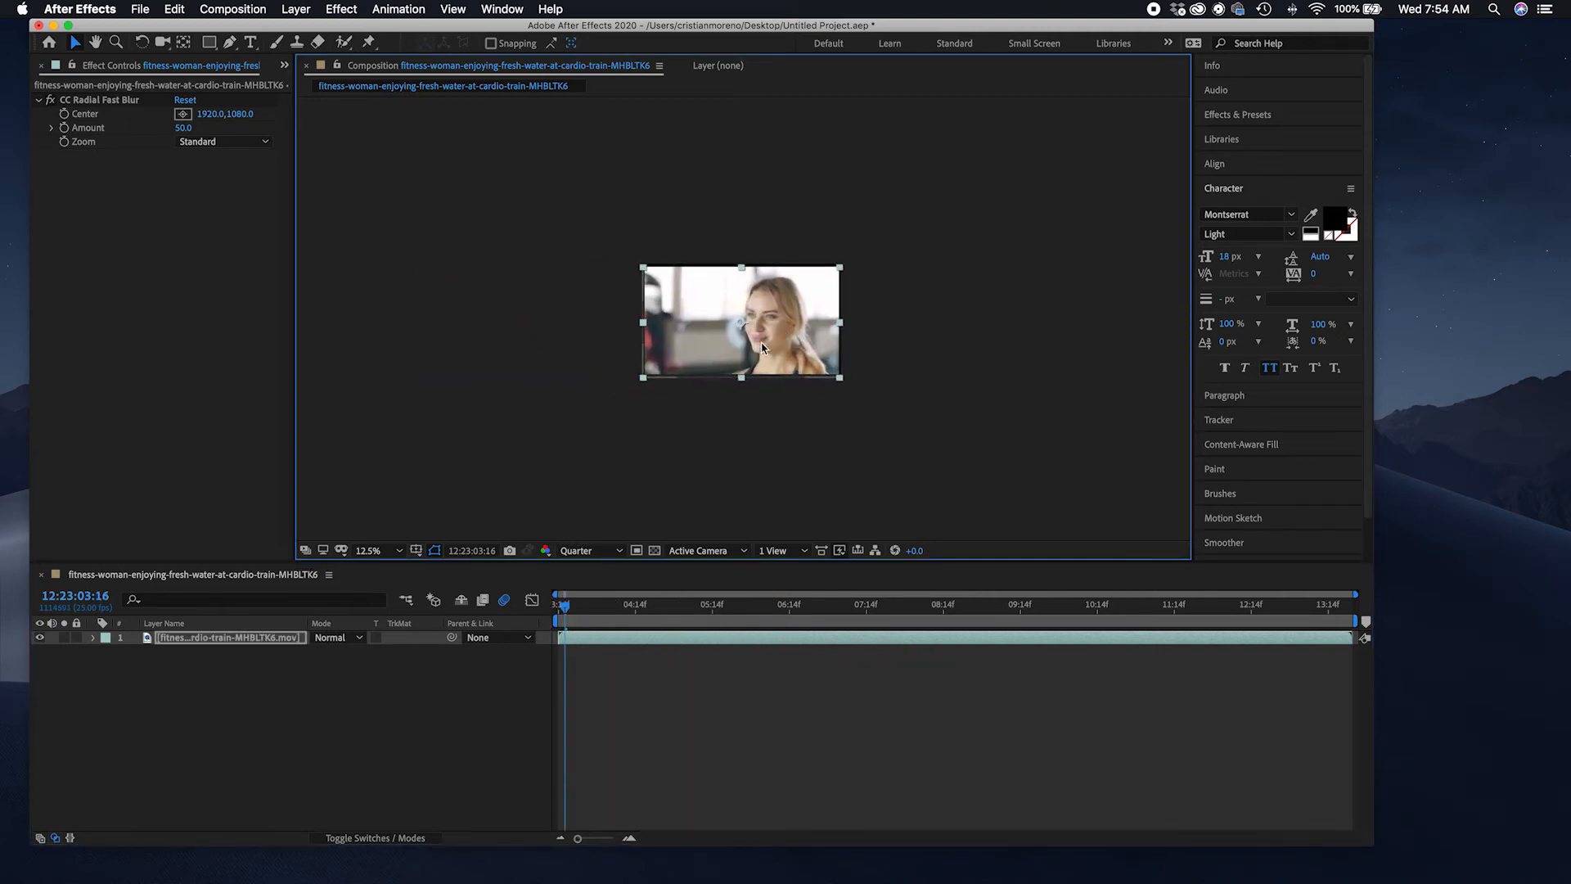
pyautogui.click(93, 638)
pyautogui.click(92, 639)
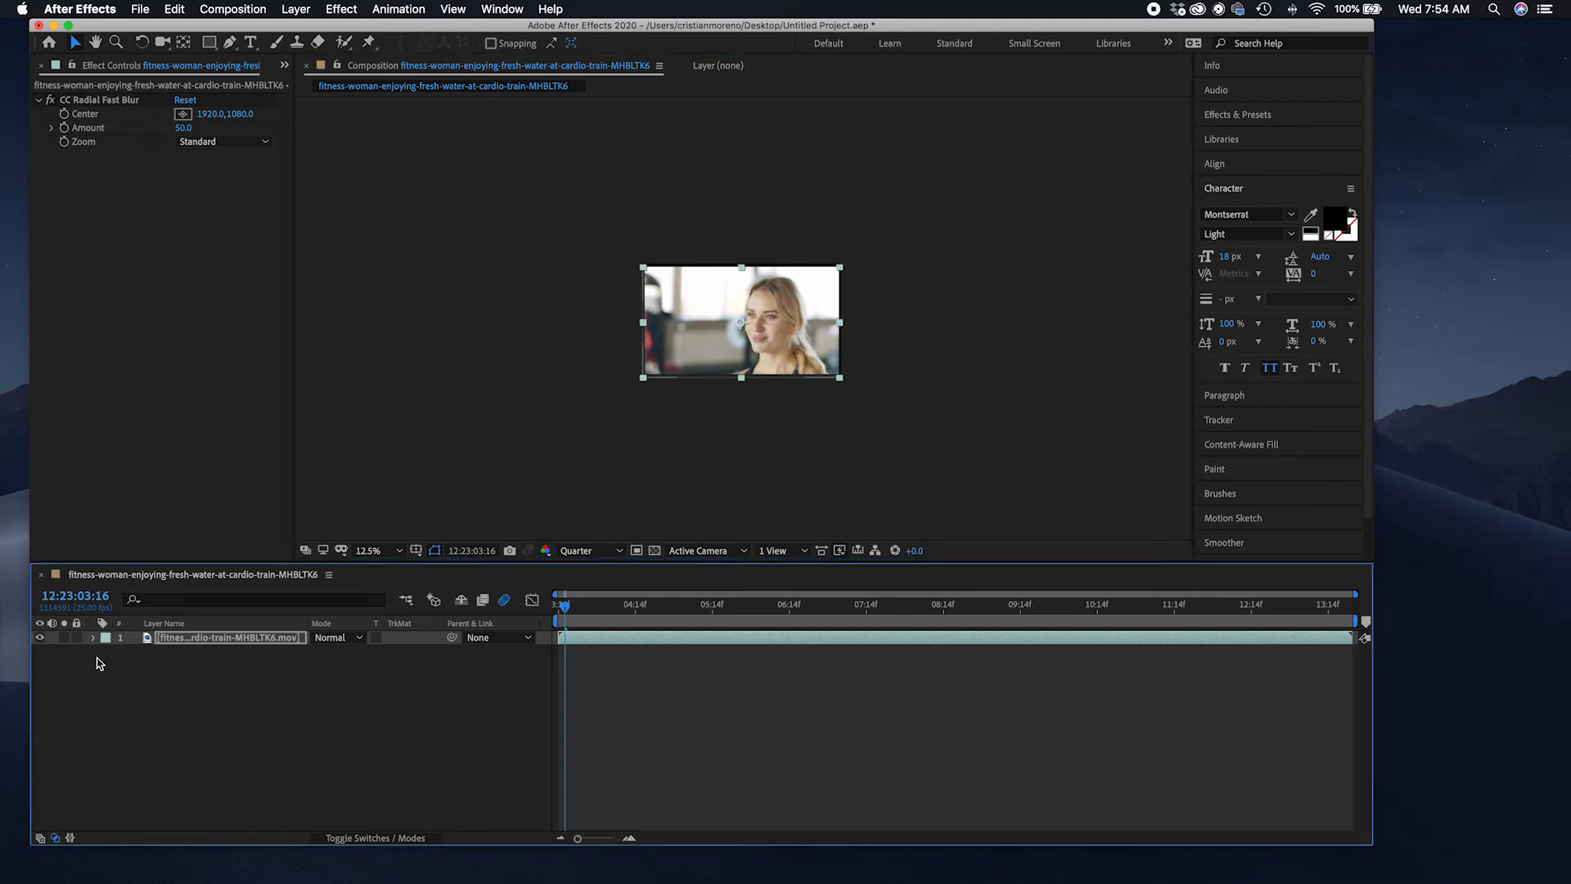
pyautogui.click(86, 642)
pyautogui.click(92, 639)
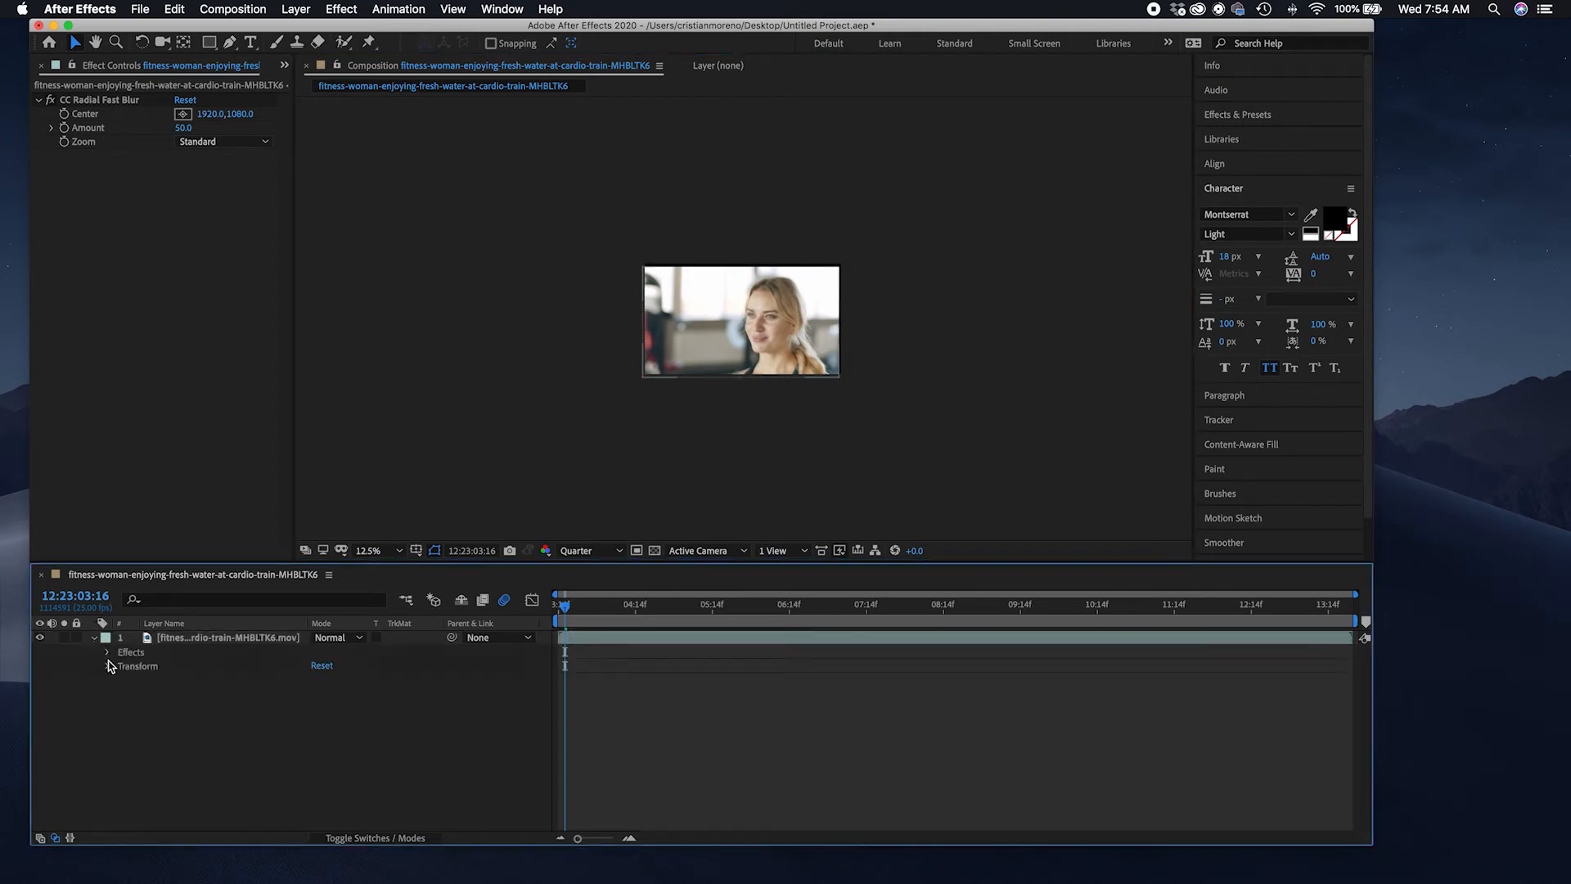
pyautogui.click(109, 667)
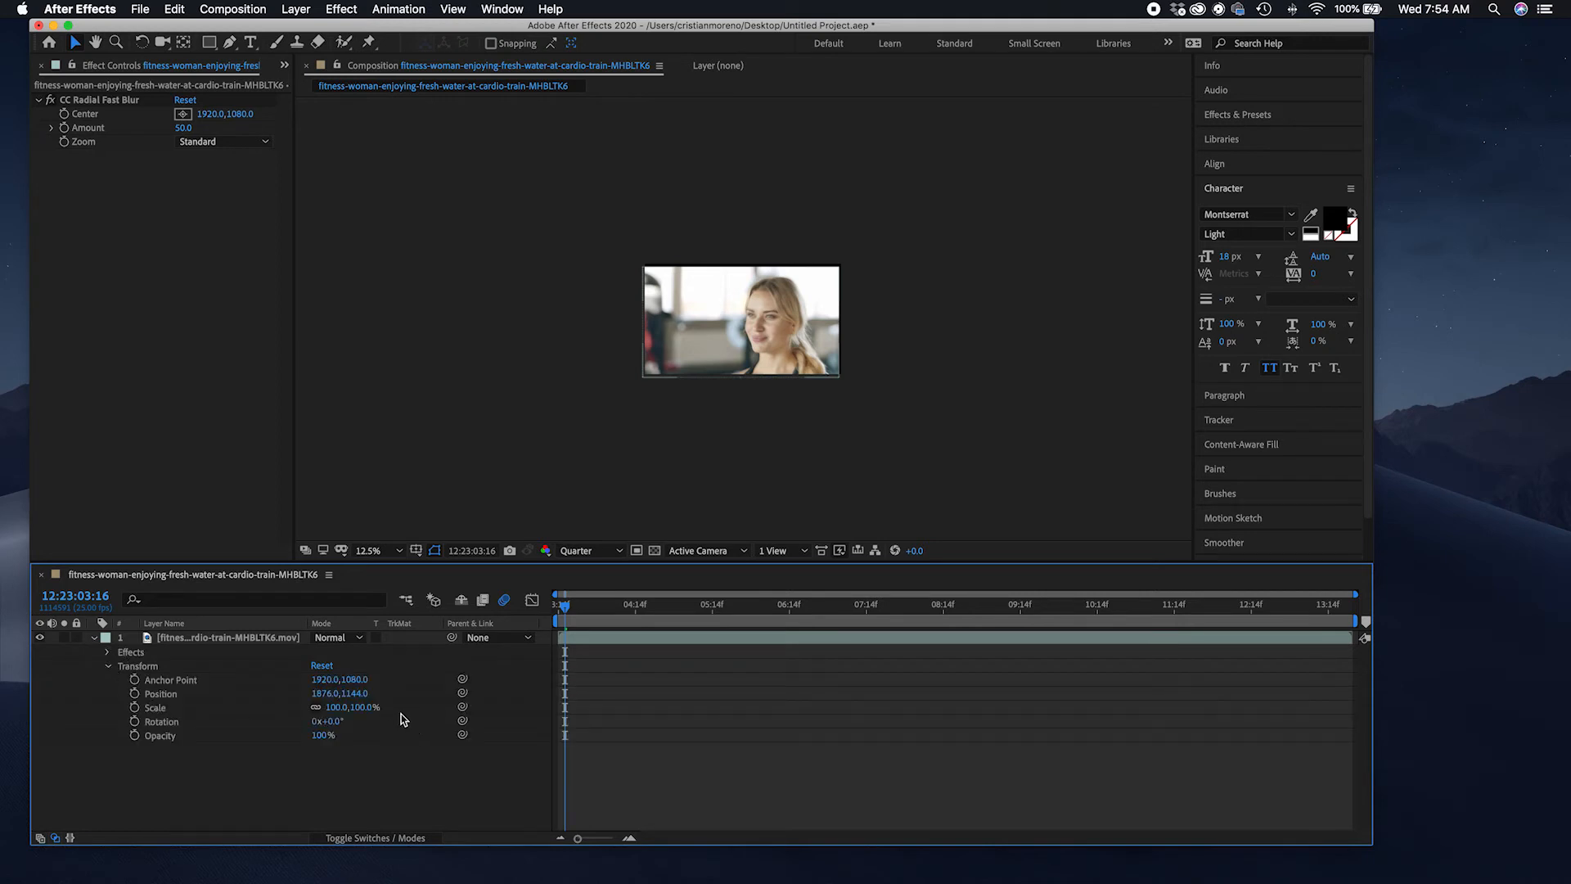
pyautogui.click(329, 667)
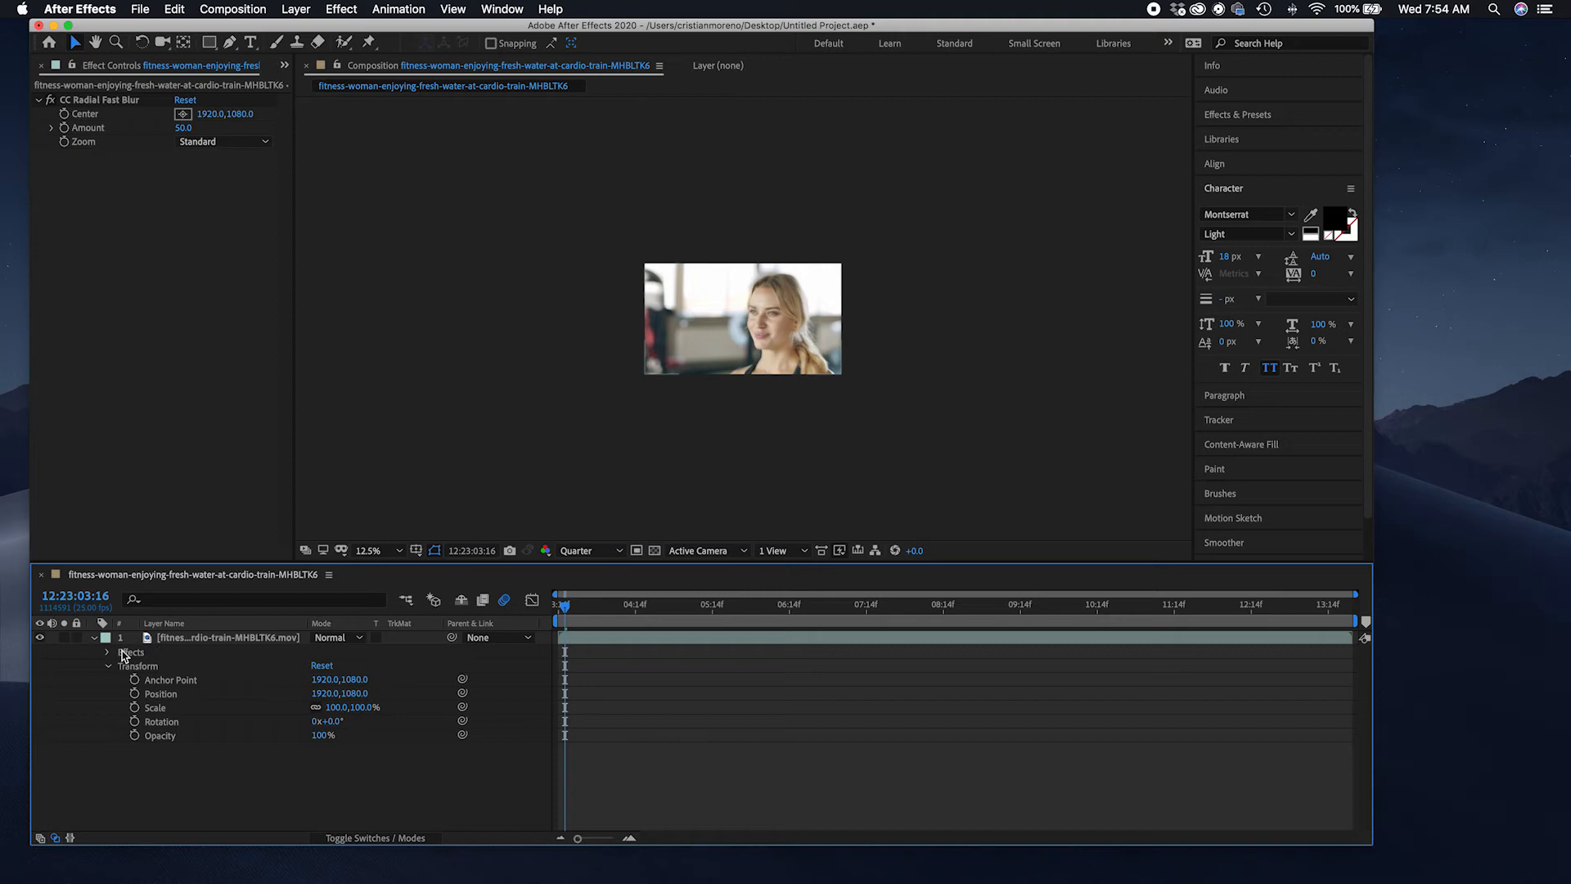
# Step: Expand the layer's Effects group and the CC Radial Fast Blur properties in the timeline
pyautogui.click(106, 653)
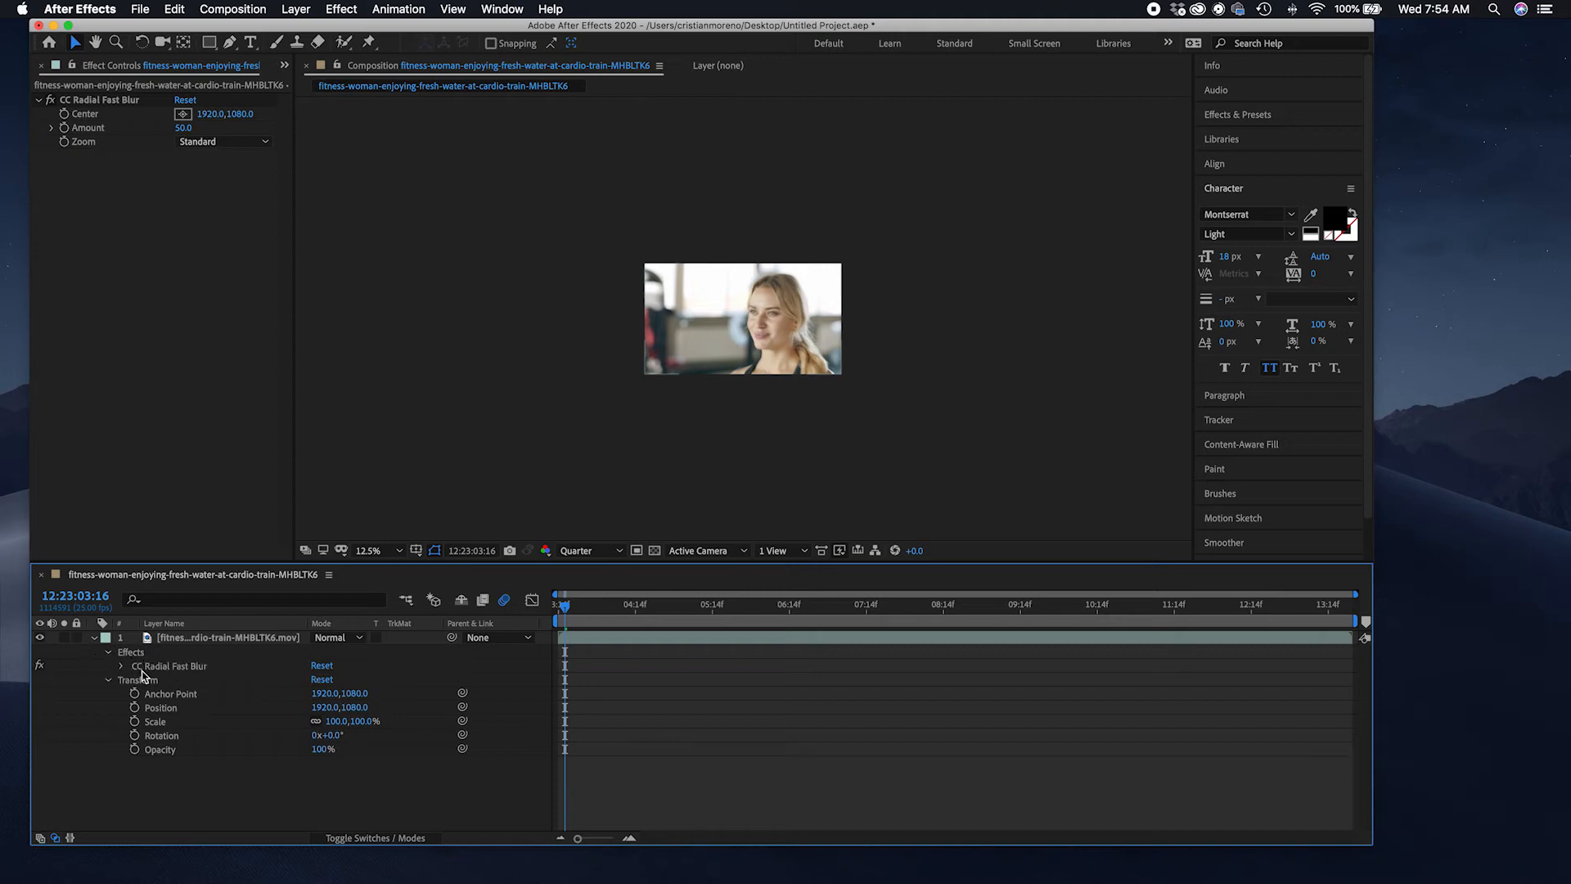
pyautogui.click(150, 668)
pyautogui.click(120, 667)
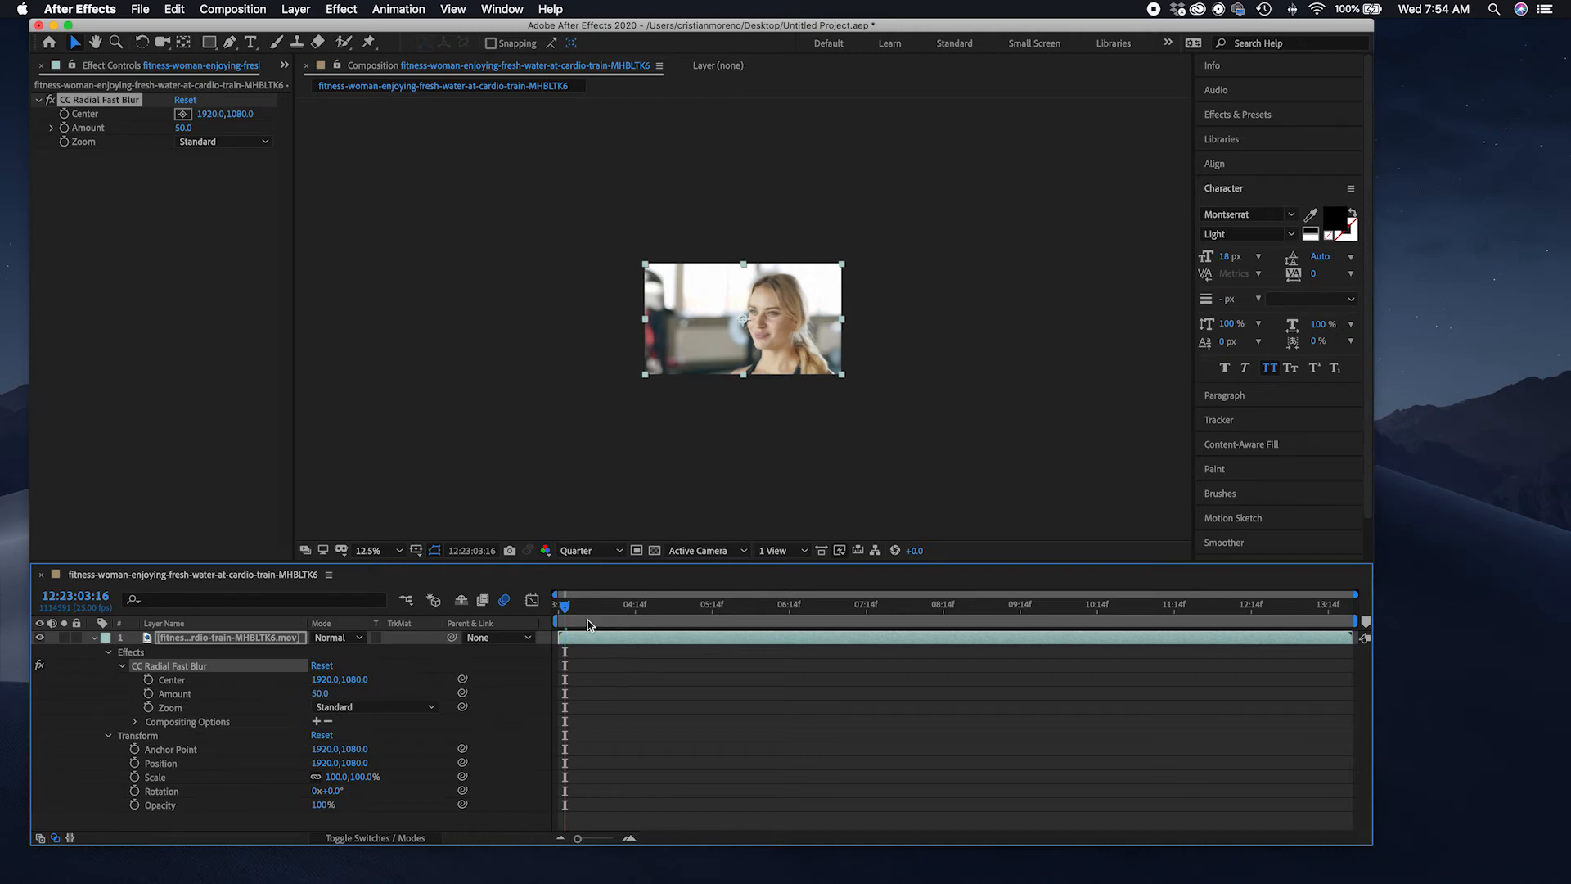
# Step: Keyframe the CC Radial Fast Blur Amount at 73 at 12:23:04:22 and at 0 at 12:23:03:14
pyautogui.moveTo(565, 612); pyautogui.dragTo(663, 626)
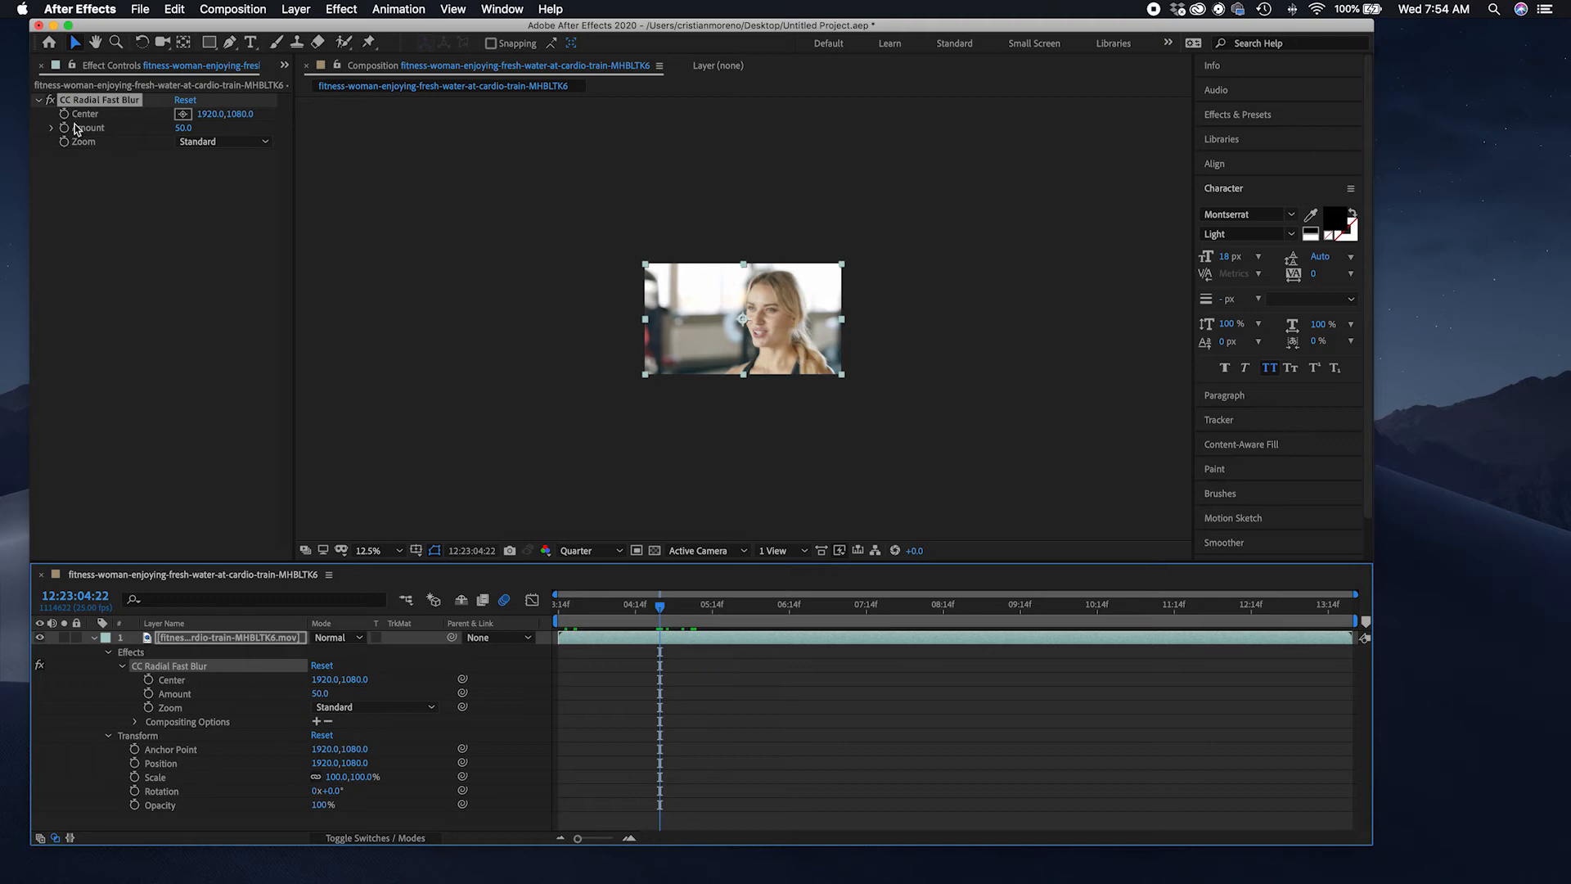
pyautogui.moveTo(184, 128); pyautogui.dragTo(250, 141)
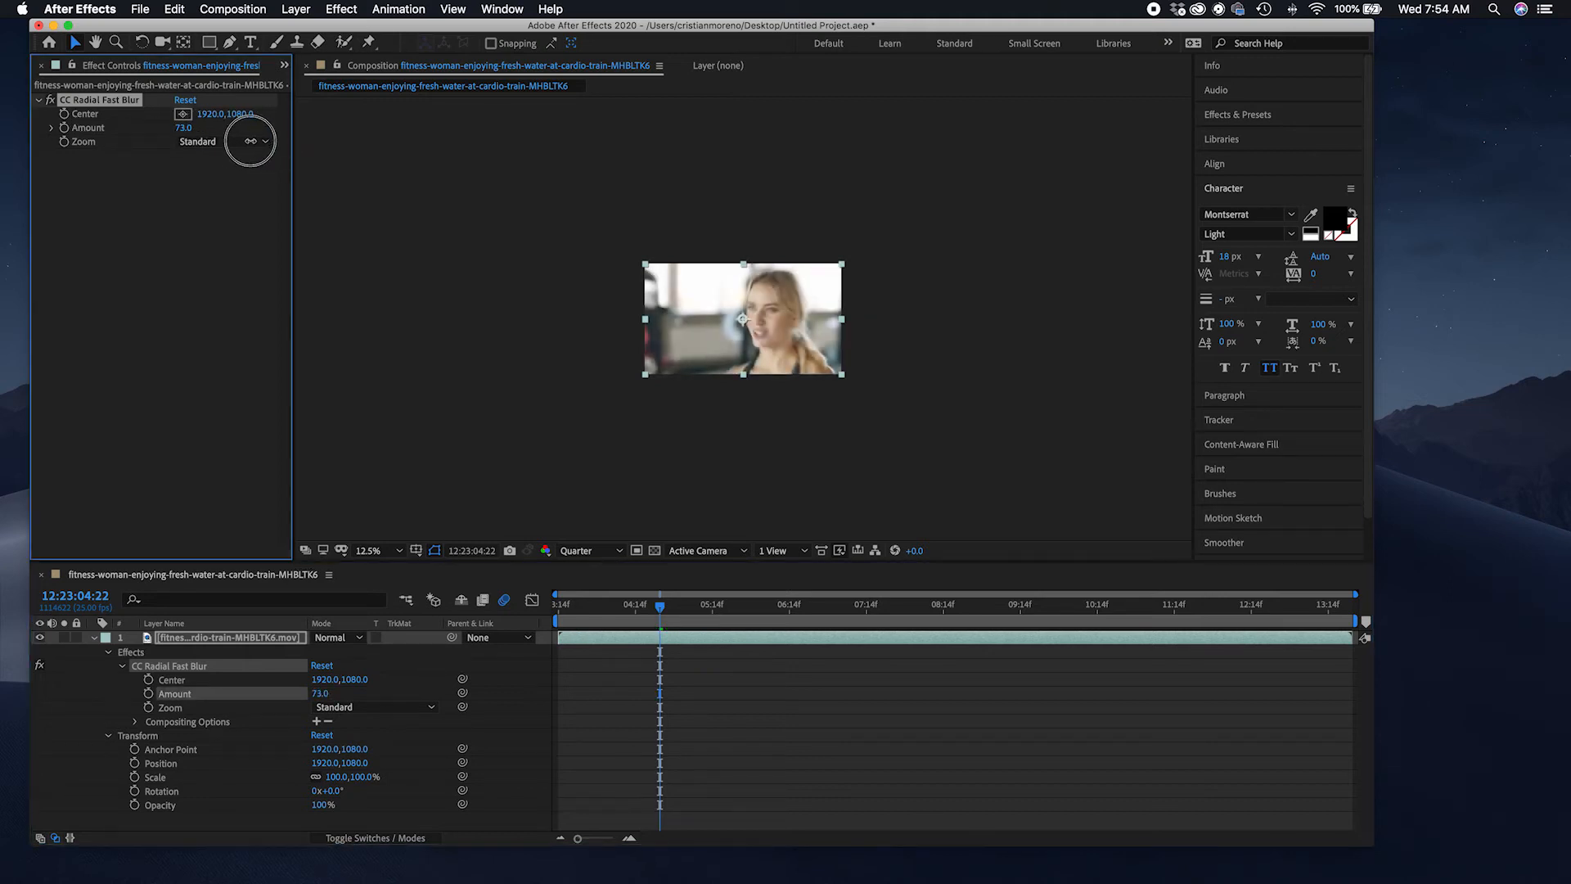
pyautogui.click(64, 129)
pyautogui.moveTo(665, 615); pyautogui.dragTo(550, 610)
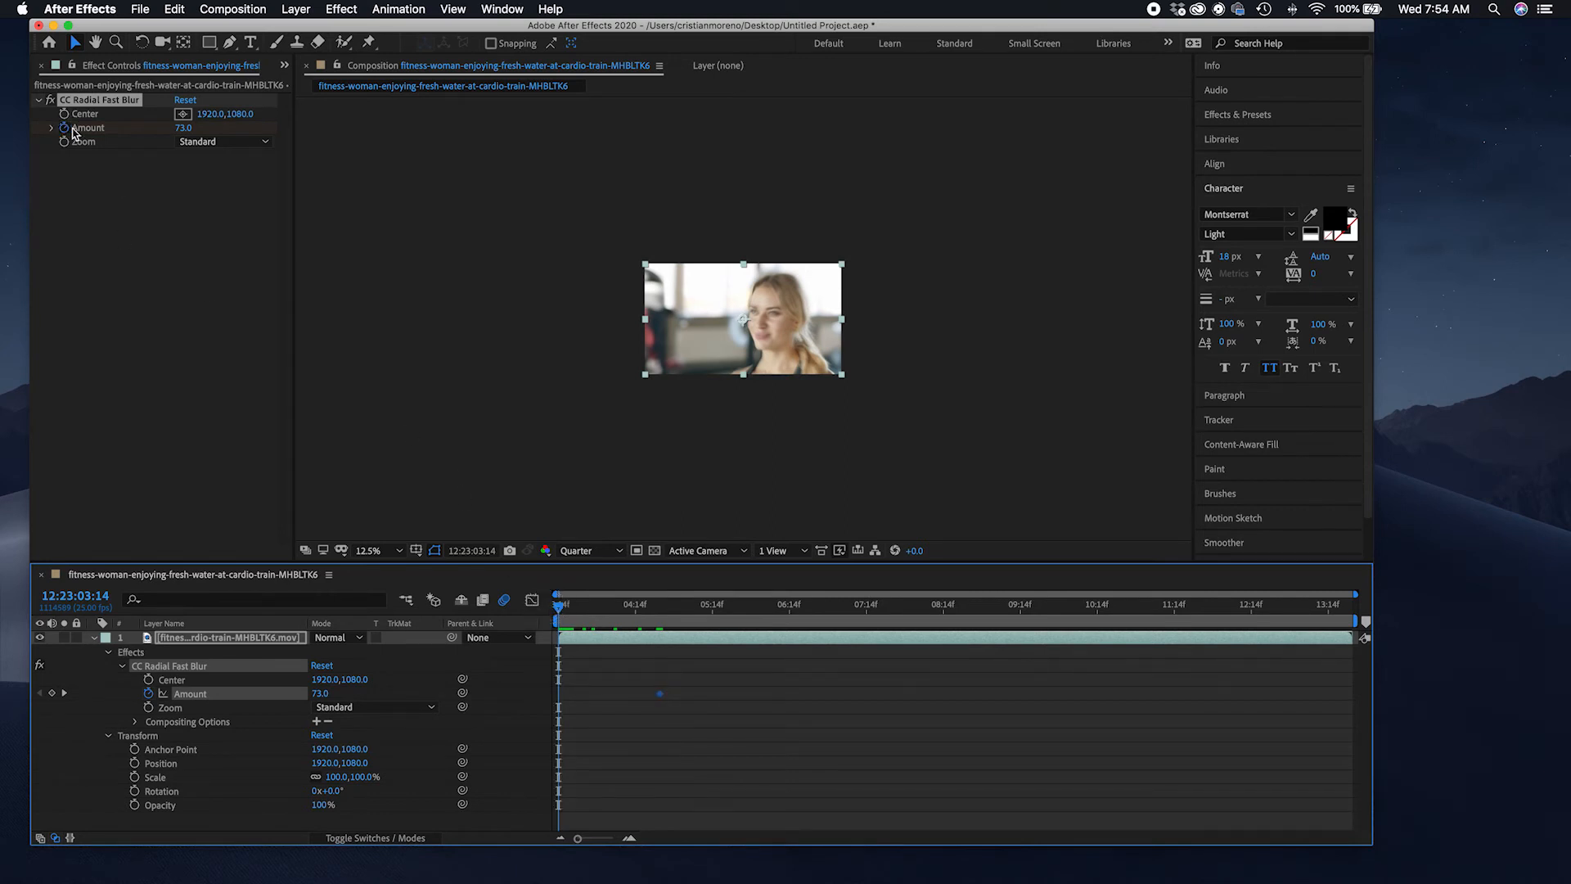
pyautogui.click(182, 129)
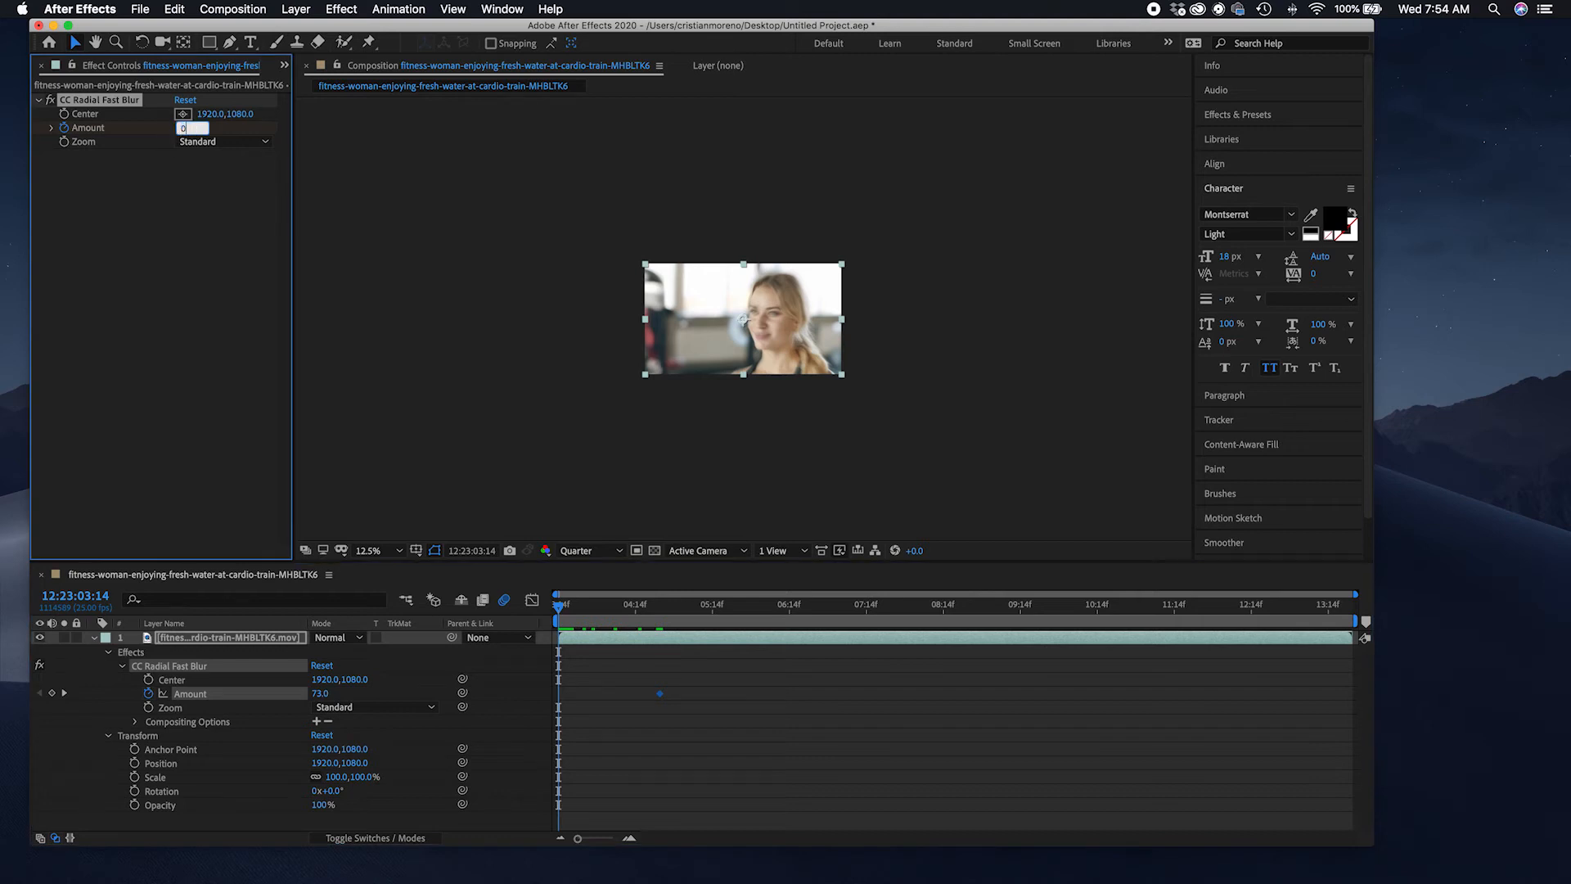
pyautogui.press('Return')
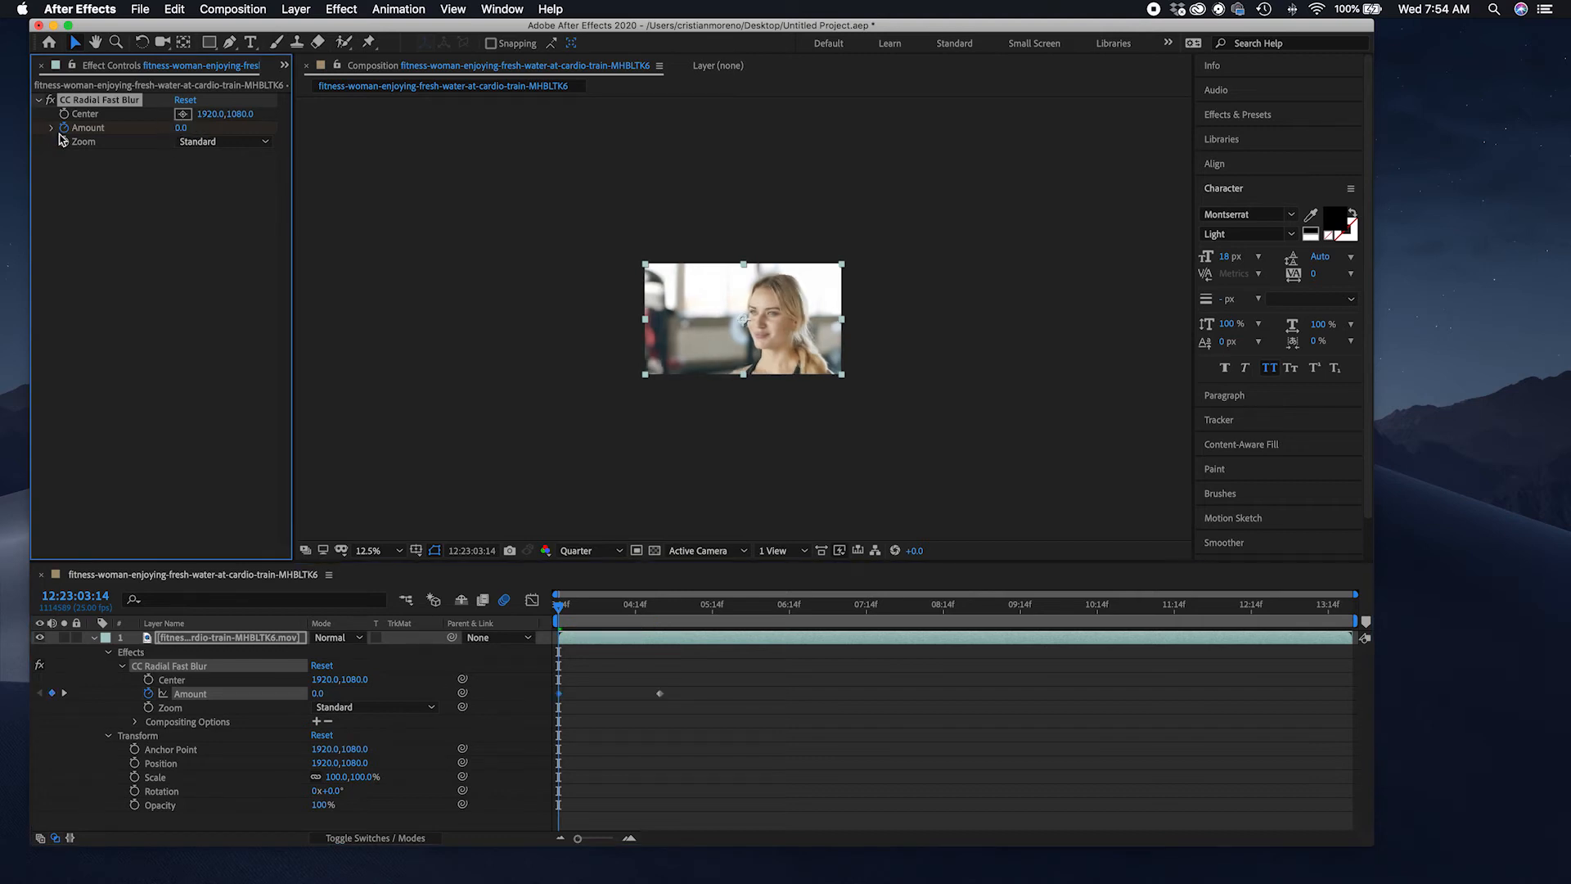
# Step: Preview the animated blur and return the current time to 12:23:03:14
pyautogui.press('space')
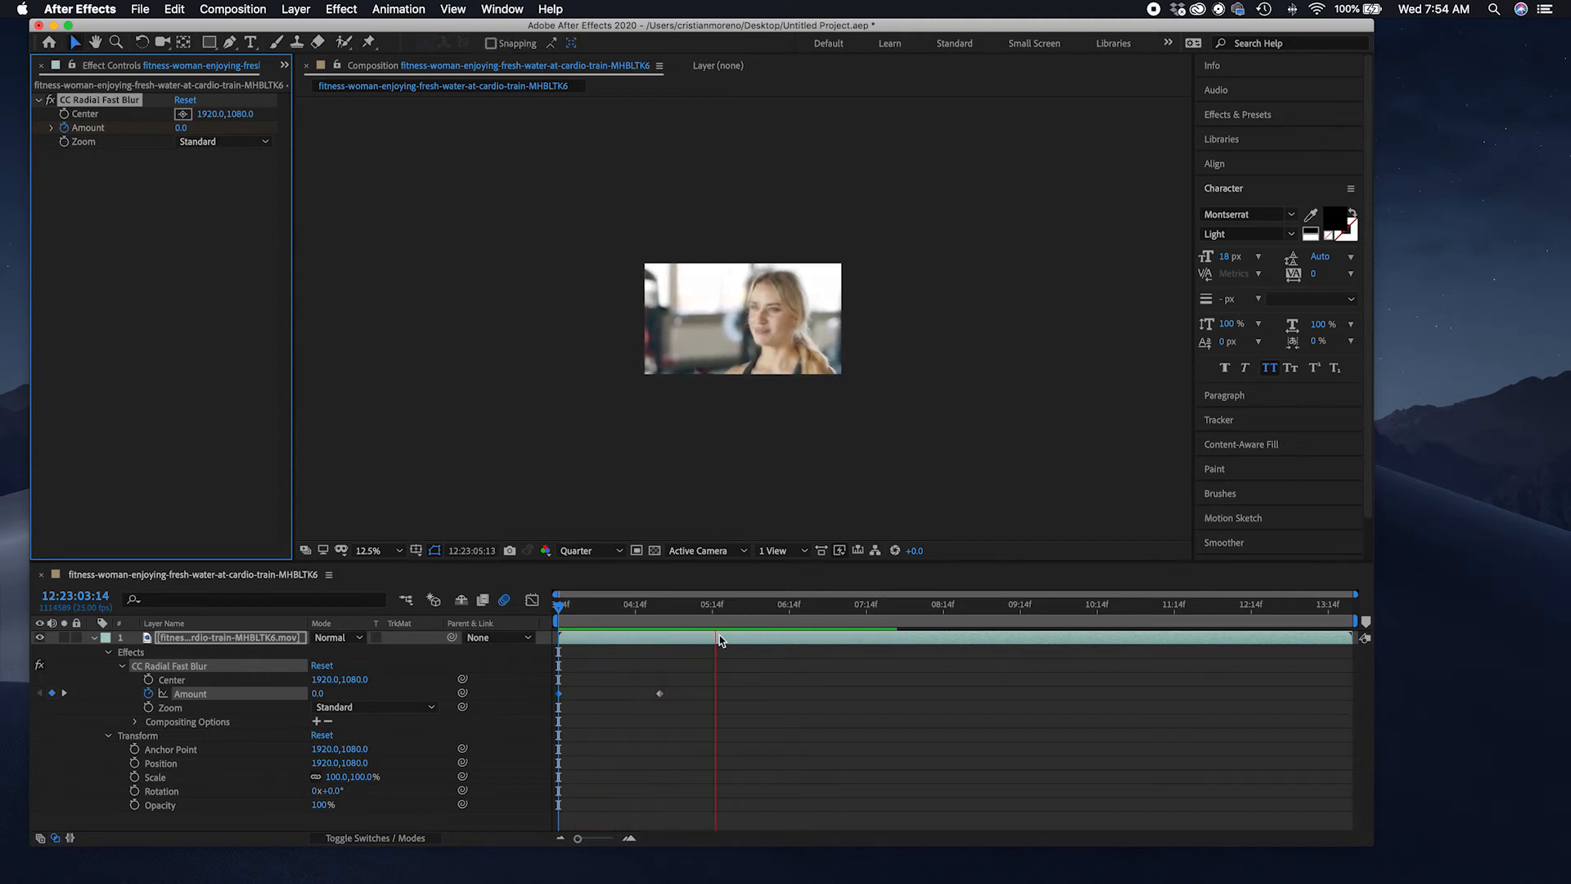
pyautogui.press('space')
pyautogui.click(570, 607)
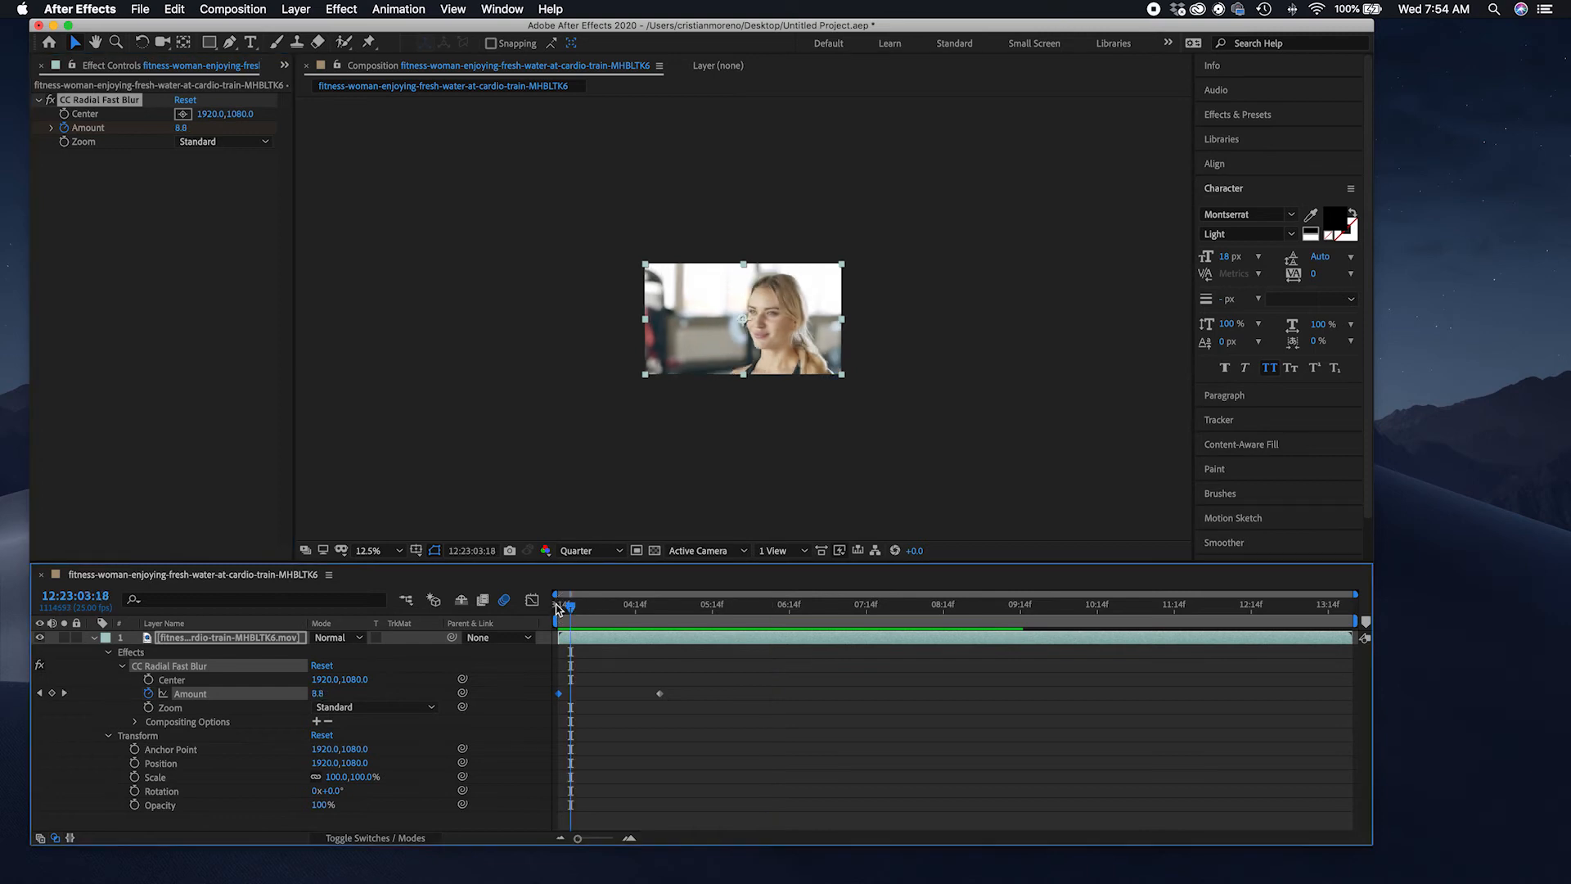
pyautogui.moveTo(567, 607); pyautogui.dragTo(543, 612)
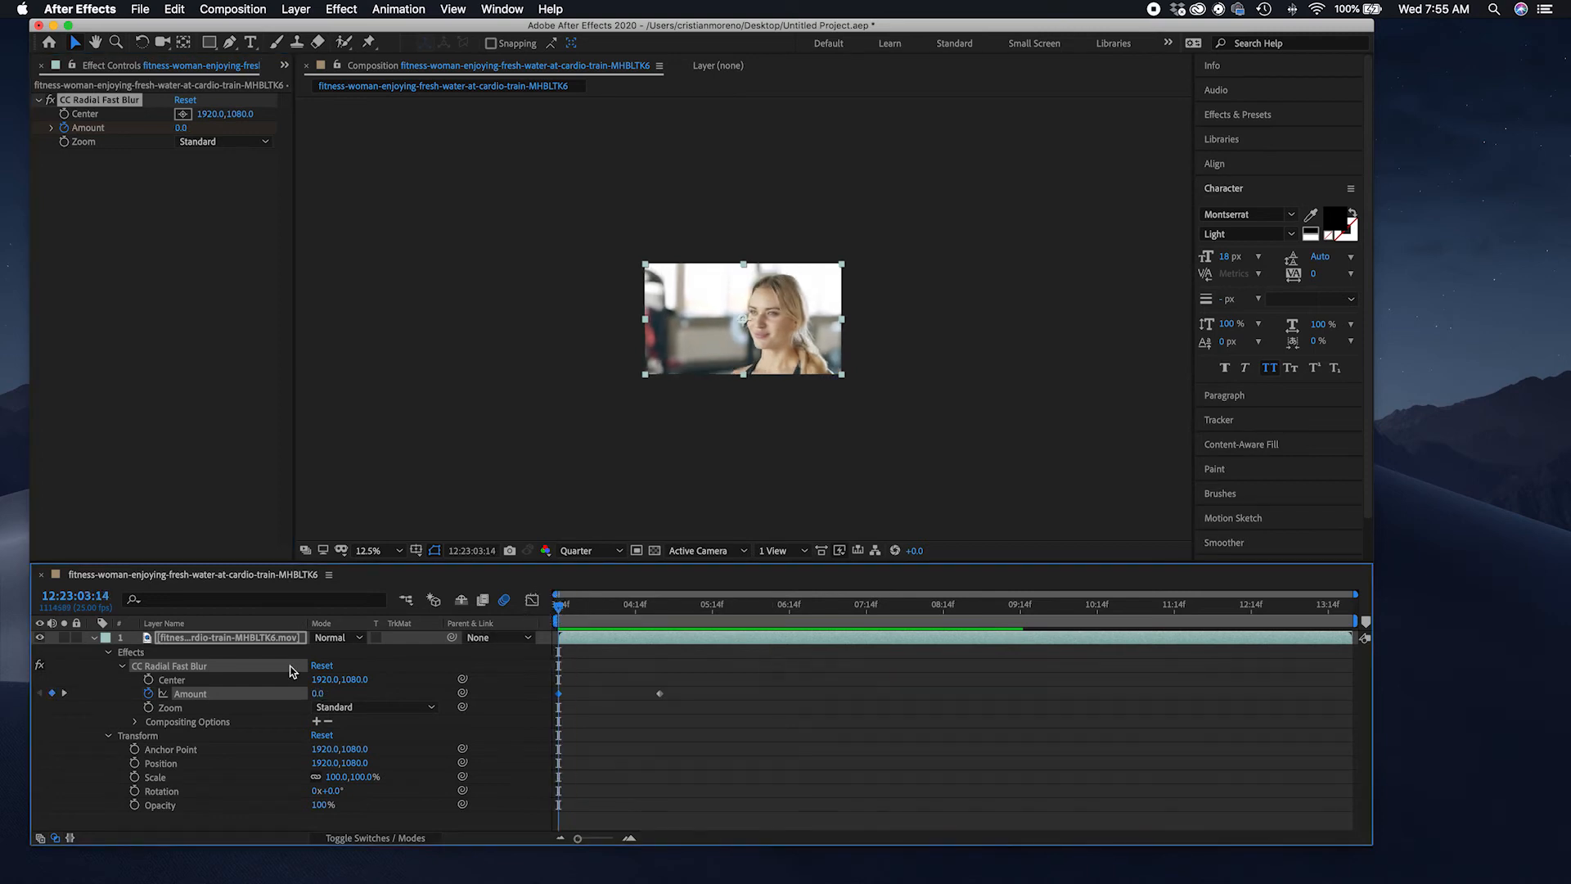
# Step: Collapse the layer's Effects group and keep its Transform properties expanded
pyautogui.click(108, 652)
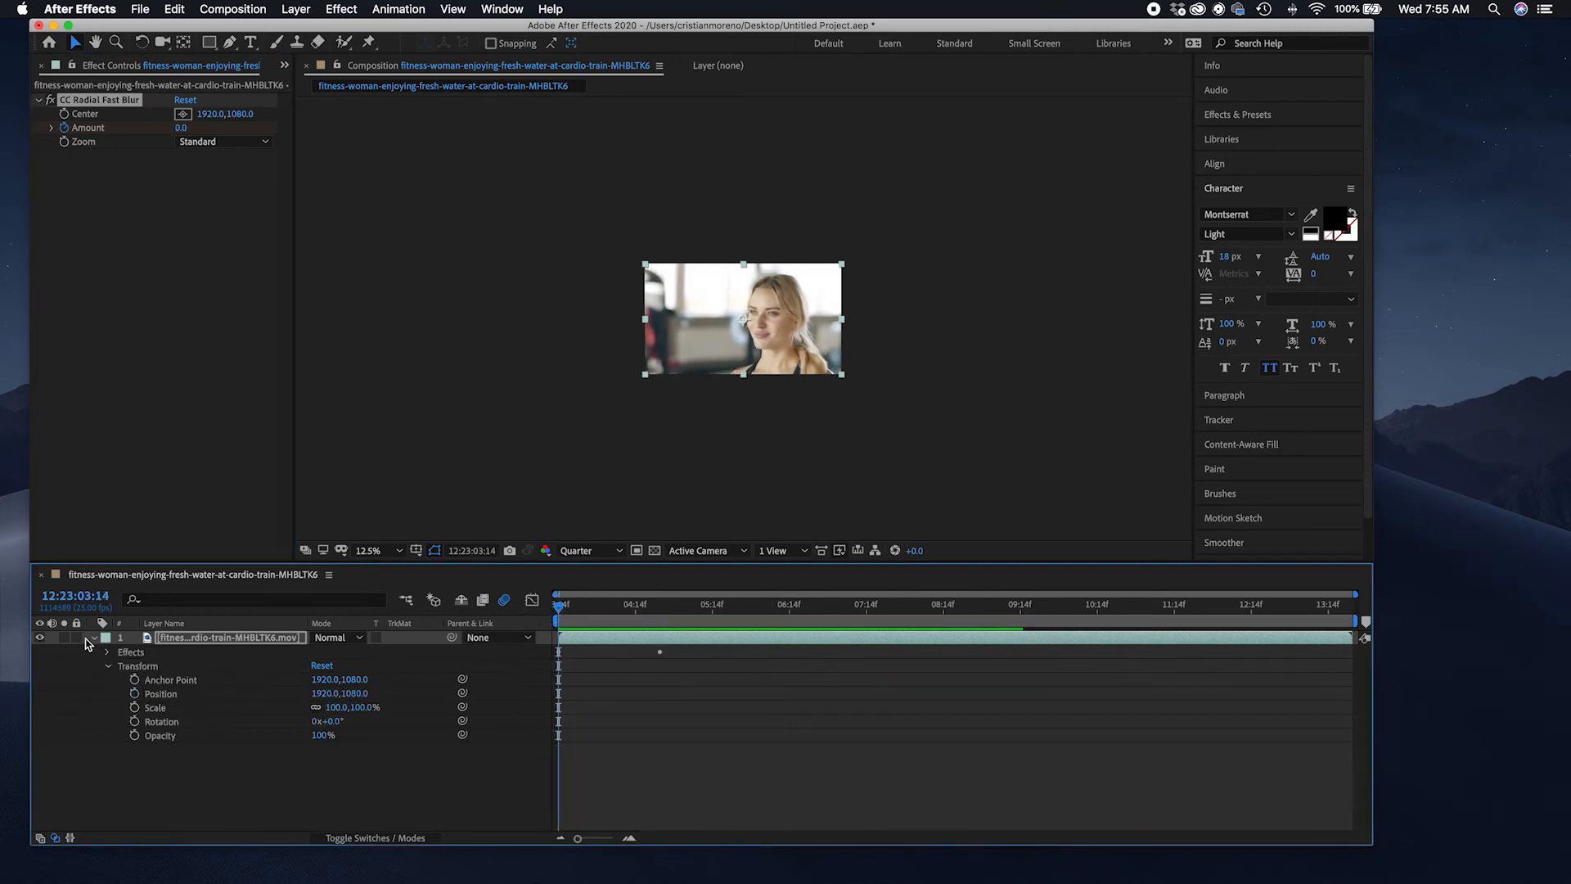
pyautogui.click(88, 643)
pyautogui.click(93, 640)
pyautogui.click(94, 639)
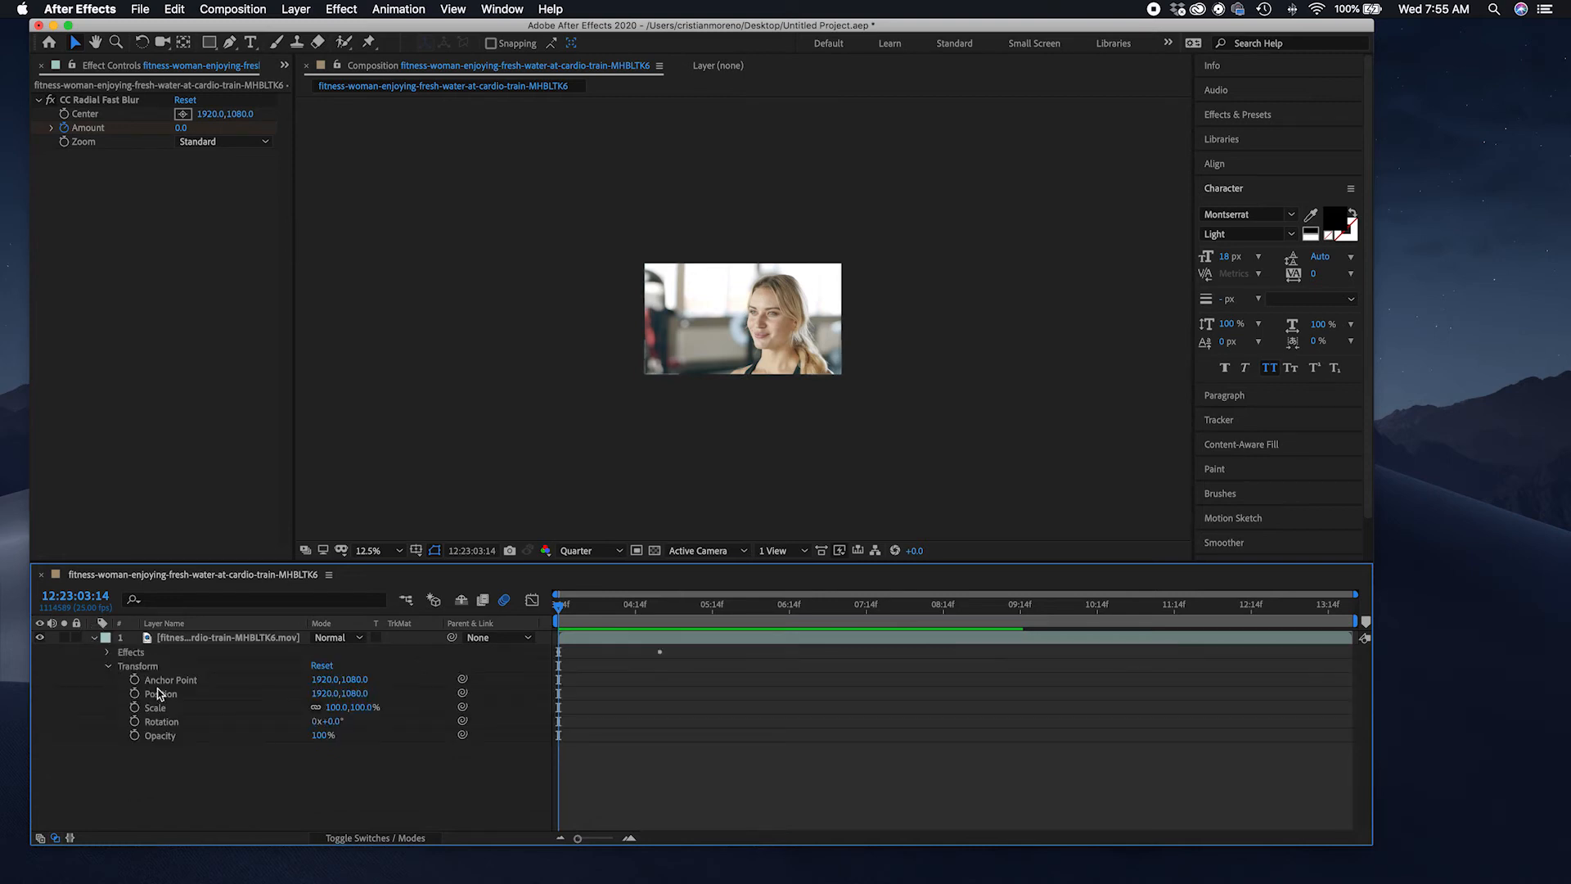
pyautogui.click(108, 666)
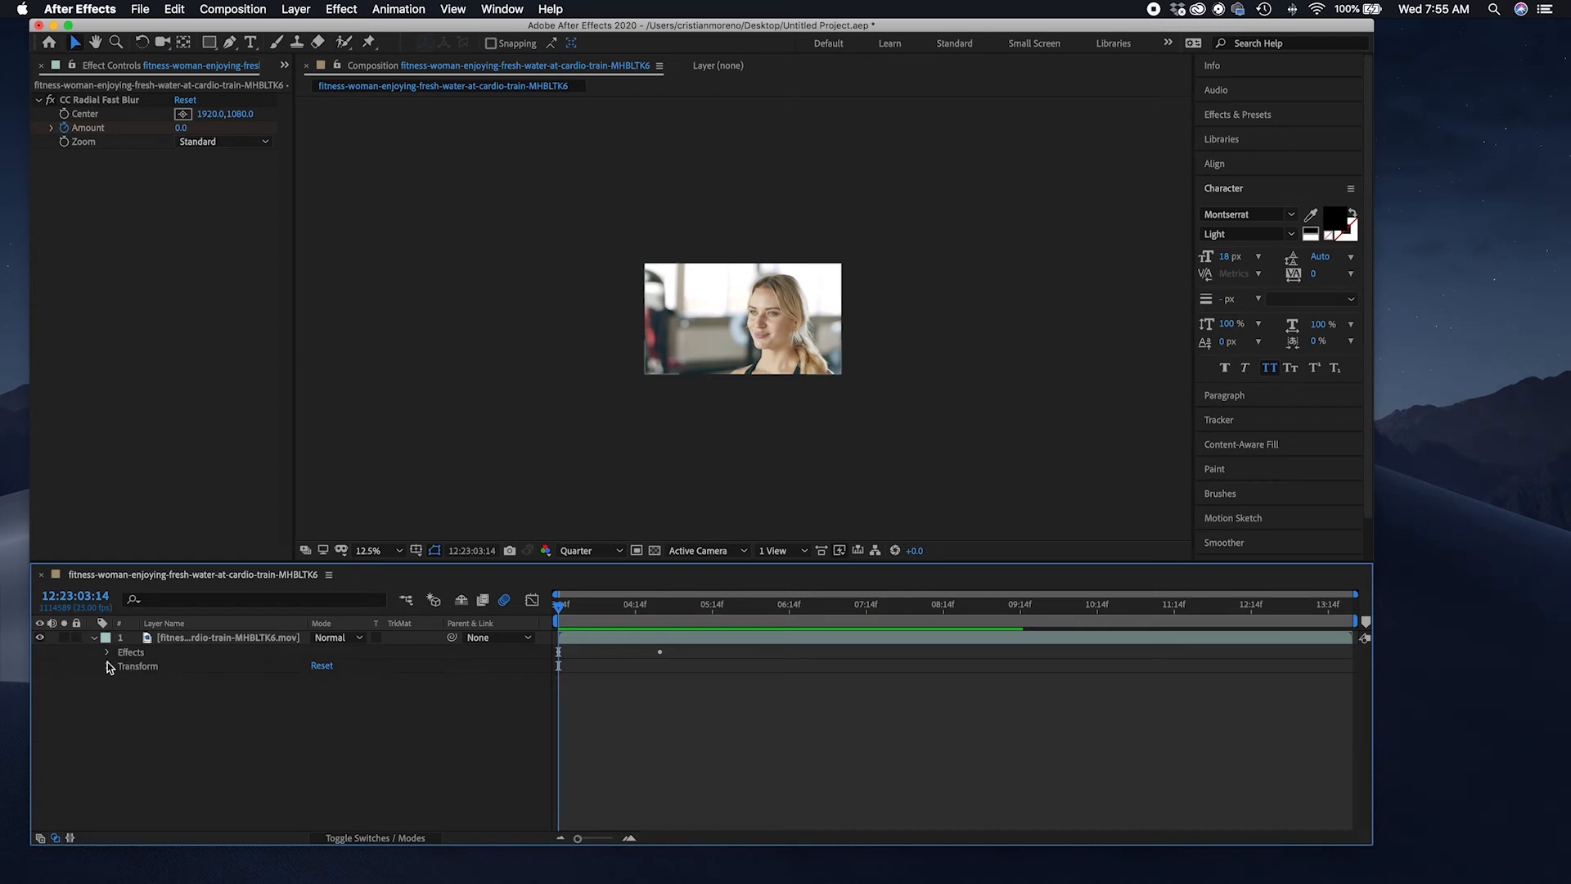
pyautogui.click(109, 666)
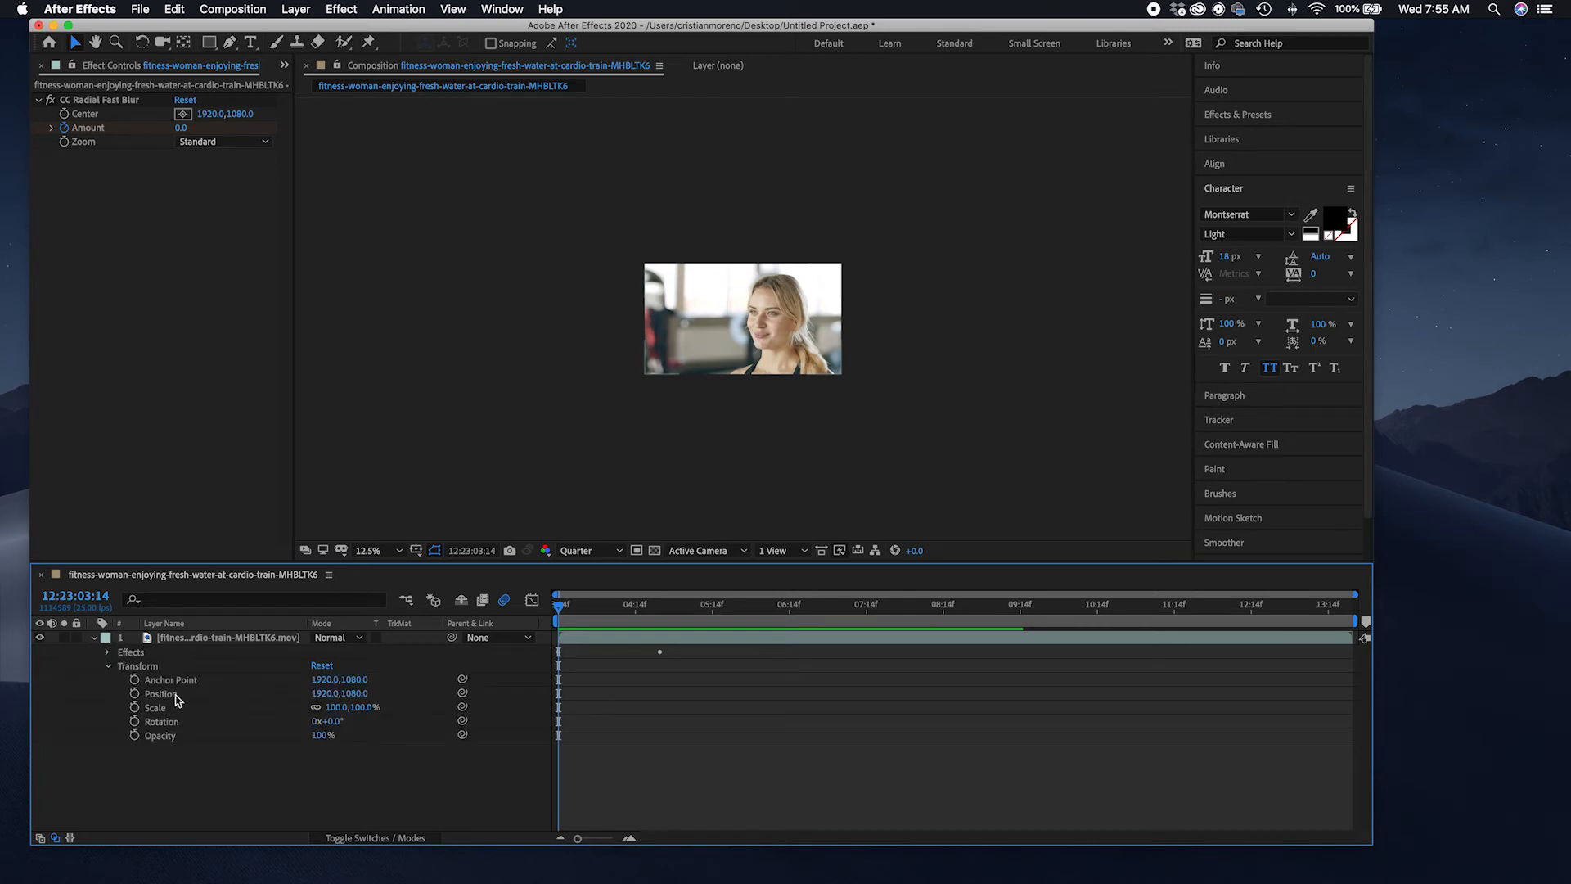
# Step: Keyframe the clip's Scale at 100% at 12:23:03:14 and at 230% at 12:23:04:22
pyautogui.click(135, 708)
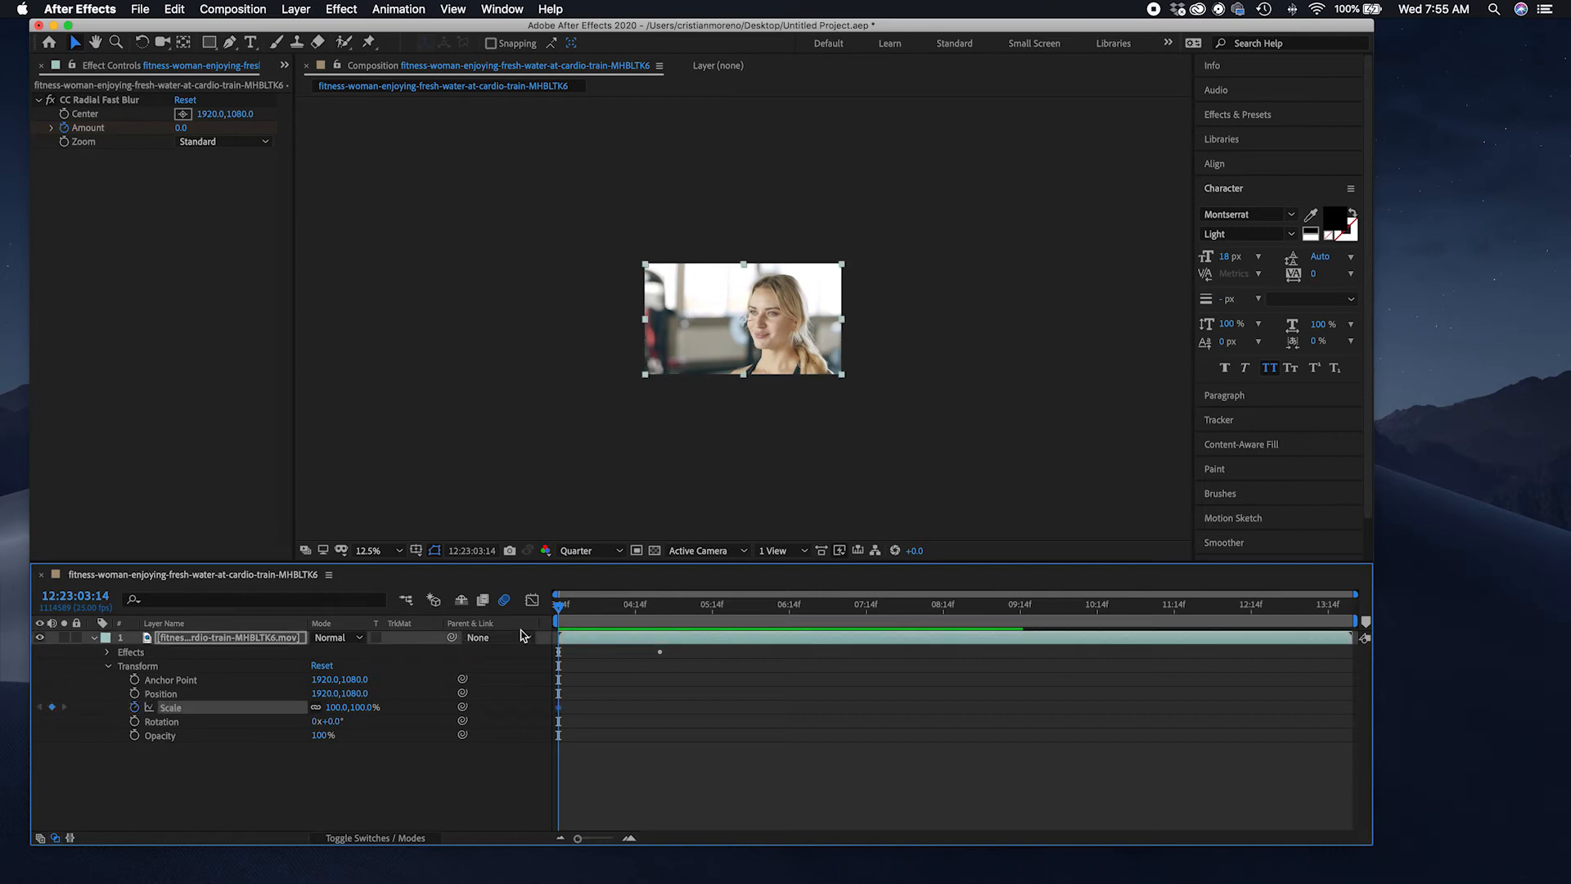
pyautogui.moveTo(558, 607); pyautogui.dragTo(660, 638)
pyautogui.moveTo(363, 708); pyautogui.dragTo(487, 729)
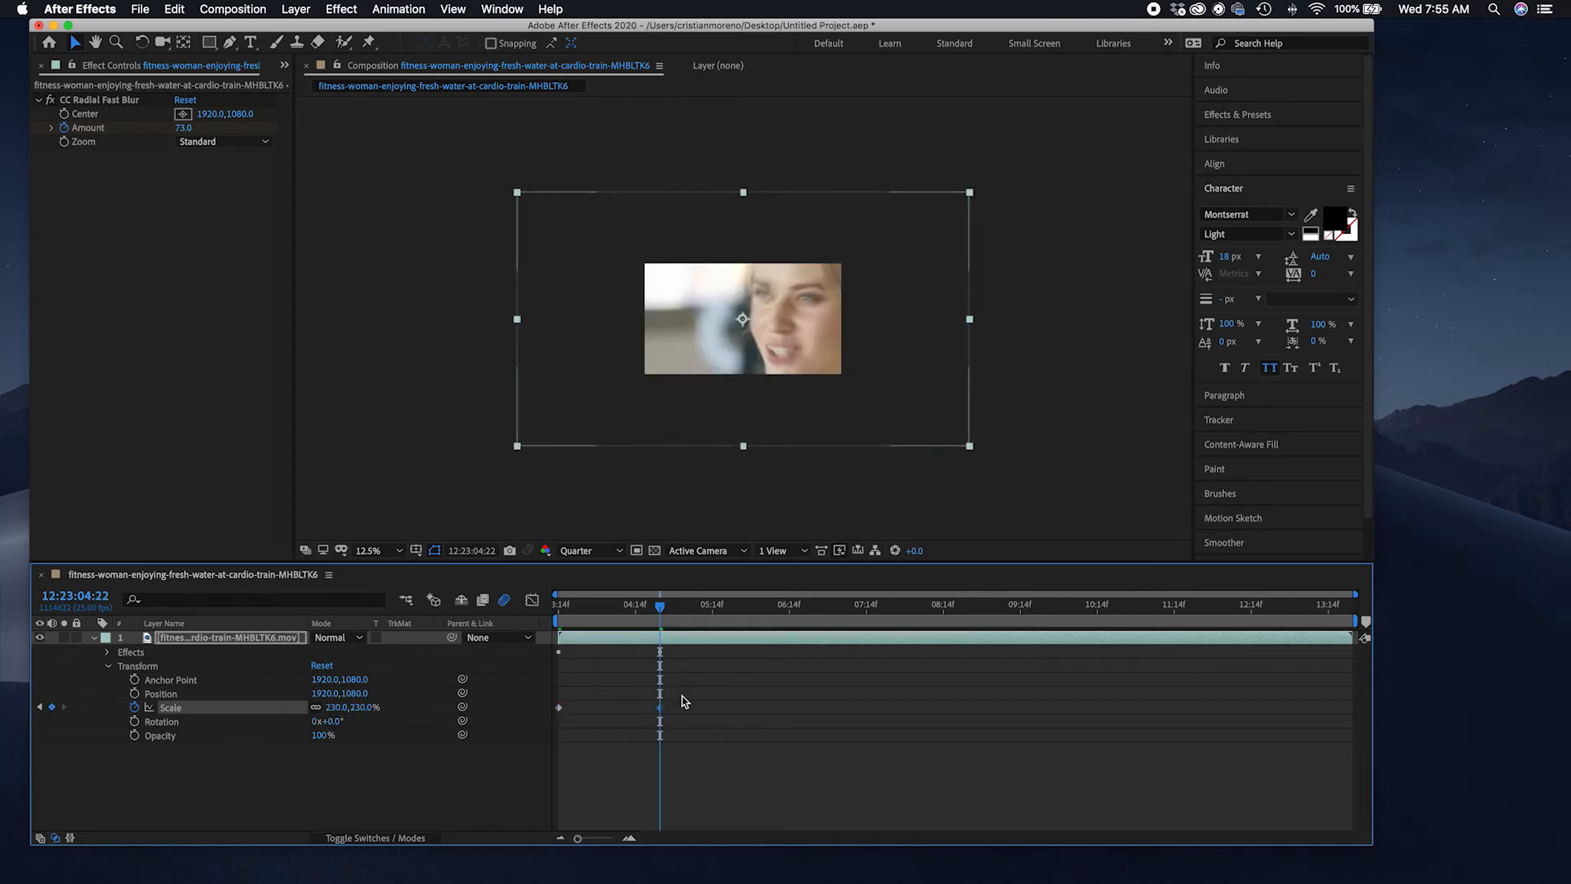
# Step: Keyframe the clip's Opacity at 100% at 12:23:03:14 and at 0% at 12:23:04:02
pyautogui.click(171, 736)
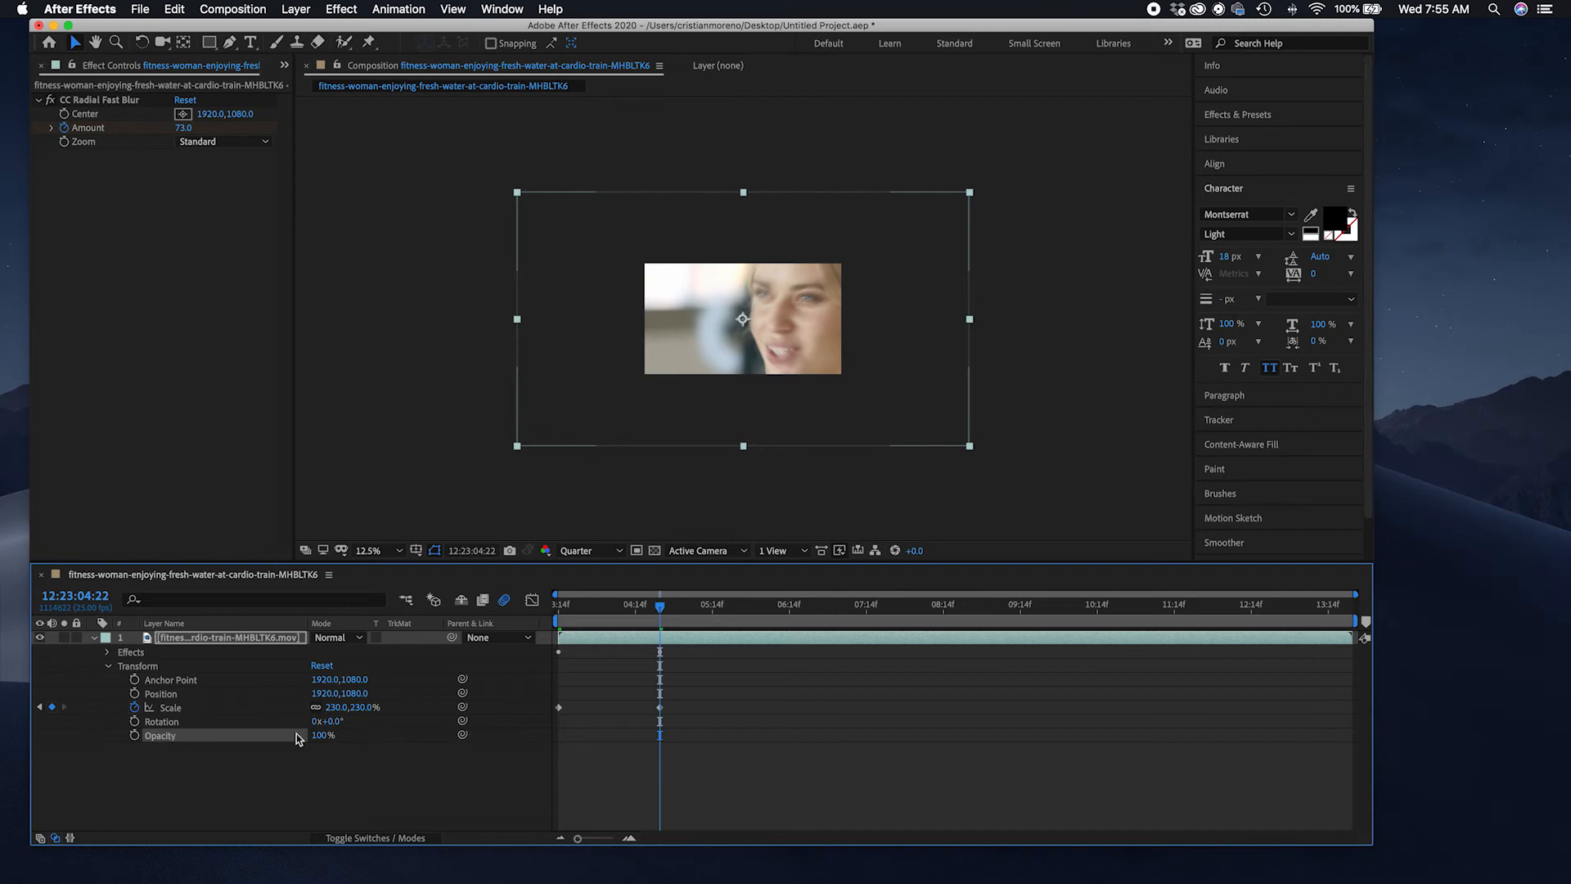
pyautogui.click(578, 614)
pyautogui.moveTo(579, 616); pyautogui.dragTo(558, 615)
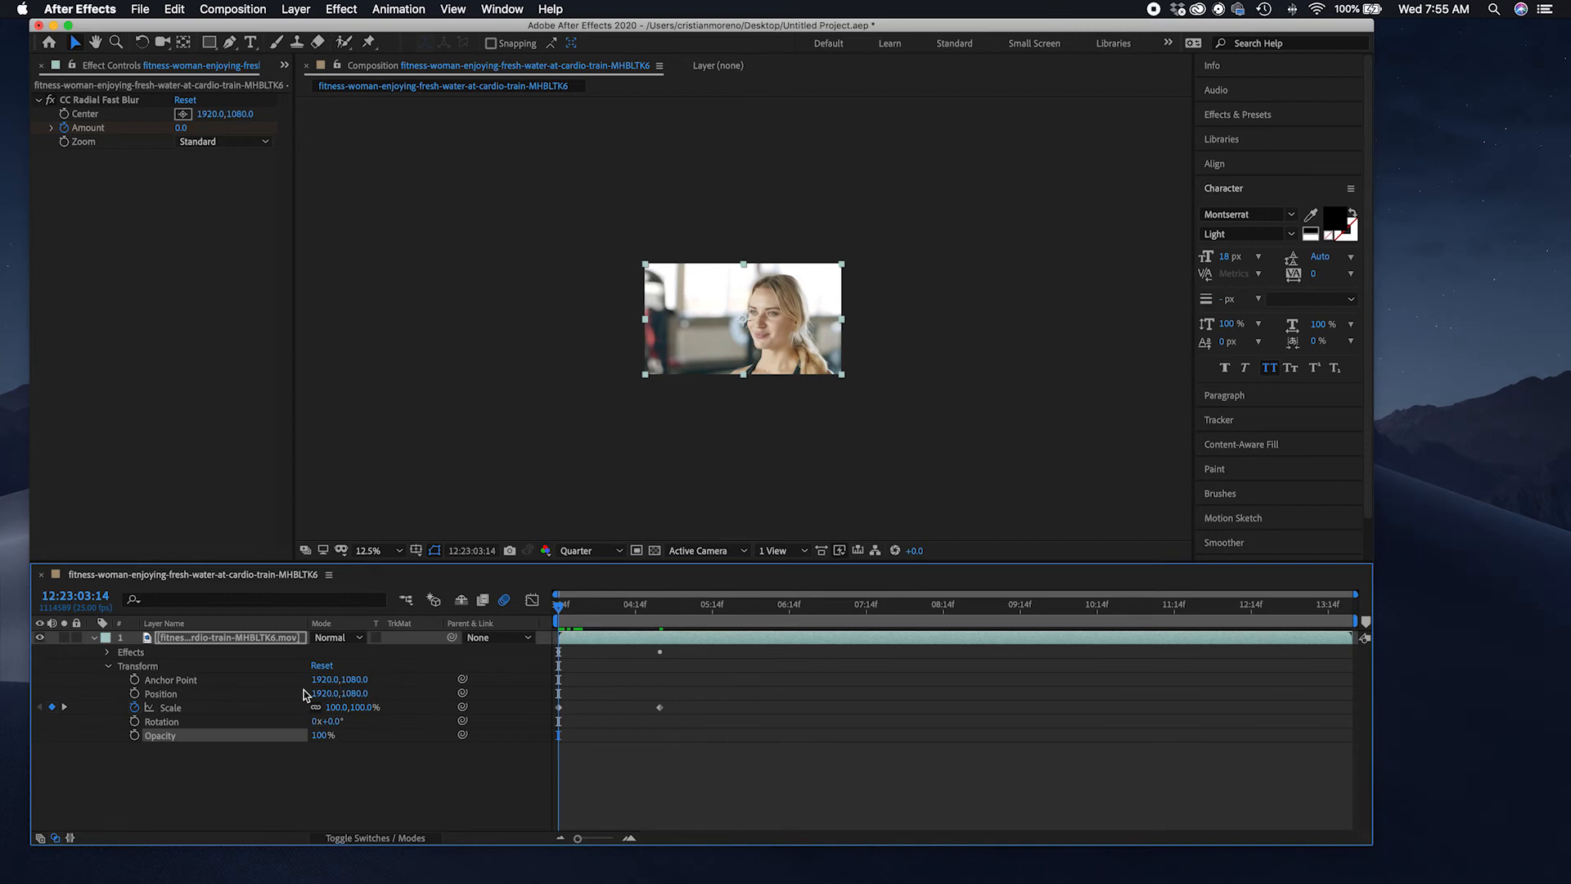
pyautogui.click(135, 736)
pyautogui.moveTo(556, 615); pyautogui.dragTo(598, 615)
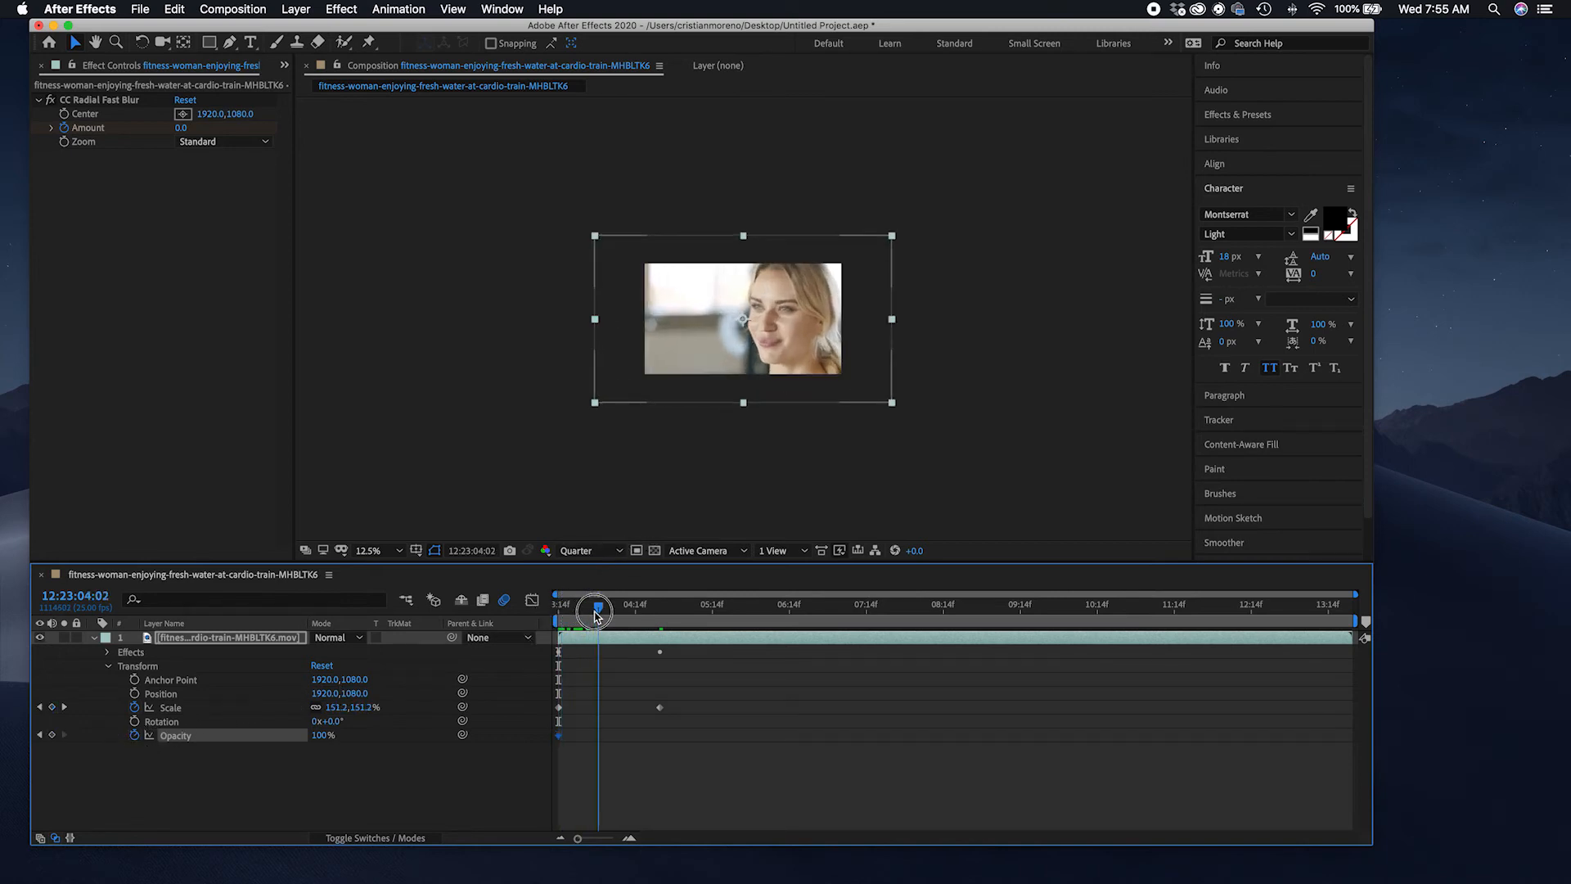
pyautogui.moveTo(323, 735); pyautogui.dragTo(236, 735)
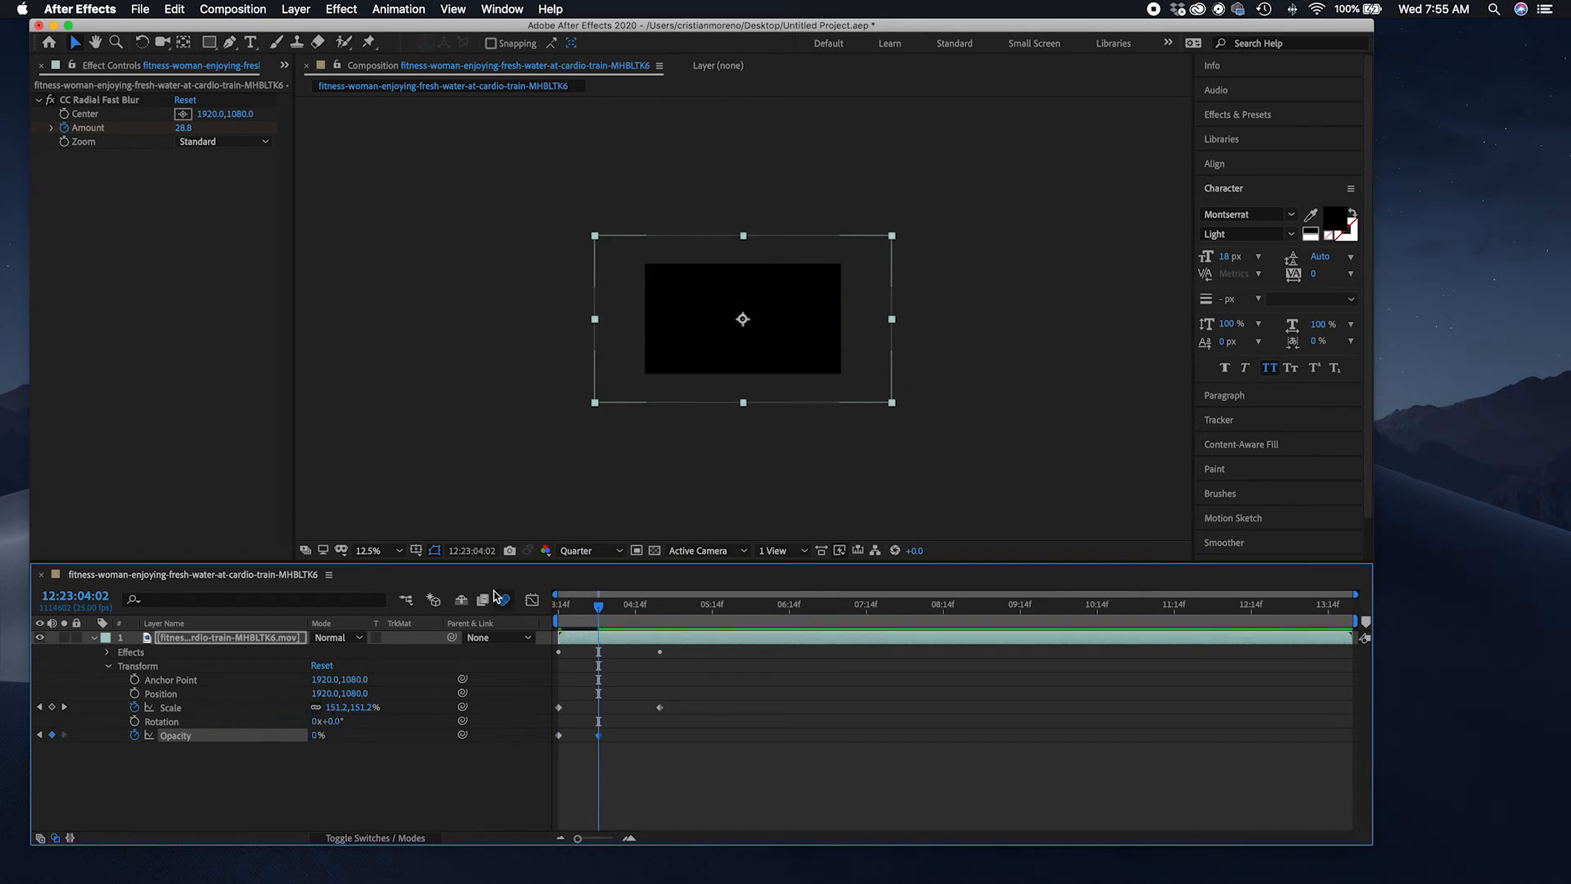
# Step: Preview the clip's opacity fade from 12:23:03:14
pyautogui.click(555, 615)
pyautogui.press('space')
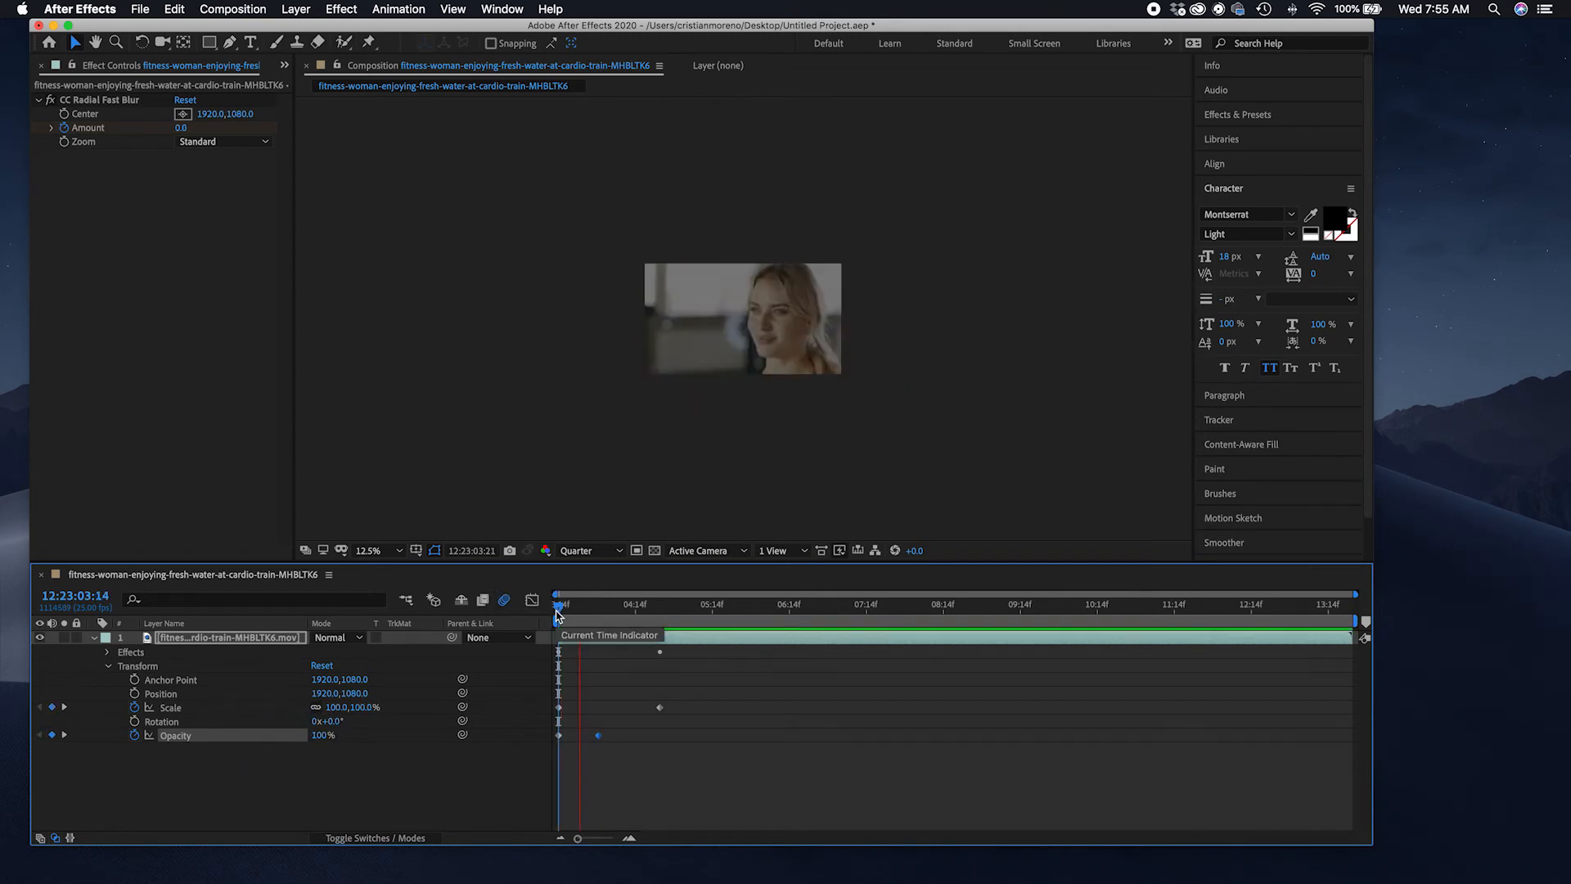
pyautogui.press('space')
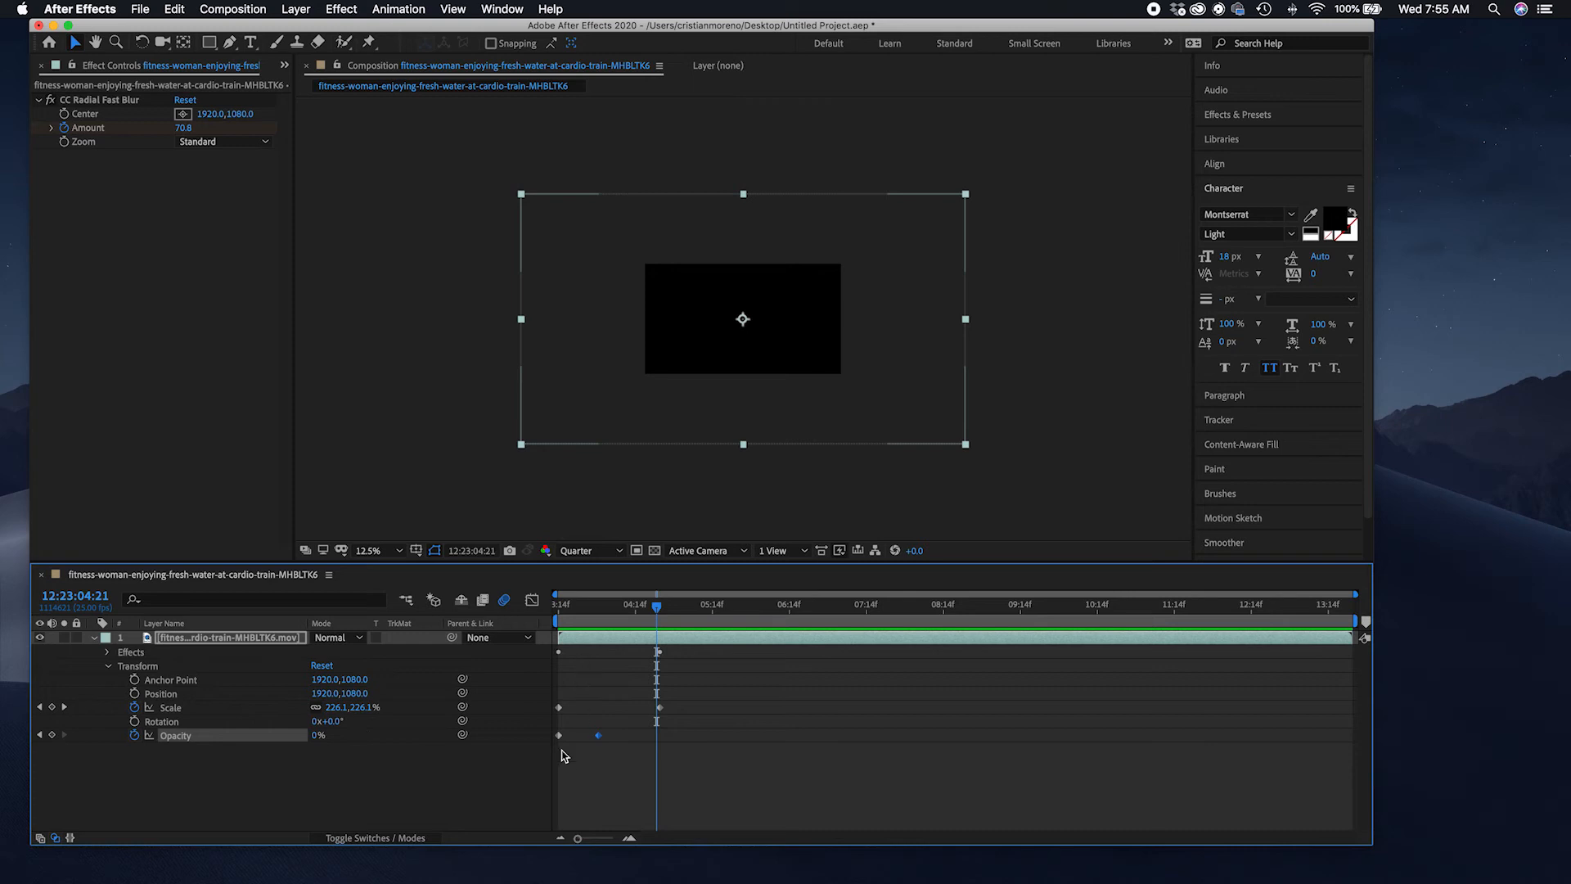
# Step: Review the layer's Effects and Transform groups by collapsing and expanding them, ending with both groups expanded
pyautogui.click(109, 666)
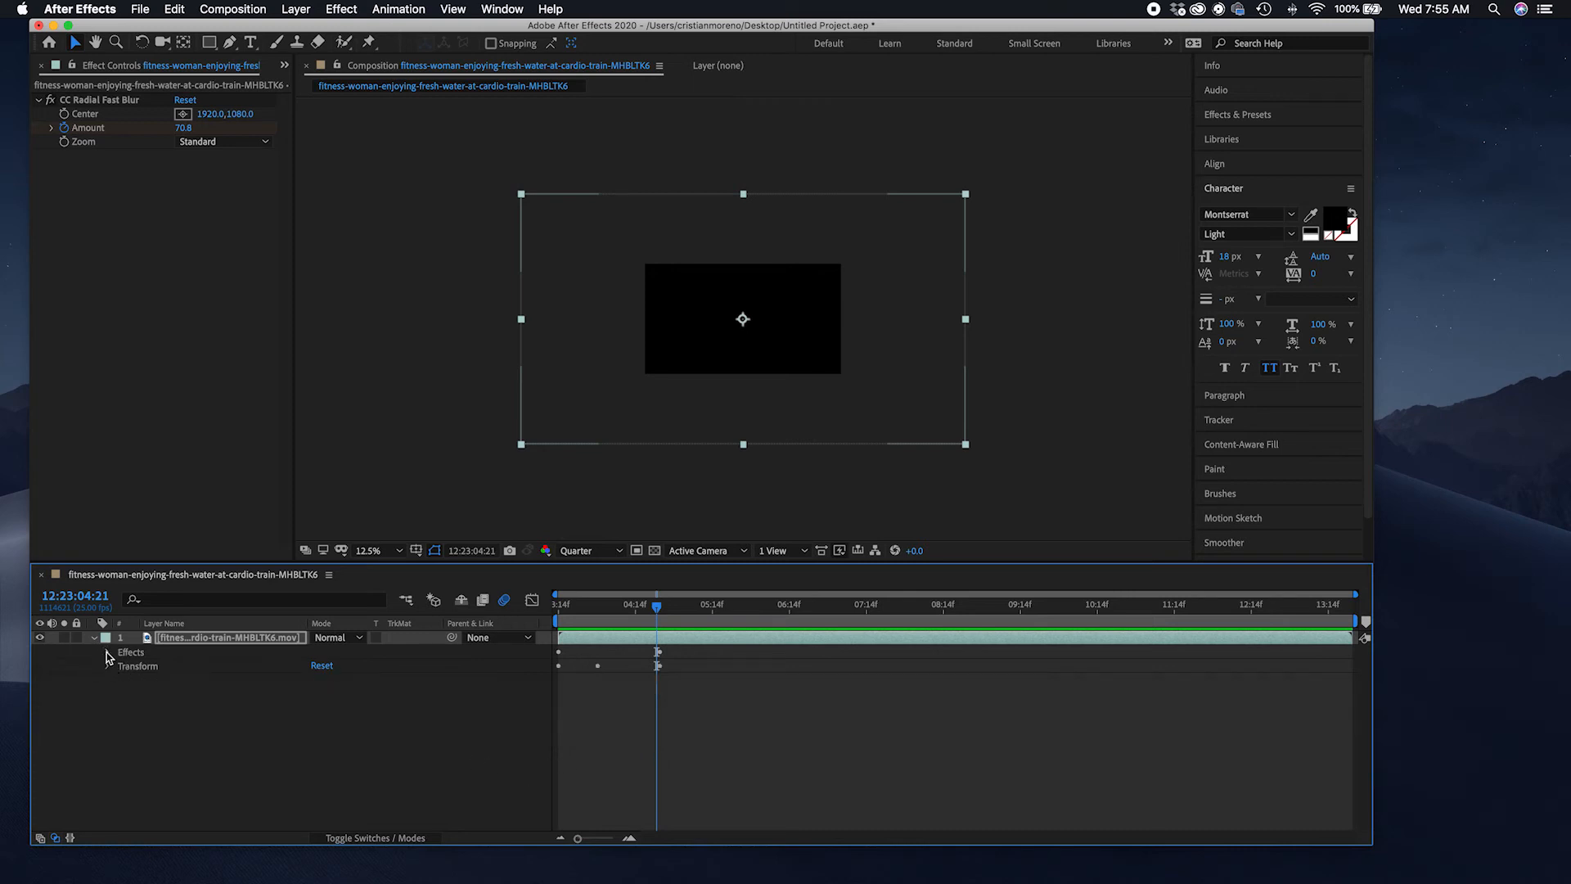
pyautogui.click(94, 639)
pyautogui.click(95, 639)
pyautogui.click(107, 652)
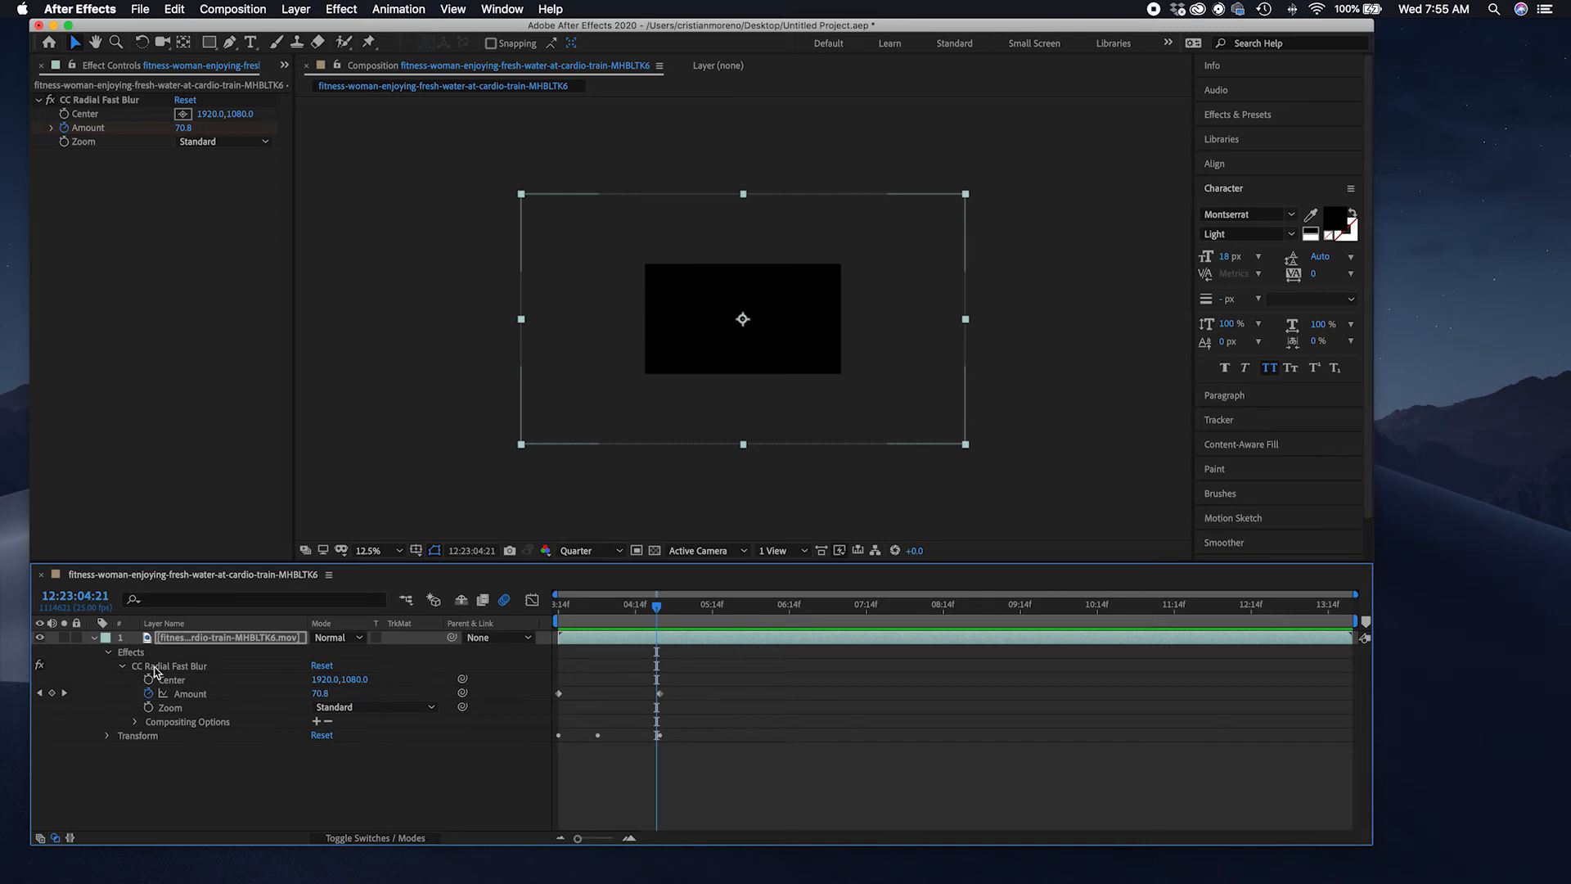
pyautogui.click(107, 653)
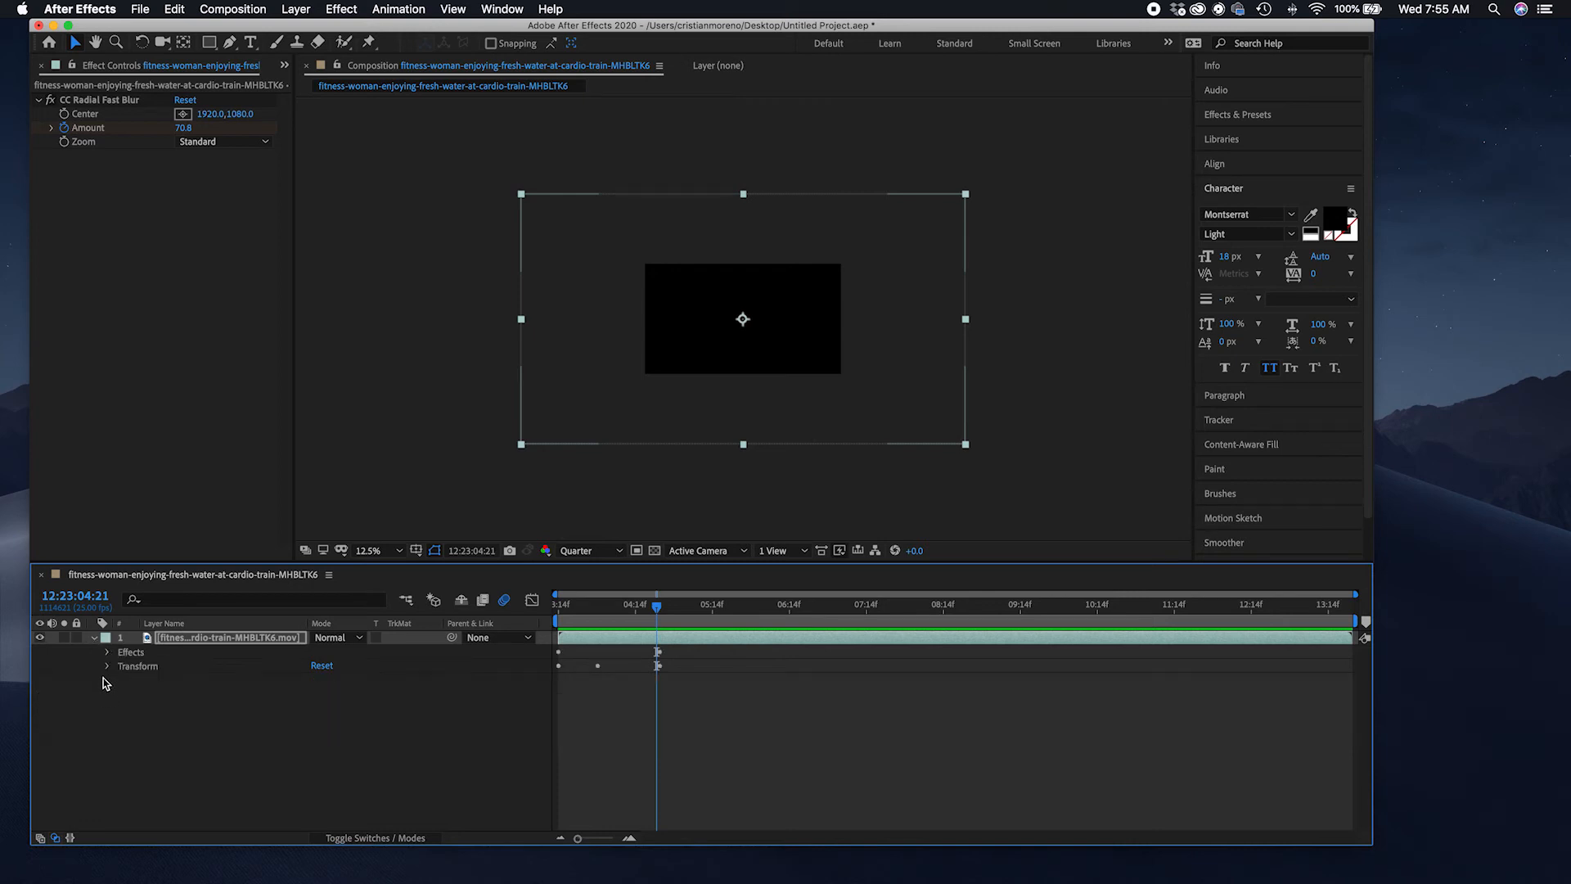
pyautogui.click(108, 666)
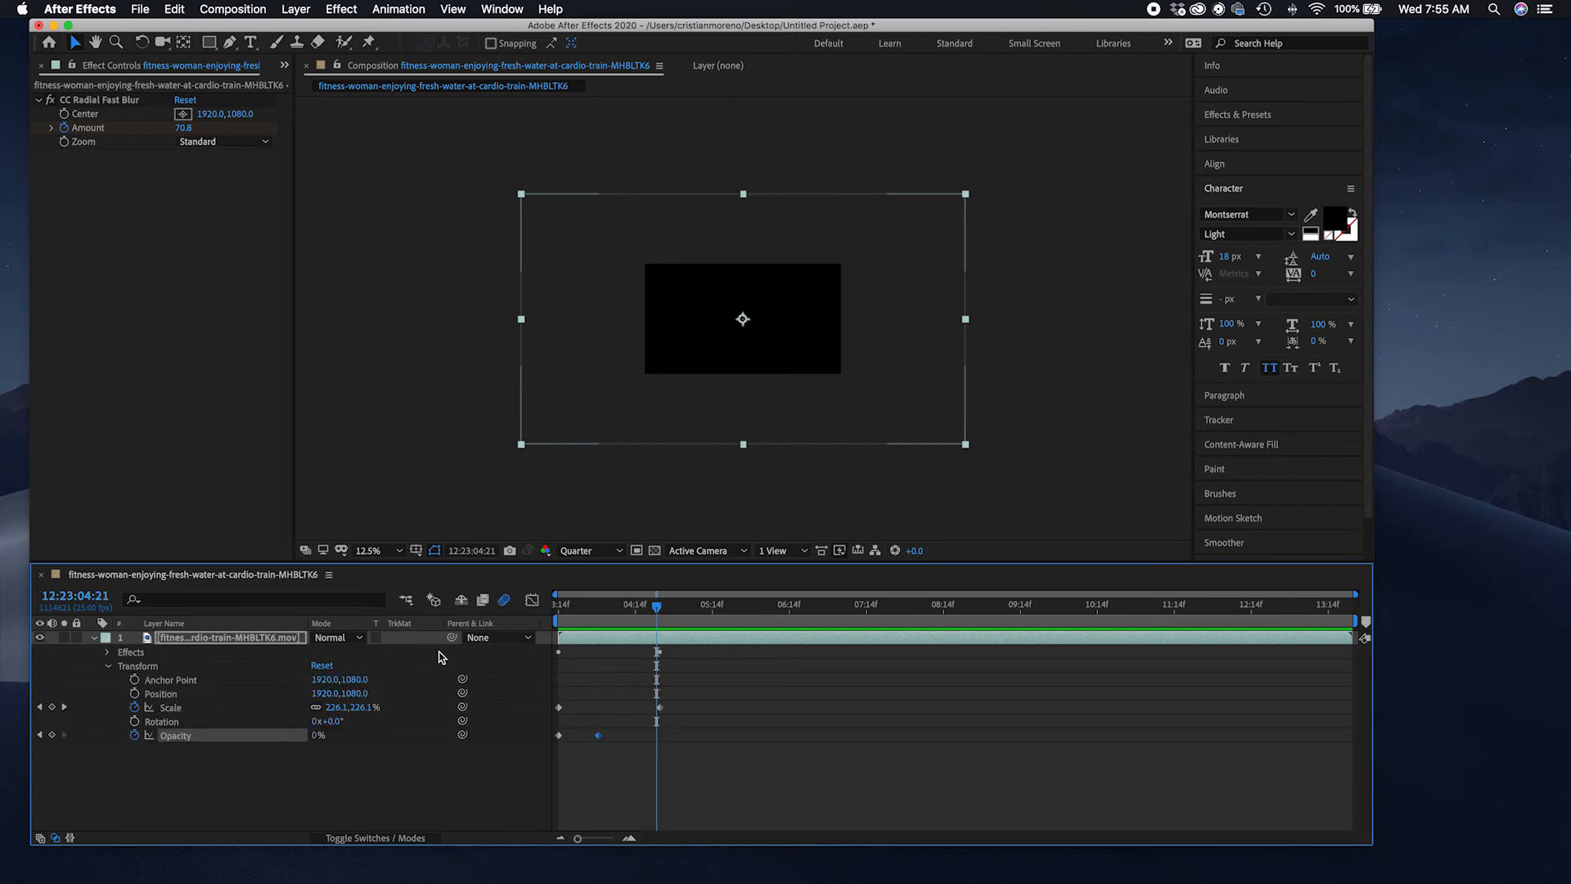
pyautogui.click(108, 652)
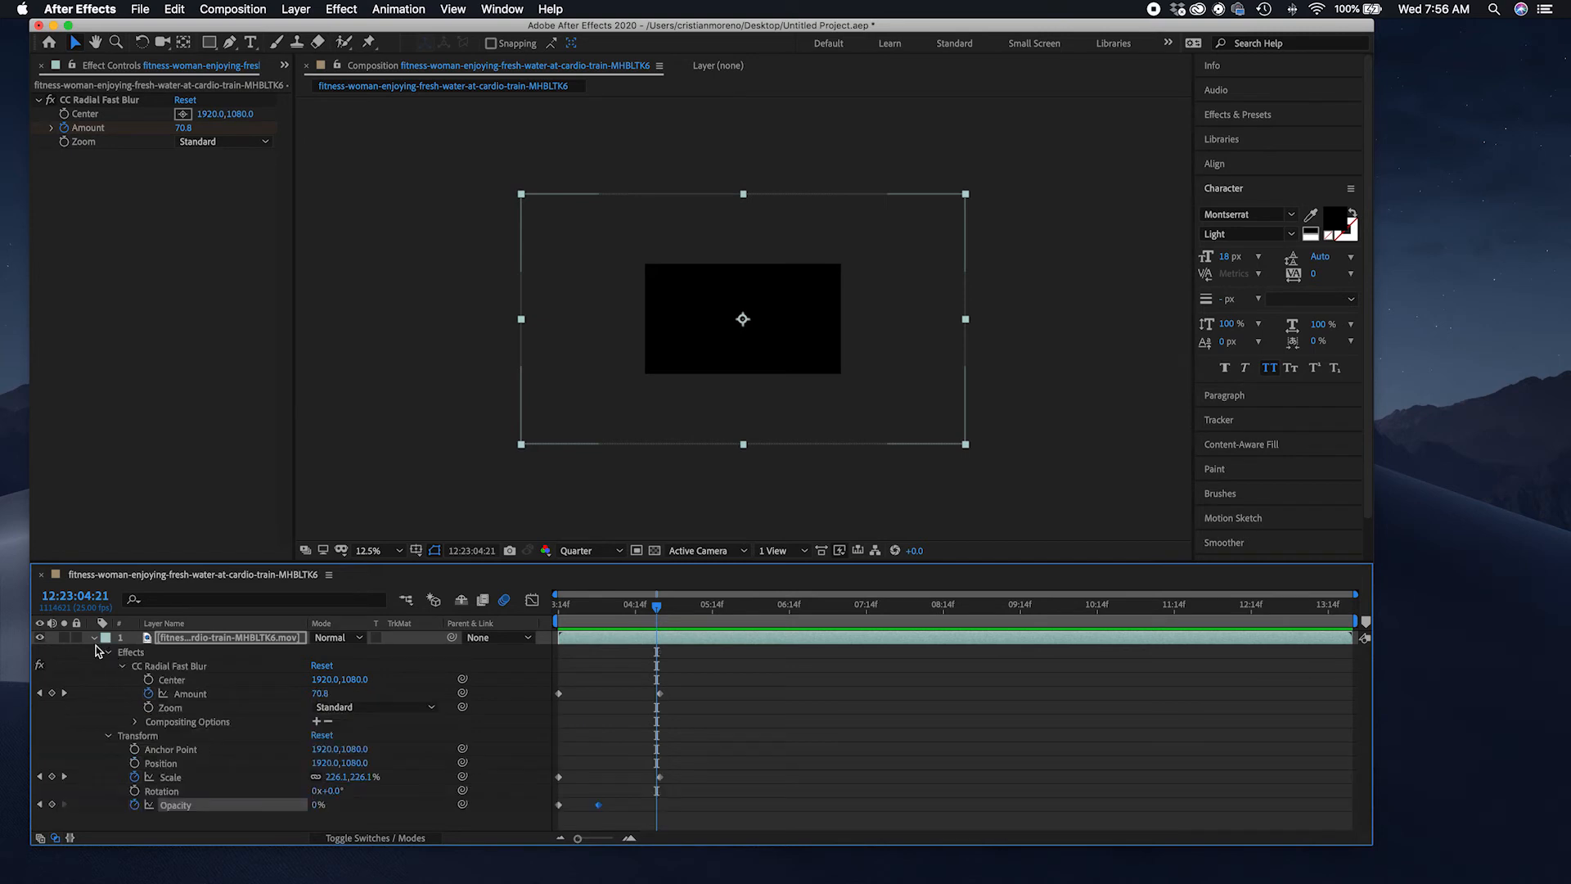
# Step: Collapse the layer, reveal only its keyframed properties, and collapse it again
pyautogui.click(95, 638)
pyautogui.click(95, 641)
pyautogui.click(95, 641)
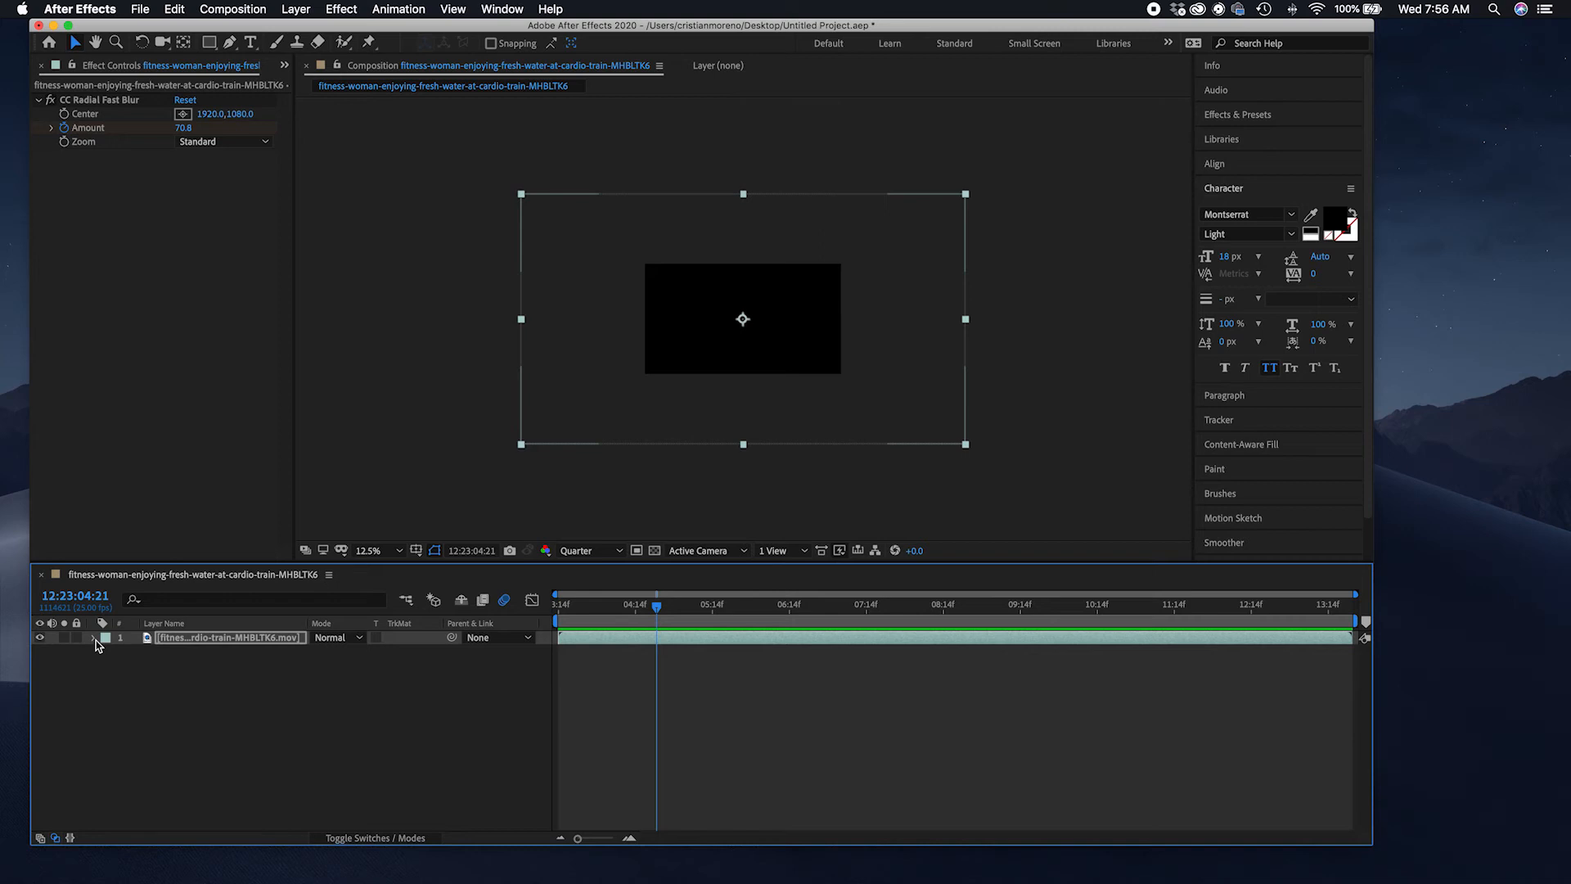
pyautogui.press('u')
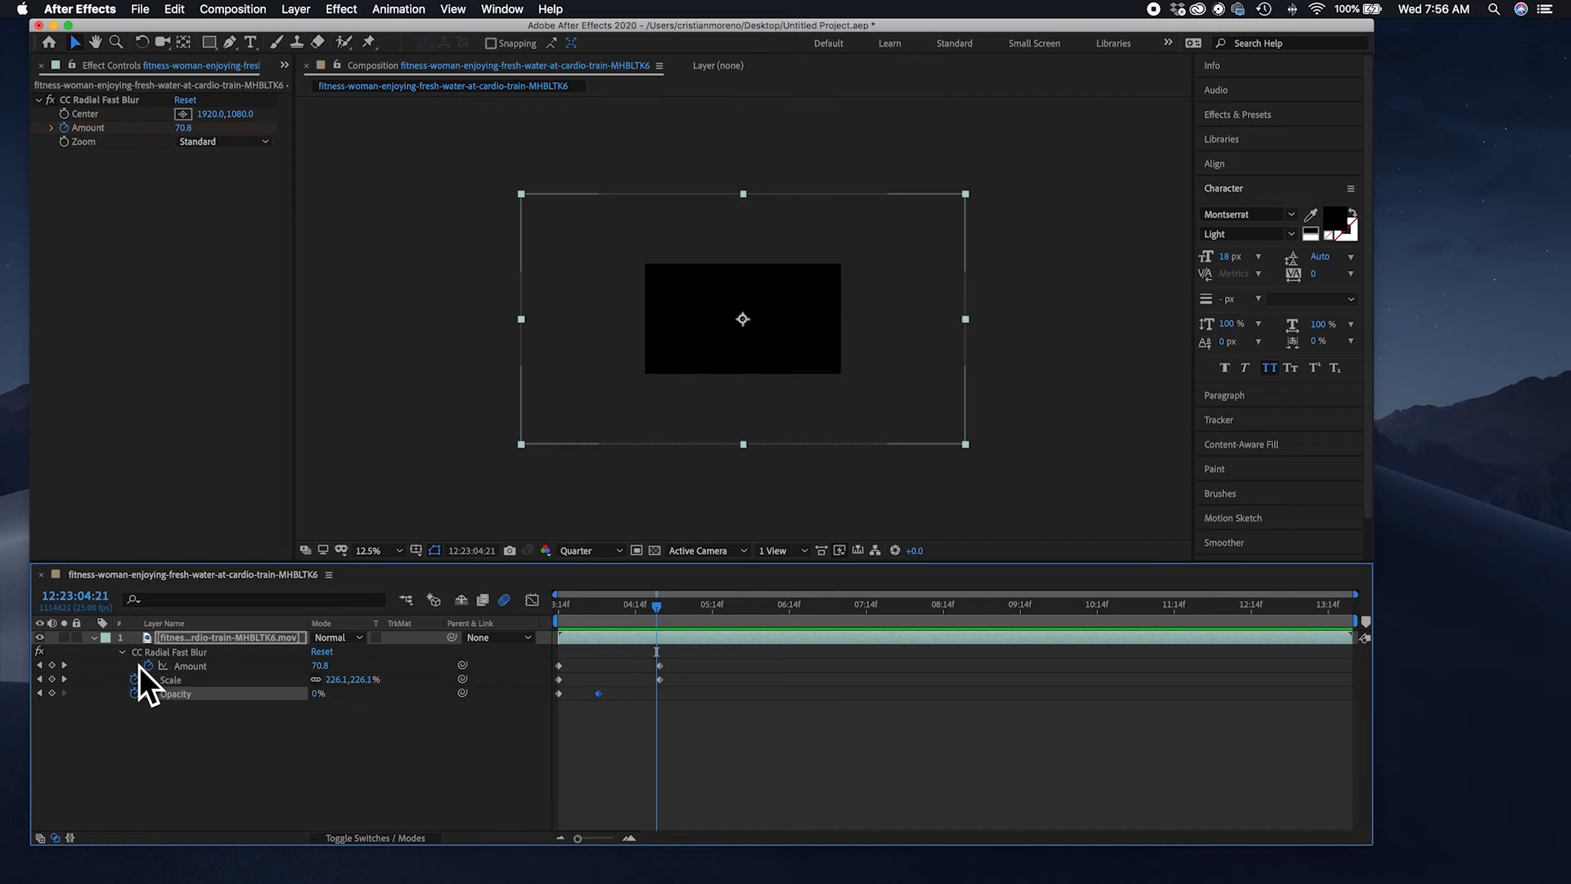
pyautogui.click(96, 638)
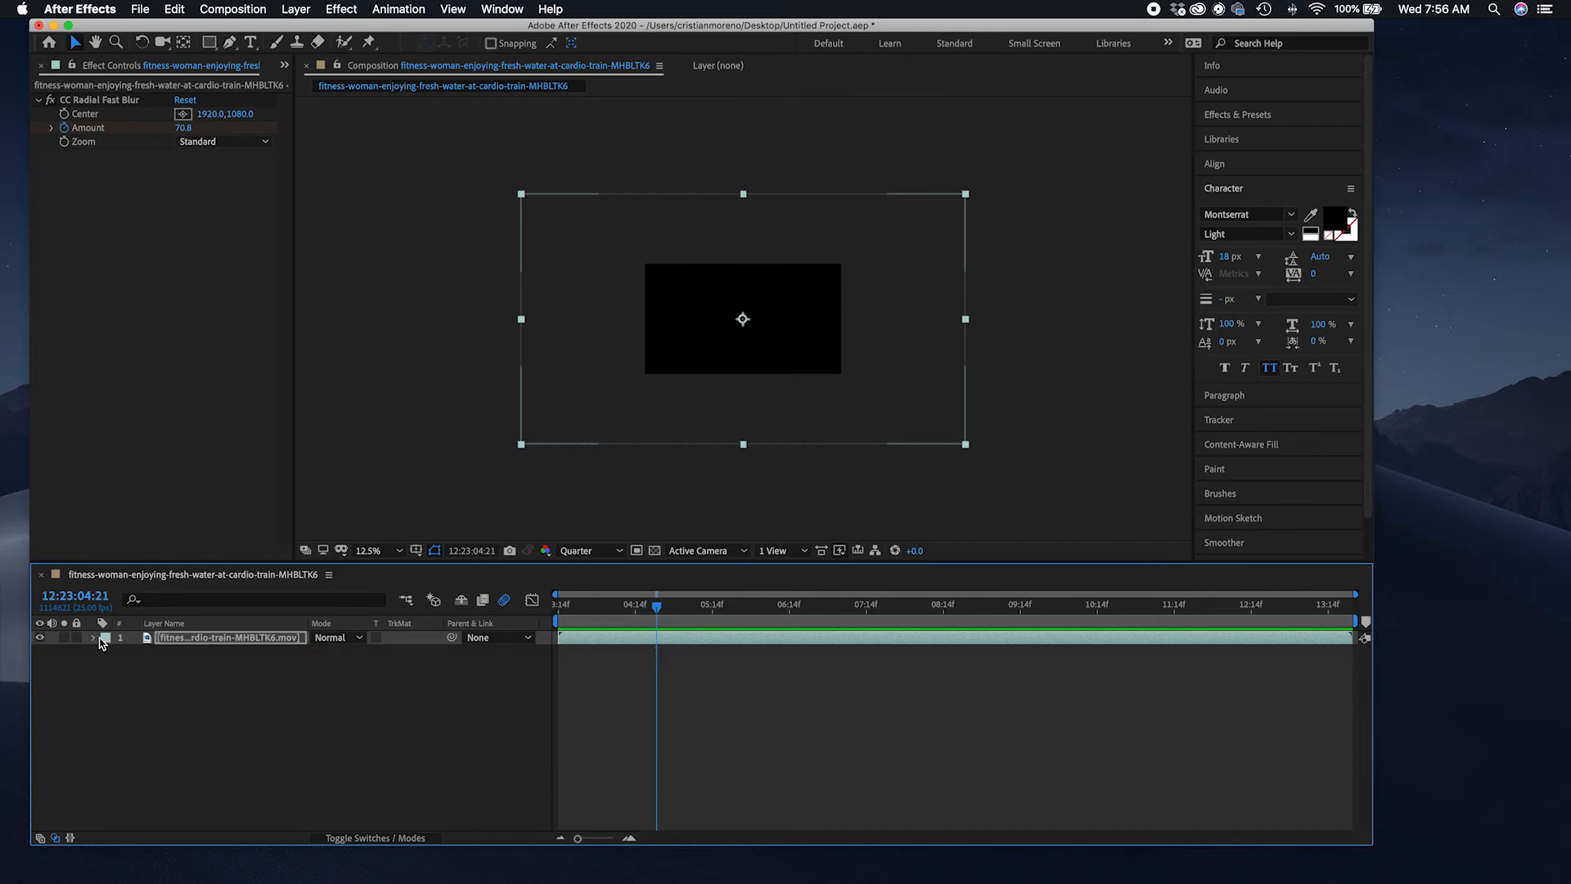
pyautogui.click(95, 638)
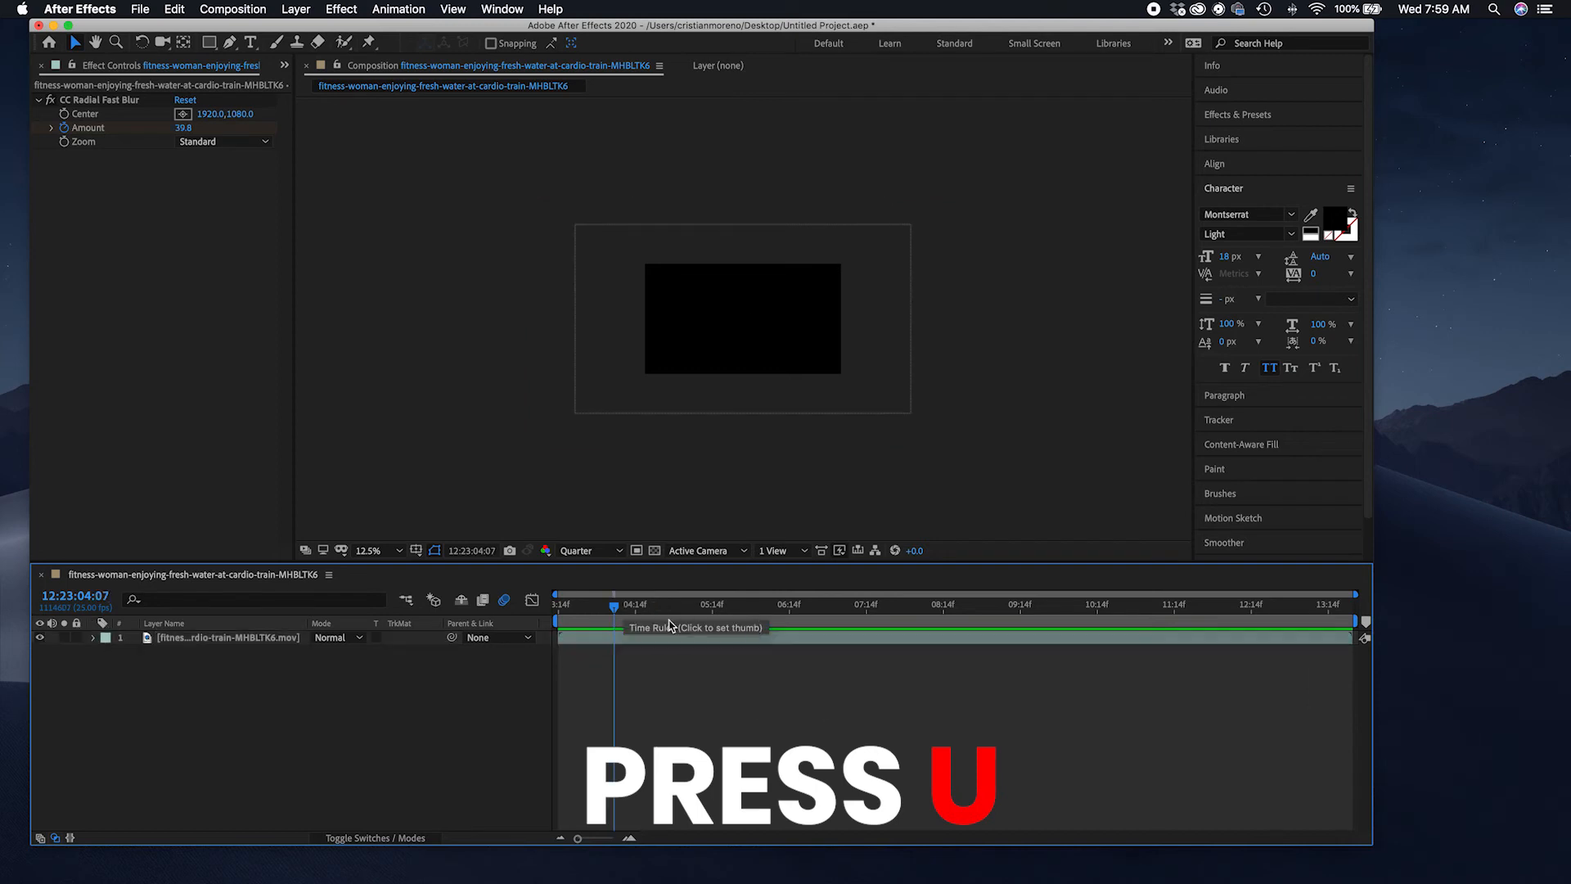
# Step: Set the work area from 12:23:03:24 to 12:23:05:12 and preview that range
pyautogui.moveTo(657, 606); pyautogui.dragTo(589, 612)
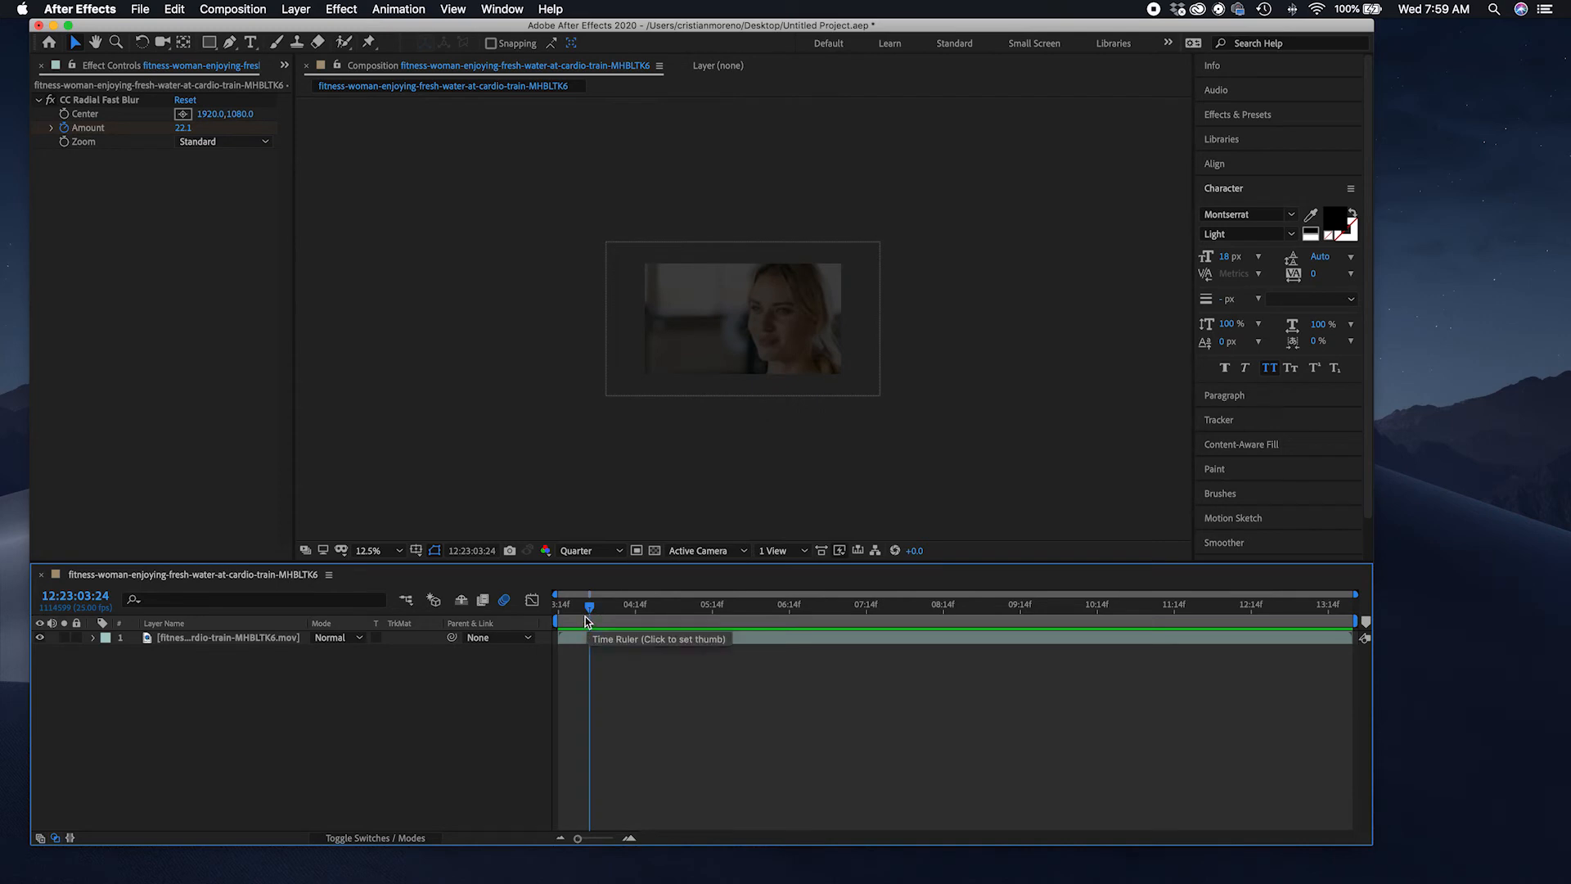
pyautogui.press('b')
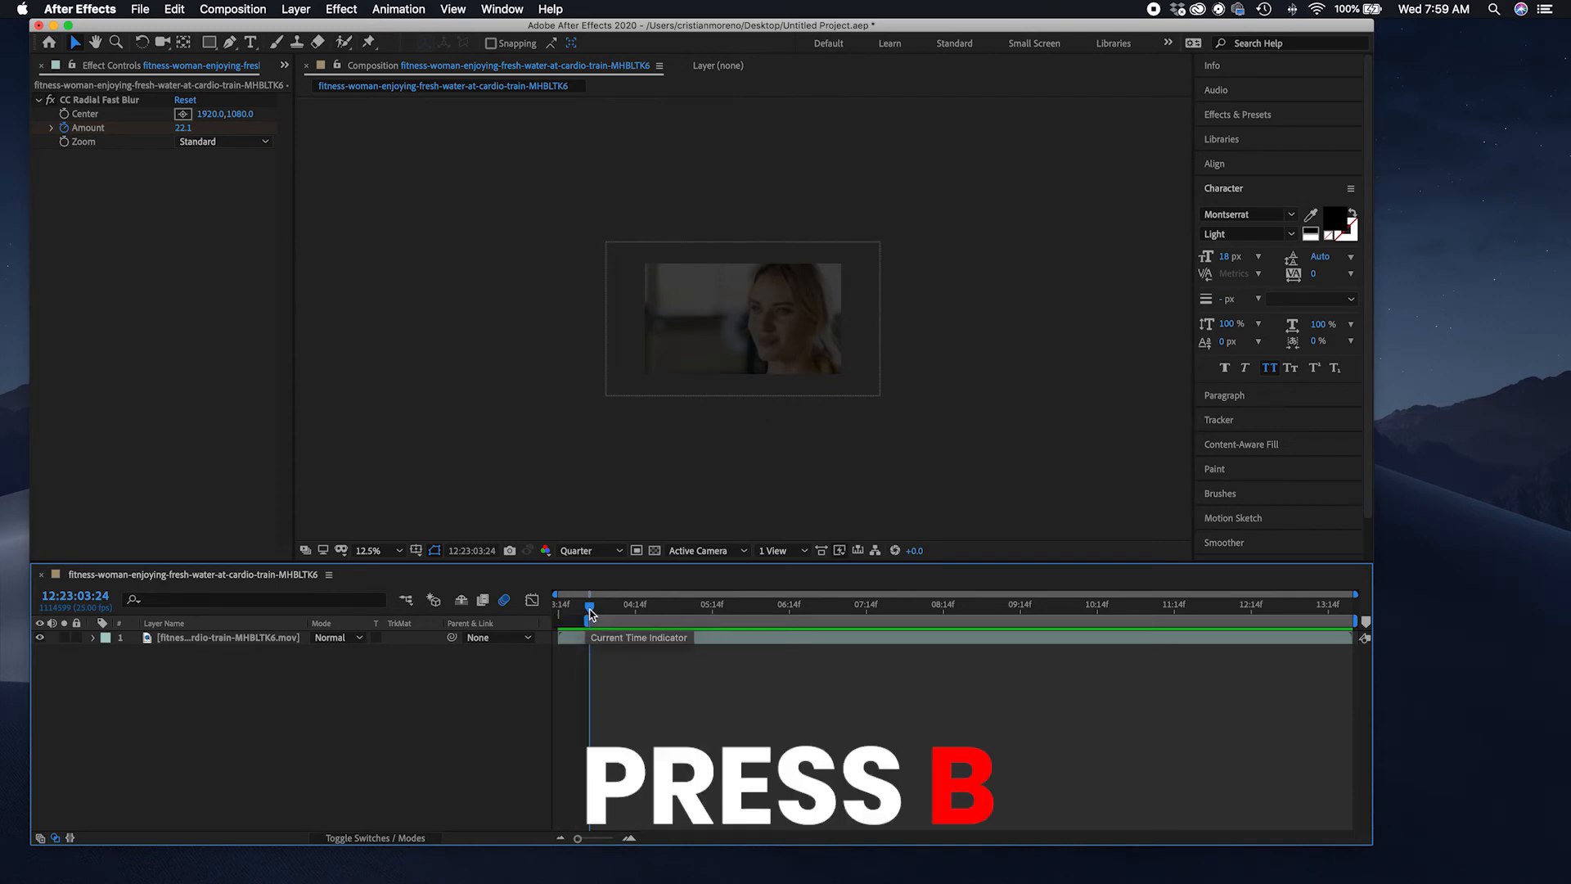
pyautogui.moveTo(589, 607); pyautogui.dragTo(701, 639)
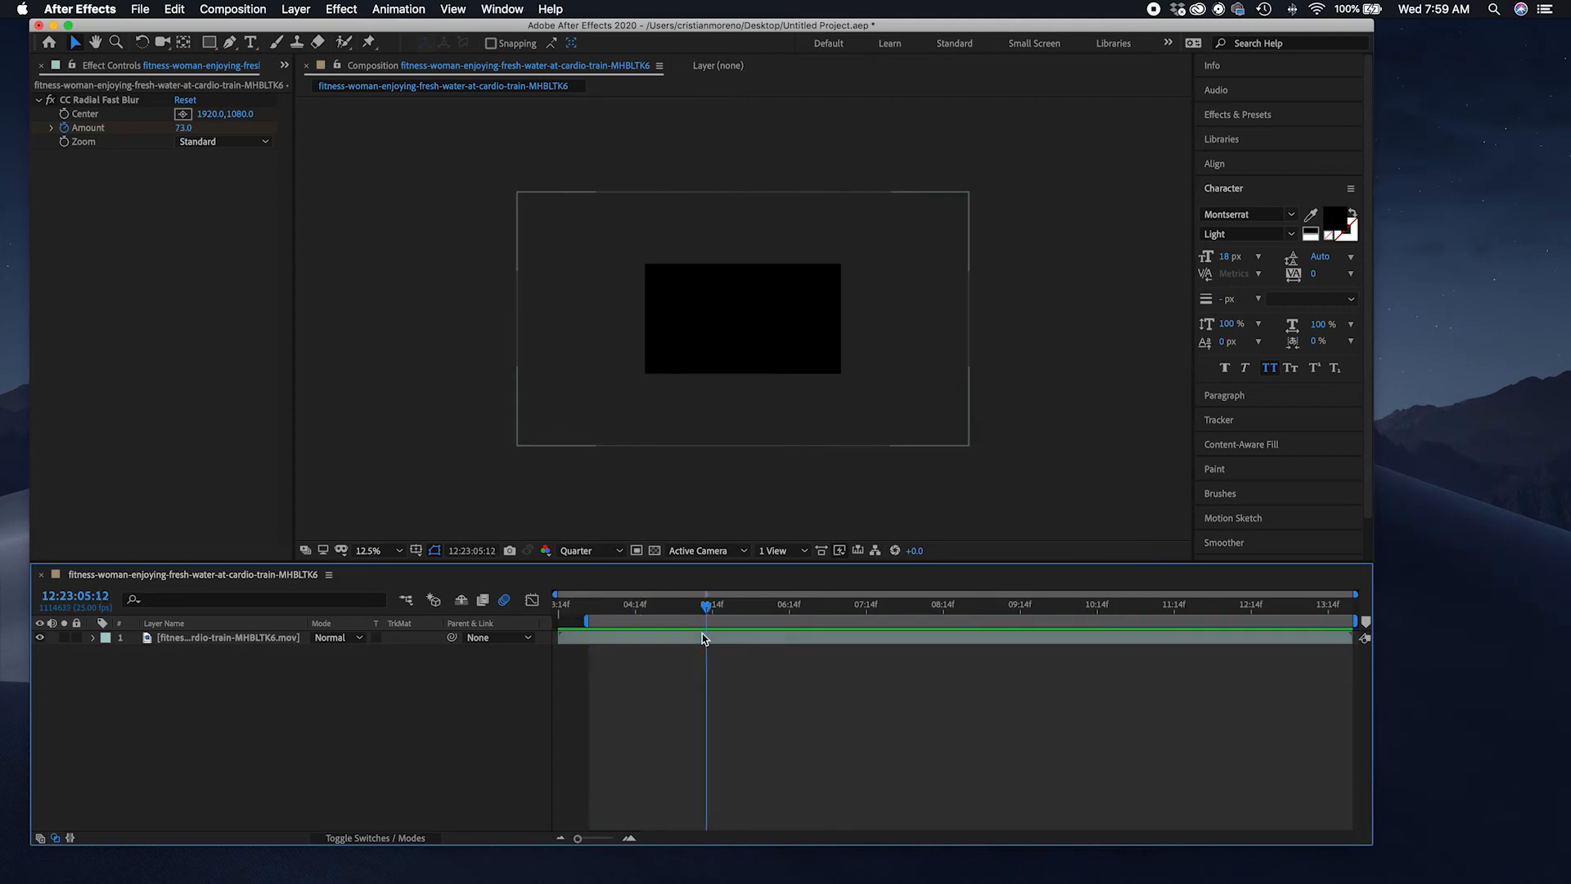
pyautogui.press('n')
pyautogui.press('space')
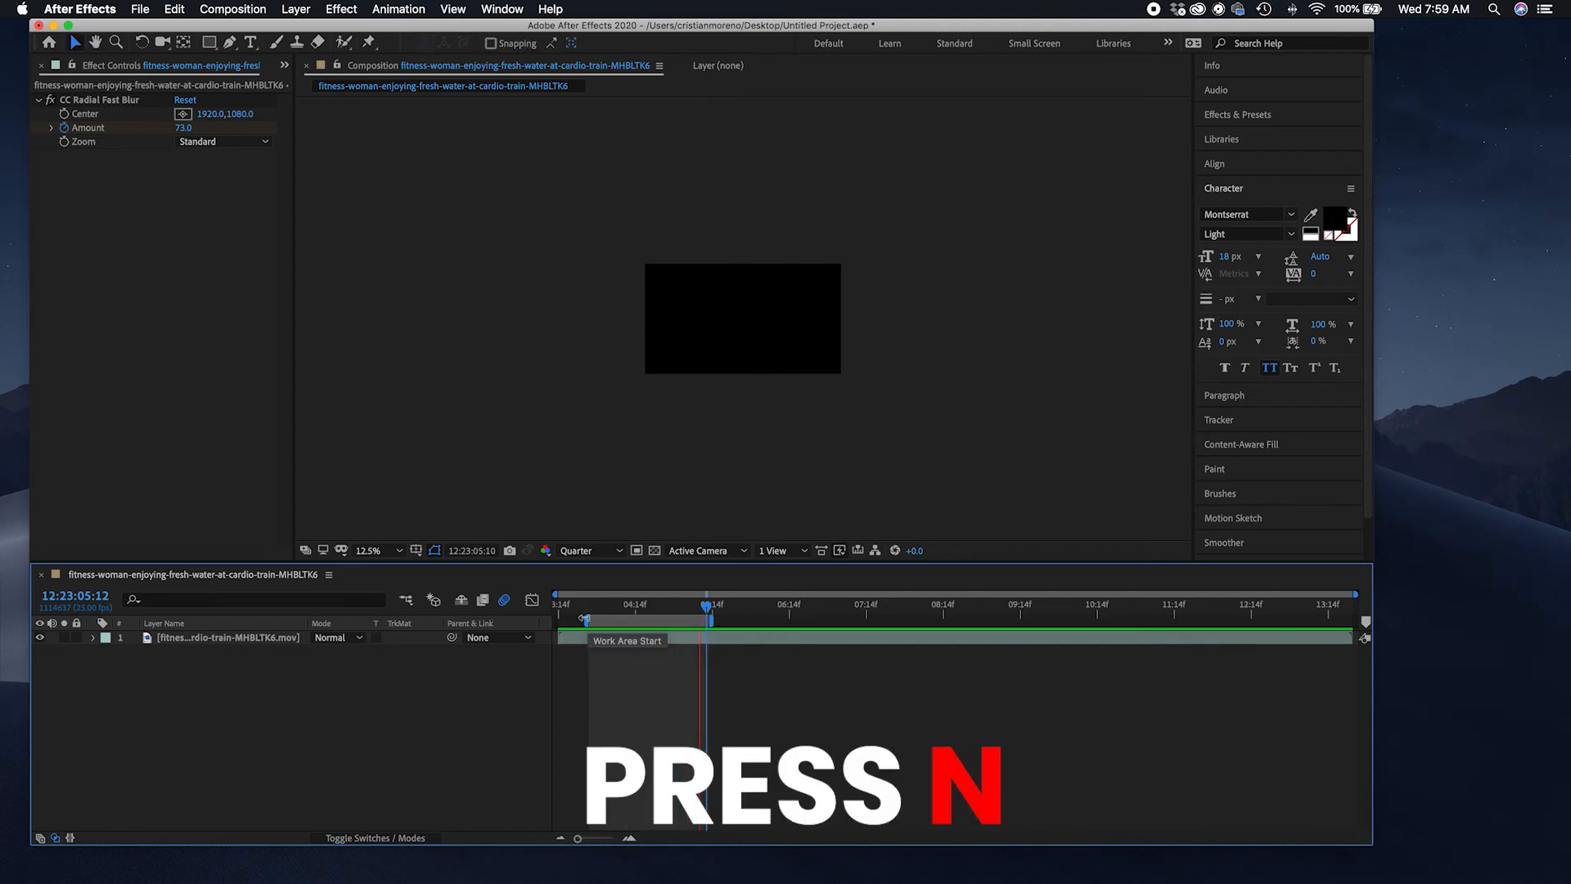
pyautogui.press('space')
# Step: Extend the work area's end to 12:23:09:07, then shorten the work area to a brief span ending near 12:23:06:14
pyautogui.moveTo(736, 609); pyautogui.dragTo(999, 651)
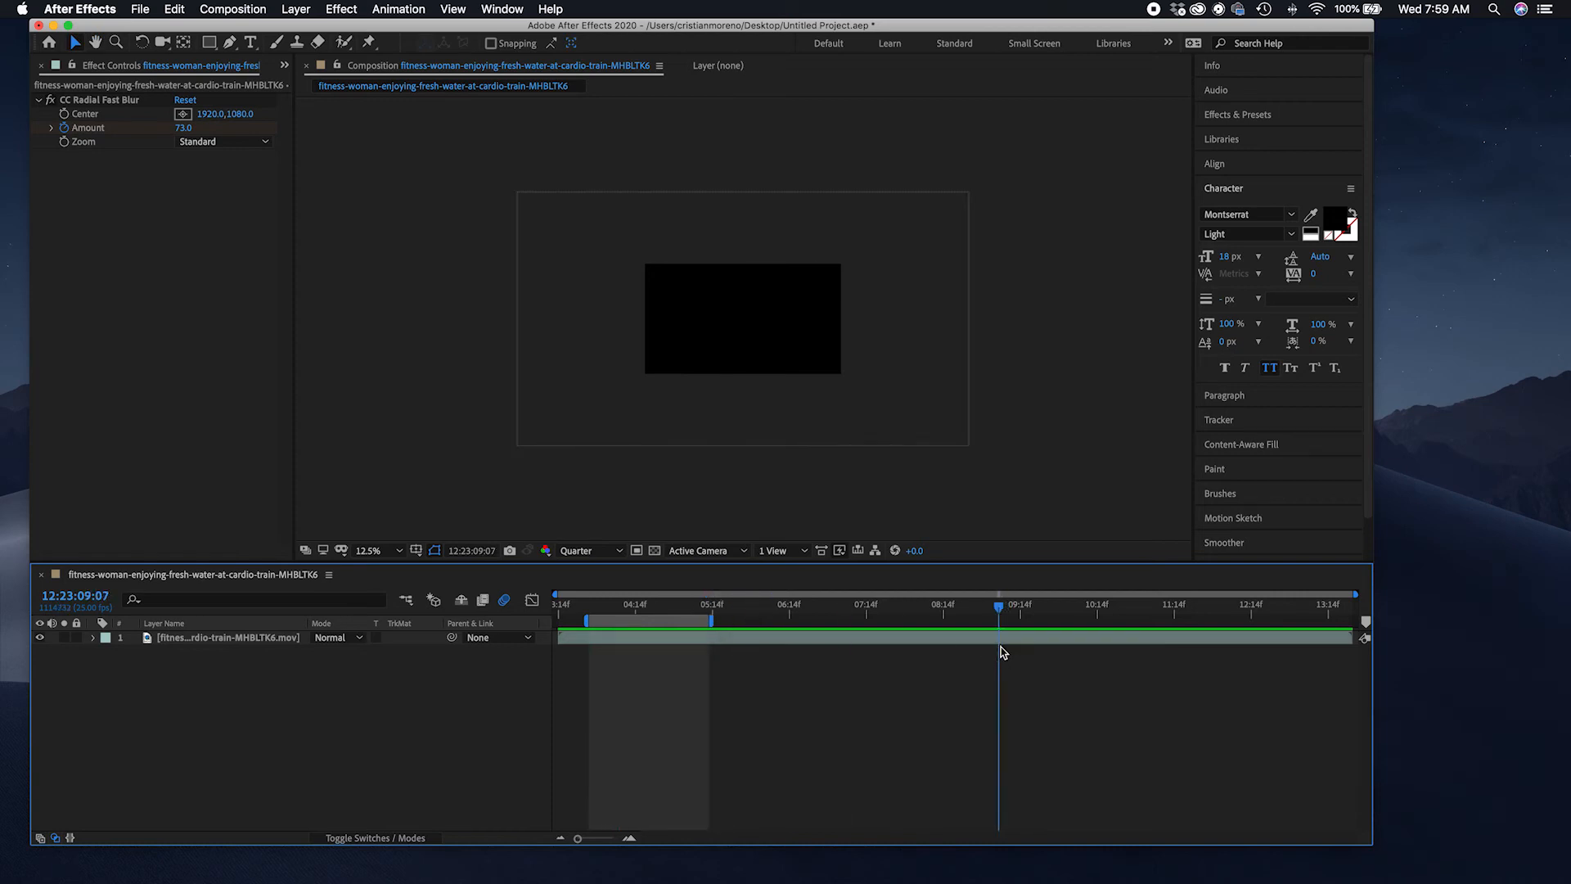
pyautogui.press('n')
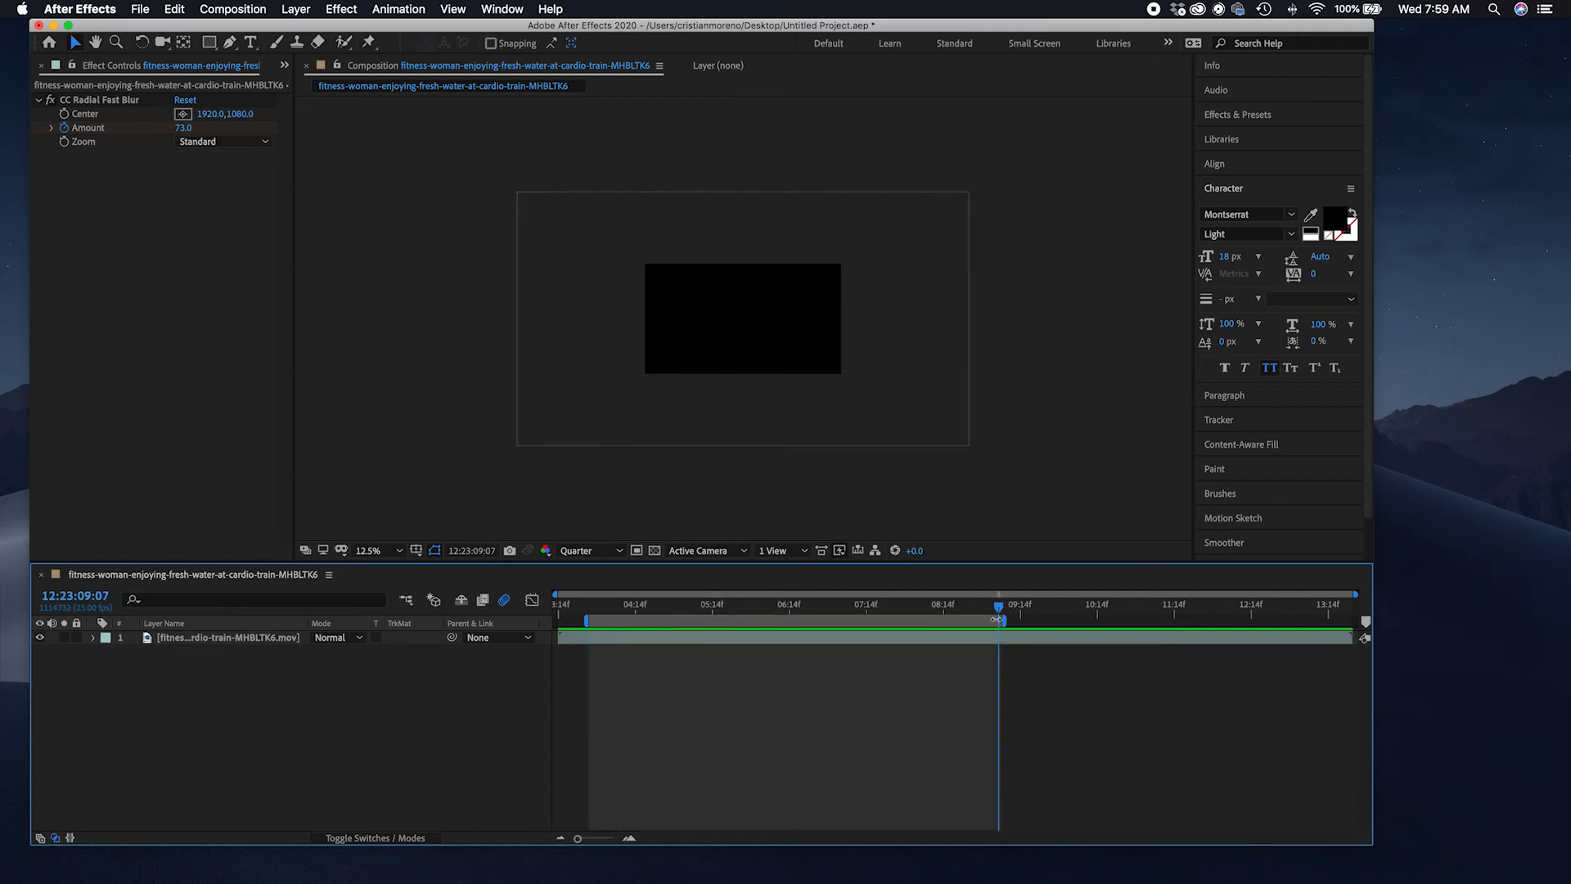
pyautogui.moveTo(998, 615); pyautogui.dragTo(740, 612)
pyautogui.press('n')
pyautogui.press('b')
pyautogui.click(678, 612)
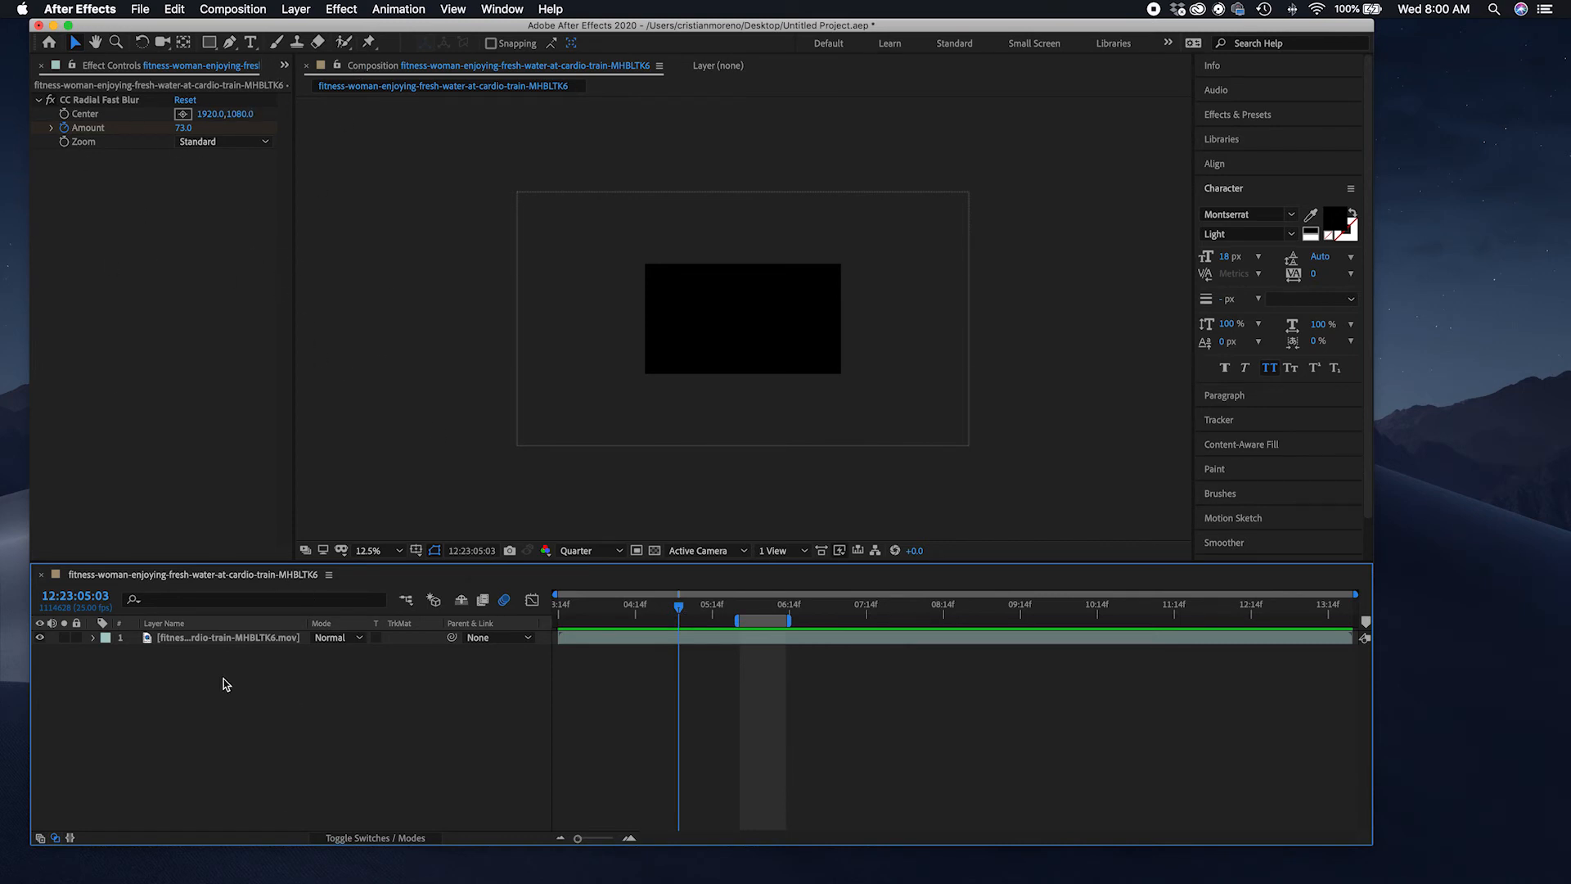
# Step: Reveal the layer's keyframed properties and delete all Amount, Scale and Opacity keyframes
pyautogui.click(158, 645)
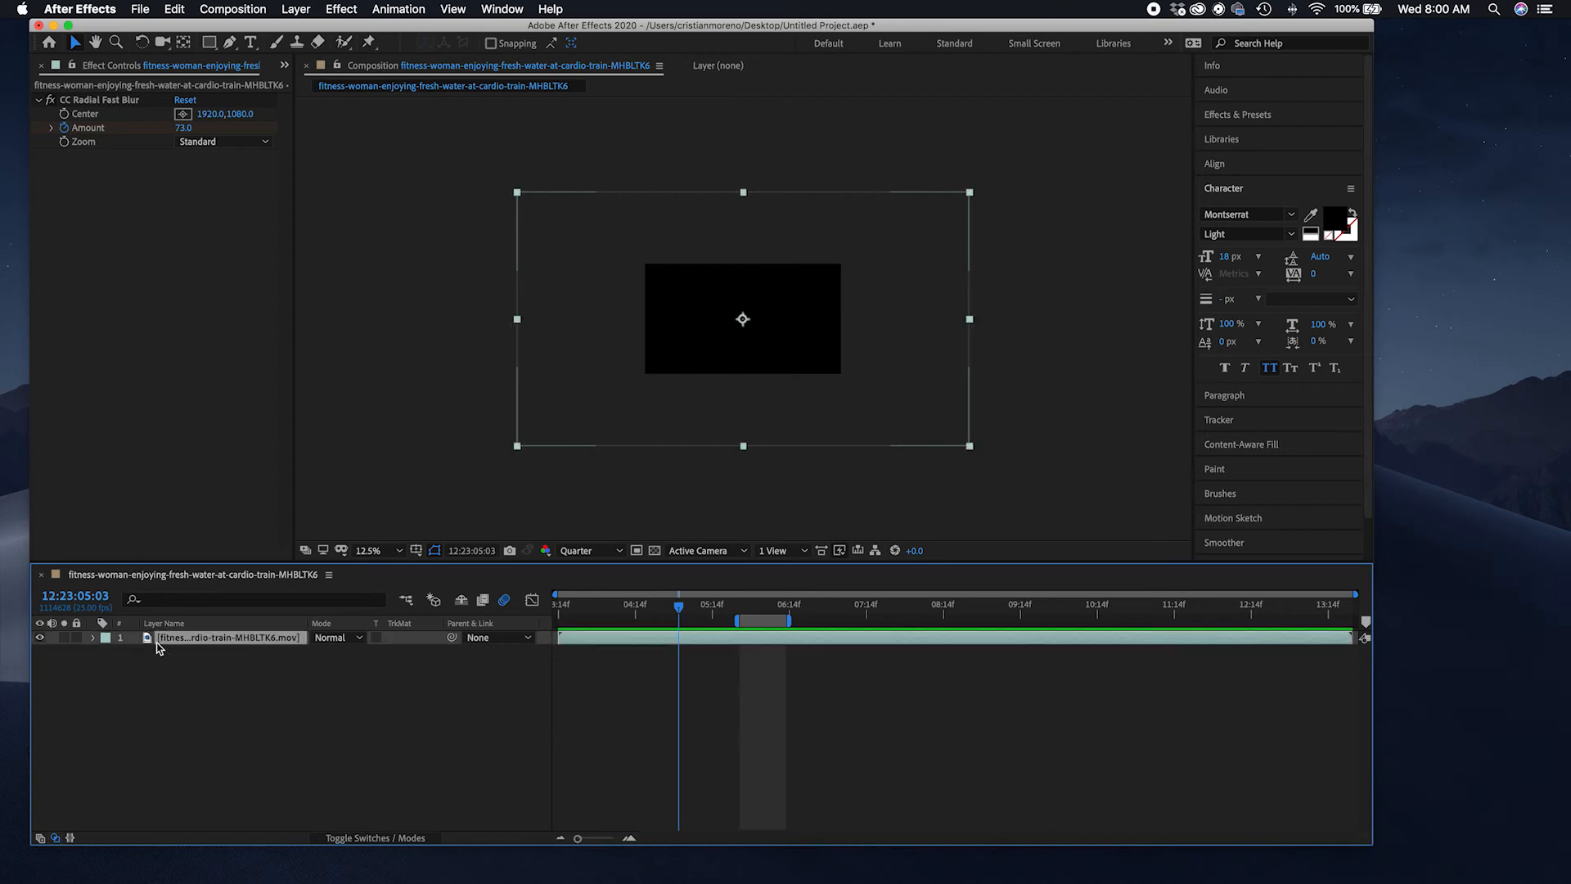
pyautogui.press('u')
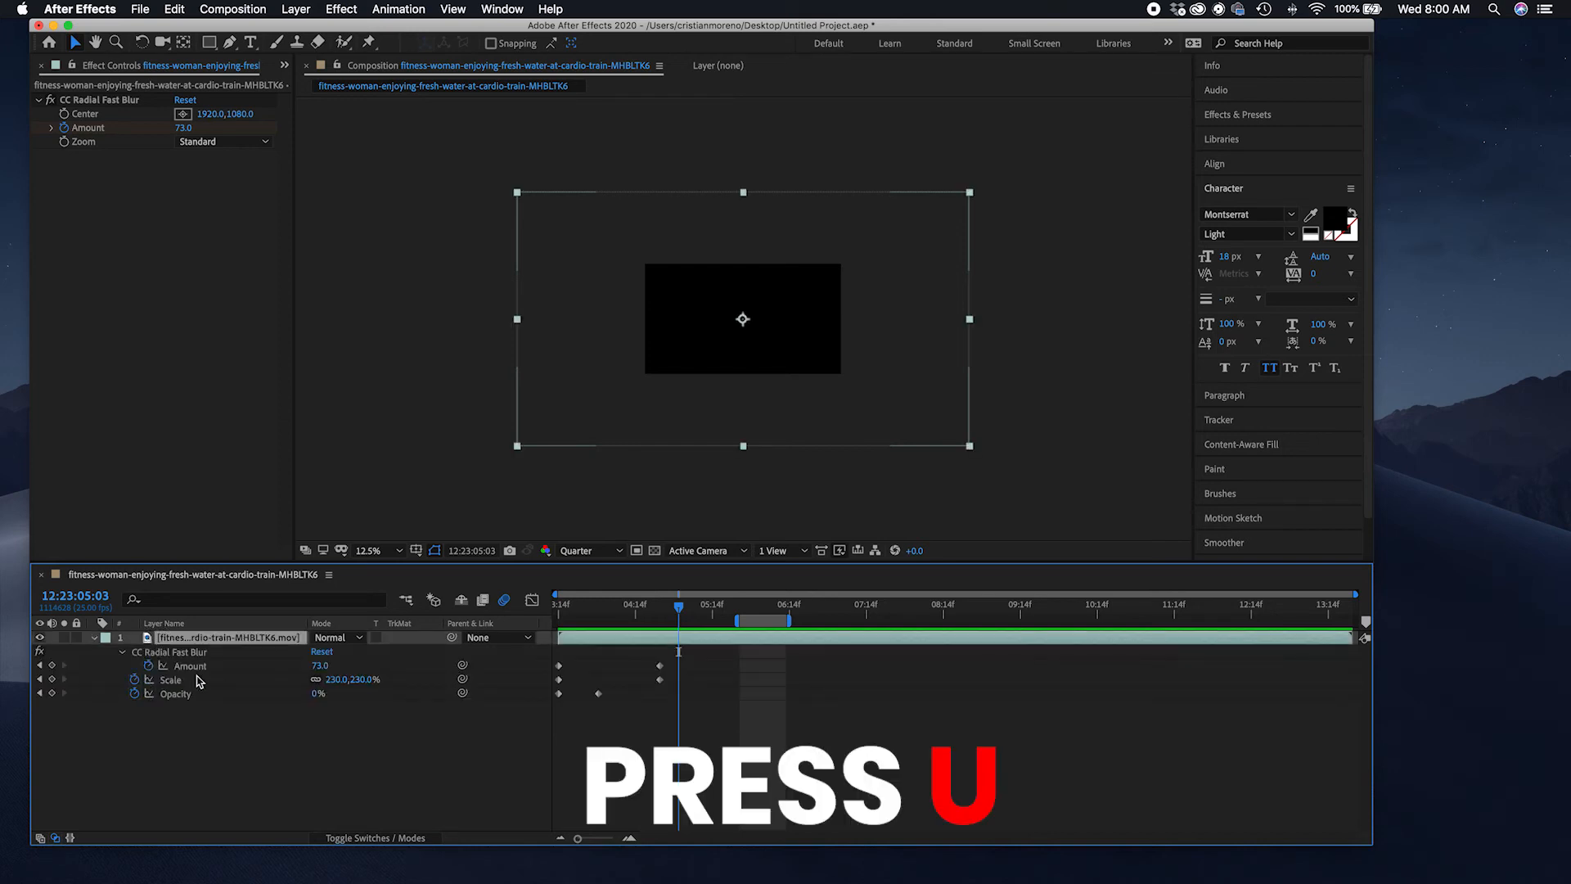
pyautogui.moveTo(708, 661); pyautogui.dragTo(554, 728)
pyautogui.press('Delete')
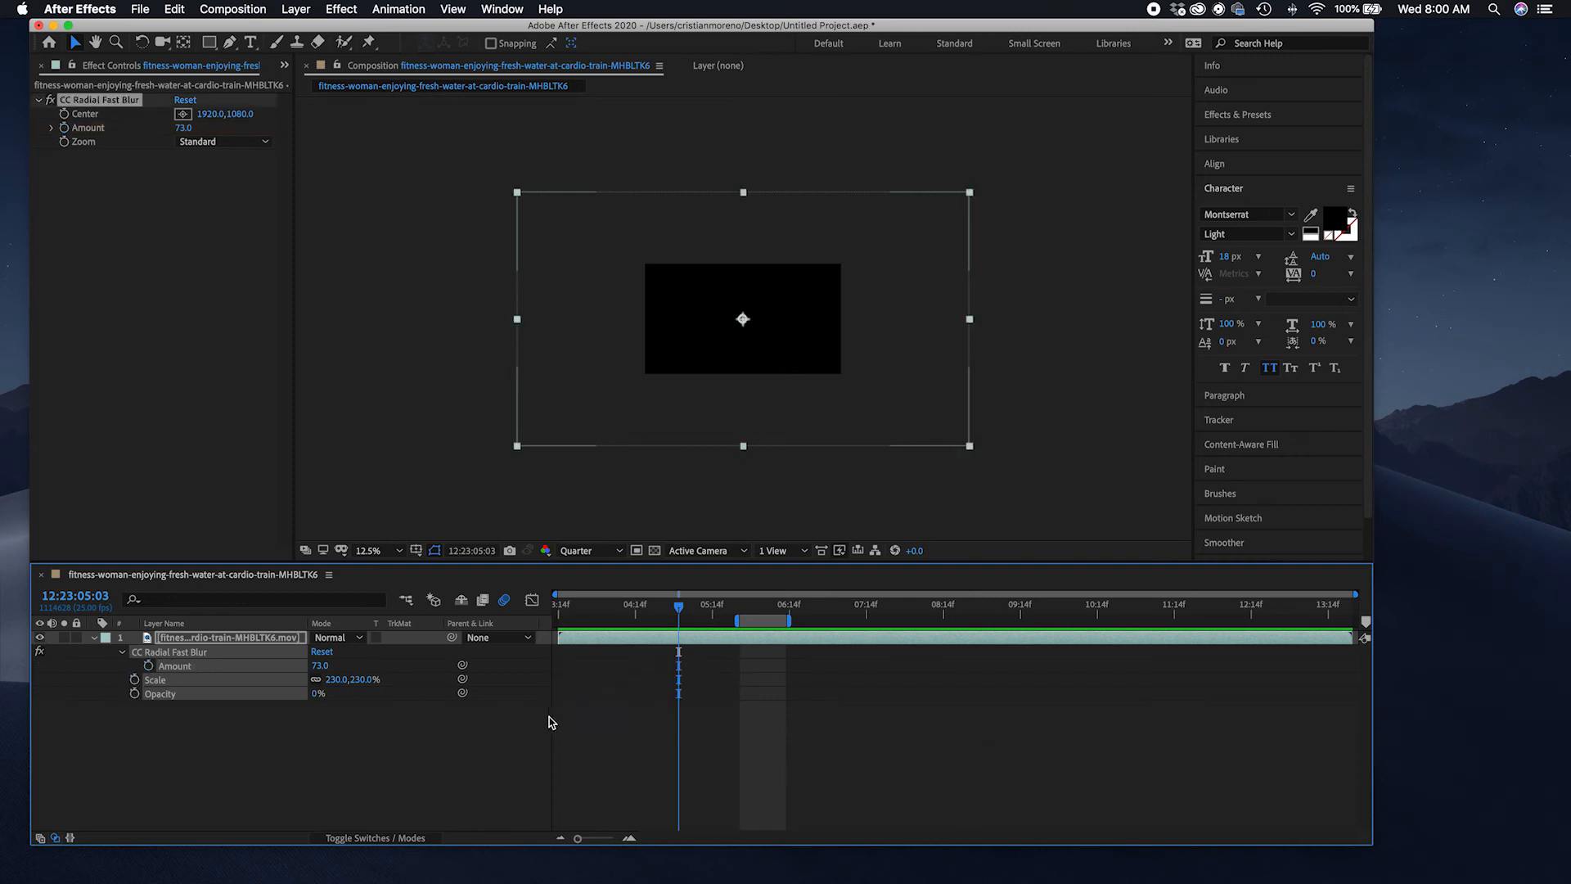
# Step: Set the CC Radial Fast Blur Amount to 50 and preview the work area with the layer collapsed
pyautogui.click(319, 665)
pyautogui.write('50')
pyautogui.press('Return')
pyautogui.press('u')
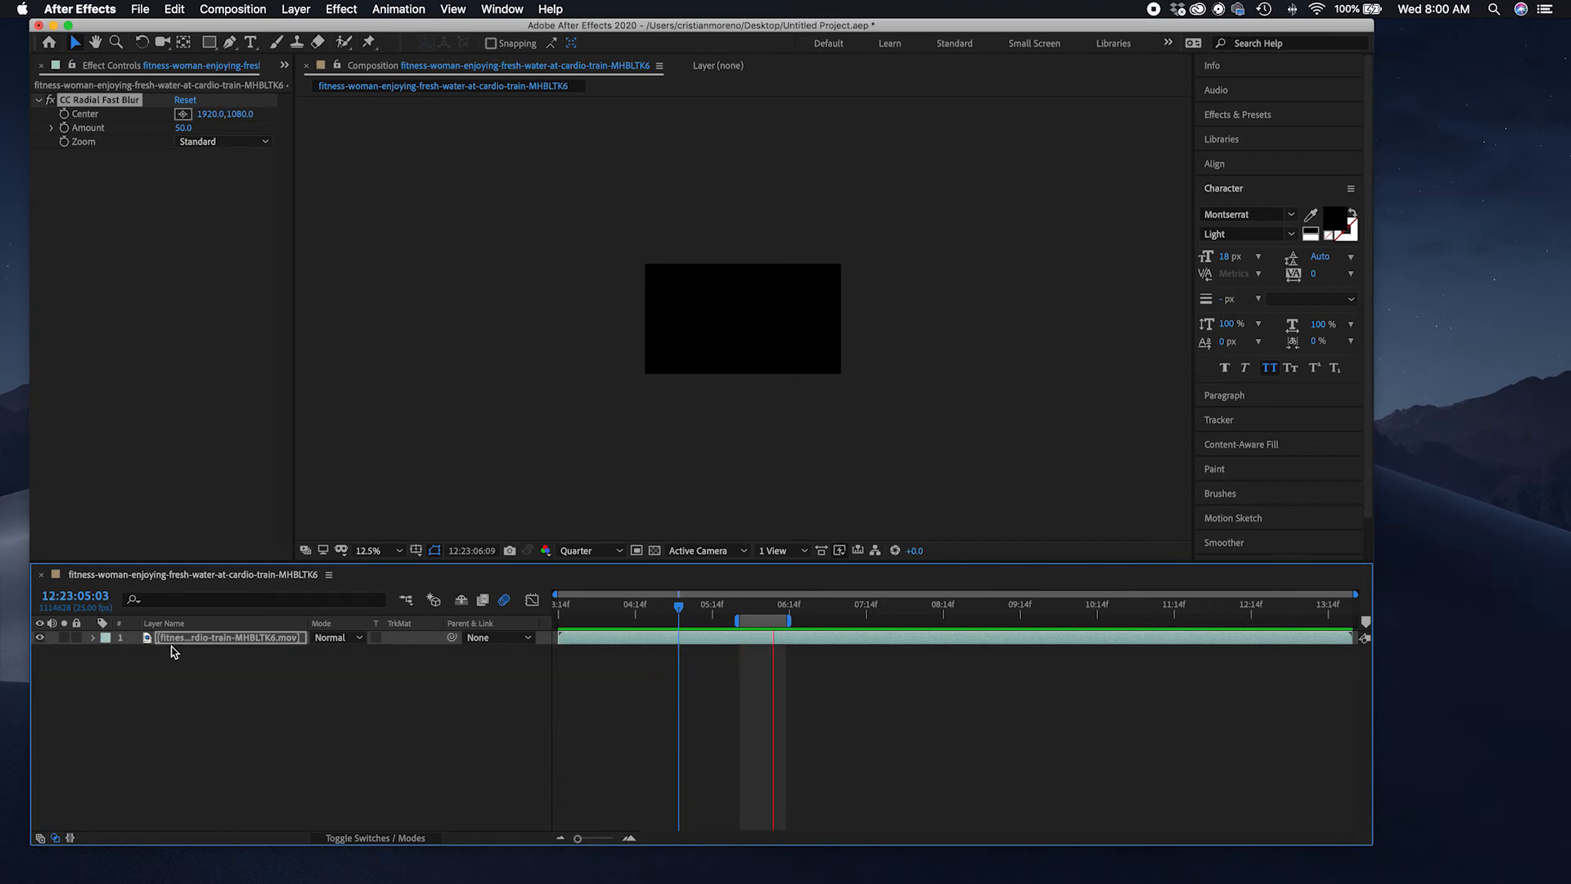
pyautogui.press('space')
pyautogui.press('space')
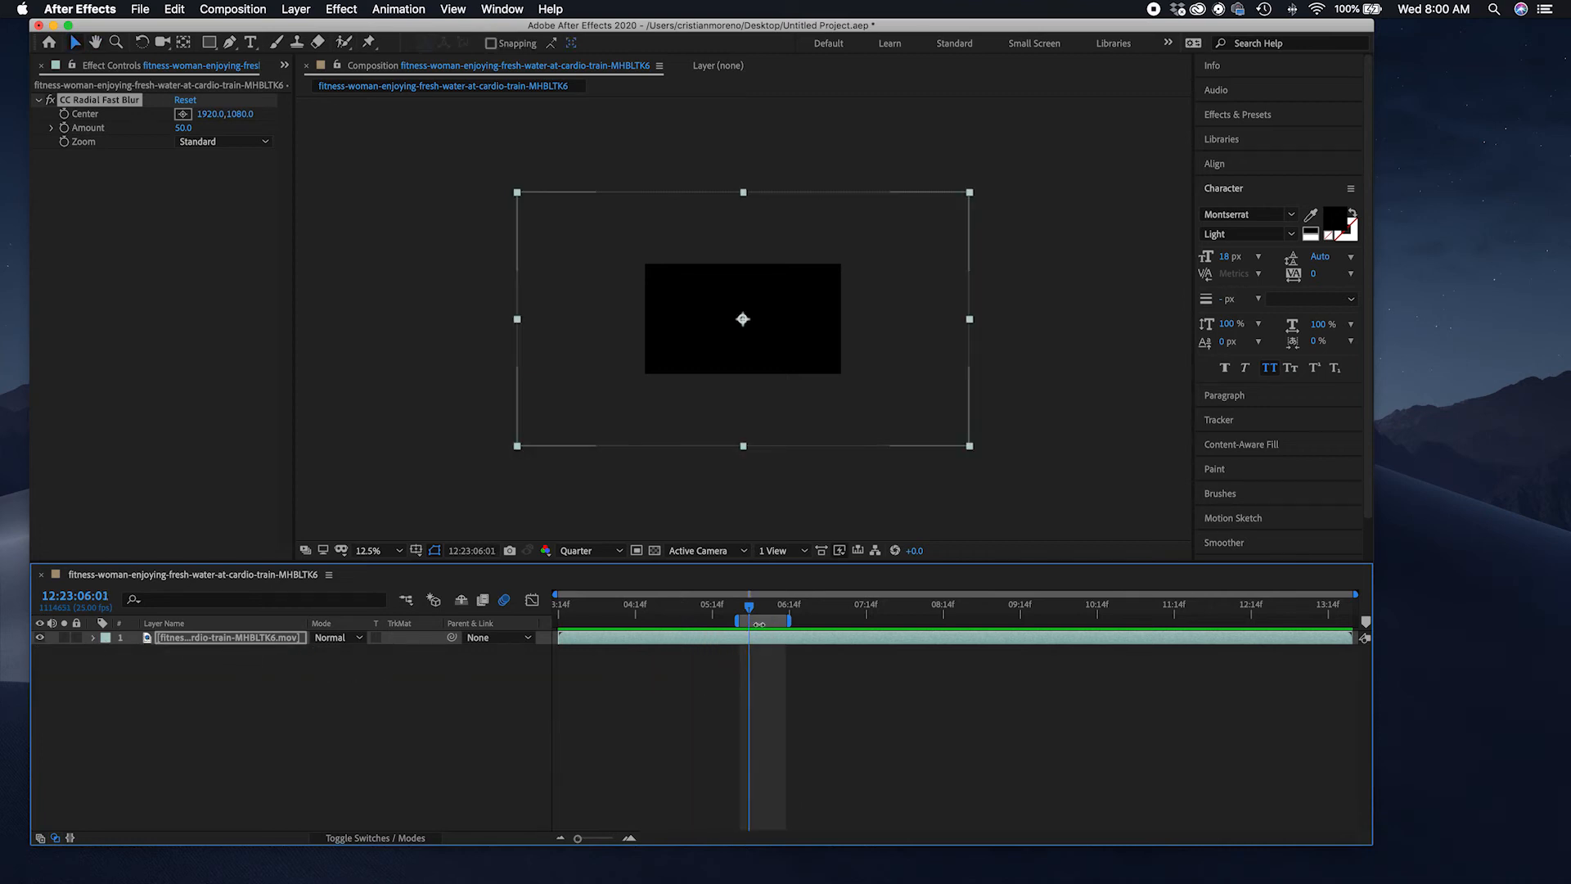
# Step: Set the work area from 12:23:03:14 to 12:23:05:11 and preview that range
pyautogui.click(558, 609)
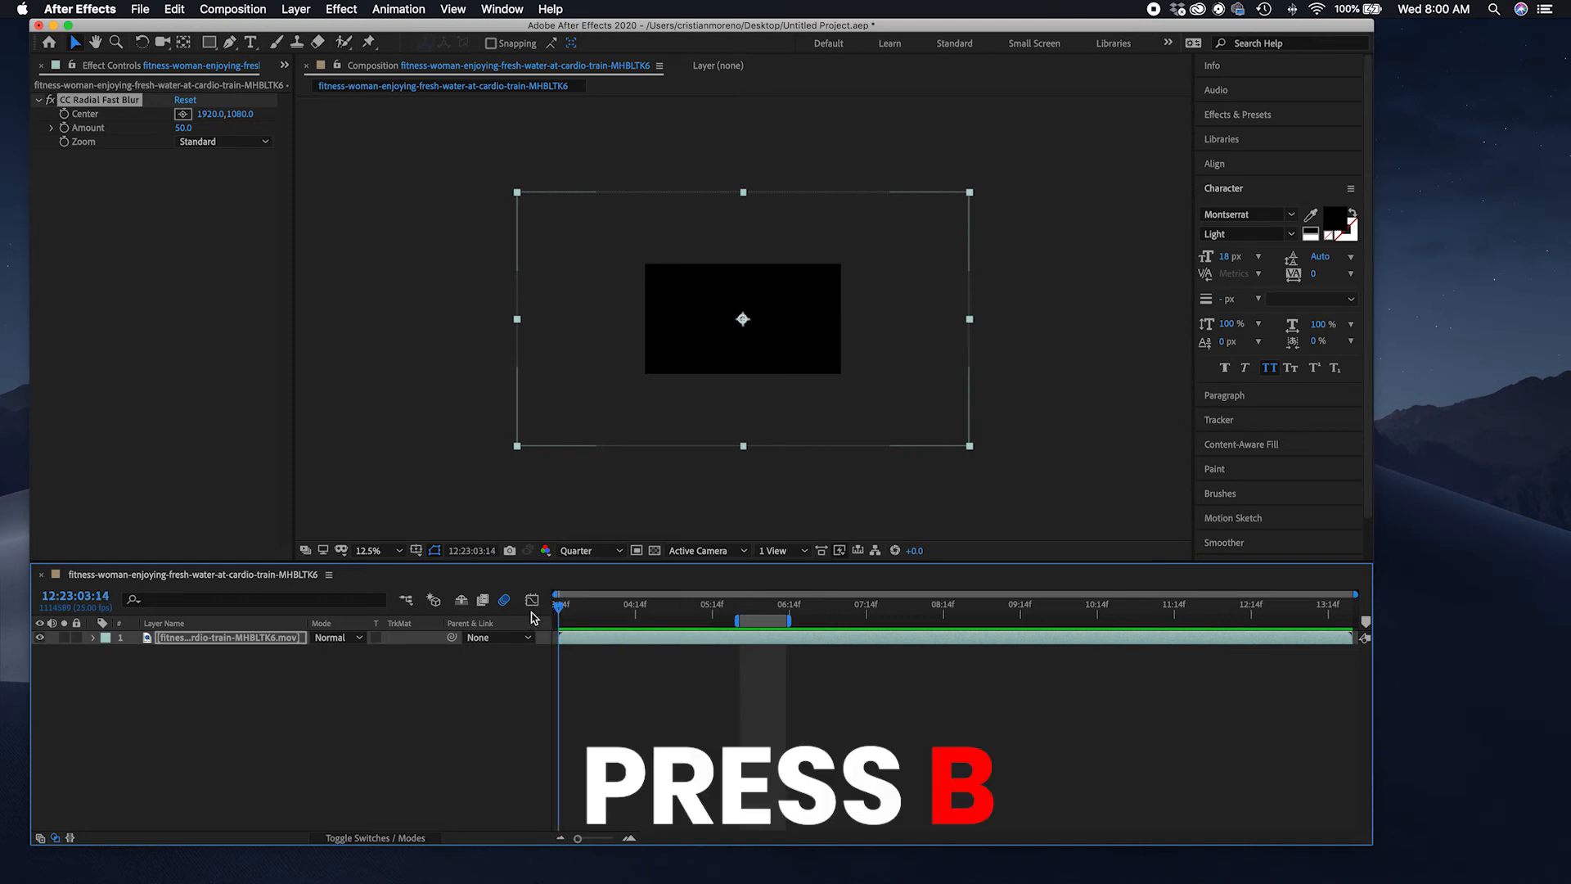
pyautogui.press('b')
pyautogui.click(702, 605)
pyautogui.press('n')
pyautogui.press('space')
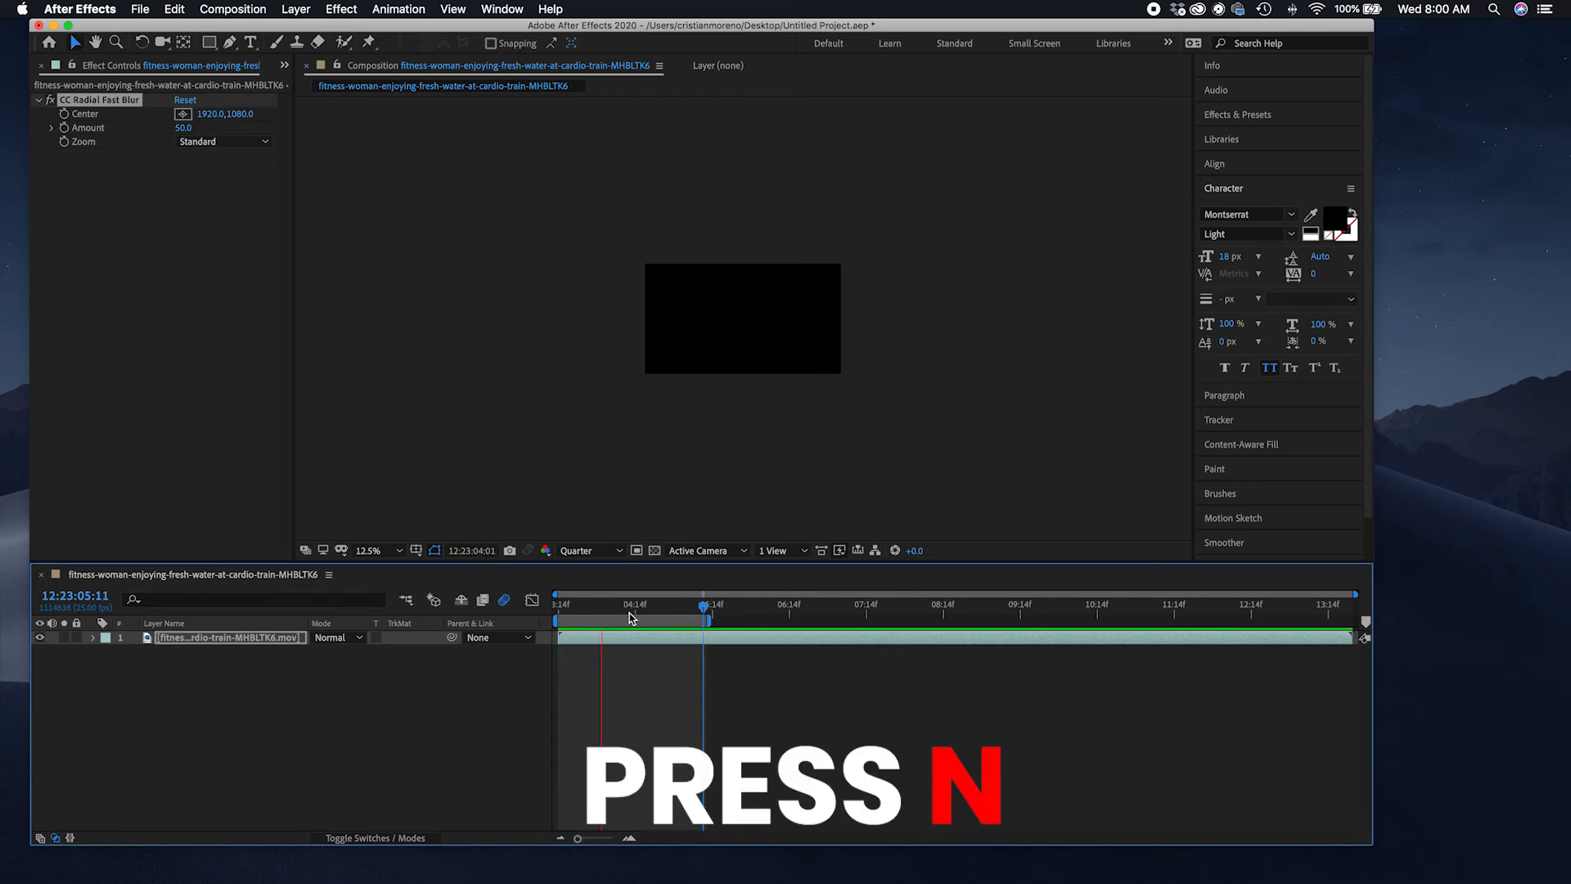
pyautogui.press('space')
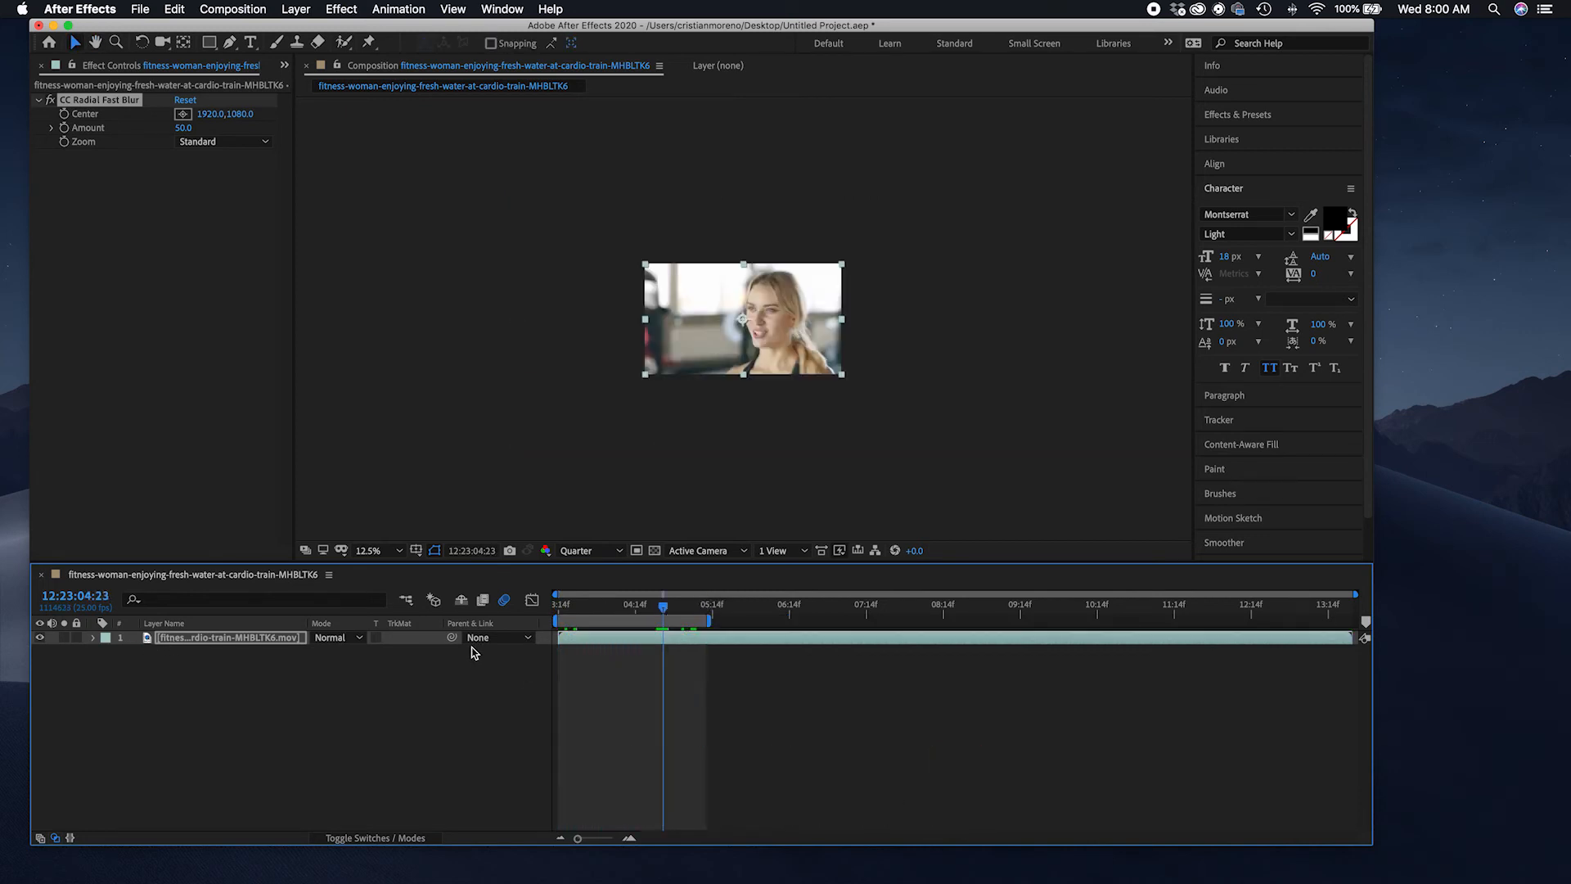
# Step: Replay the clip's work area from 12:23:03:14 to check the blurred footage
pyautogui.click(559, 605)
pyautogui.press('space')
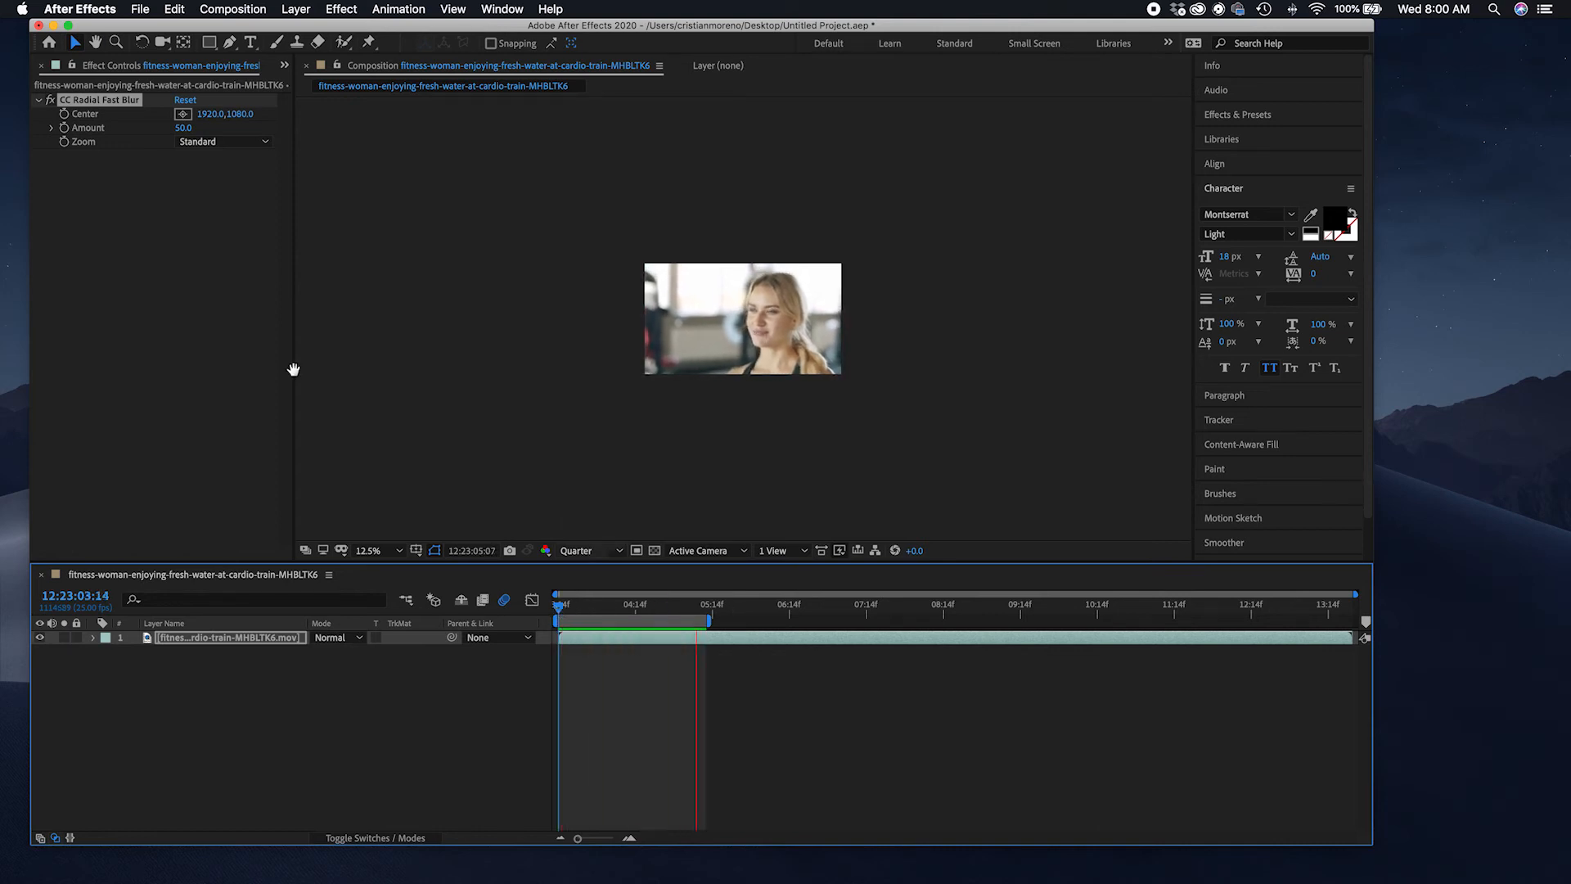
pyautogui.click(188, 107)
pyautogui.press('space')
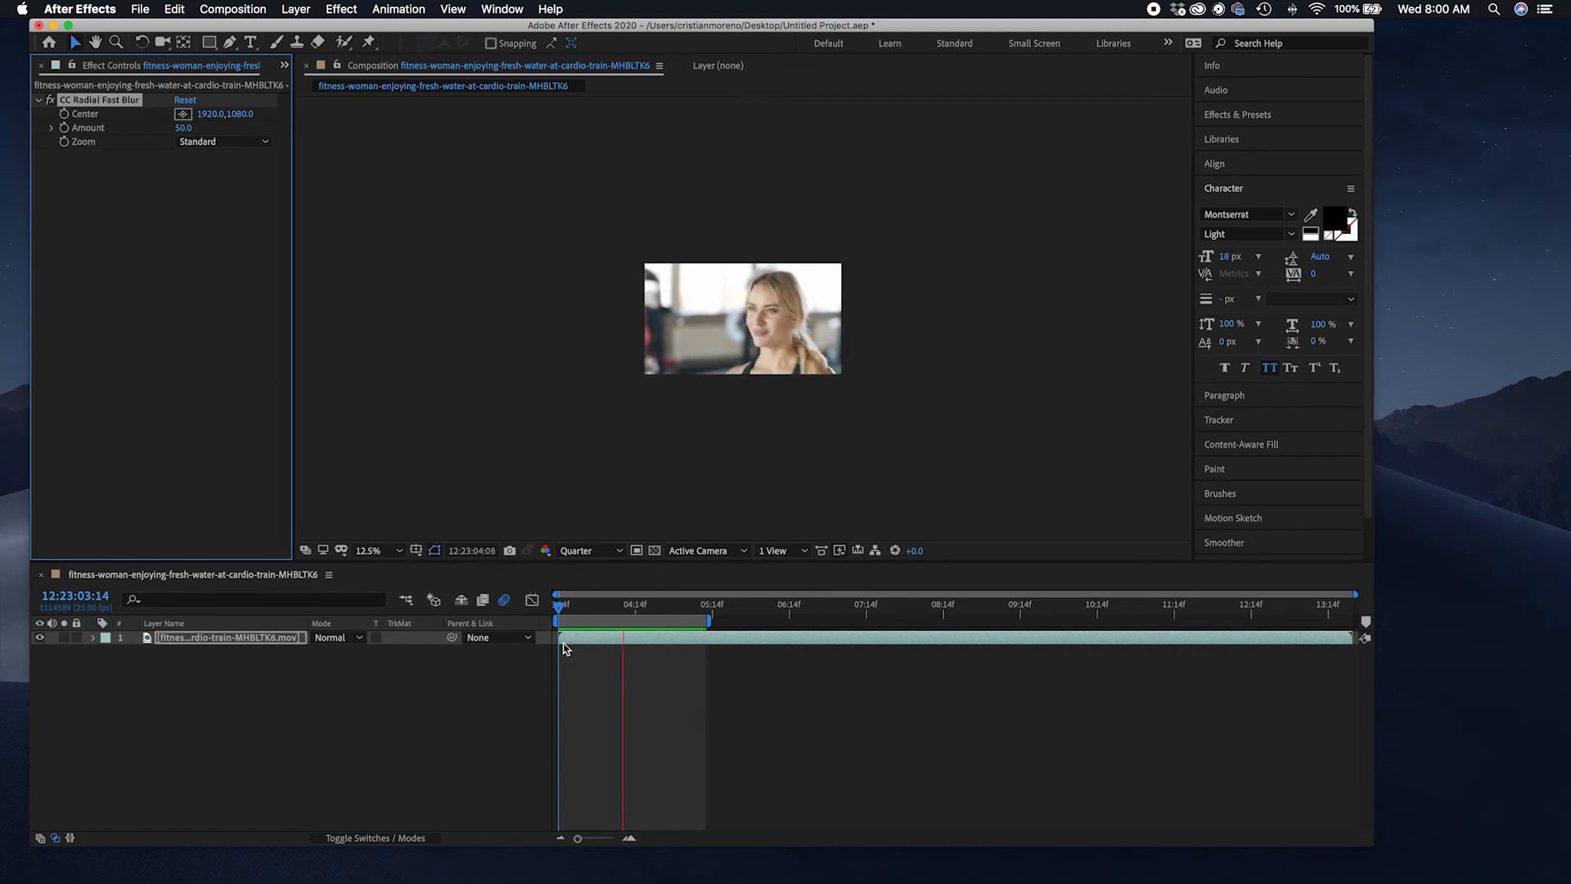
pyautogui.press('space')
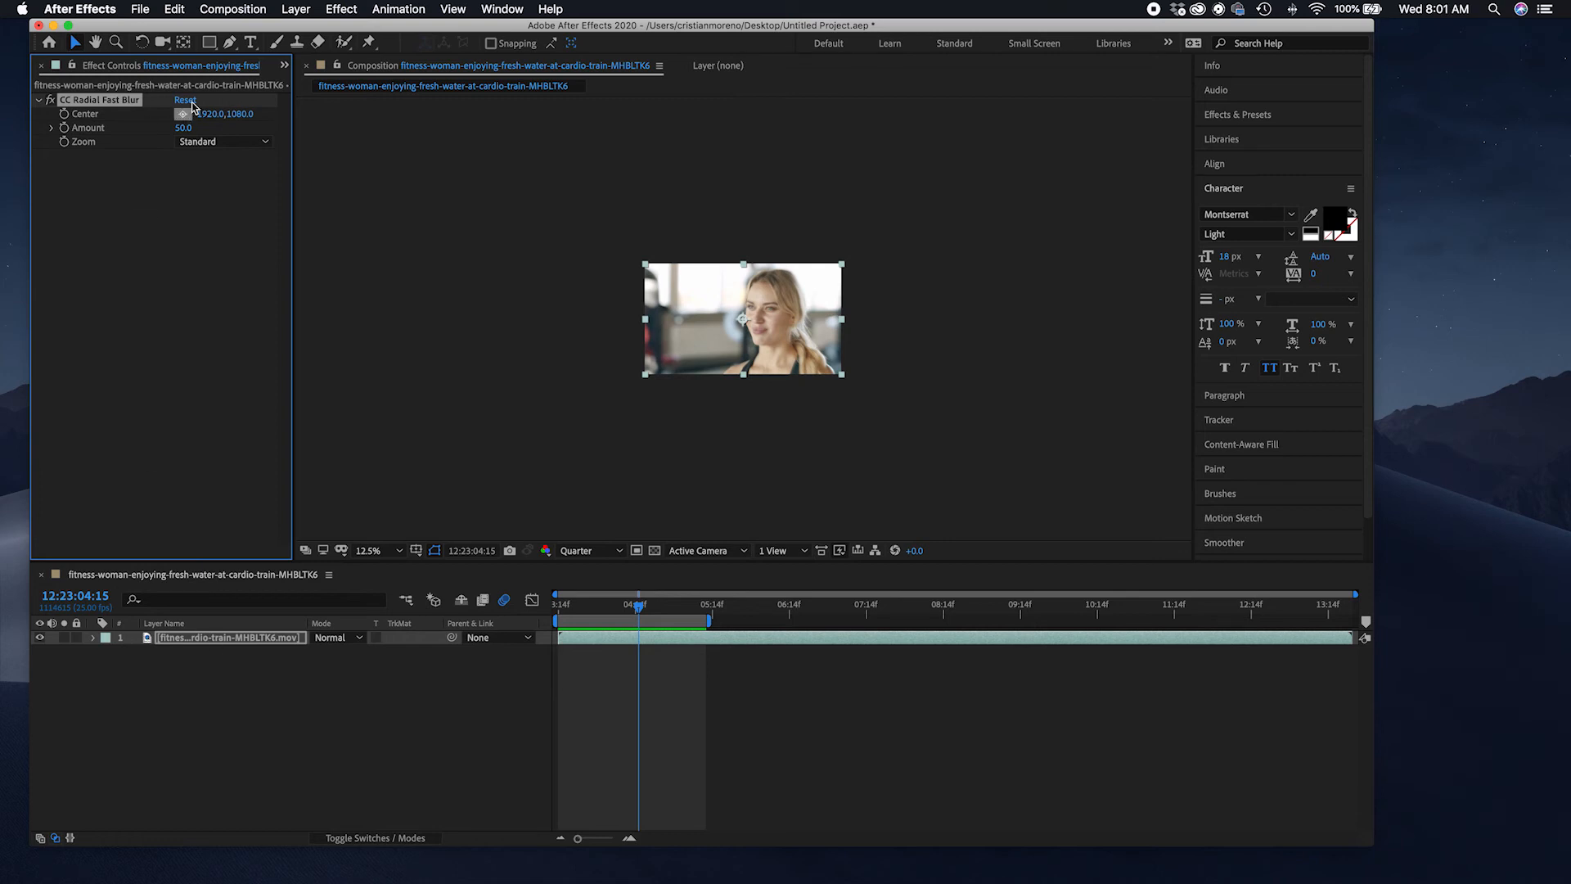
# Step: Delete the CC Radial Fast Blur effect from the clip
pyautogui.click(219, 107)
pyautogui.click(92, 100)
pyautogui.press('Delete')
# Step: Return the current time to 12:23:03:14 and maximize the Composition panel
pyautogui.click(563, 606)
pyautogui.moveTo(637, 615); pyautogui.dragTo(554, 613)
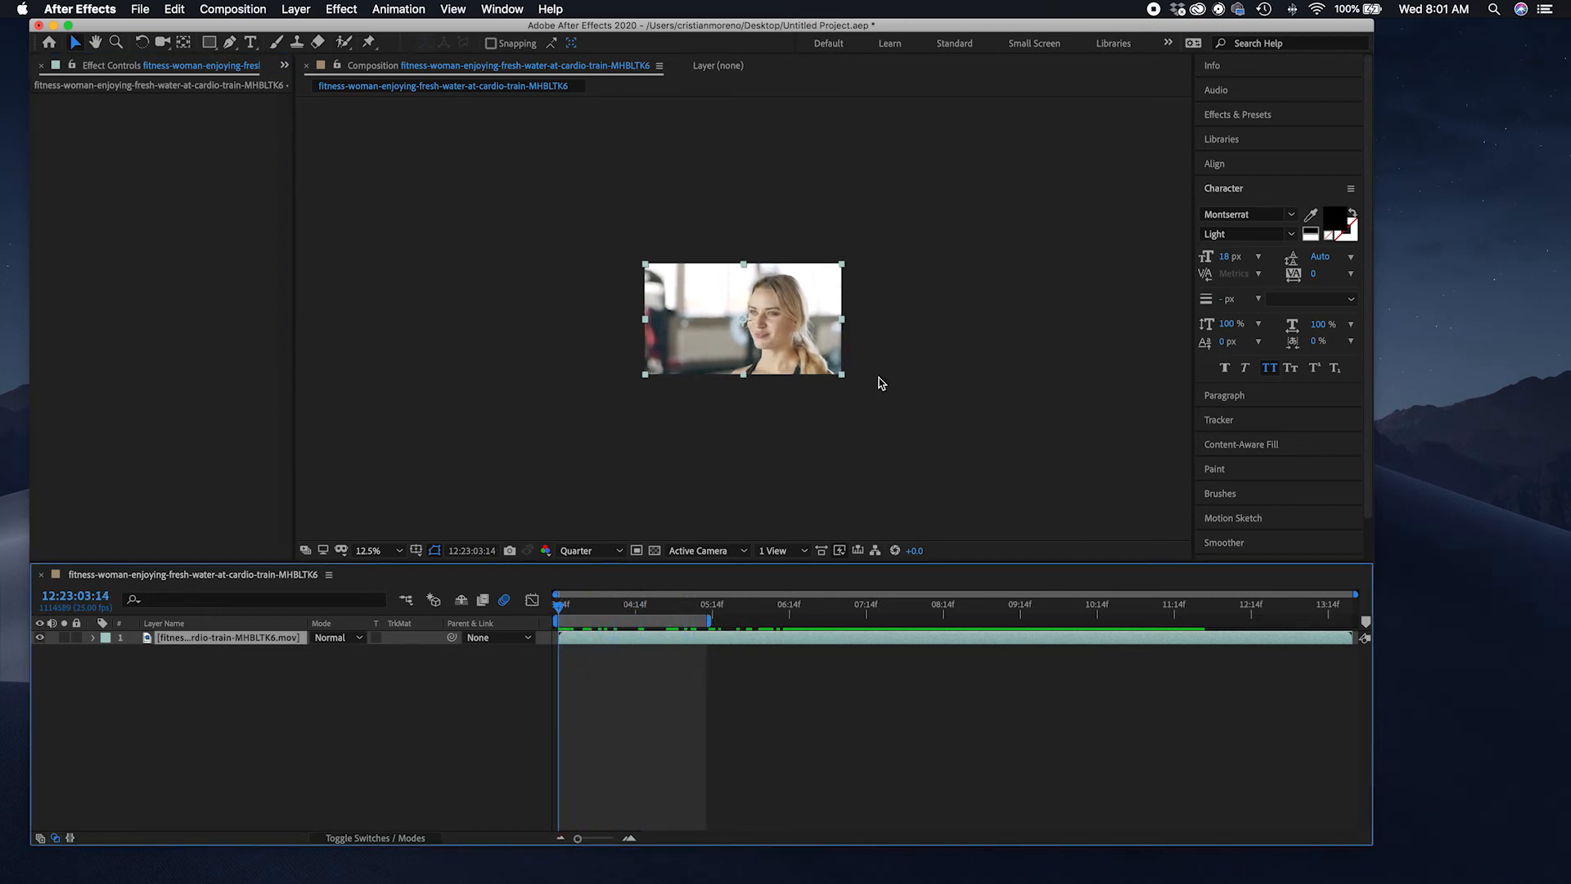
pyautogui.press('`')
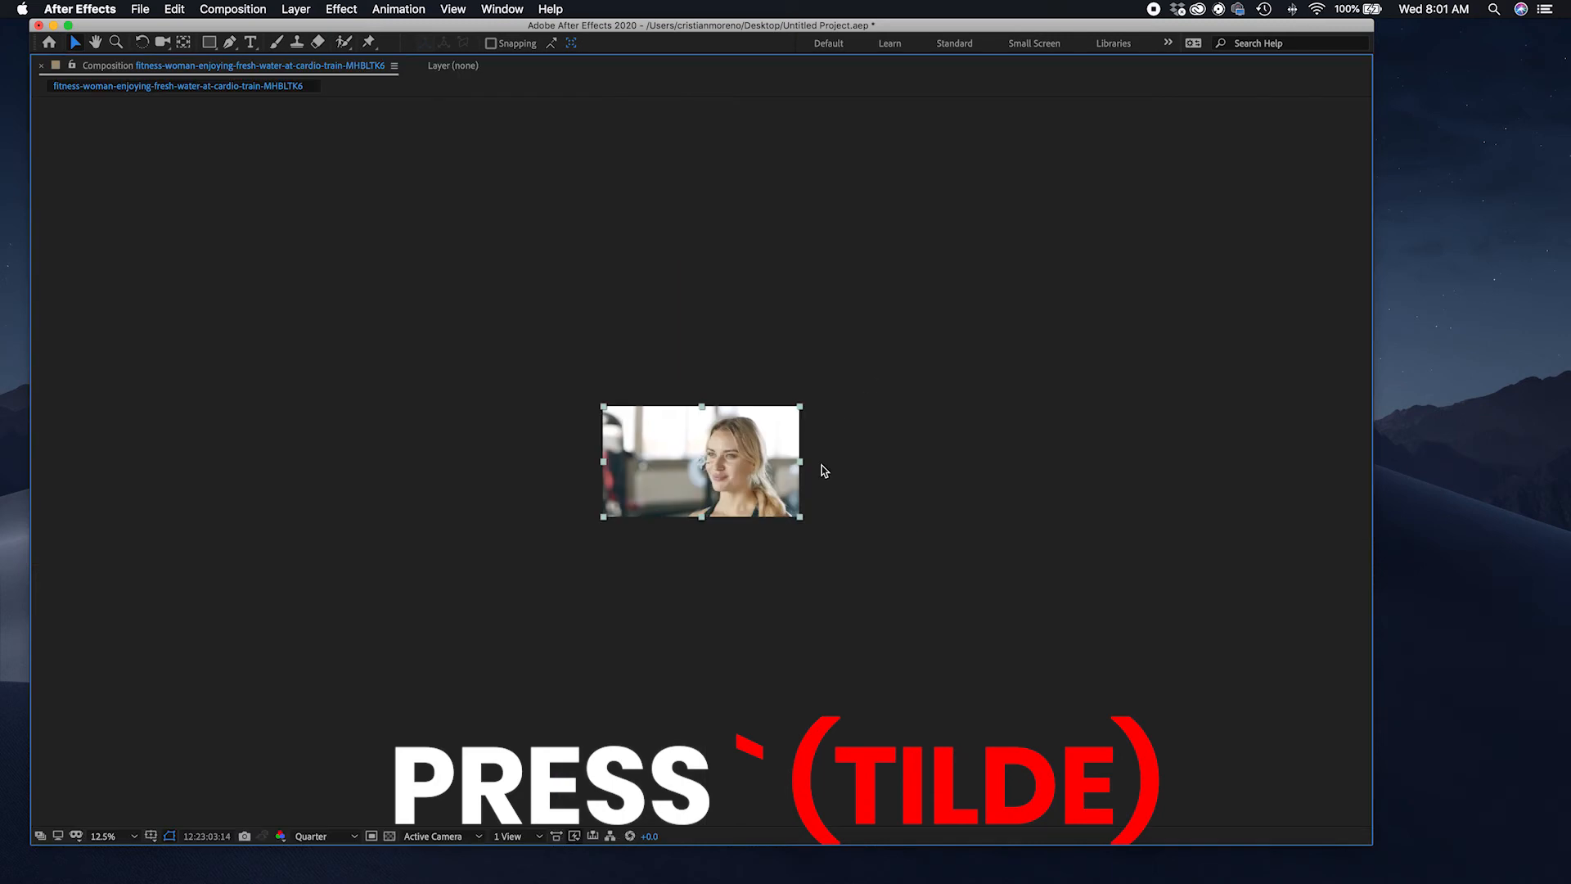
# Step: Zoom the maximized composition view in and out, ending at 50% magnification
pyautogui.press('.')
pyautogui.press('.')
pyautogui.press(',')
pyautogui.press(',')
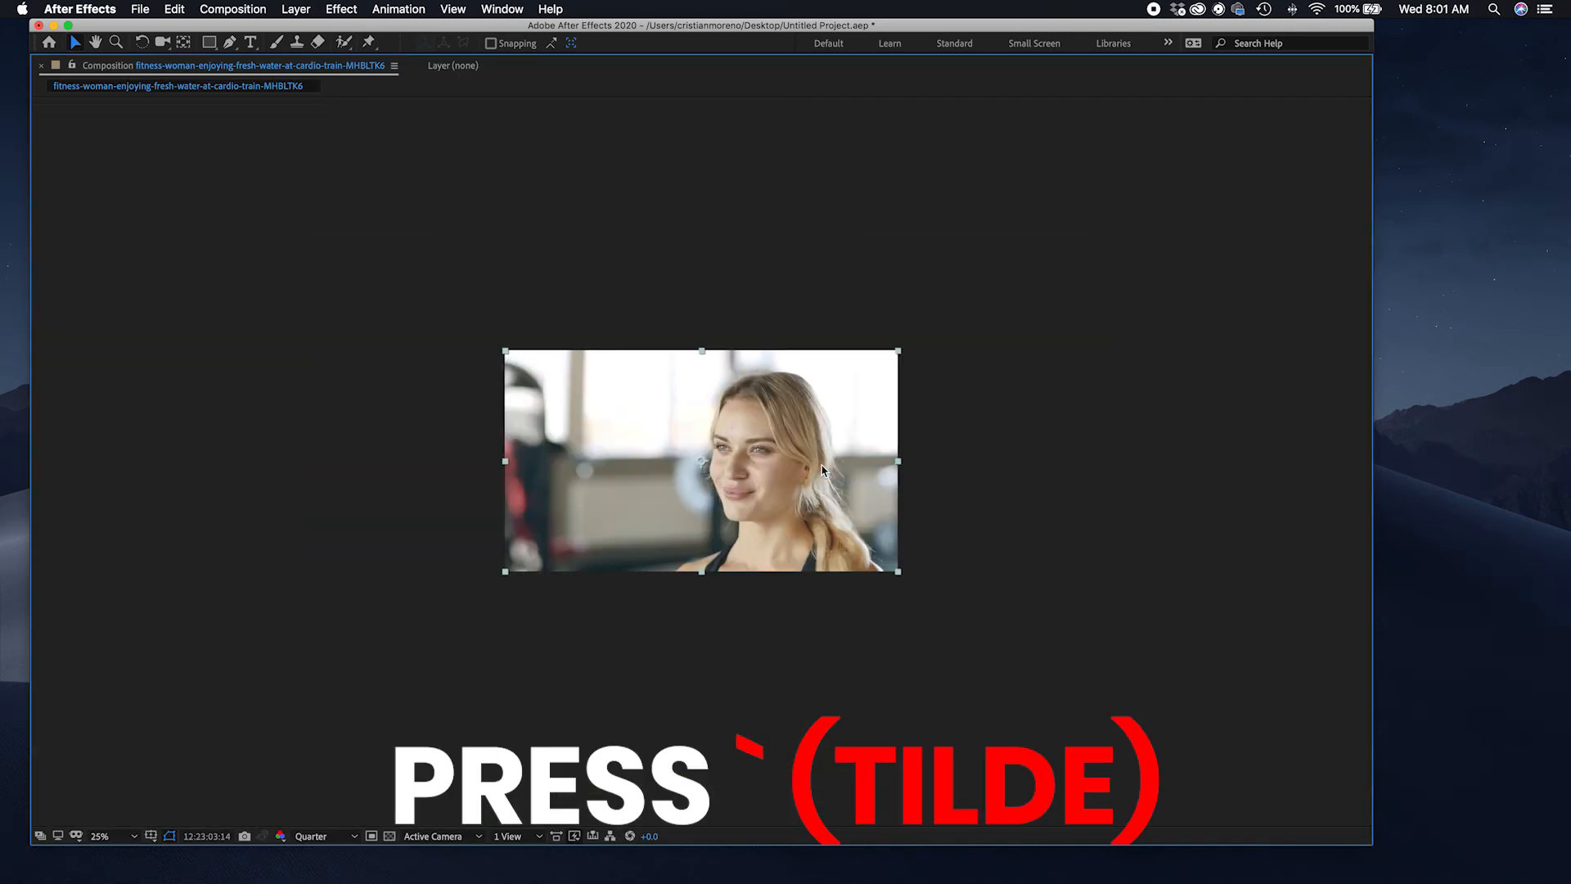
pyautogui.press('.')
# Step: Toggle the Composition panel repeatedly between maximized and docked size, leaving it docked
pyautogui.press('`')
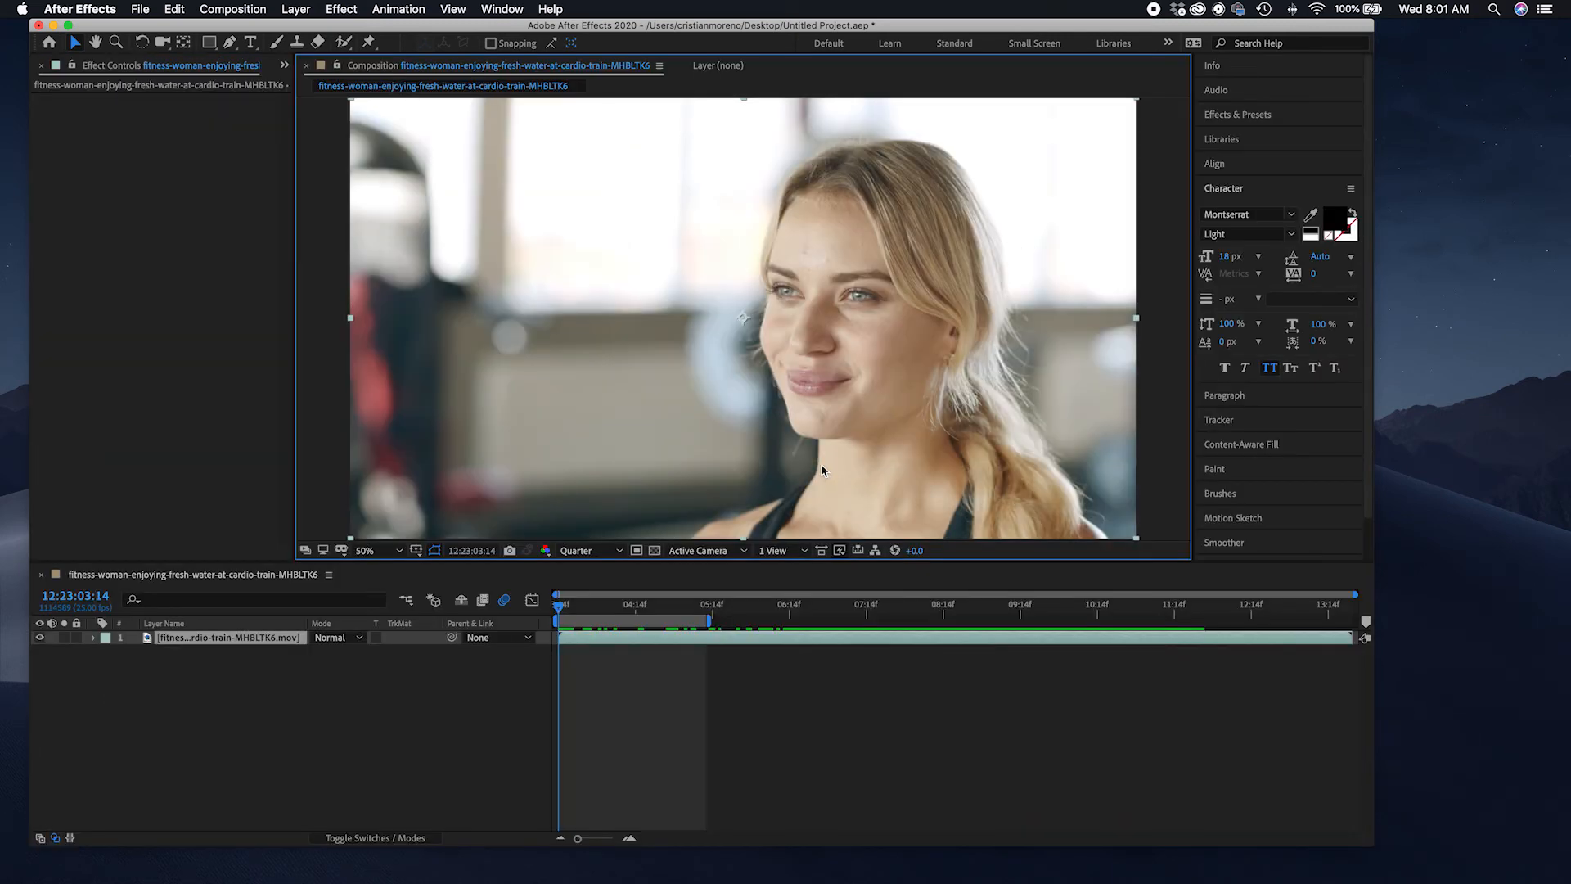
pyautogui.press('`')
pyautogui.press('`')
pyautogui.press('`')
pyautogui.press('`')
pyautogui.press('`')
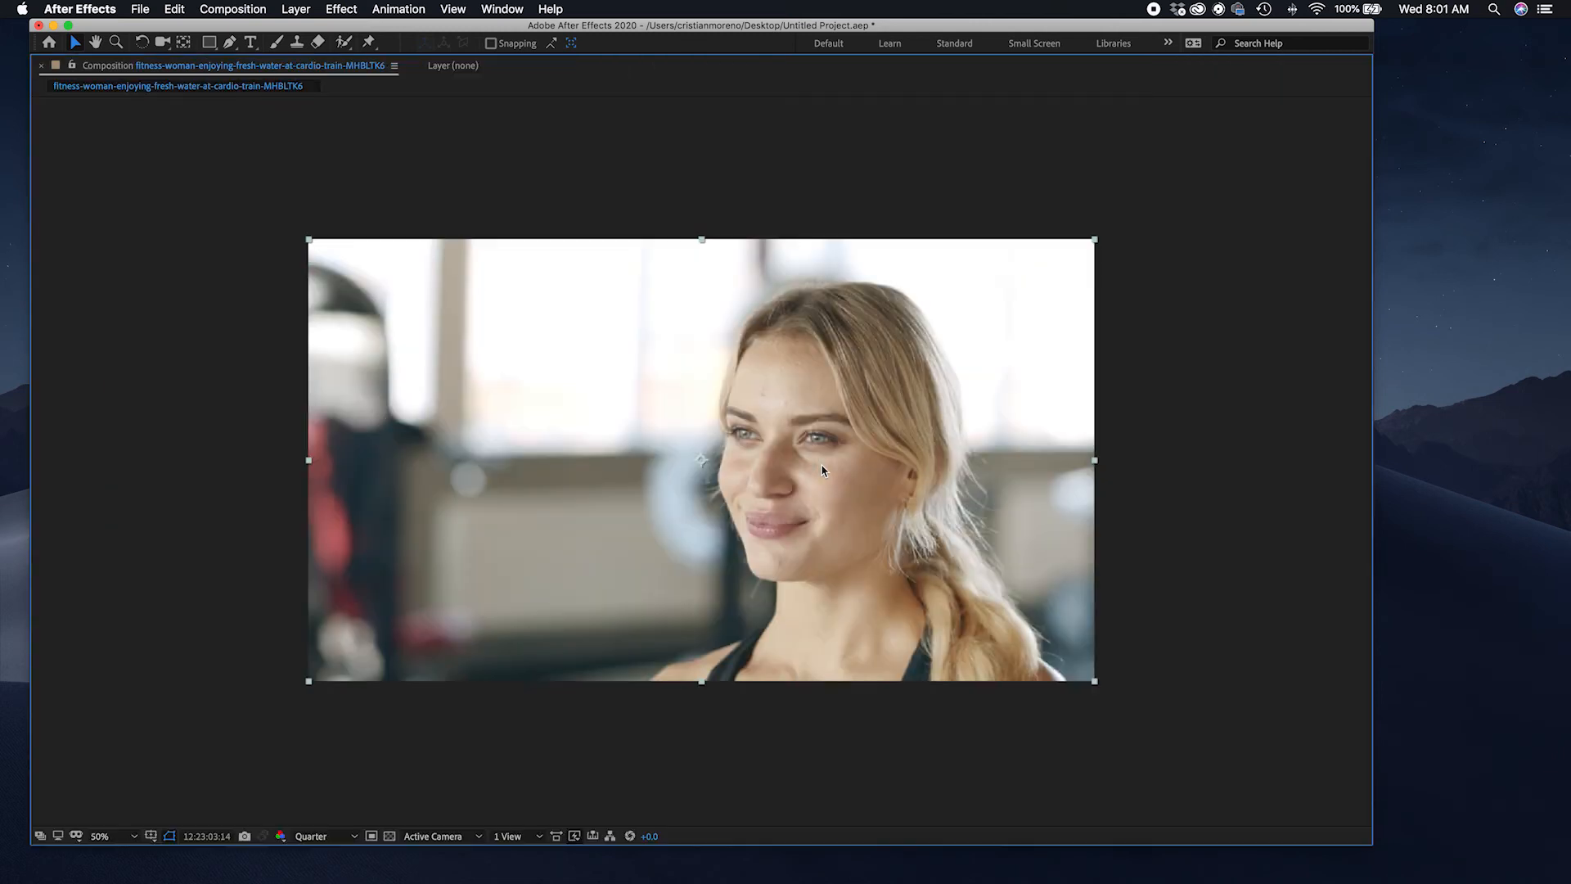
pyautogui.press('`')
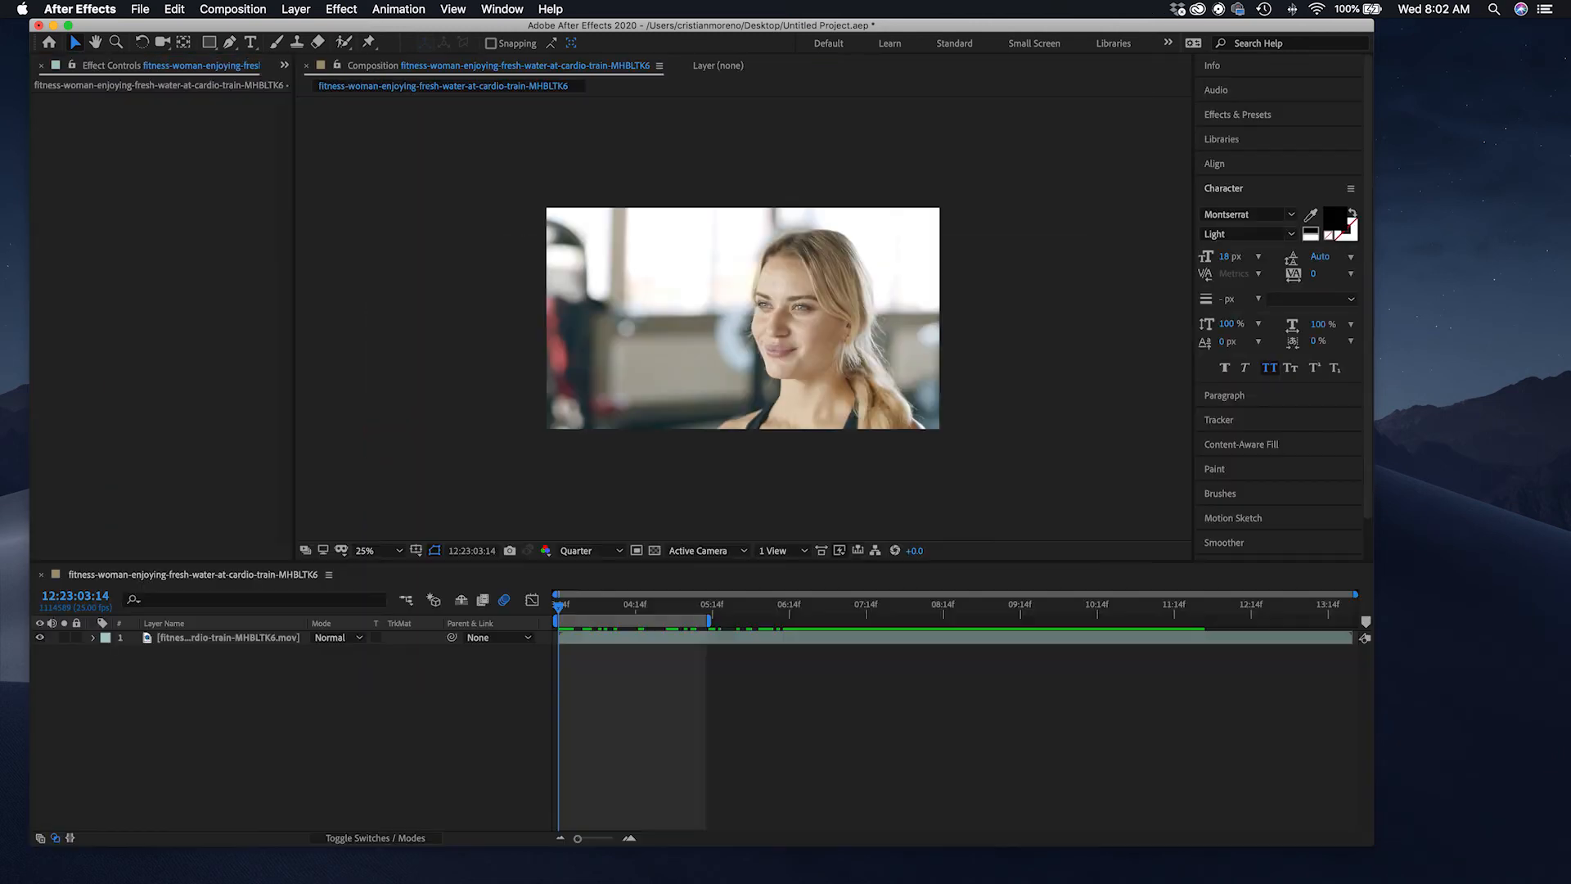
# Step: Add the screenshot PNG from the desktop as a layer above the clip, and switch the Composition panel to maximized size and back
pyautogui.moveTo(1527, 653); pyautogui.dragTo(606, 672)
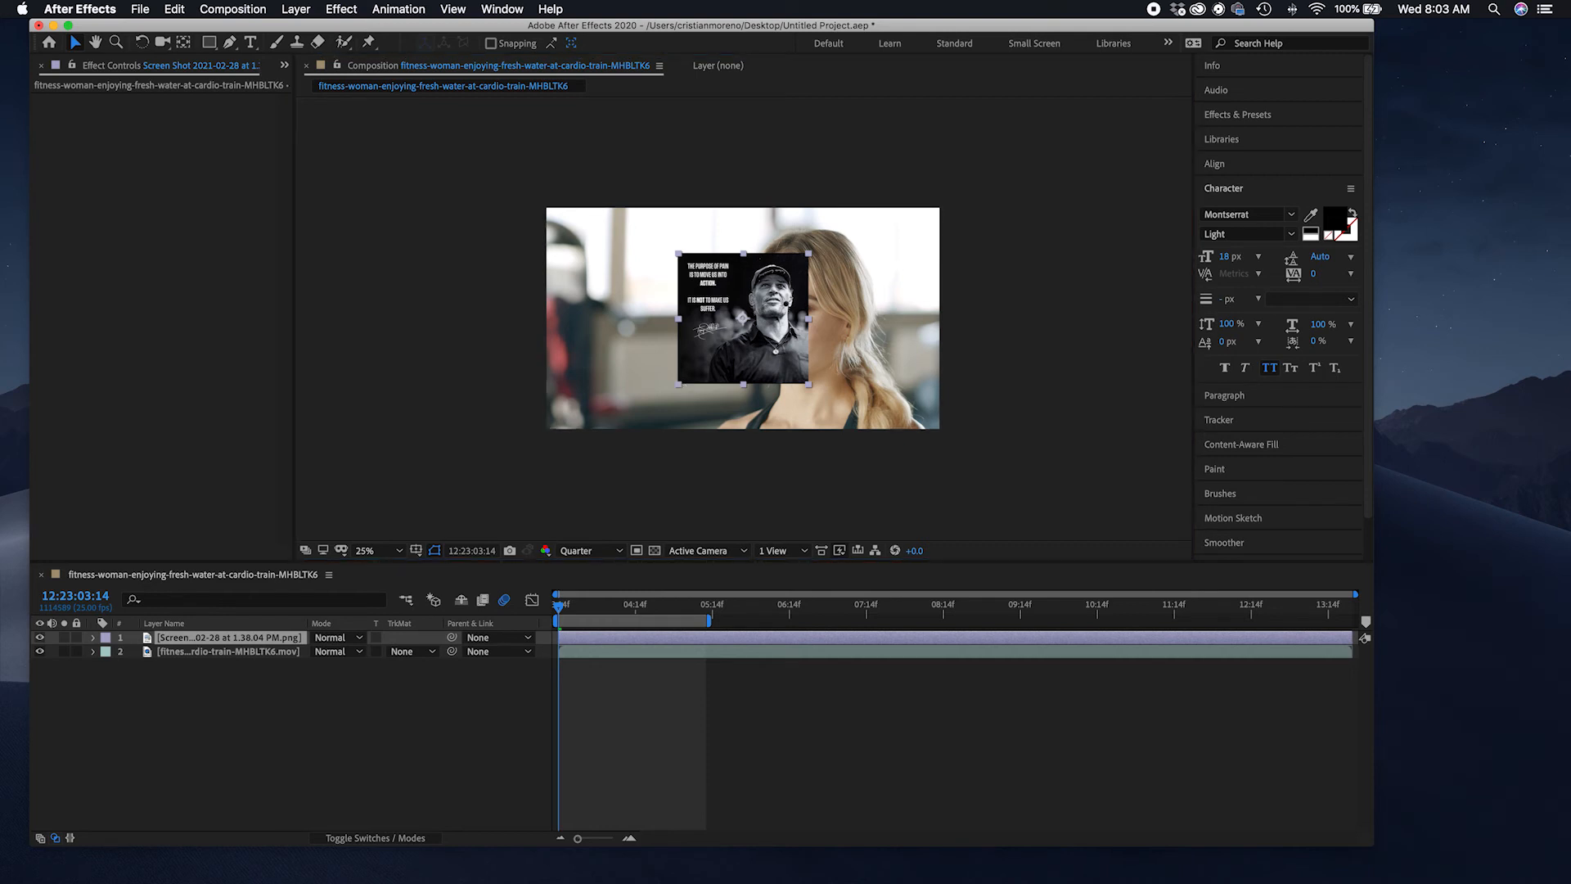
pyautogui.press('`')
pyautogui.press('`')
pyautogui.press('`')
pyautogui.press('`')
pyautogui.press('`')
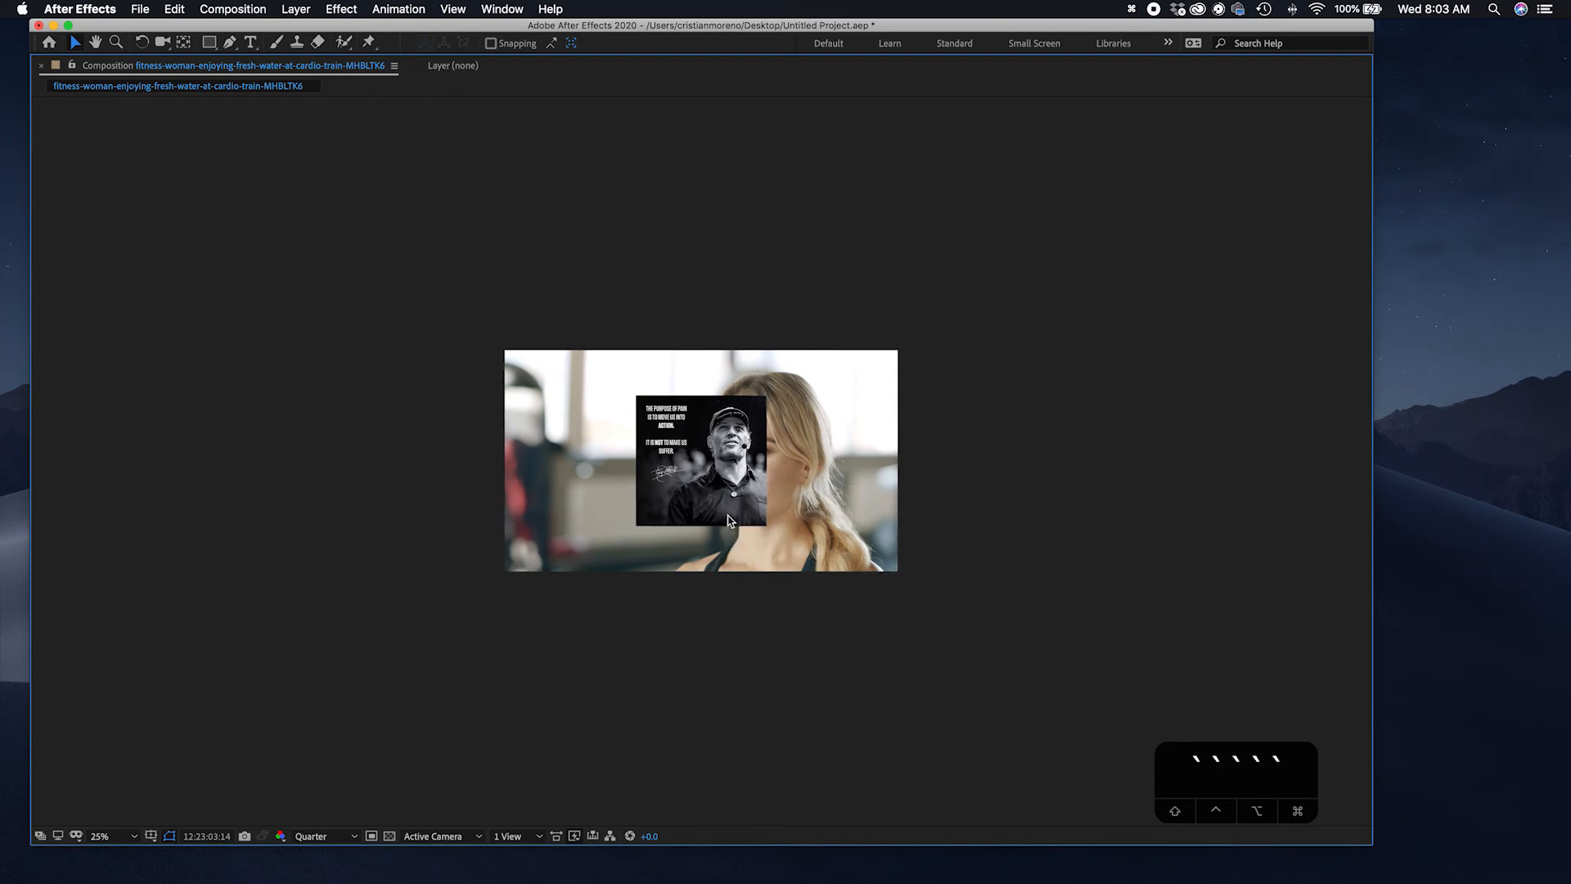
pyautogui.press('`')
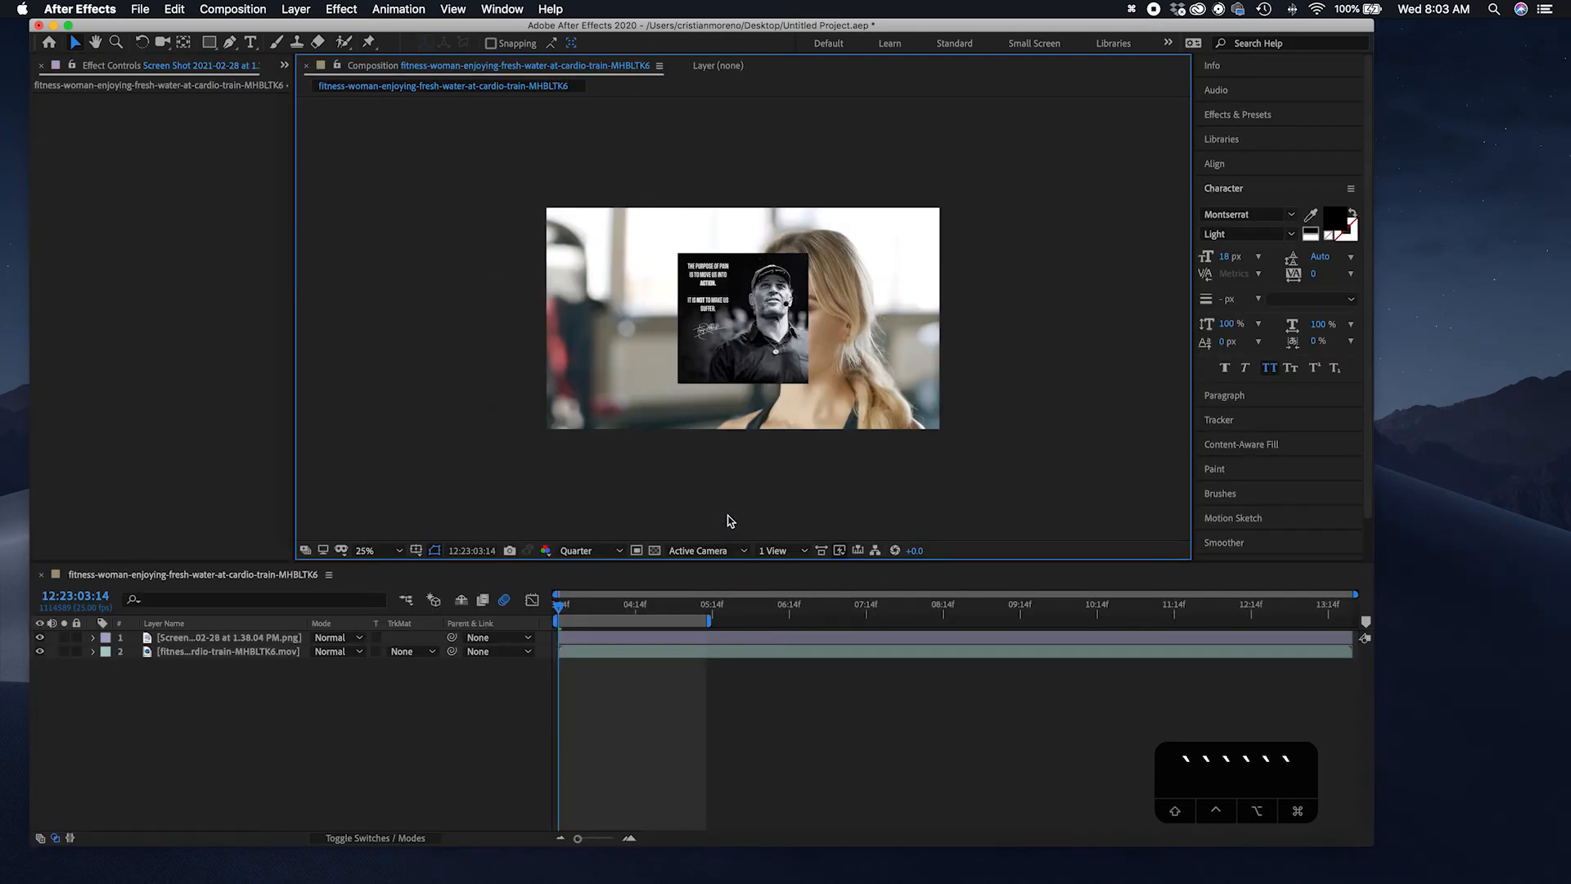
# Step: Enlarge the screenshot image to about the frame's width over its lower half and rotate it slightly counterclockwise
pyautogui.click(274, 639)
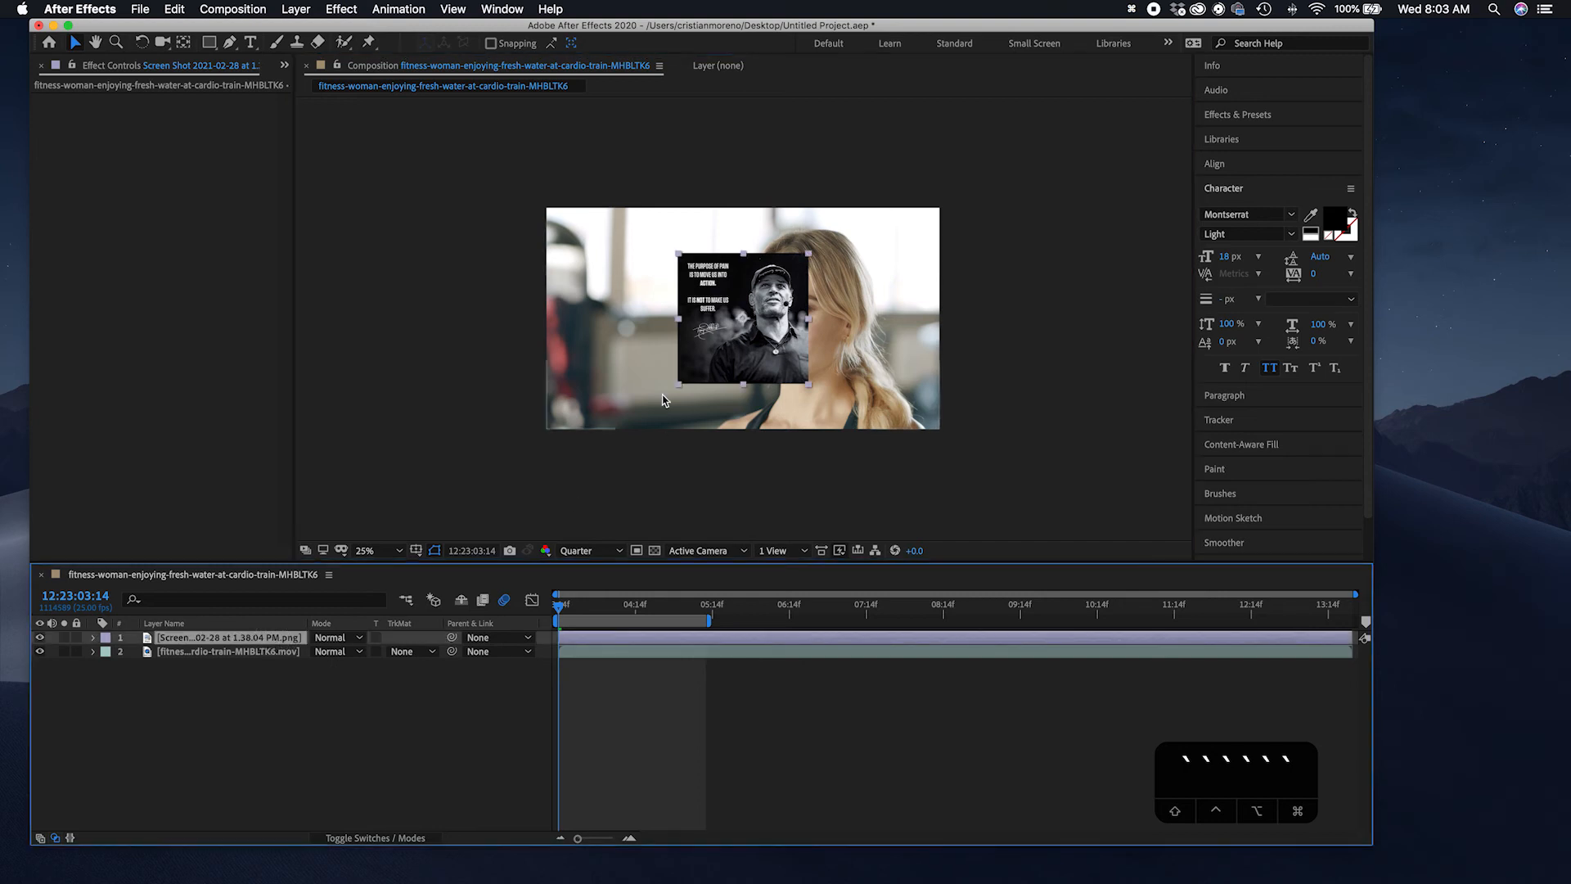
pyautogui.moveTo(680, 384); pyautogui.dragTo(525, 515)
pyautogui.moveTo(696, 336); pyautogui.dragTo(690, 539)
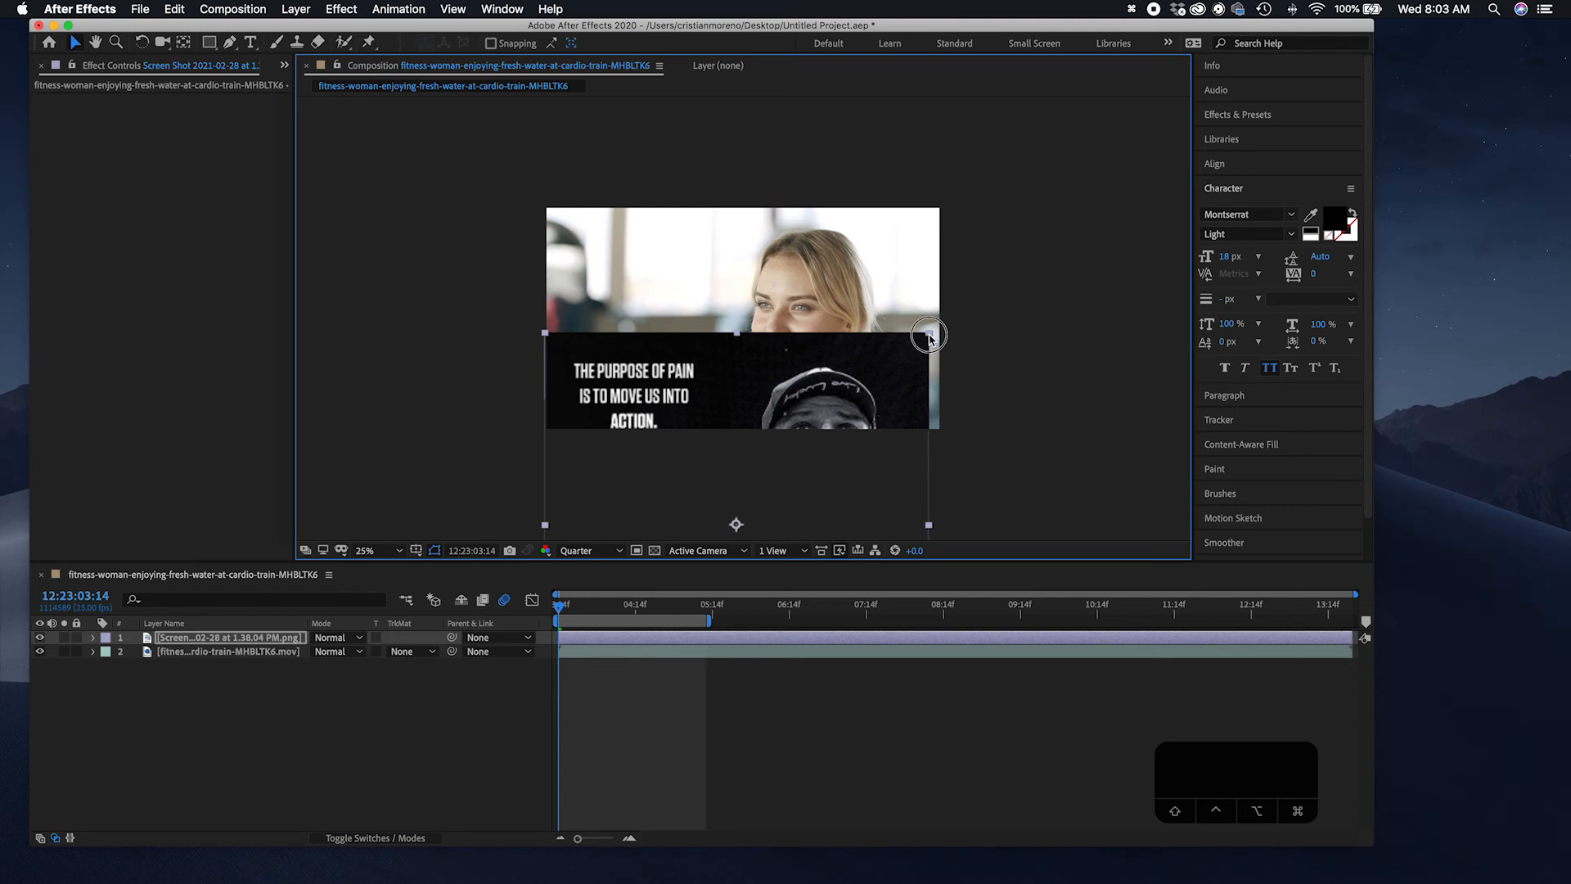
pyautogui.moveTo(928, 335)
pyautogui.mouseDown()
pyautogui.moveTo(979, 326)
pyautogui.moveTo(916, 355)
pyautogui.mouseUp()
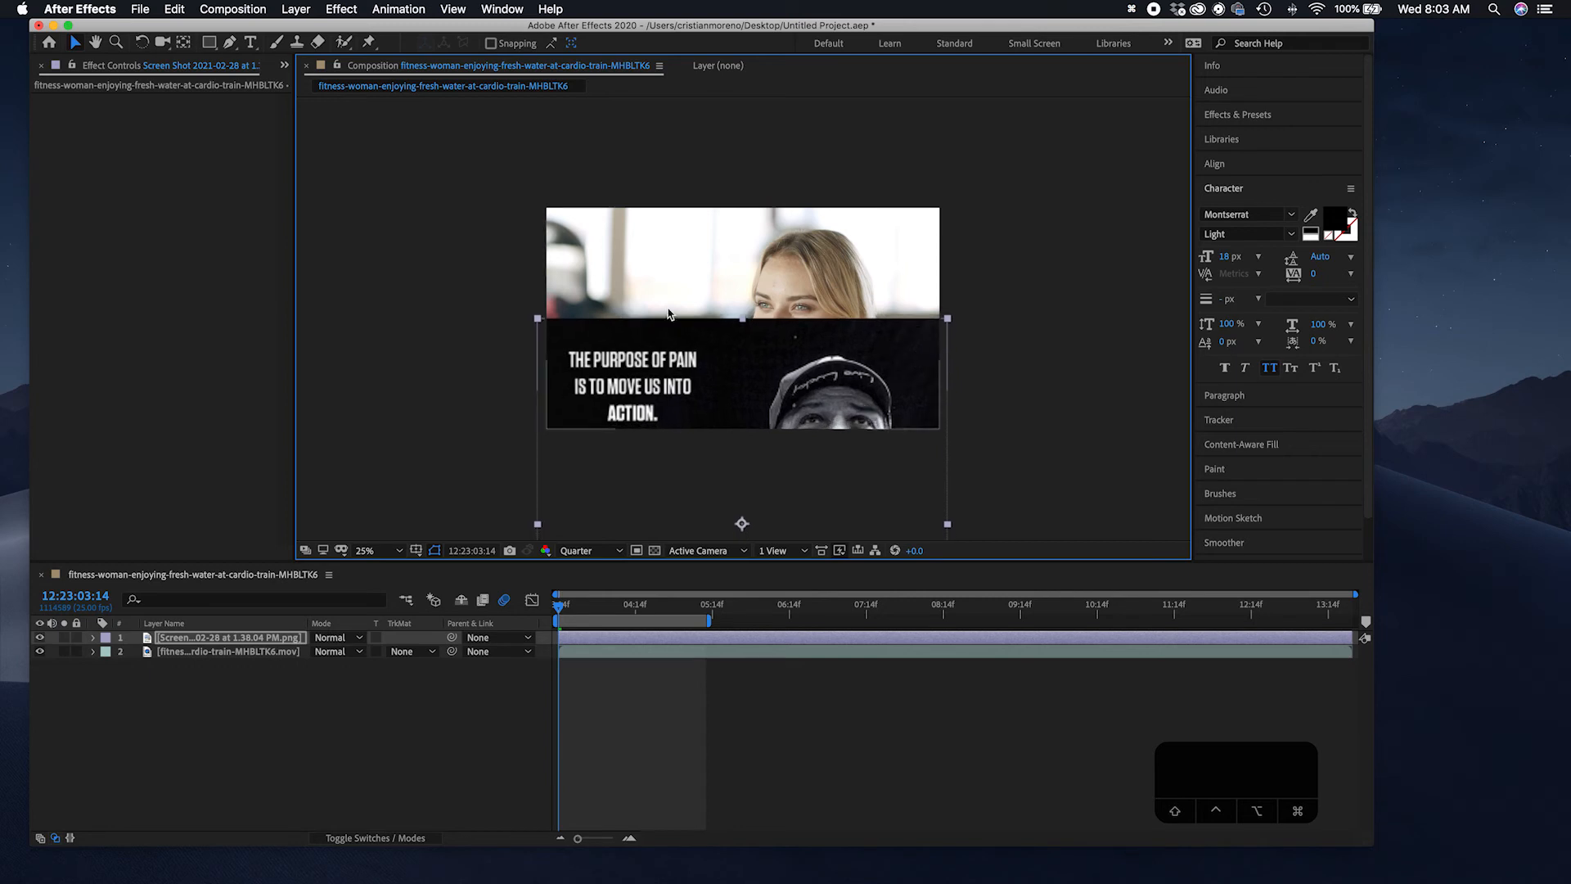
pyautogui.click(143, 42)
pyautogui.moveTo(725, 380); pyautogui.dragTo(747, 455)
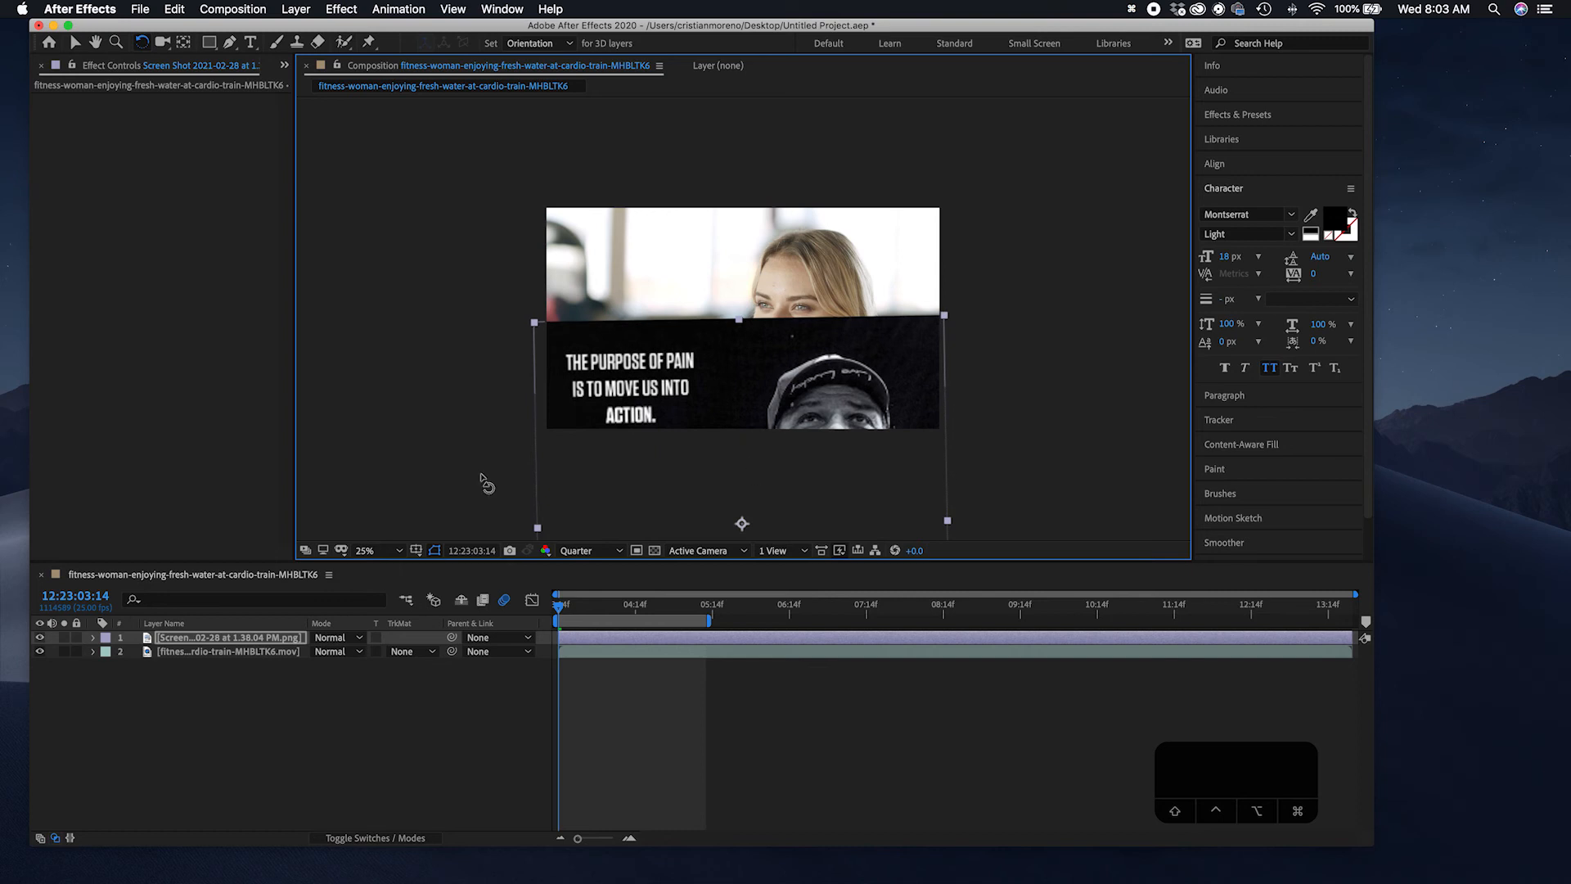
# Step: Reorder the layers so the fitness-woman clip is above the screenshot PNG
pyautogui.click(275, 653)
pyautogui.click(263, 638)
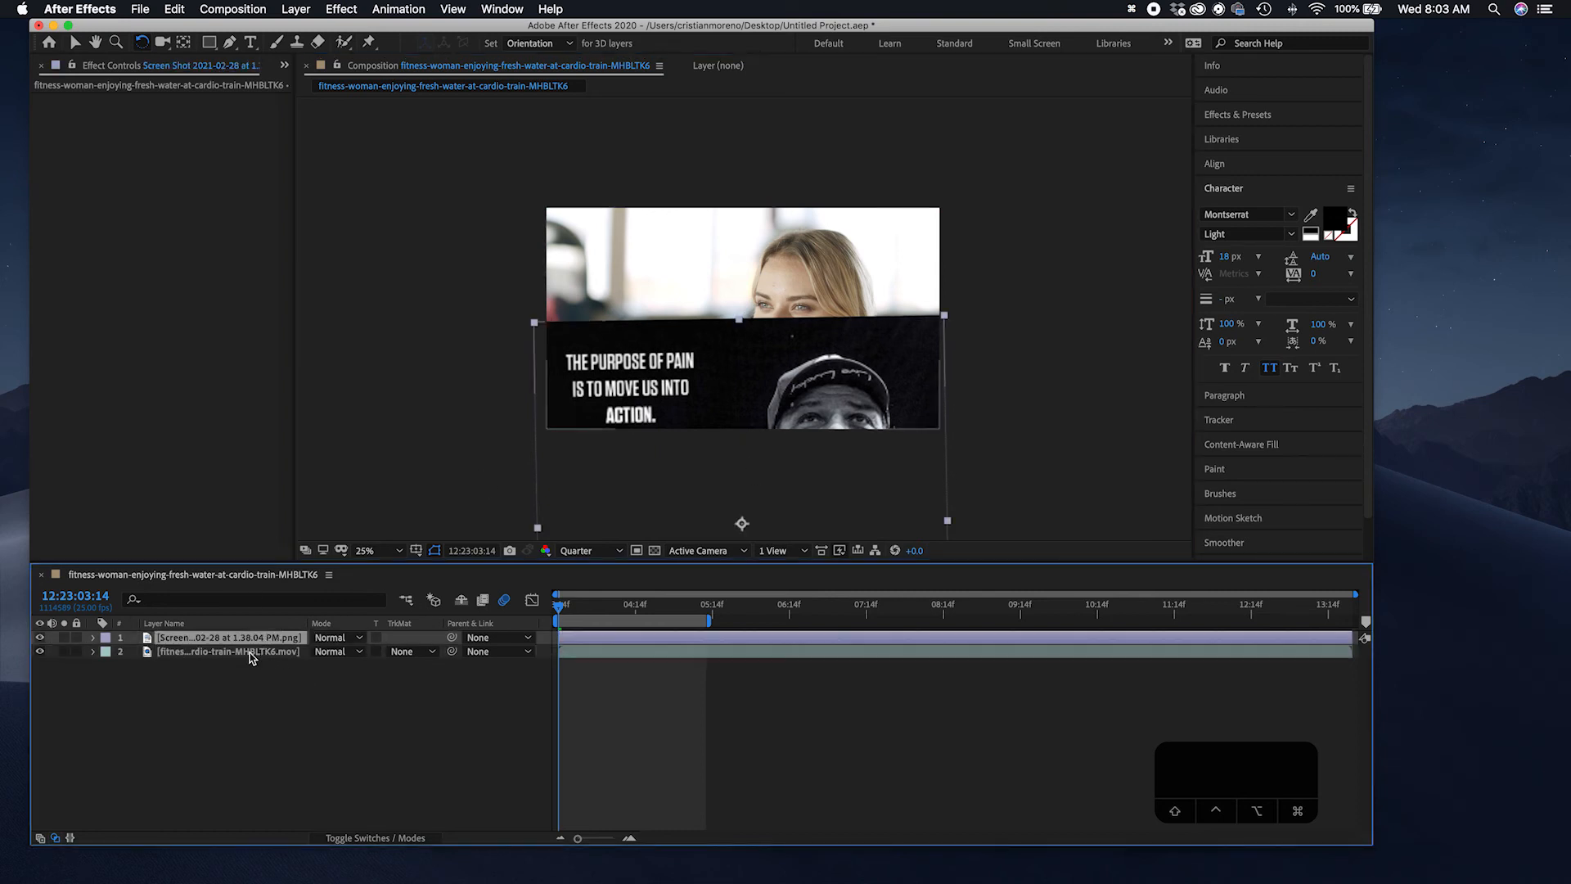
pyautogui.click(253, 652)
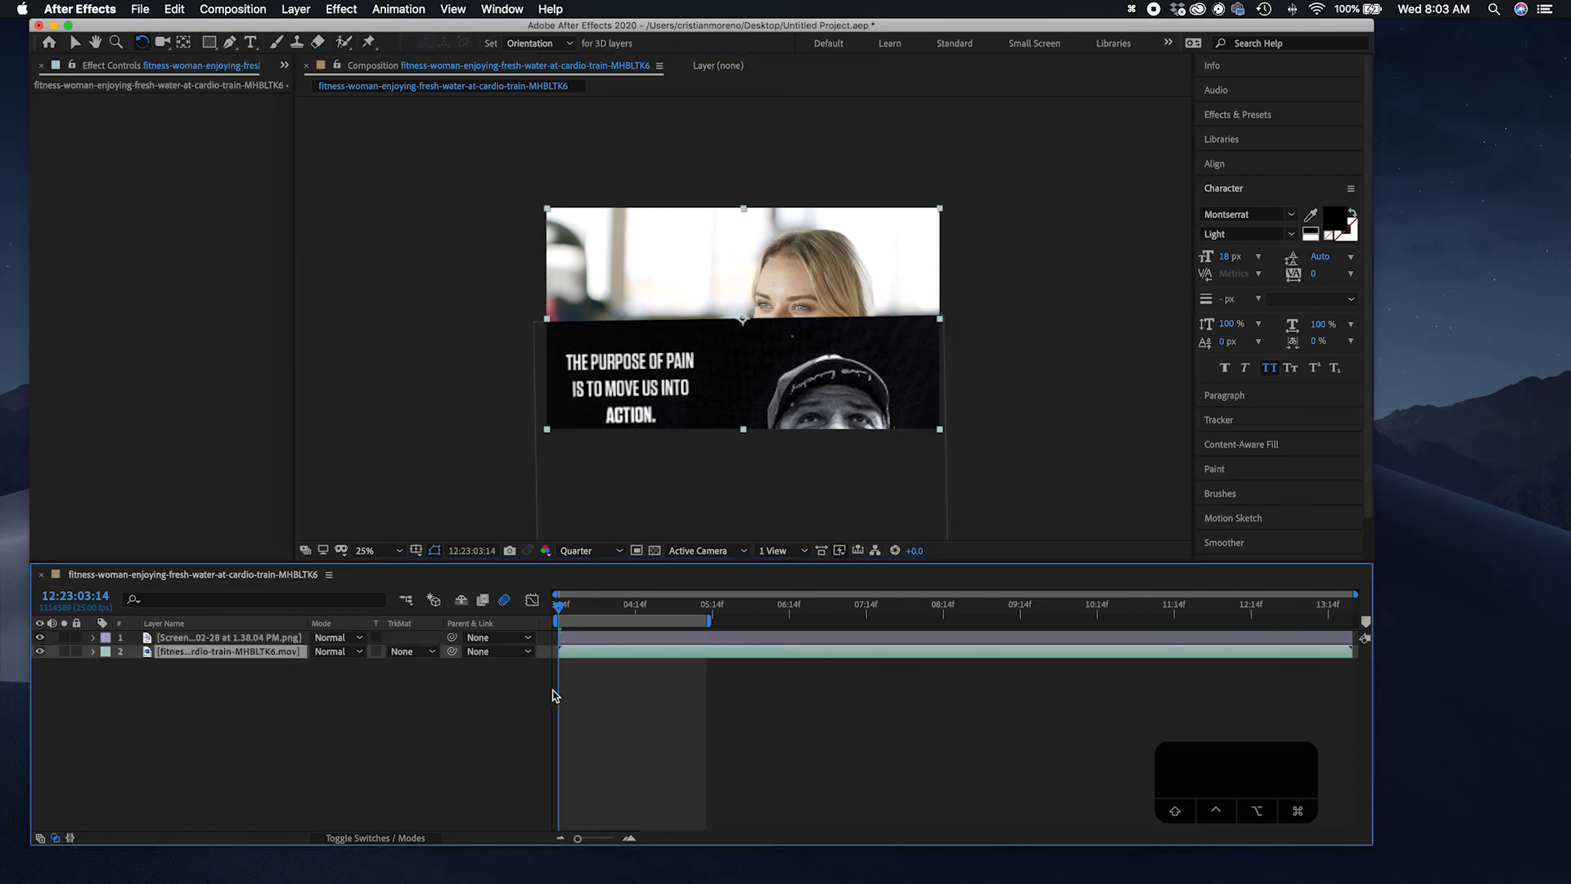
pyautogui.click(219, 640)
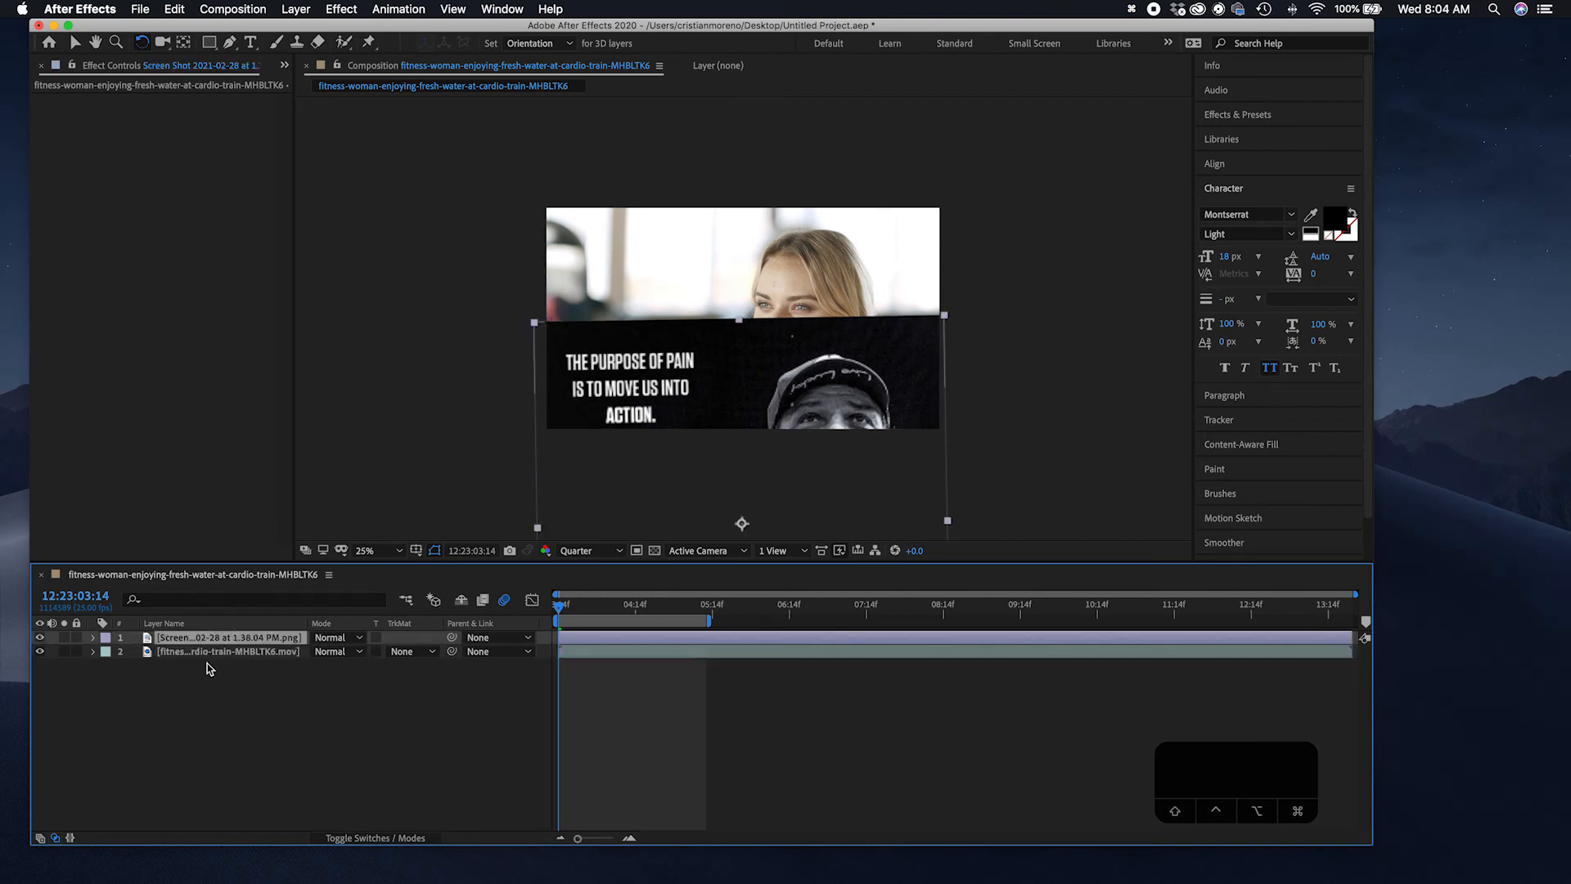
pyautogui.click(211, 652)
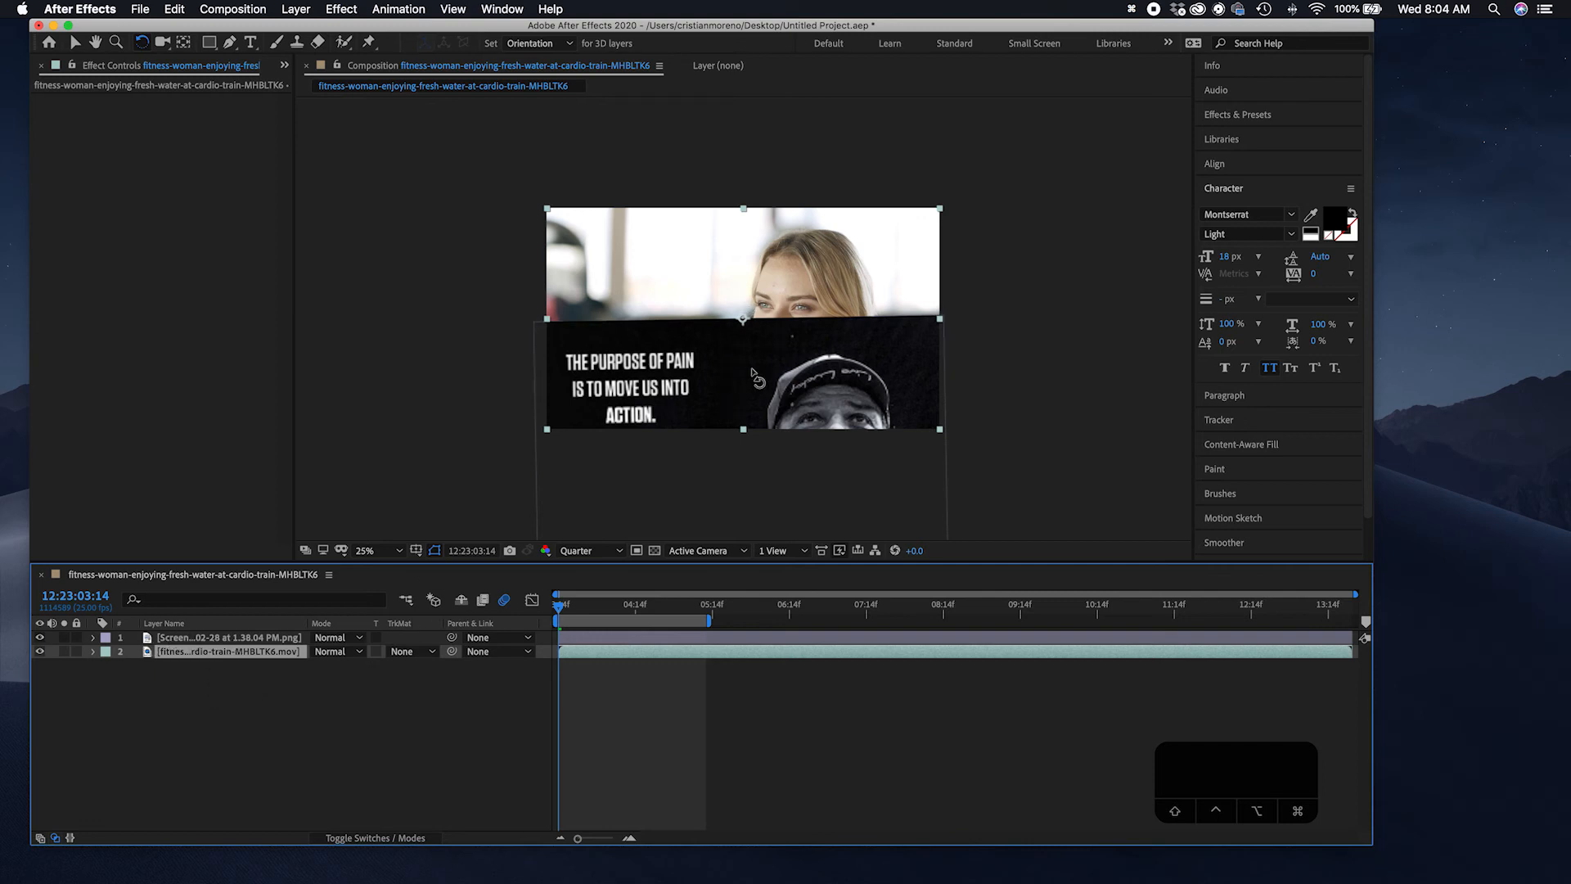
pyautogui.moveTo(222, 652)
pyautogui.mouseDown()
pyautogui.moveTo(224, 620)
pyautogui.moveTo(223, 641)
pyautogui.mouseUp()
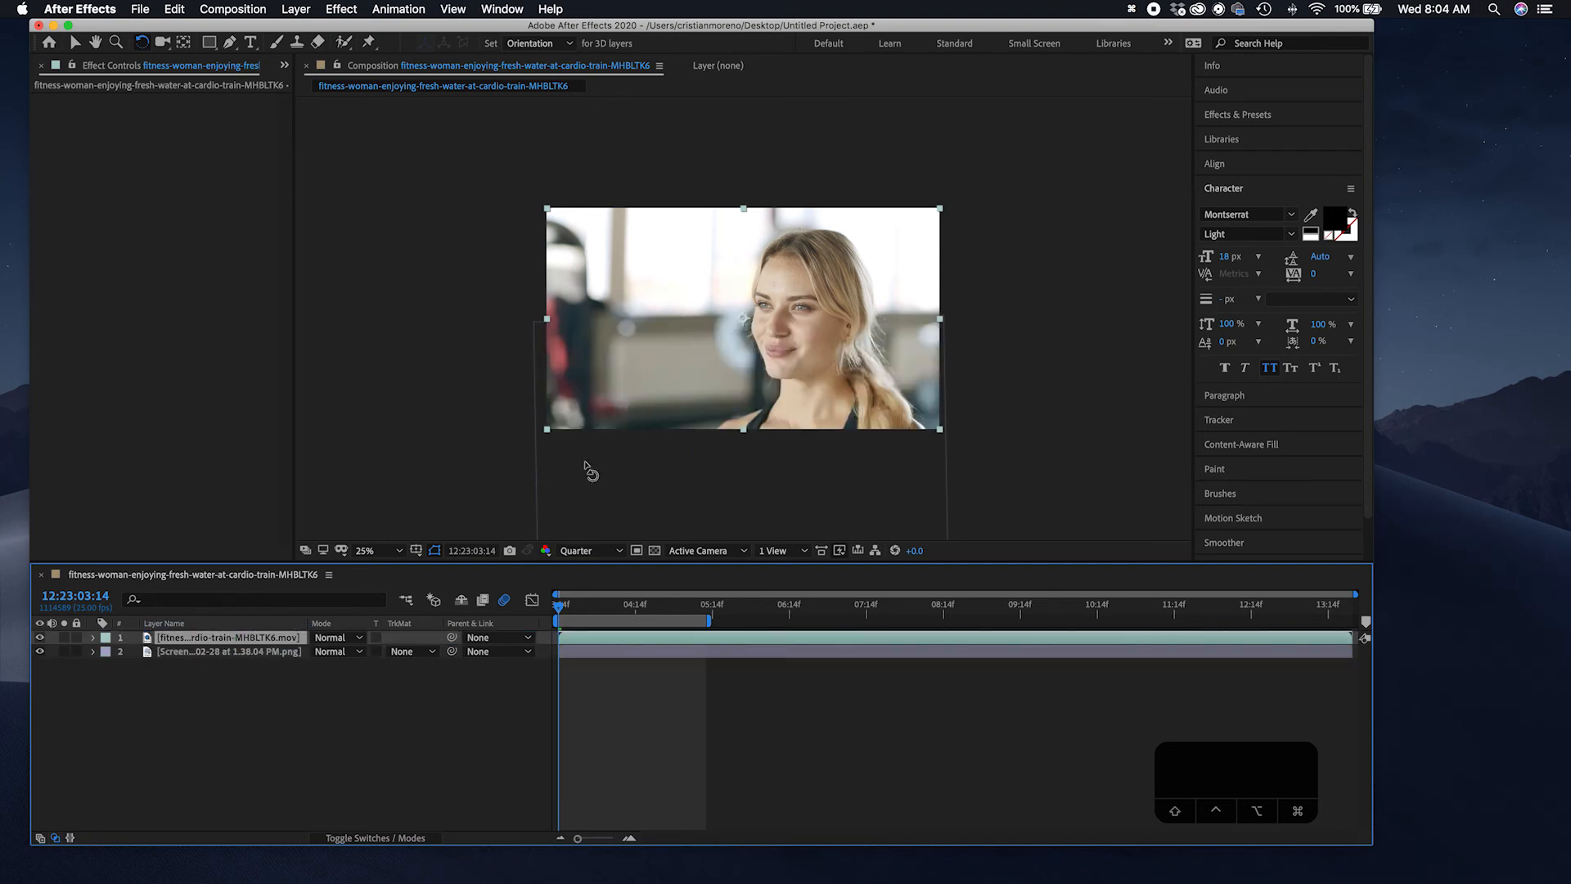
# Step: Rotate the screenshot layer slightly clockwise and tilt the fitness-woman clip counterclockwise
pyautogui.click(222, 654)
pyautogui.click(231, 638)
pyautogui.click(219, 652)
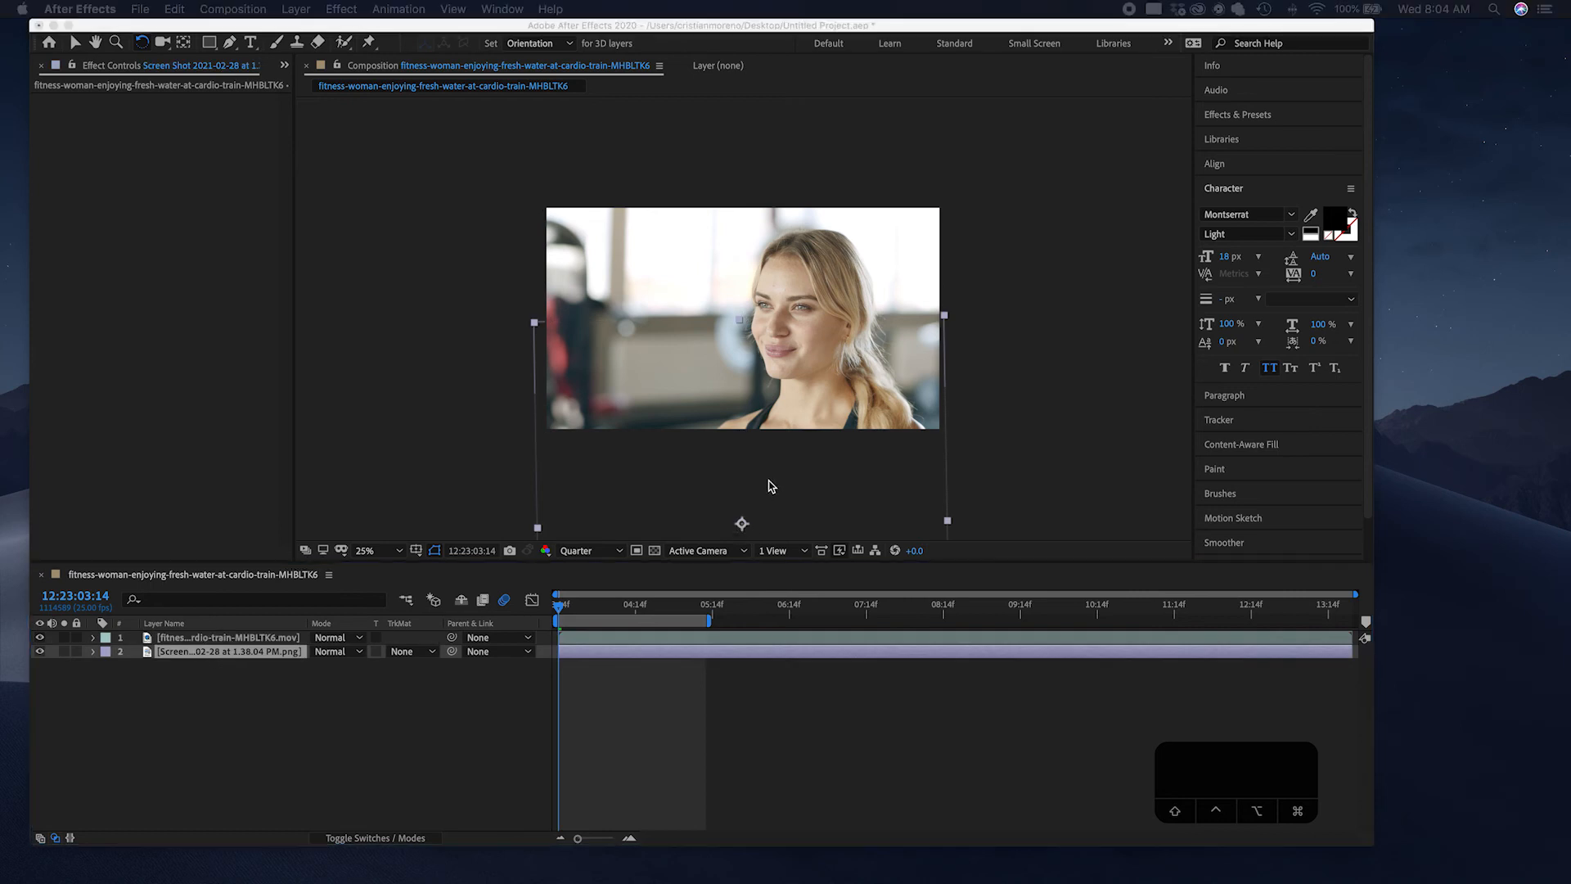
pyautogui.moveTo(791, 484)
pyautogui.mouseDown()
pyautogui.moveTo(712, 439)
pyautogui.moveTo(817, 470)
pyautogui.moveTo(800, 469)
pyautogui.mouseUp()
pyautogui.click(275, 638)
pyautogui.moveTo(778, 358); pyautogui.dragTo(795, 297)
pyautogui.click(143, 45)
# Step: Move the tilted clip toward the frame's upper left and the screenshot image toward its lower right, exposing the empty background
pyautogui.click(74, 45)
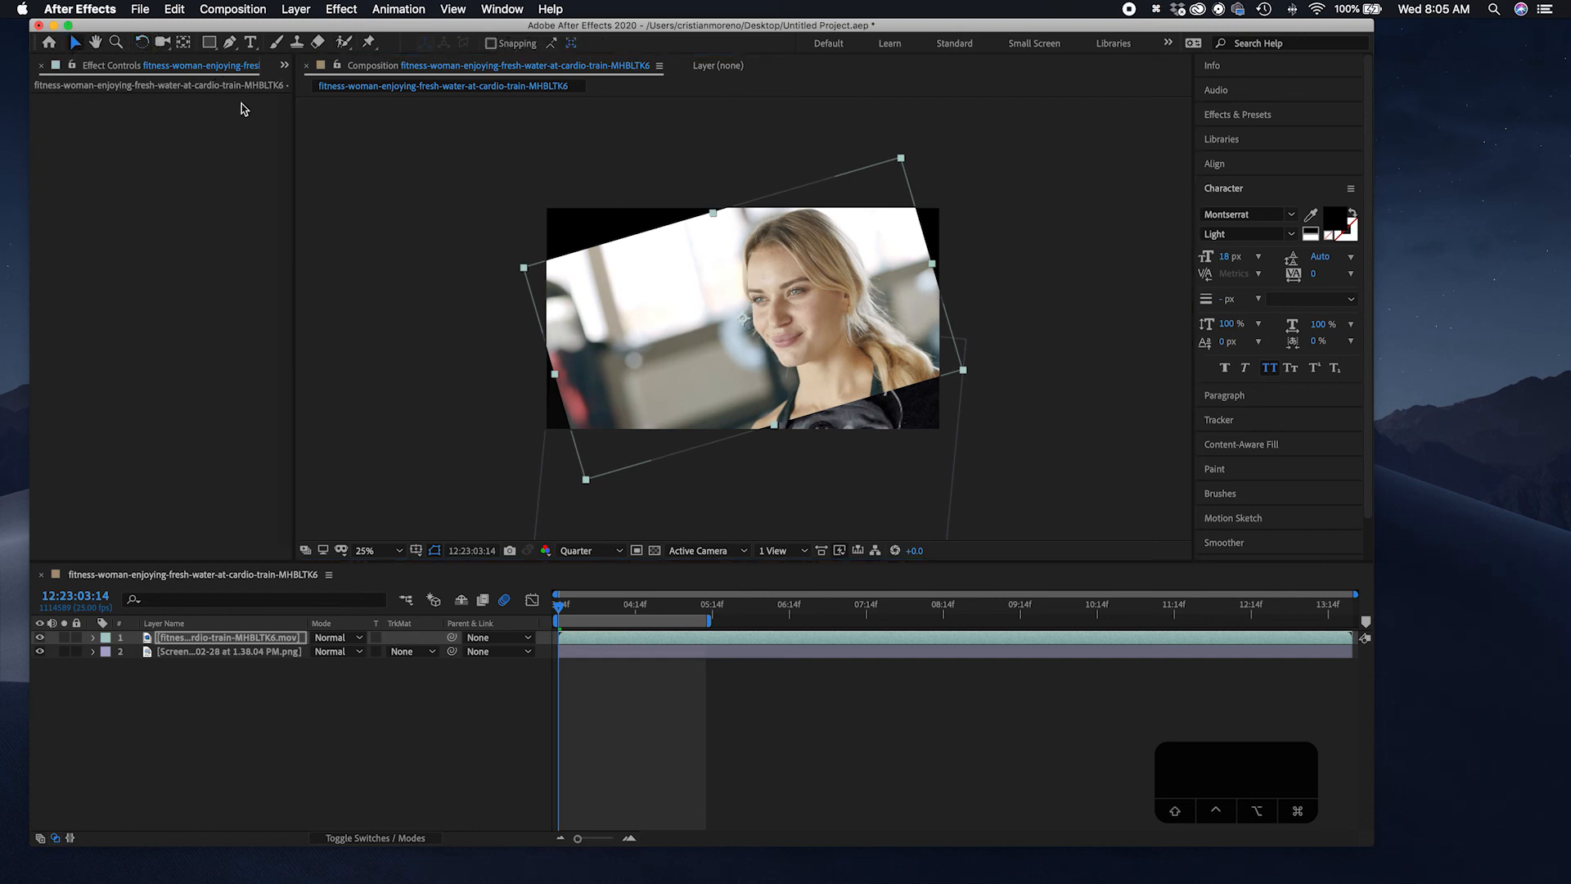
pyautogui.moveTo(865, 294); pyautogui.dragTo(723, 268)
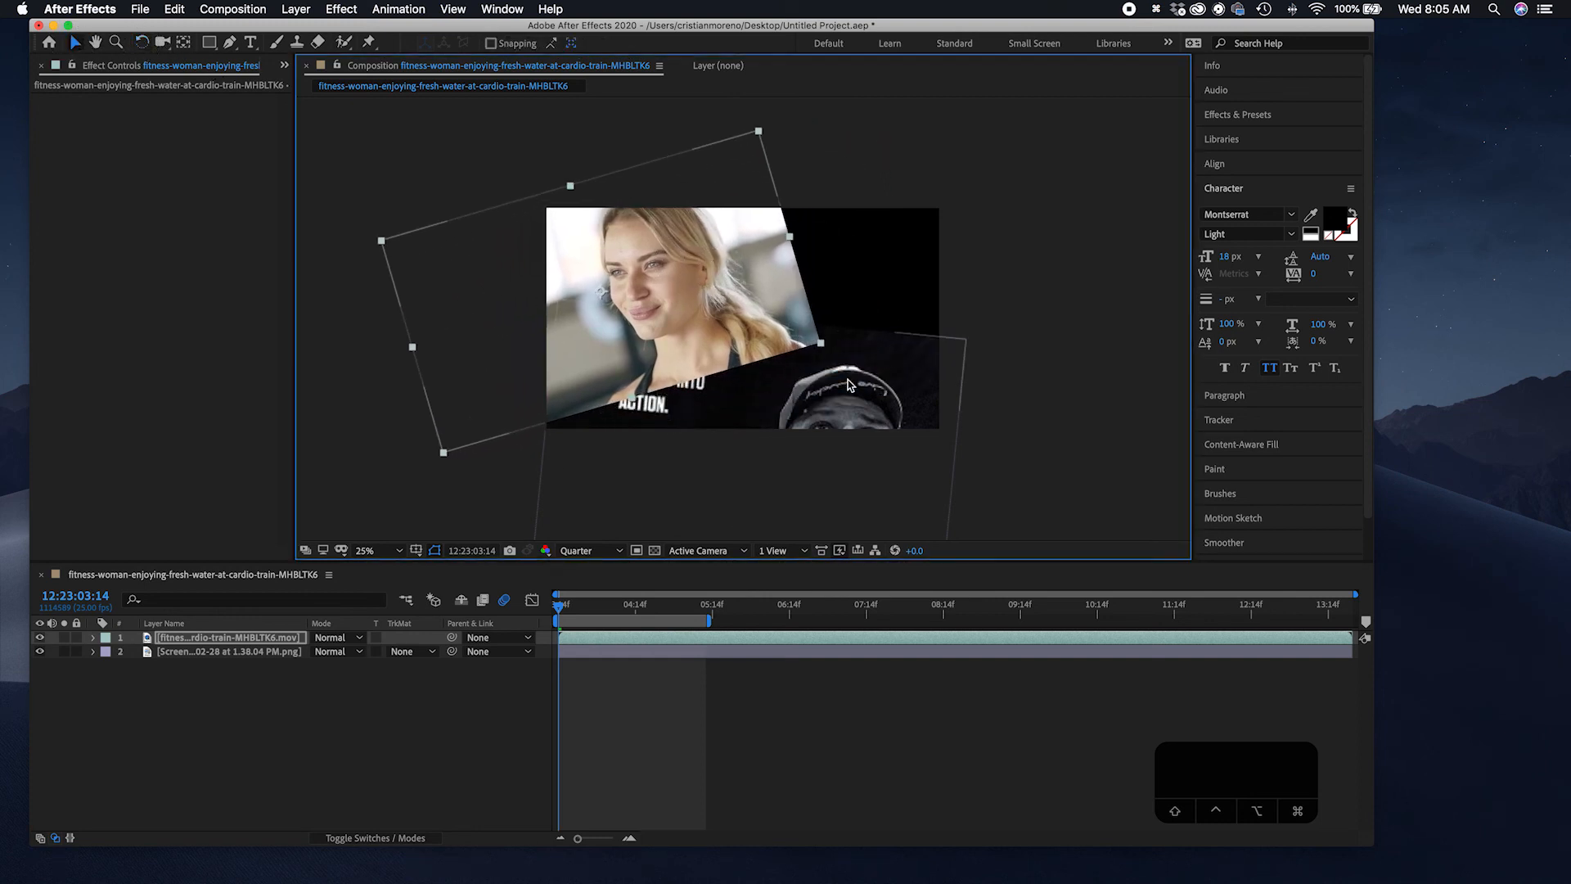
pyautogui.click(969, 366)
pyautogui.moveTo(969, 365); pyautogui.dragTo(1034, 368)
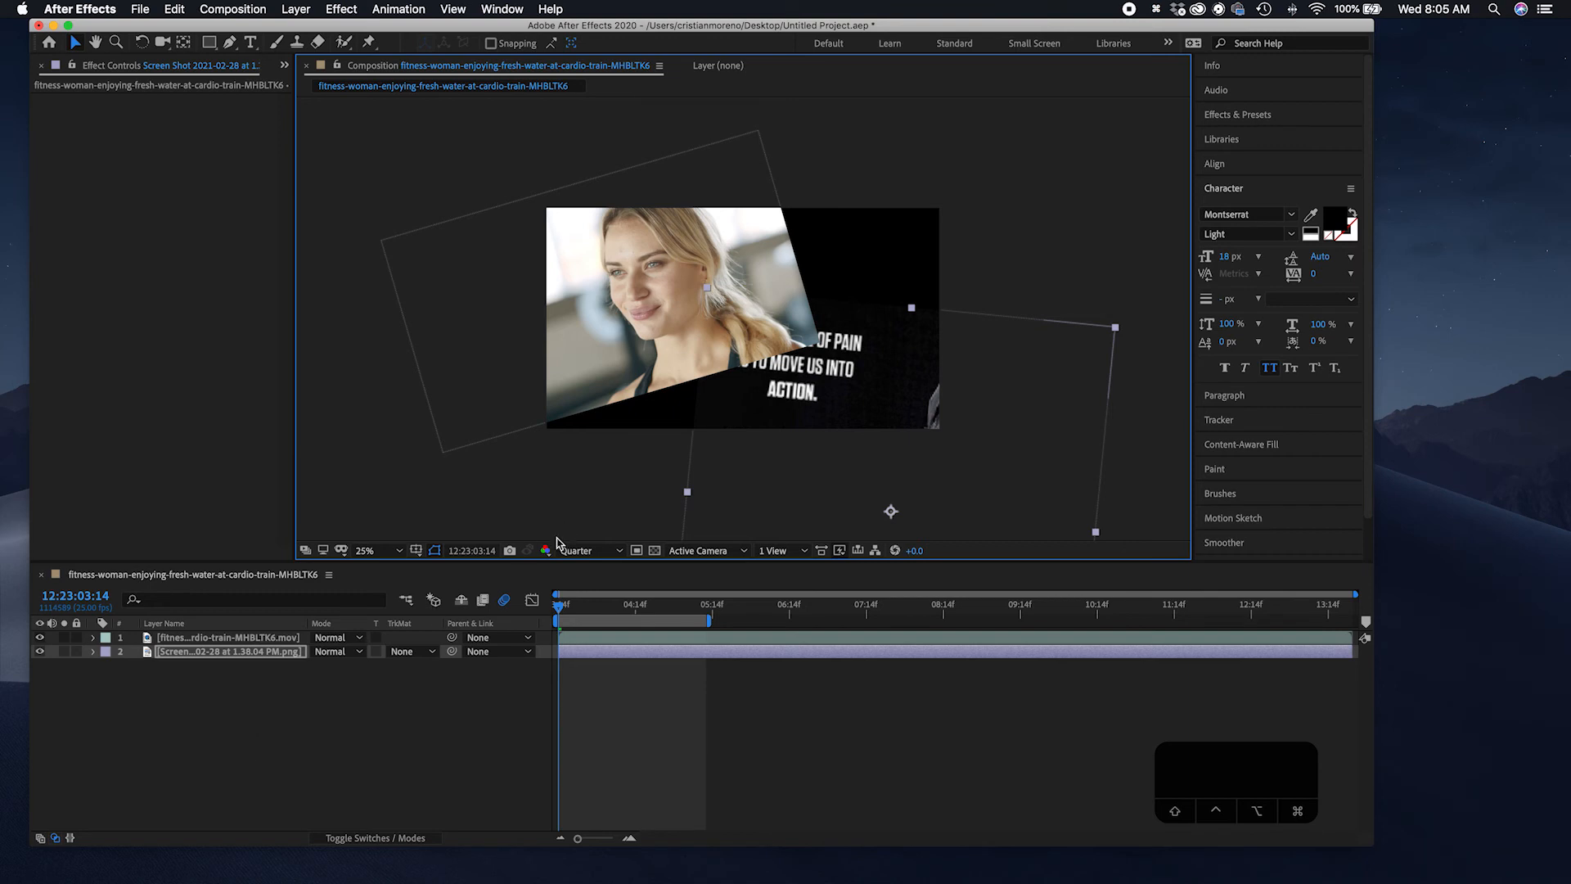
# Step: Turn on the transparency grid and reposition the screenshot image to the frame's upper left and the clip to its lower right
pyautogui.click(655, 550)
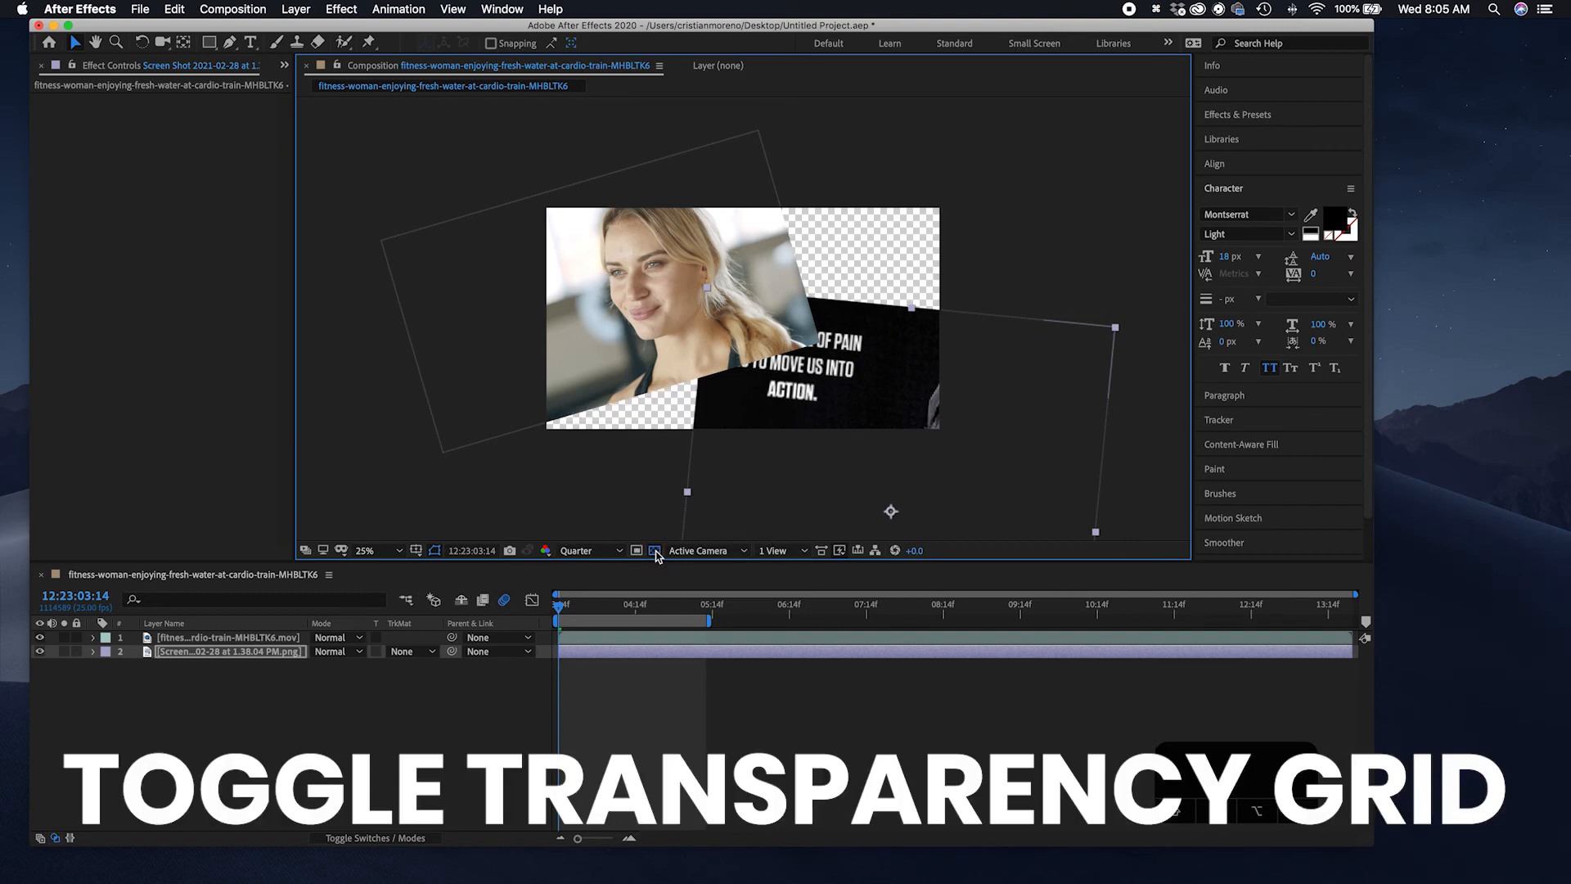
pyautogui.moveTo(797, 312); pyautogui.dragTo(841, 330)
pyautogui.moveTo(626, 258)
pyautogui.mouseDown()
pyautogui.moveTo(806, 258)
pyautogui.moveTo(754, 285)
pyautogui.moveTo(670, 239)
pyautogui.moveTo(620, 279)
pyautogui.mouseUp()
pyautogui.moveTo(781, 391); pyautogui.dragTo(505, 165)
pyautogui.moveTo(621, 324); pyautogui.dragTo(679, 421)
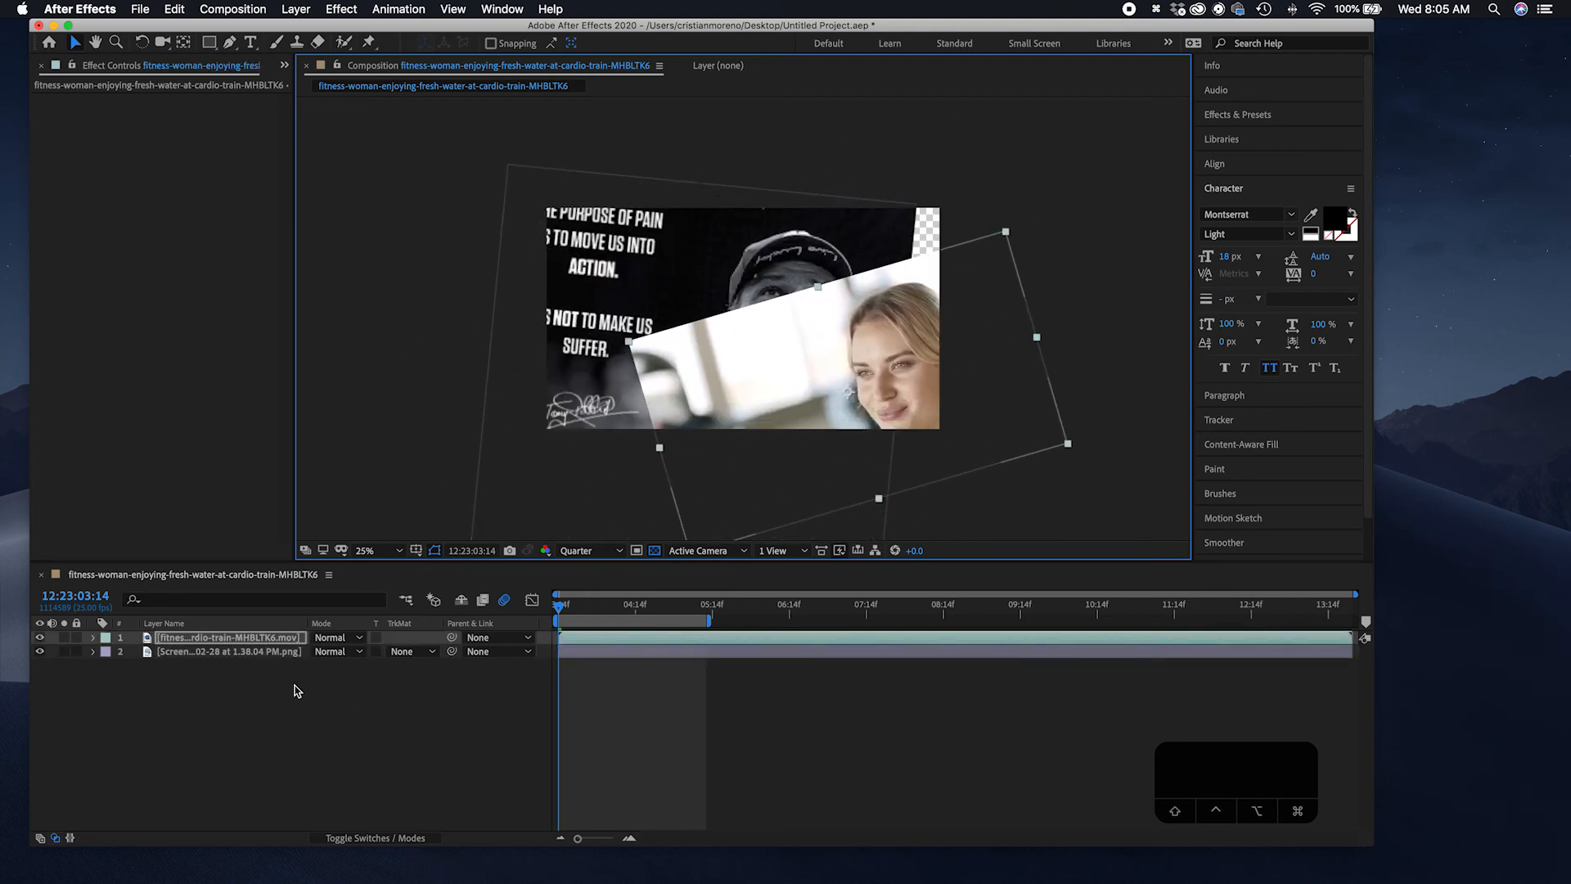
# Step: Hide the fitness-woman clip and shift the screenshot image down and right so it covers most of the frame
pyautogui.click(40, 639)
pyautogui.moveTo(682, 303); pyautogui.dragTo(728, 328)
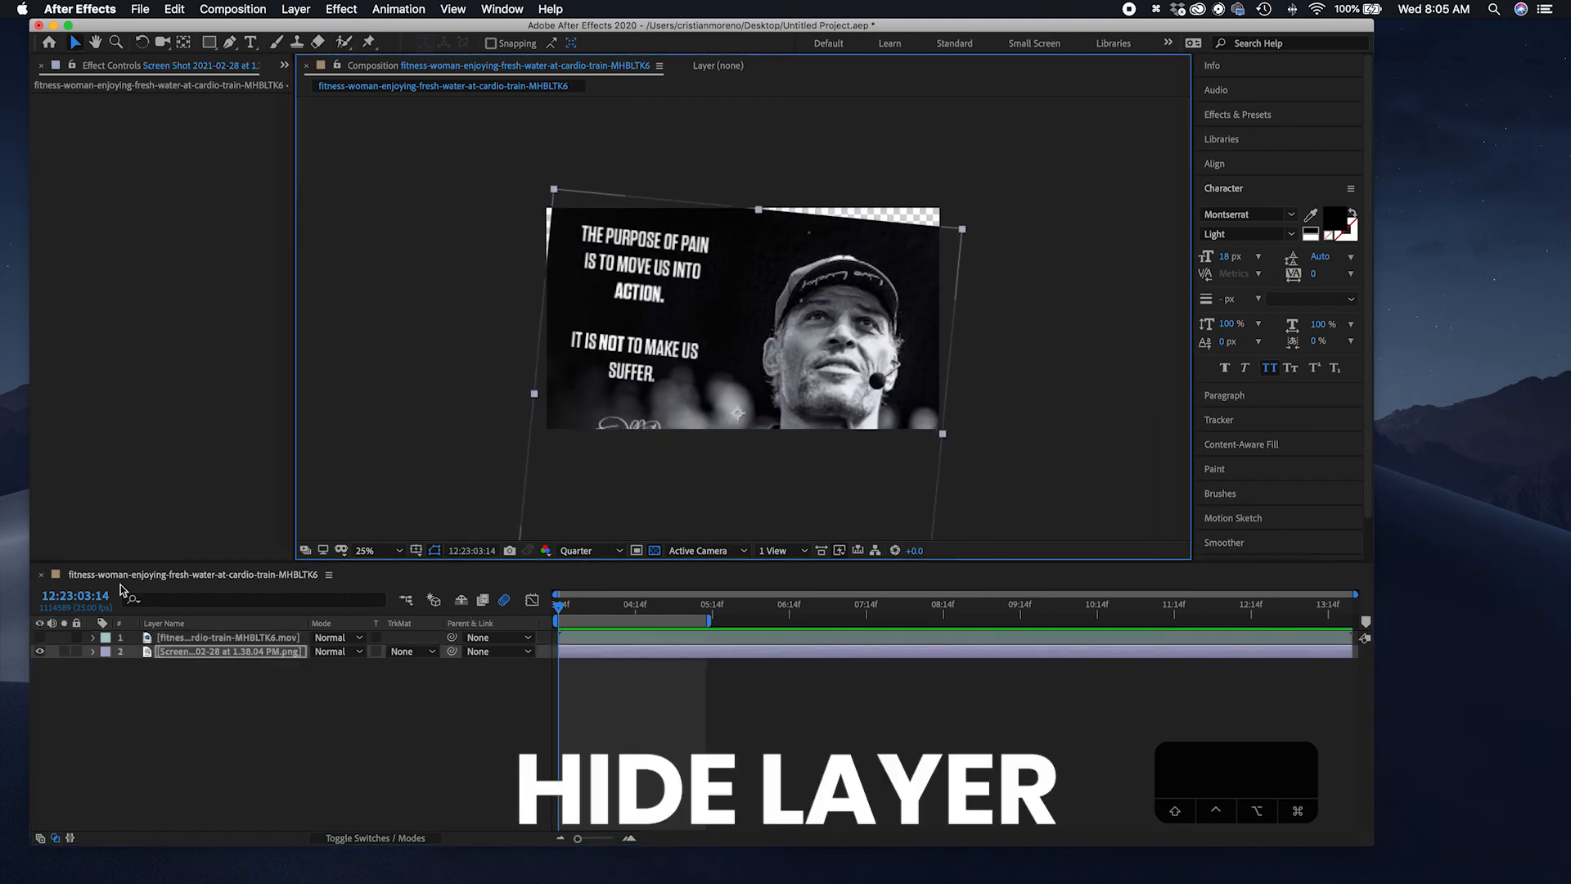
pyautogui.click(39, 638)
pyautogui.click(38, 638)
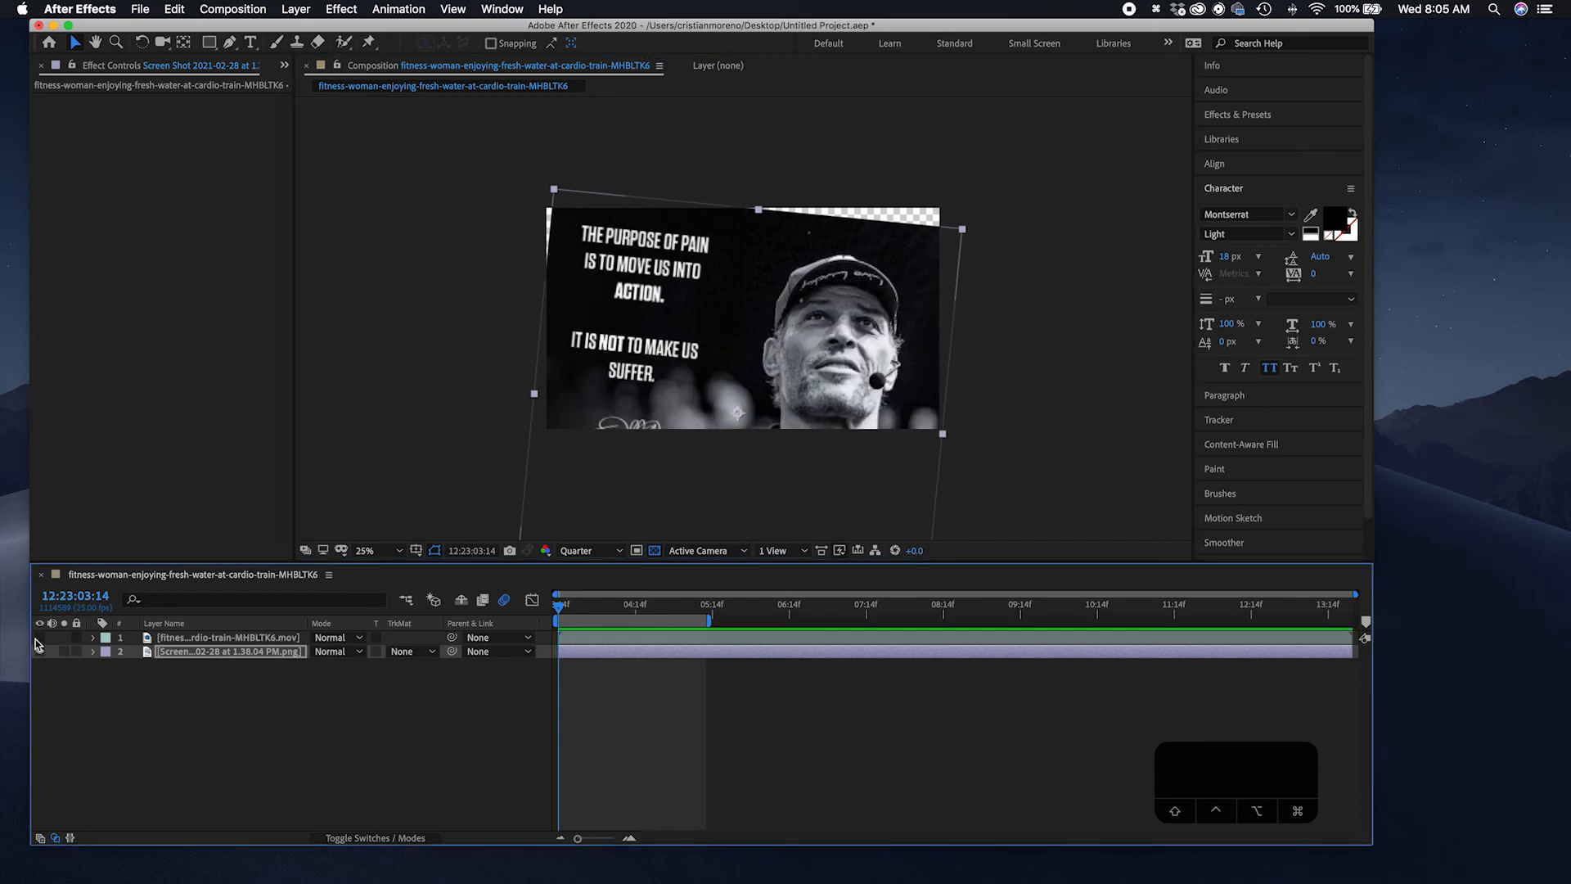
# Step: Hide the screenshot layer as well, and make both layers visible again
pyautogui.click(30, 652)
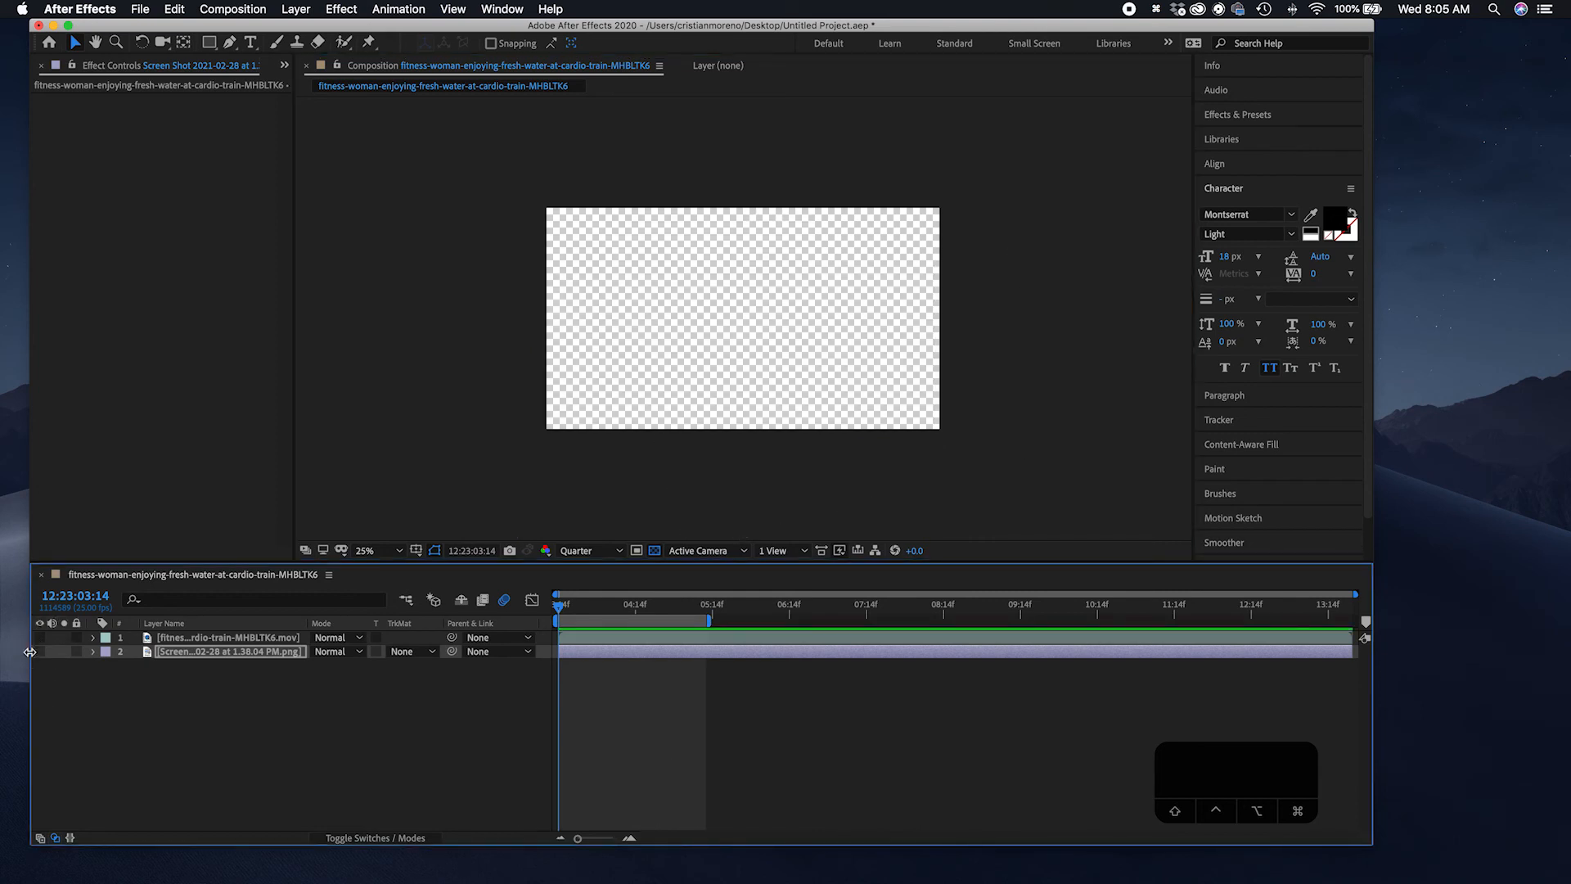
pyautogui.click(39, 651)
pyautogui.click(39, 638)
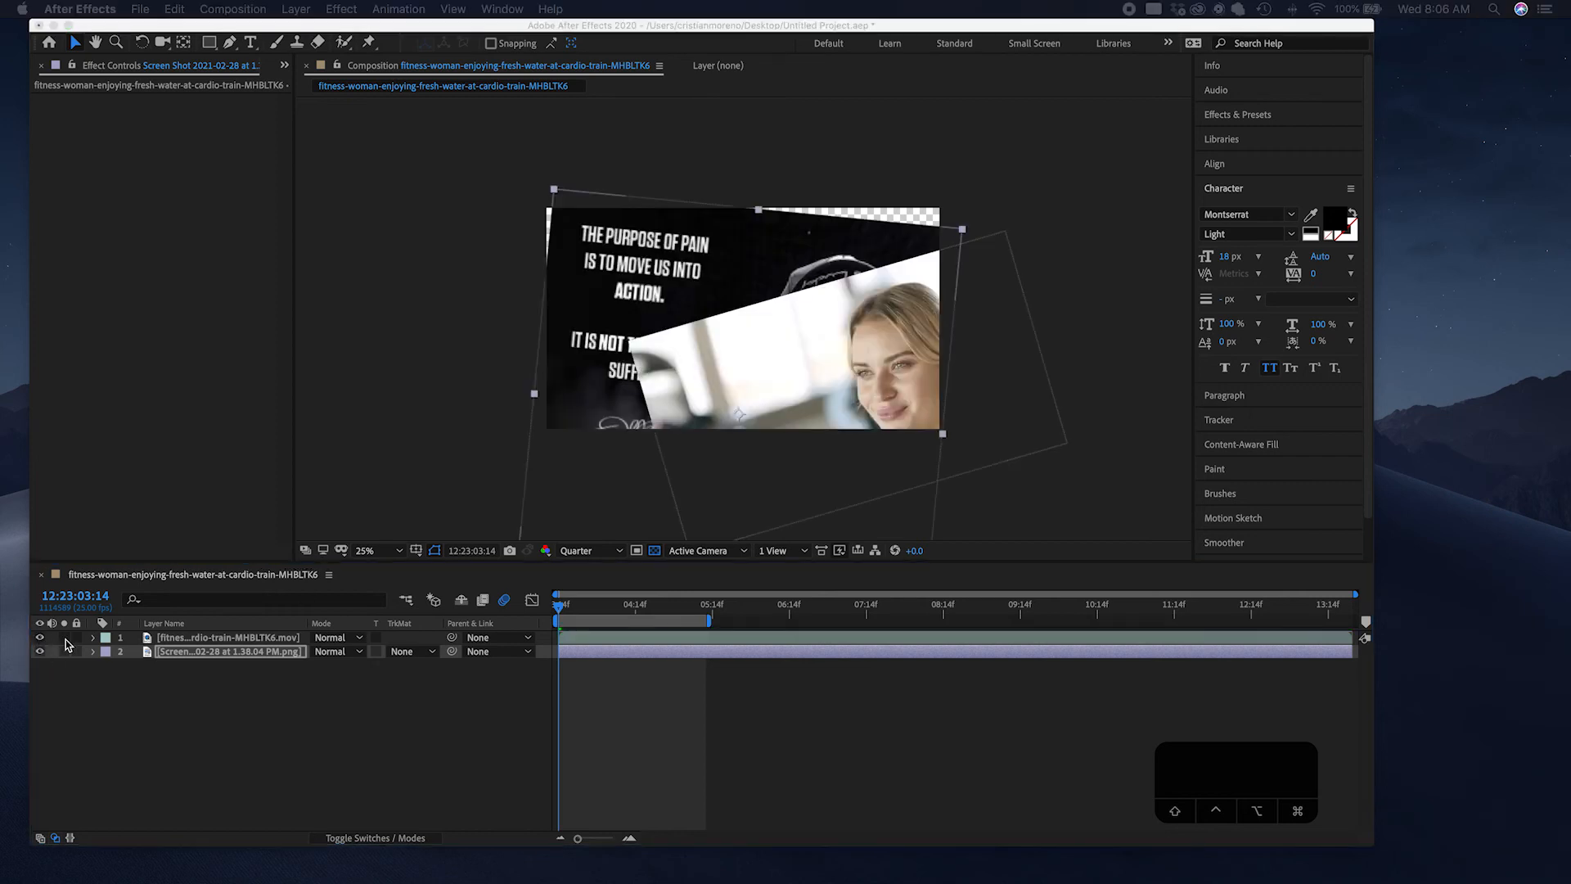
# Step: Solo both the fitness-woman clip and the screenshot layer, and turn solo off for each
pyautogui.click(66, 647)
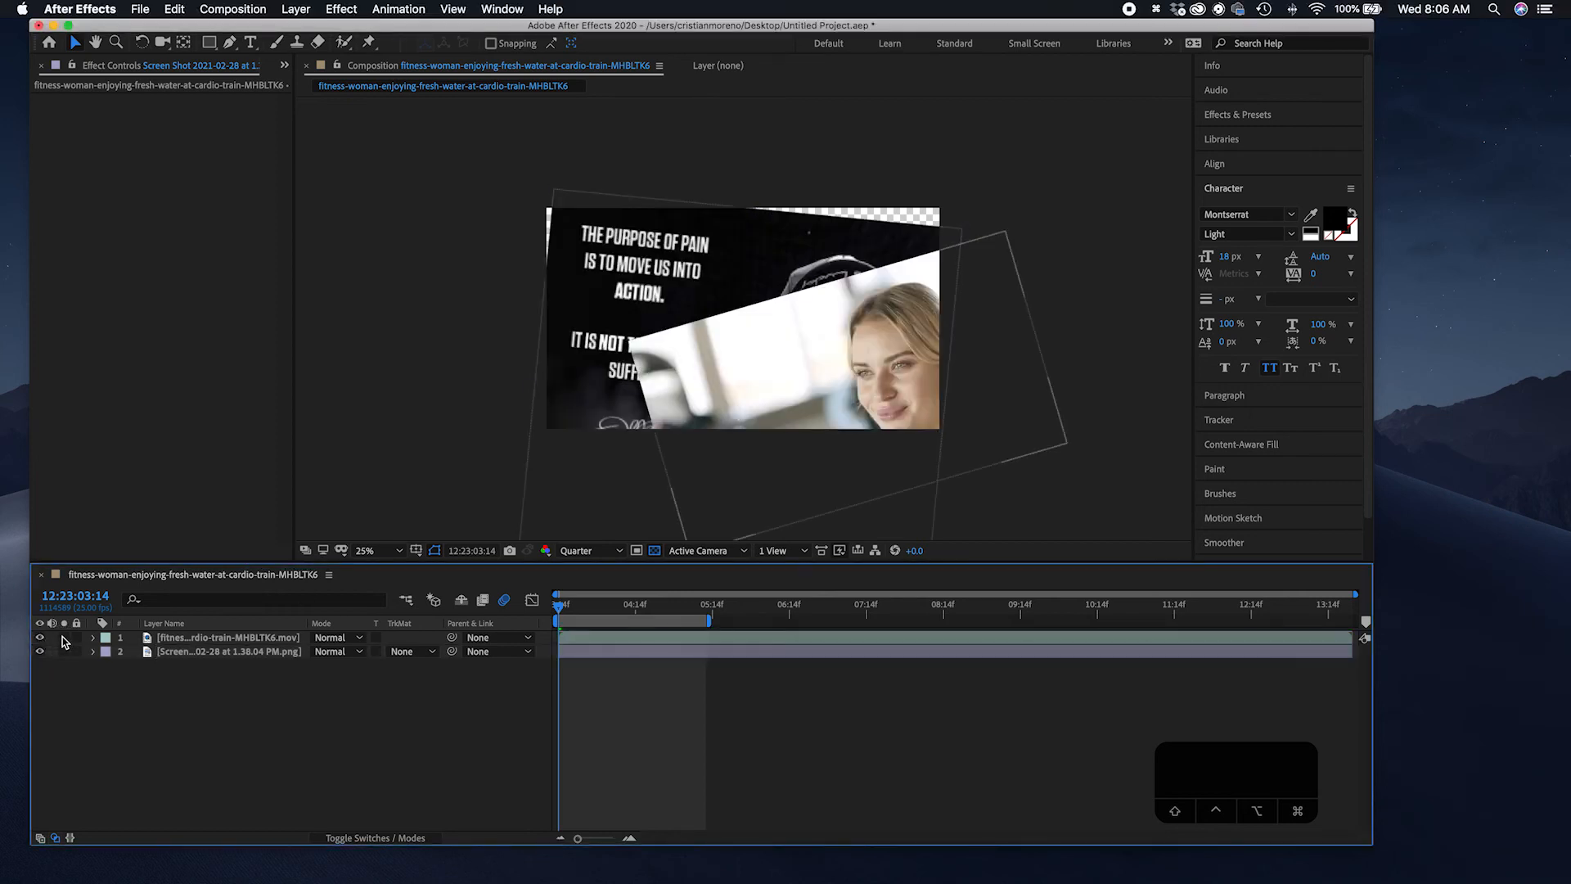
pyautogui.click(64, 638)
pyautogui.click(65, 651)
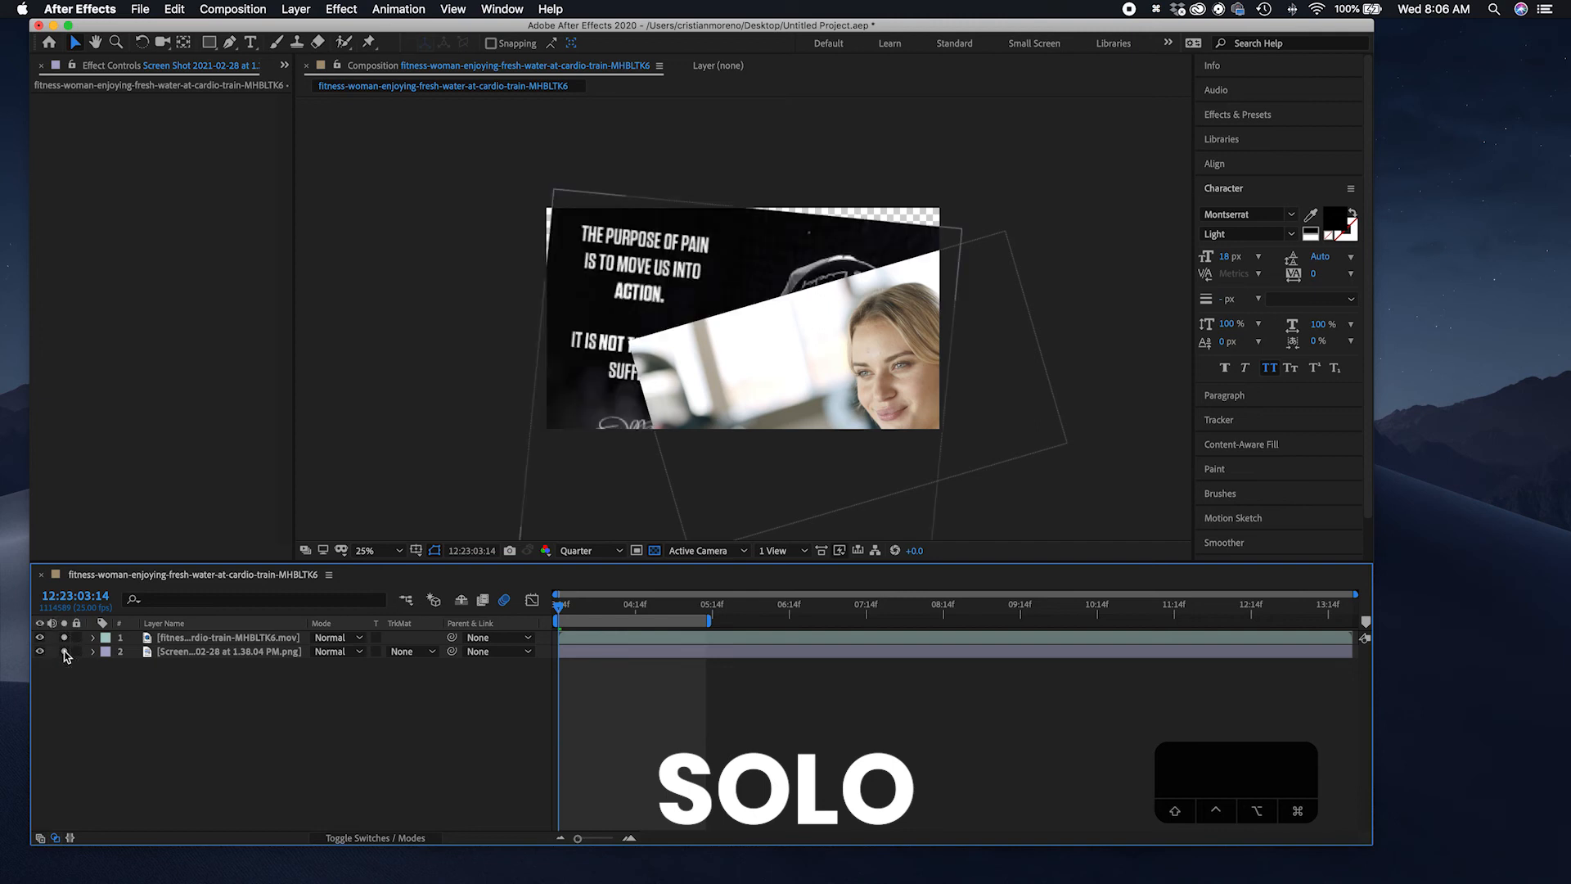
pyautogui.click(63, 639)
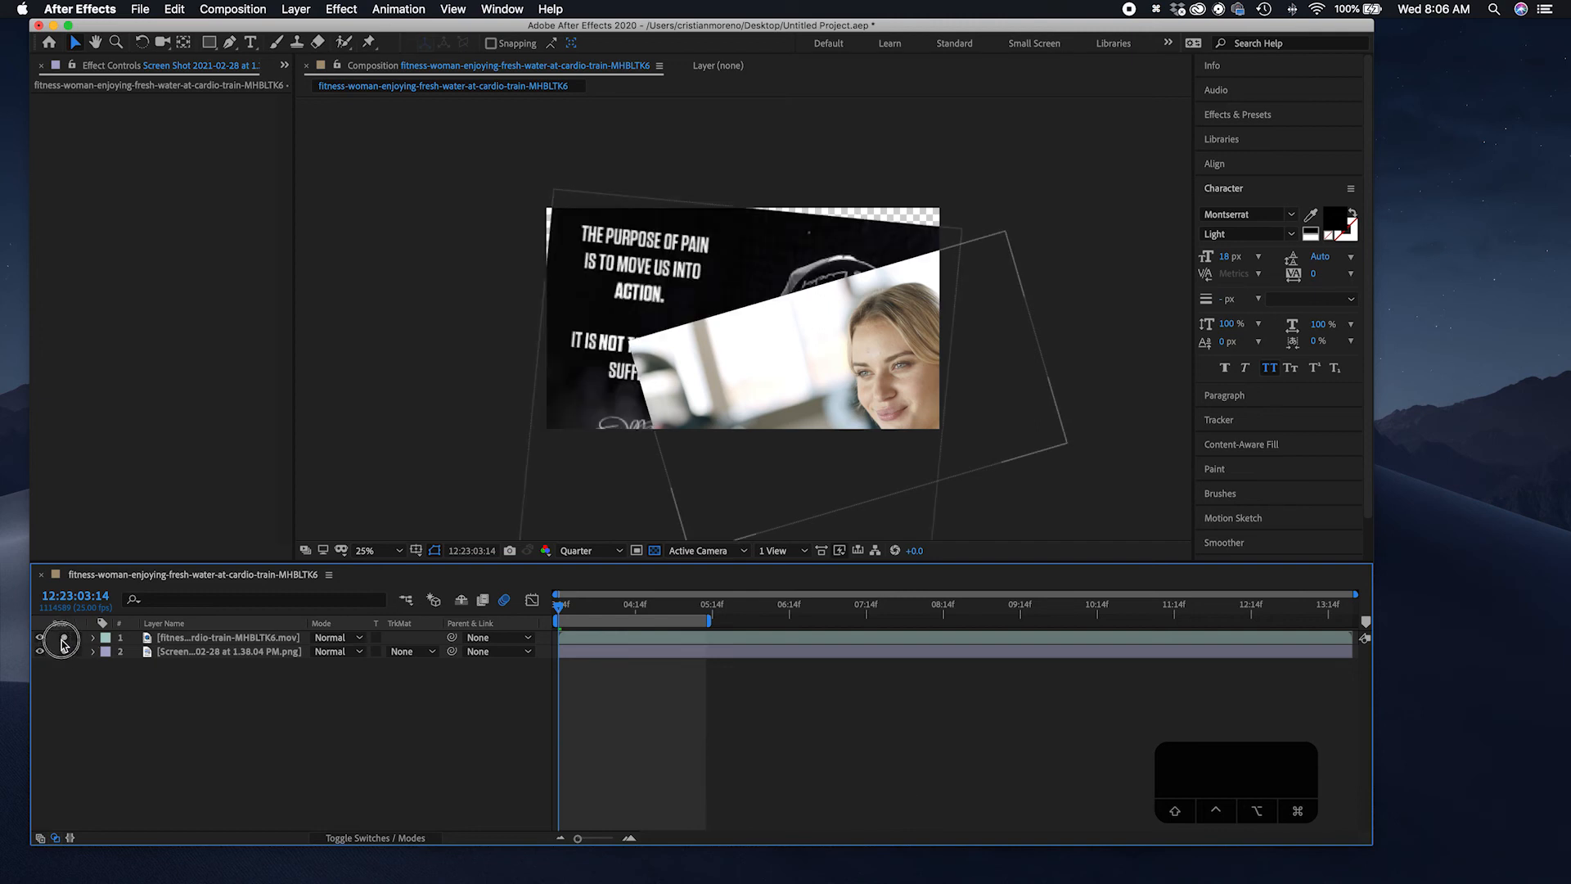
pyautogui.click(62, 652)
# Step: Hide both layers to leave the composition empty, and restore their visibility
pyautogui.click(40, 652)
pyautogui.click(40, 637)
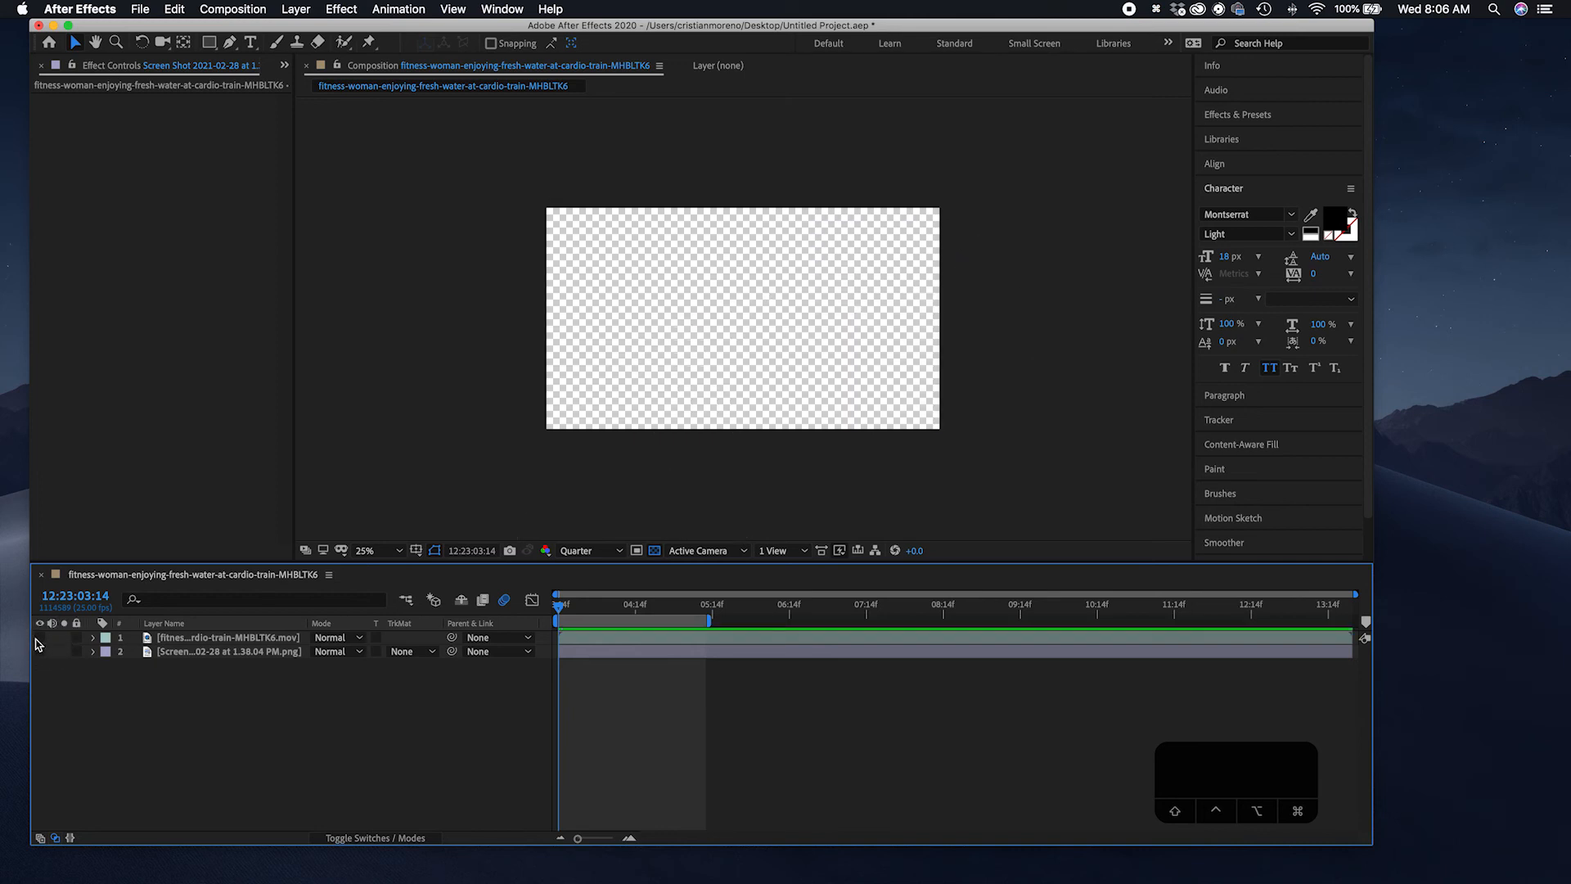
pyautogui.click(39, 637)
pyautogui.click(40, 652)
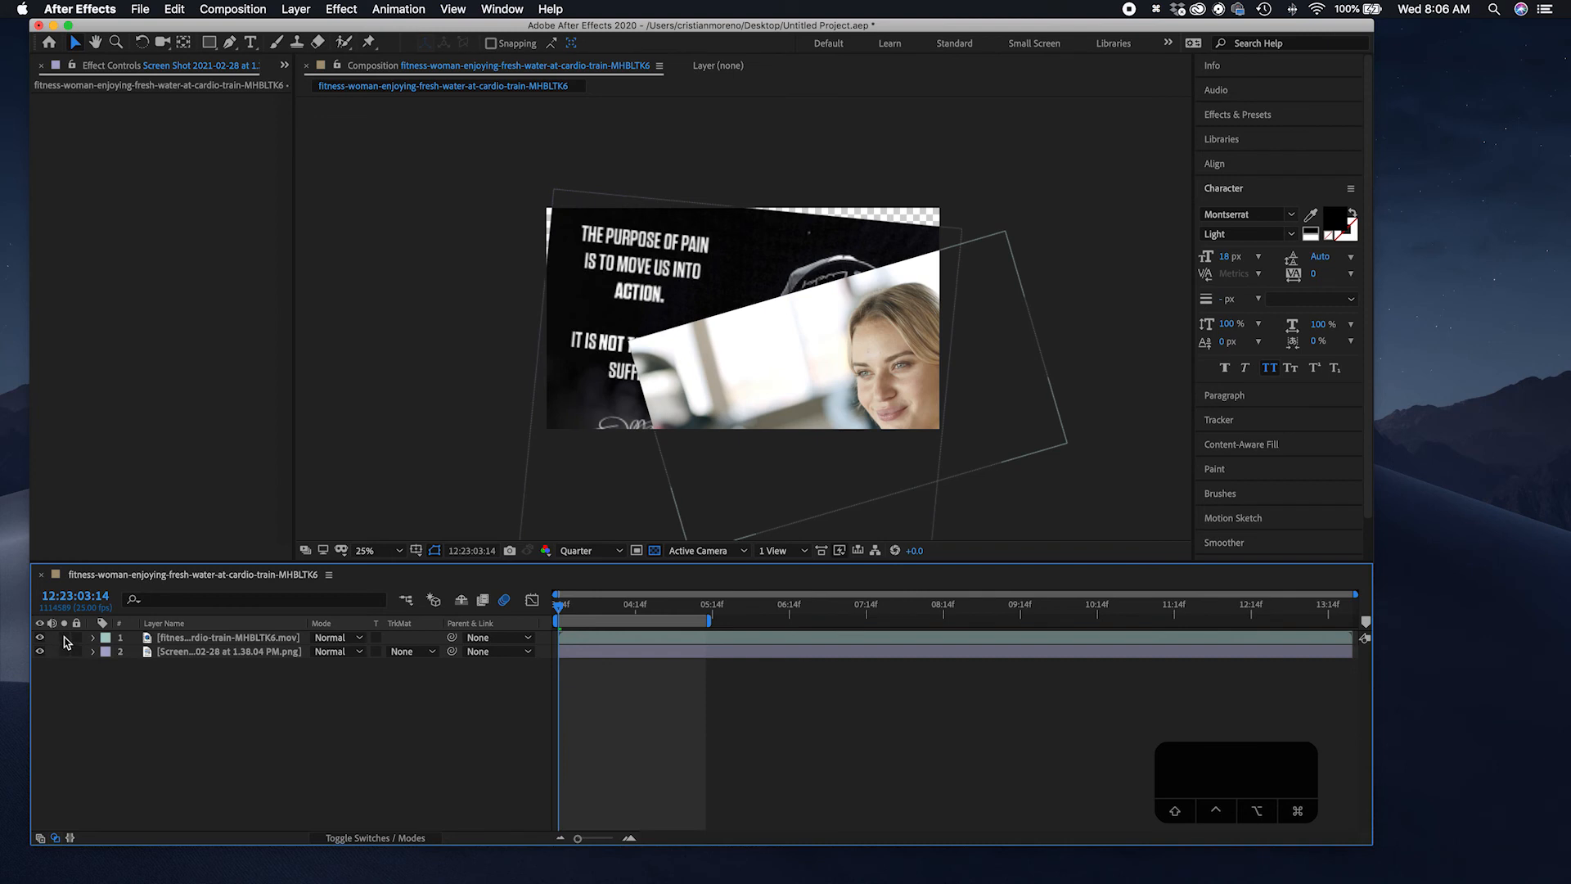
# Step: Solo the fitness-woman clip alone, add the screenshot layer to the solo, and clear solo on both
pyautogui.click(64, 637)
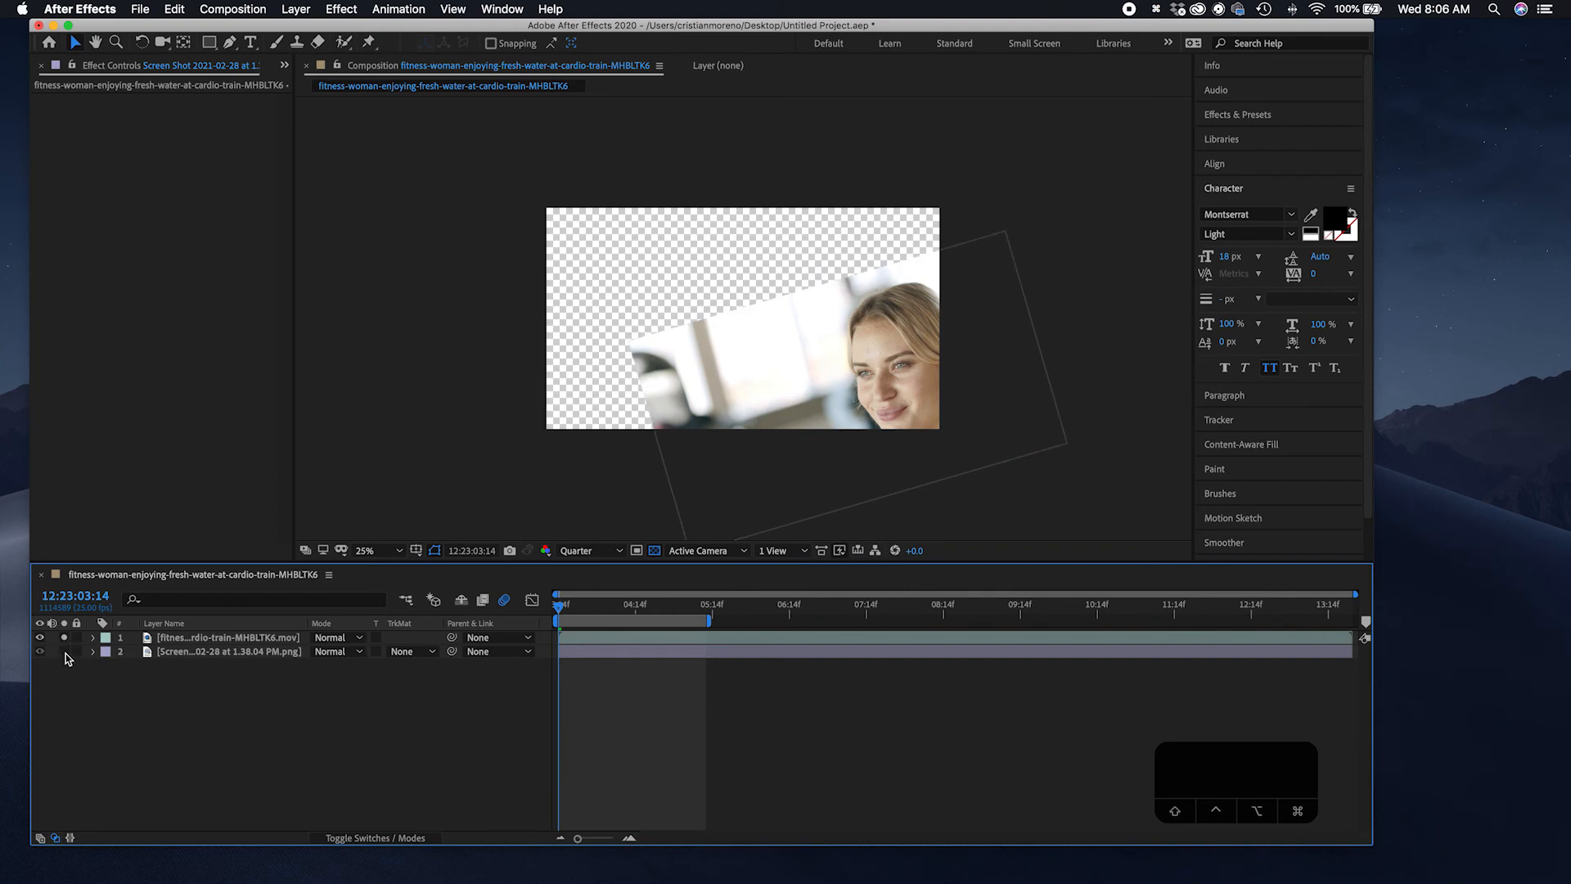
pyautogui.click(65, 652)
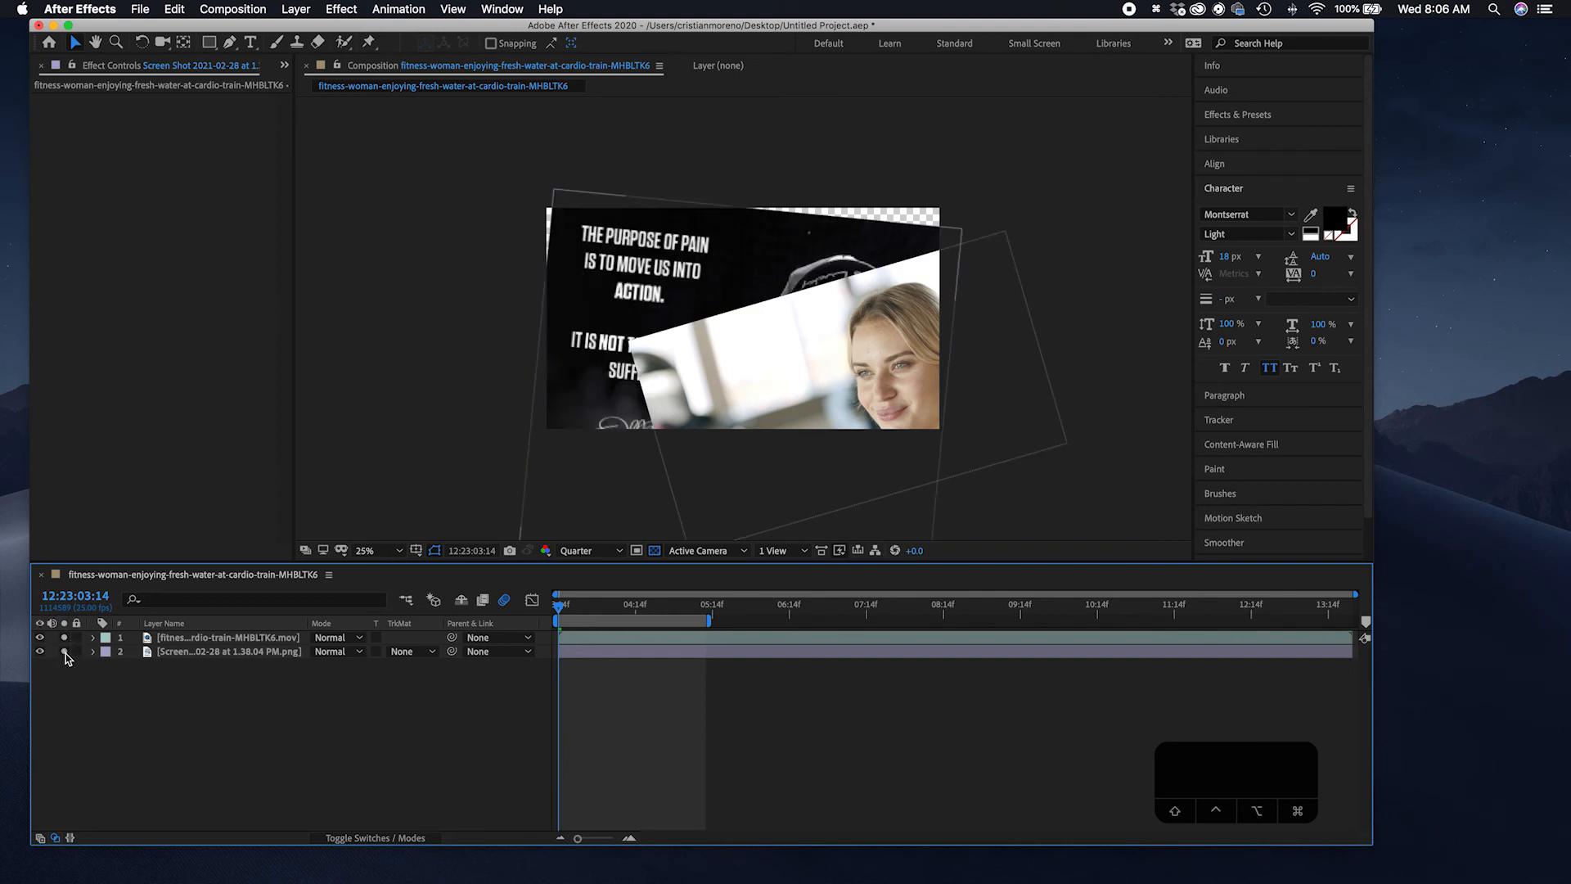
pyautogui.click(65, 652)
pyautogui.click(65, 637)
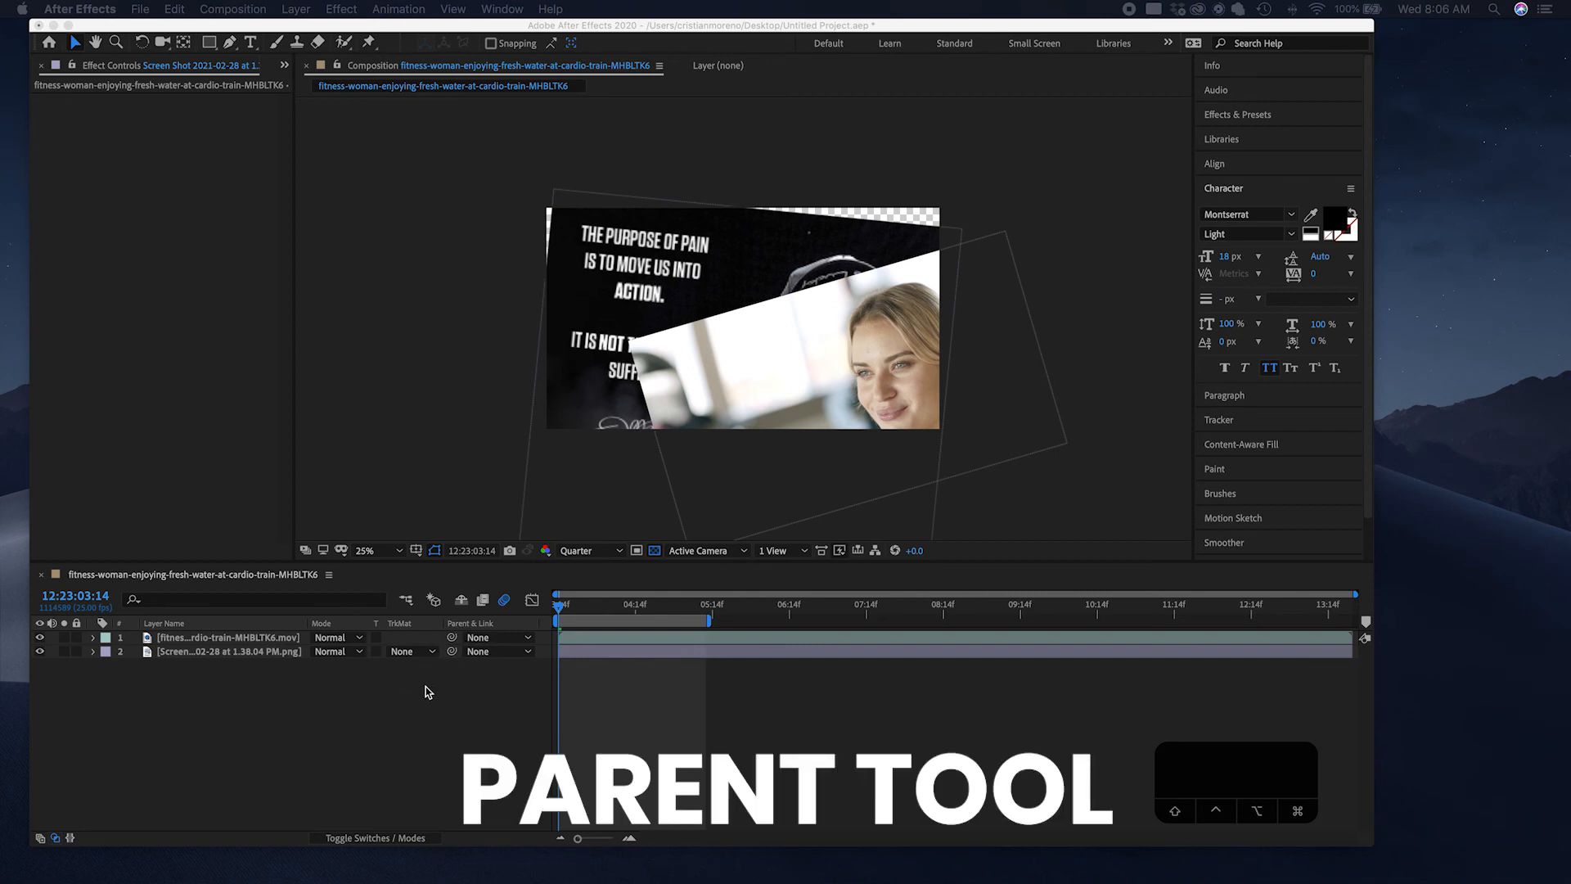
# Step: Parent the fitness-woman clip to the screenshot PNG layer
pyautogui.click(452, 641)
pyautogui.moveTo(454, 639); pyautogui.dragTo(283, 657)
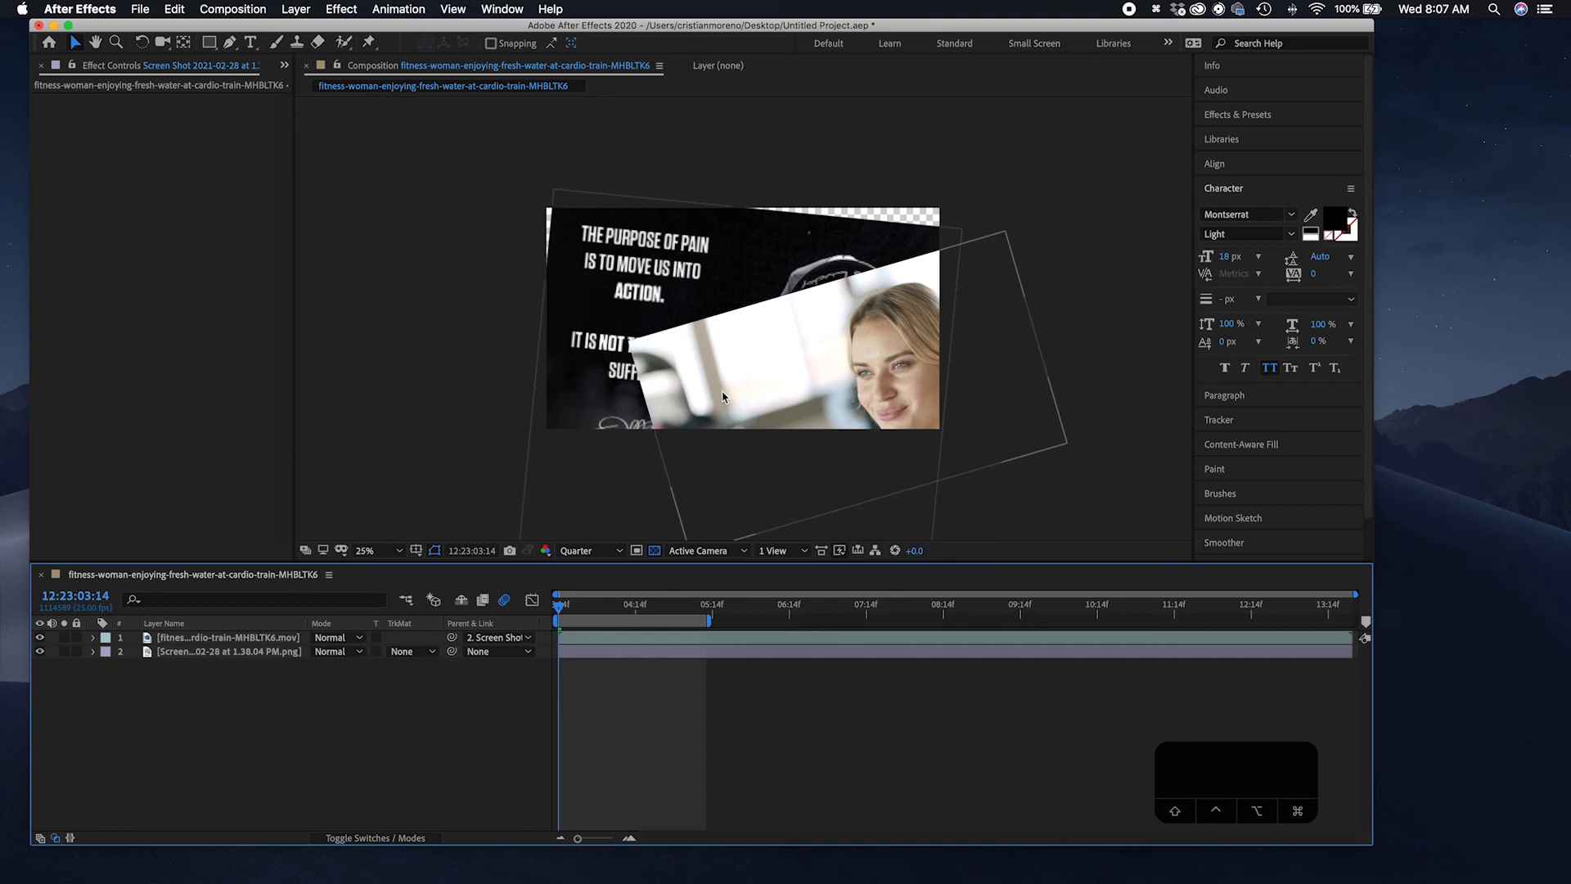
# Step: Scale the parent screenshot layer down and move it around the composition so the parented fitness-woman clip follows
pyautogui.moveTo(662, 312); pyautogui.dragTo(724, 285)
pyautogui.moveTo(591, 221); pyautogui.dragTo(825, 316)
pyautogui.moveTo(776, 226); pyautogui.dragTo(739, 248)
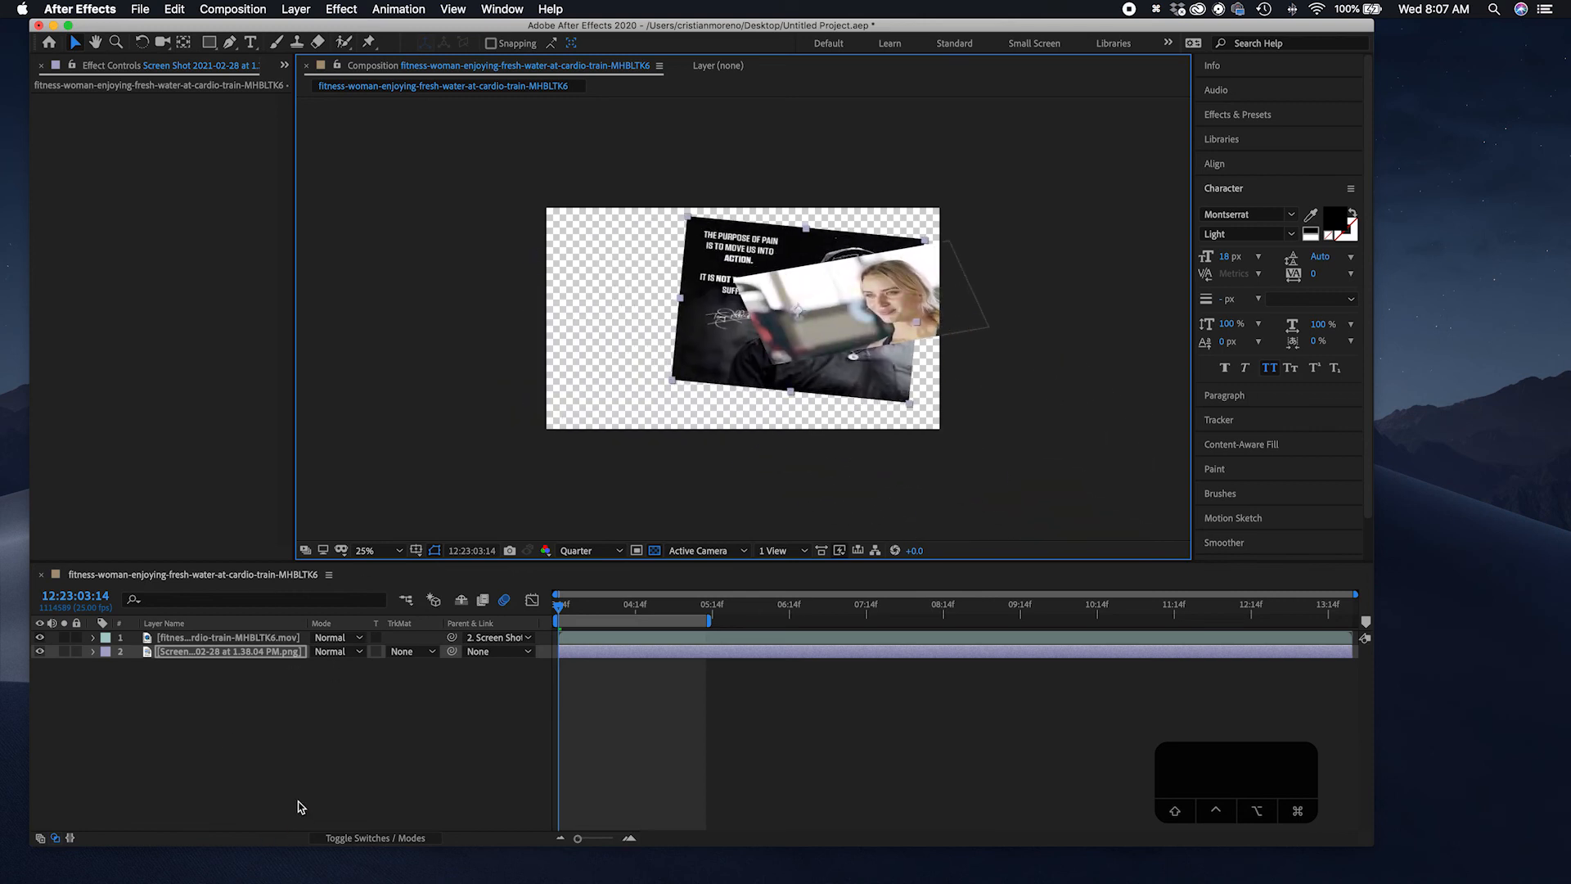
pyautogui.moveTo(771, 270); pyautogui.dragTo(862, 290)
pyautogui.moveTo(583, 309); pyautogui.dragTo(852, 262)
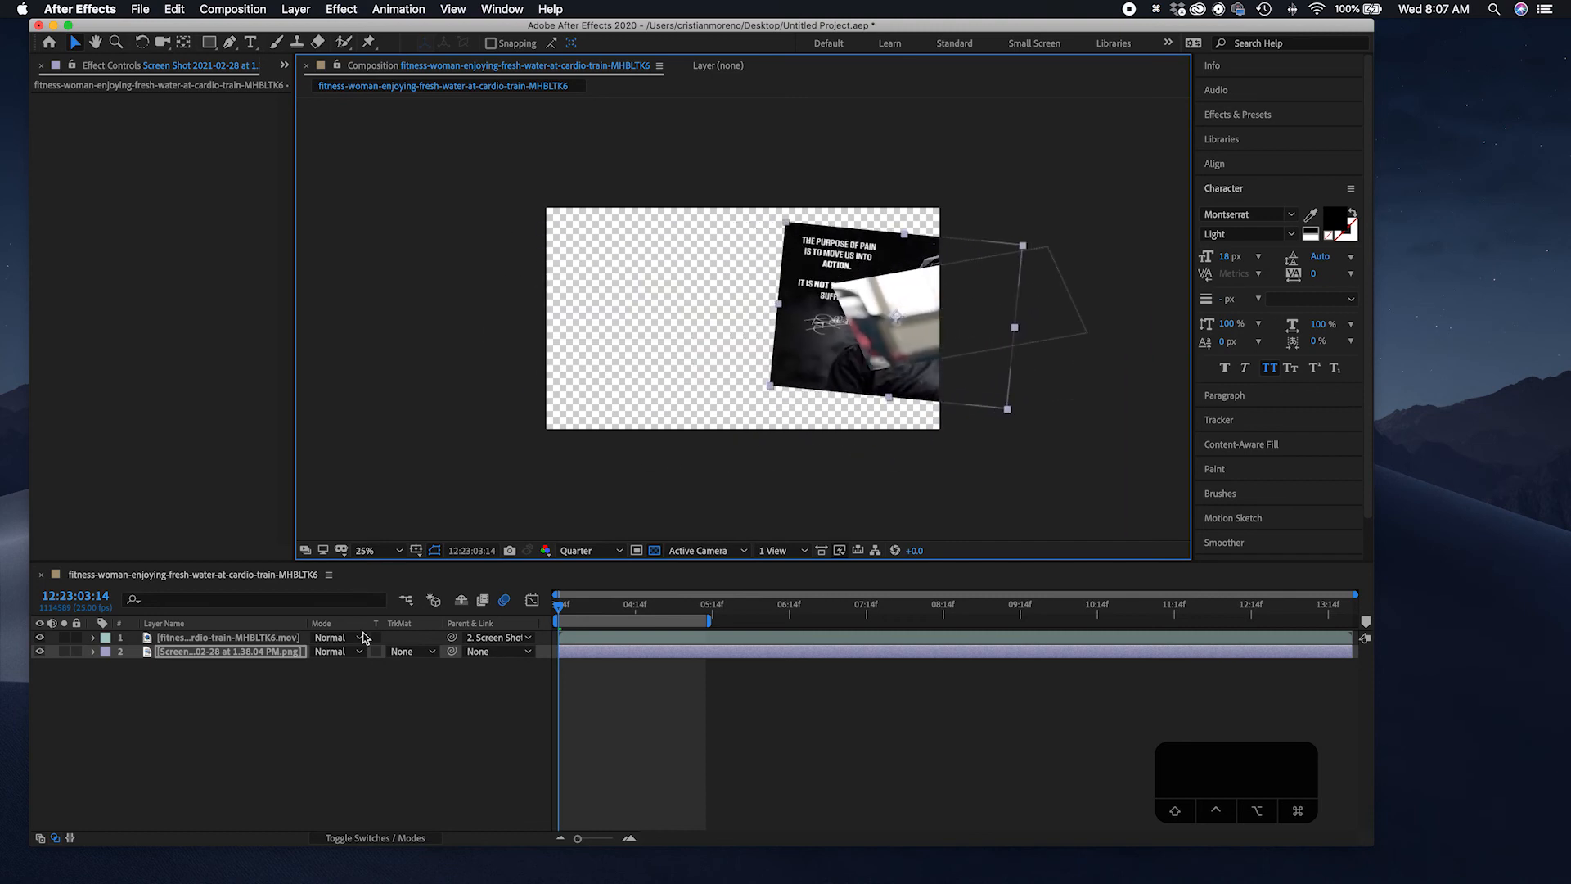
pyautogui.click(451, 644)
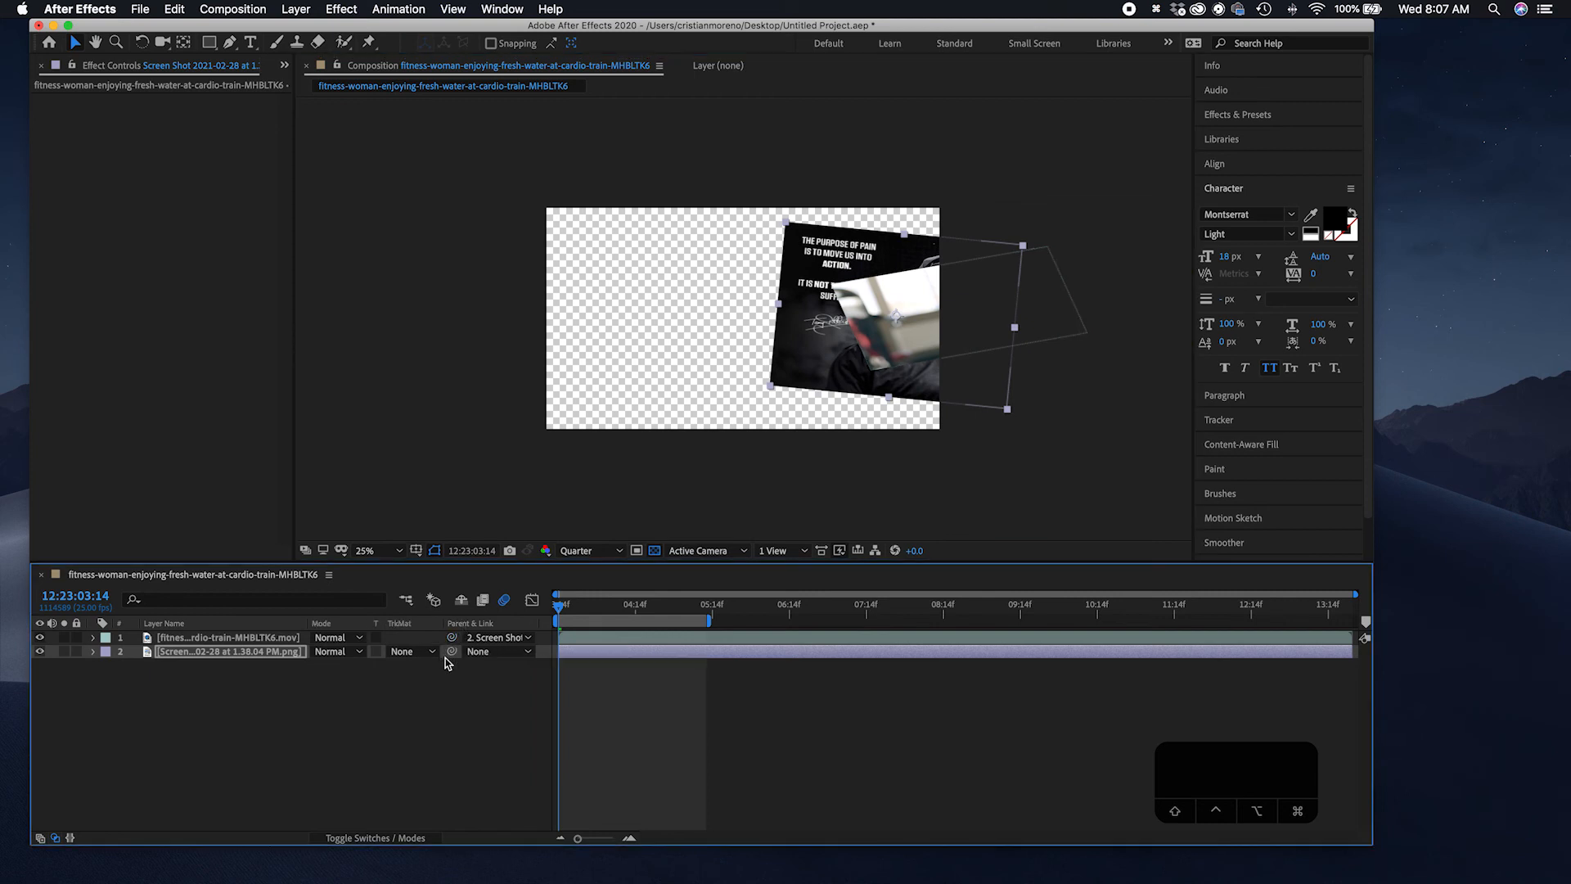
pyautogui.moveTo(915, 352); pyautogui.dragTo(745, 364)
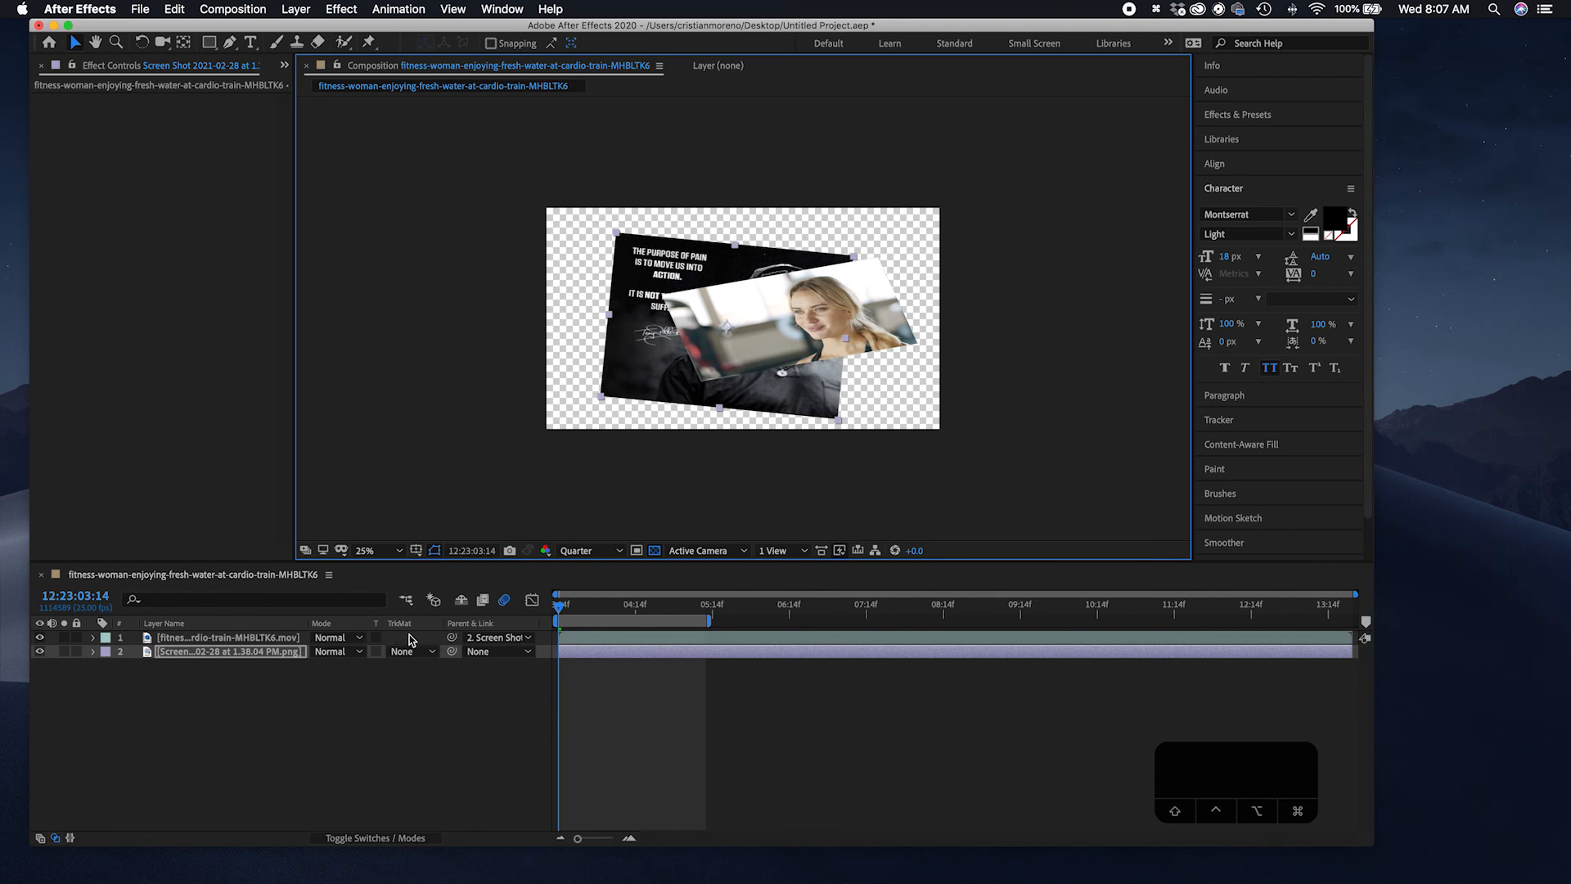
# Step: Set the fitness-woman clip's parent to None and move the clip and the screenshot layer independently of each other
pyautogui.click(499, 643)
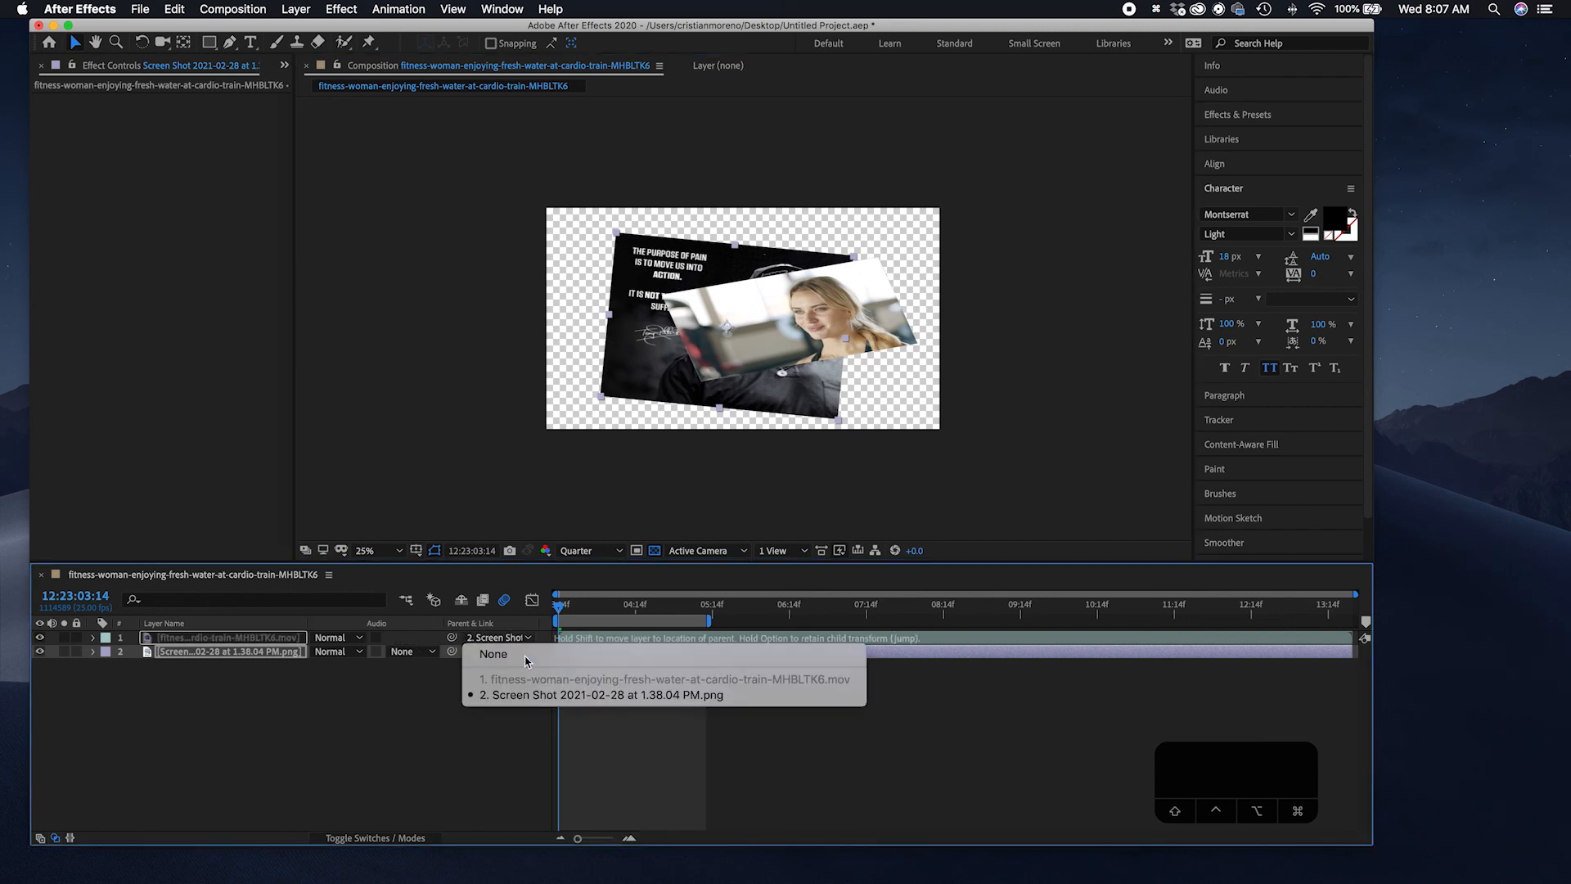
pyautogui.click(495, 653)
pyautogui.moveTo(737, 360); pyautogui.dragTo(682, 293)
pyautogui.moveTo(761, 330); pyautogui.dragTo(669, 359)
pyautogui.click(270, 657)
pyautogui.click(268, 626)
pyautogui.click(260, 642)
pyautogui.moveTo(756, 315); pyautogui.dragTo(809, 342)
# Step: Overlap the screenshot layer and the fitness-woman clip, and place the clip above the screenshot in the layer order
pyautogui.click(245, 652)
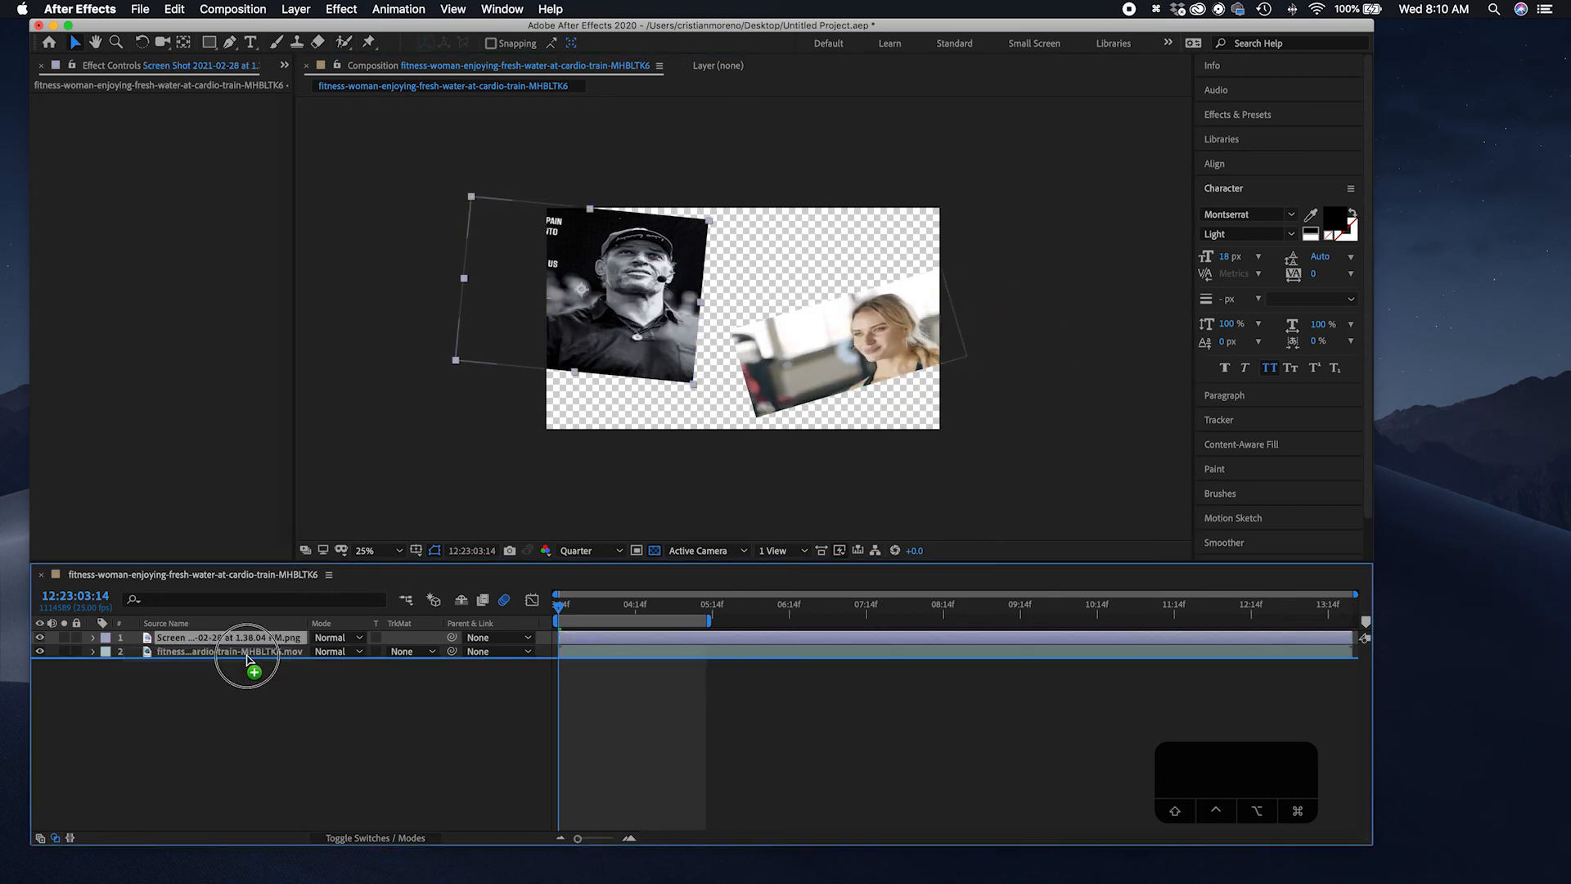
pyautogui.moveTo(245, 655); pyautogui.dragTo(250, 641)
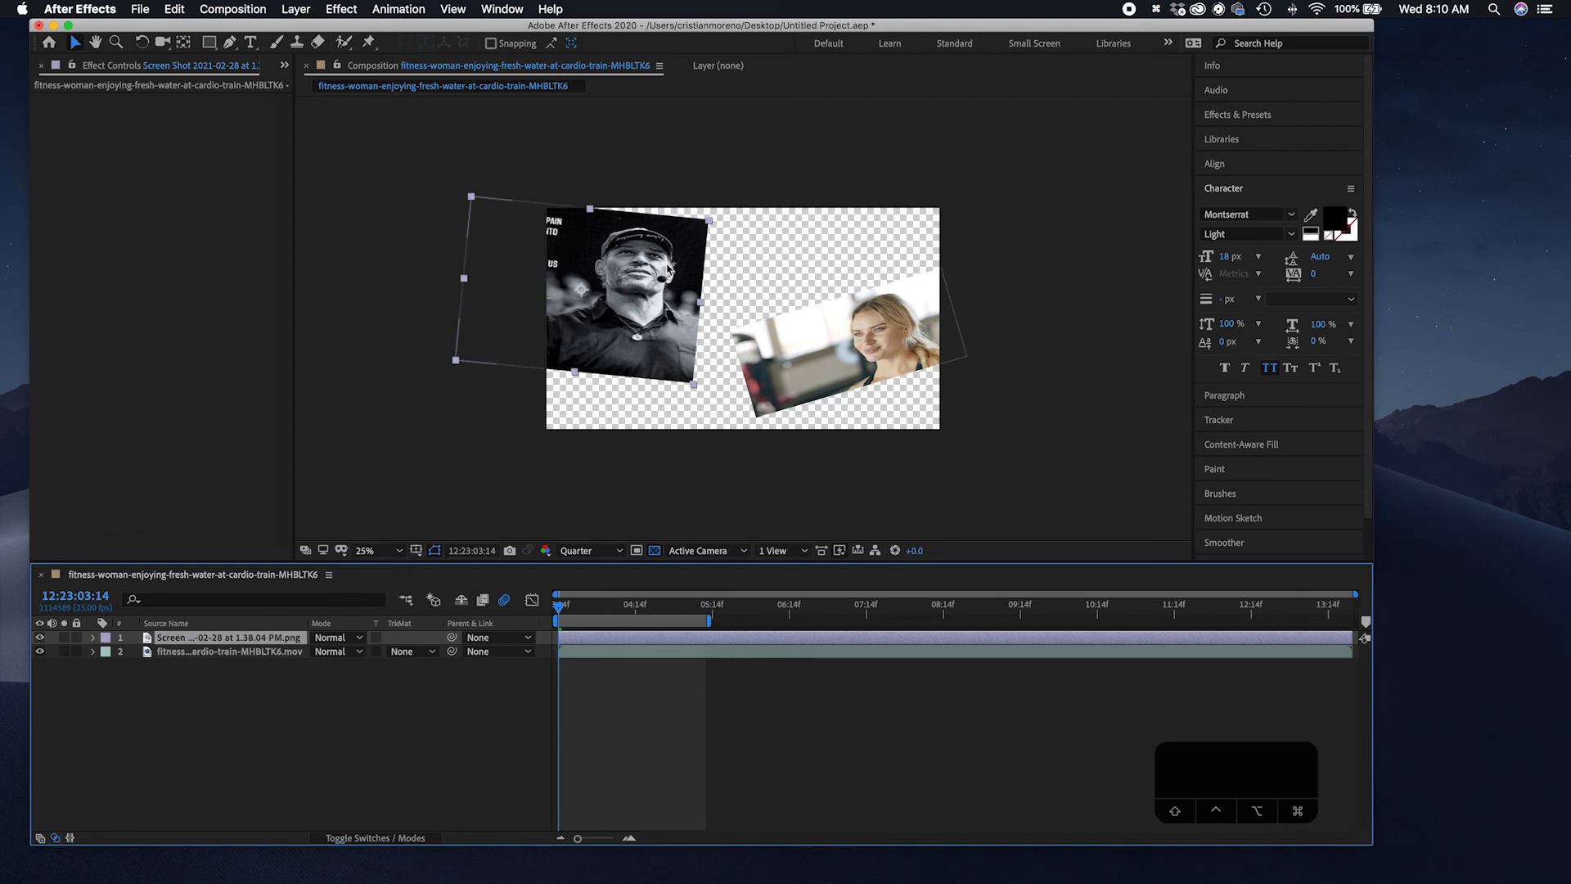
pyautogui.moveTo(787, 329)
pyautogui.mouseDown()
pyautogui.moveTo(747, 341)
pyautogui.moveTo(649, 249)
pyautogui.moveTo(758, 330)
pyautogui.mouseUp()
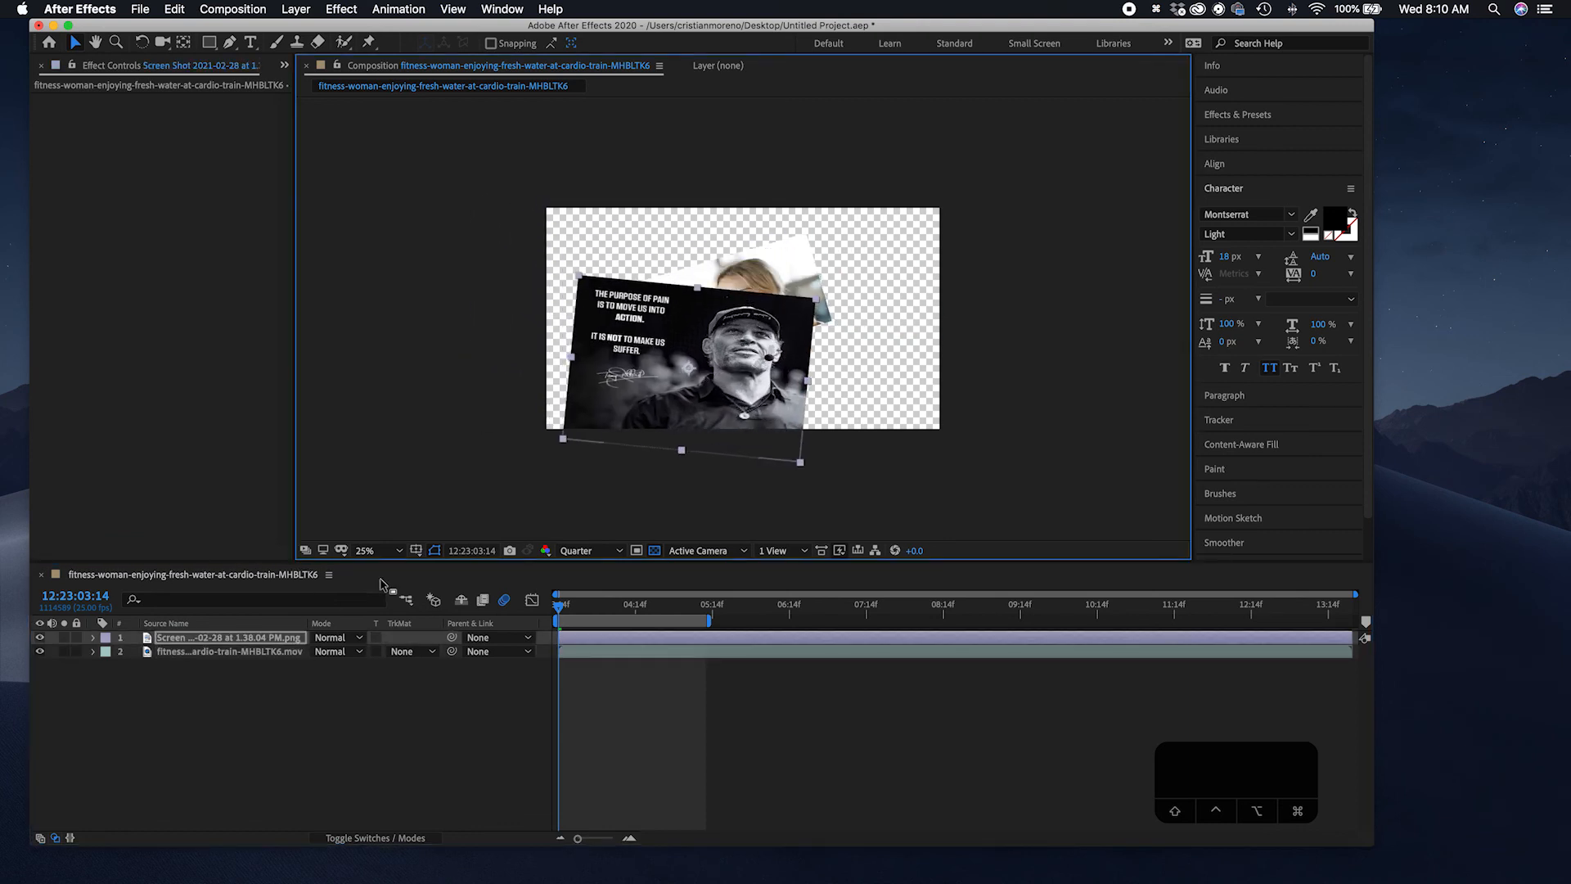
pyautogui.click(284, 651)
pyautogui.moveTo(281, 656)
pyautogui.mouseDown()
pyautogui.moveTo(288, 615)
pyautogui.moveTo(291, 637)
pyautogui.mouseUp()
pyautogui.moveTo(754, 321); pyautogui.dragTo(771, 346)
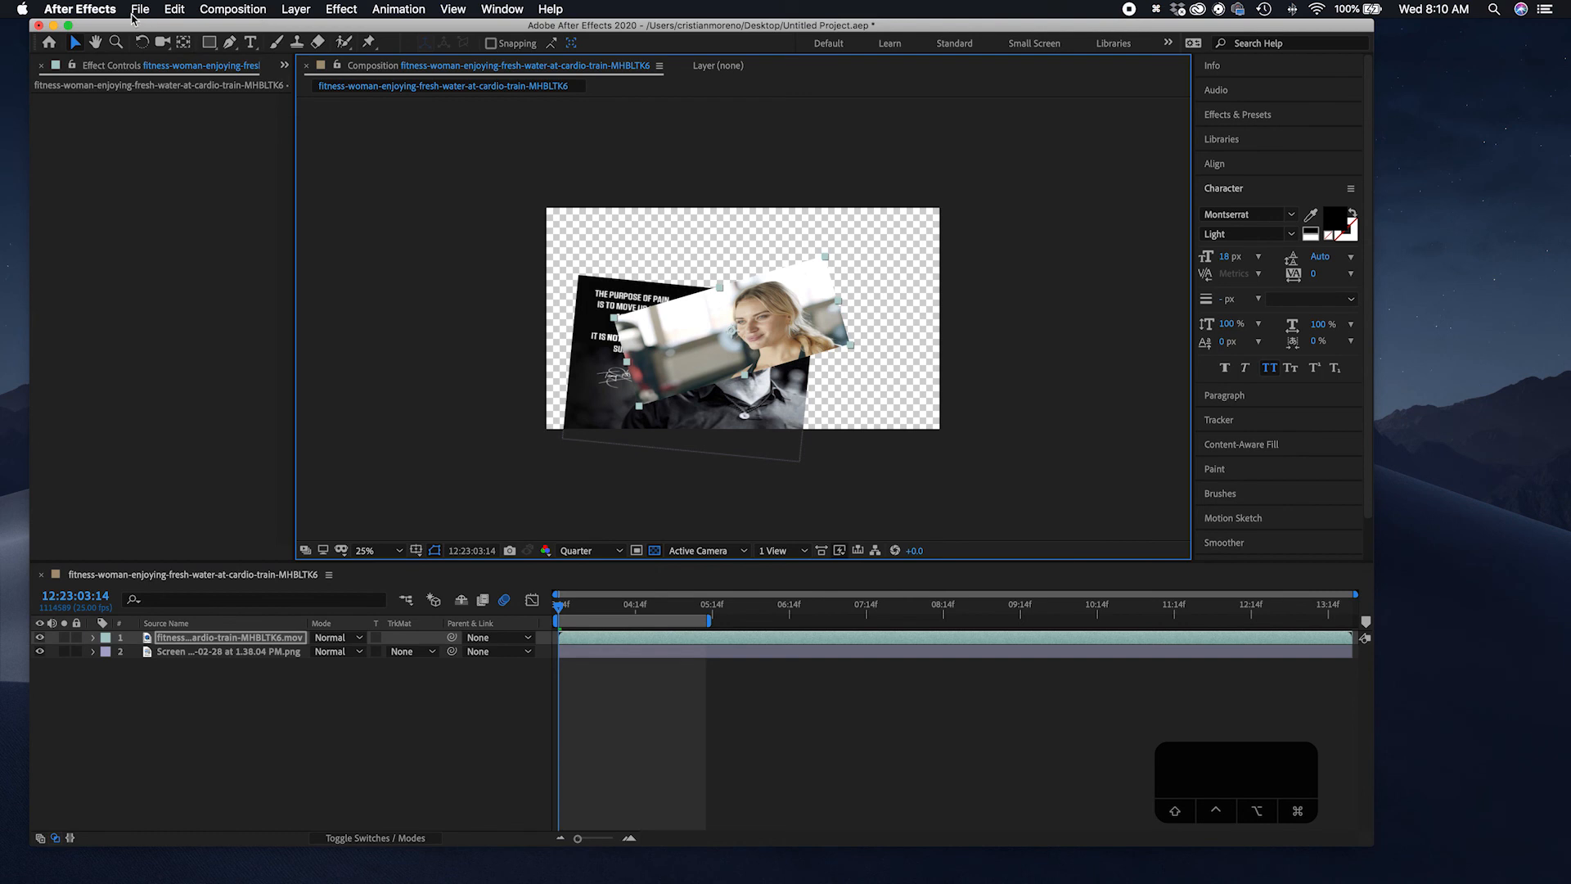
# Step: Create a new adjustment layer above the fitness-woman clip and the screenshot layer
pyautogui.click(292, 9)
pyautogui.moveTo(319, 29)
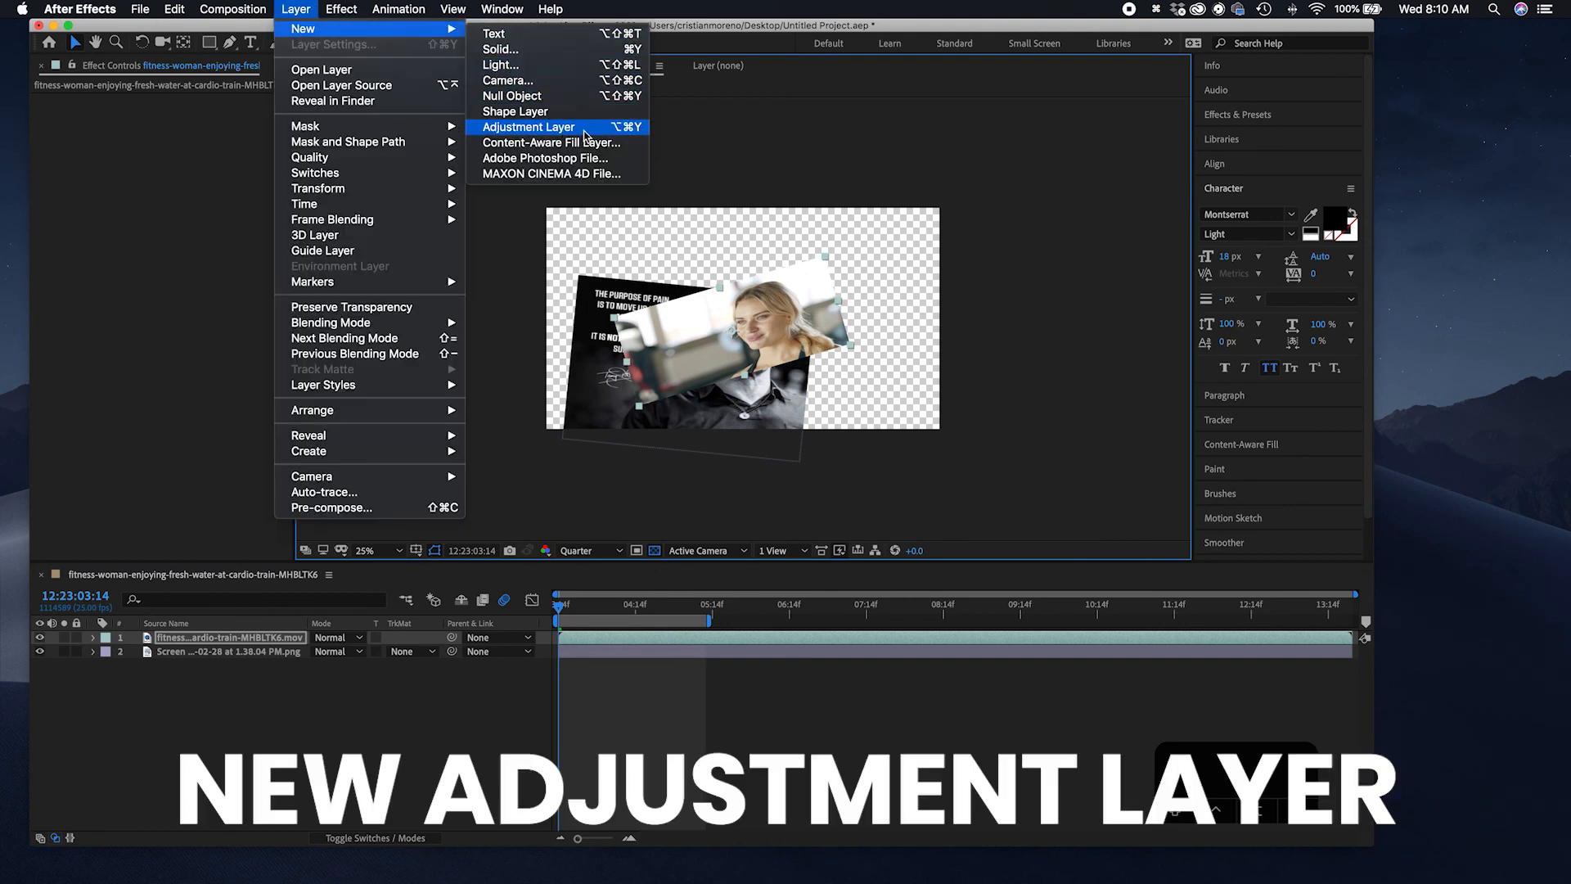
pyautogui.click(586, 128)
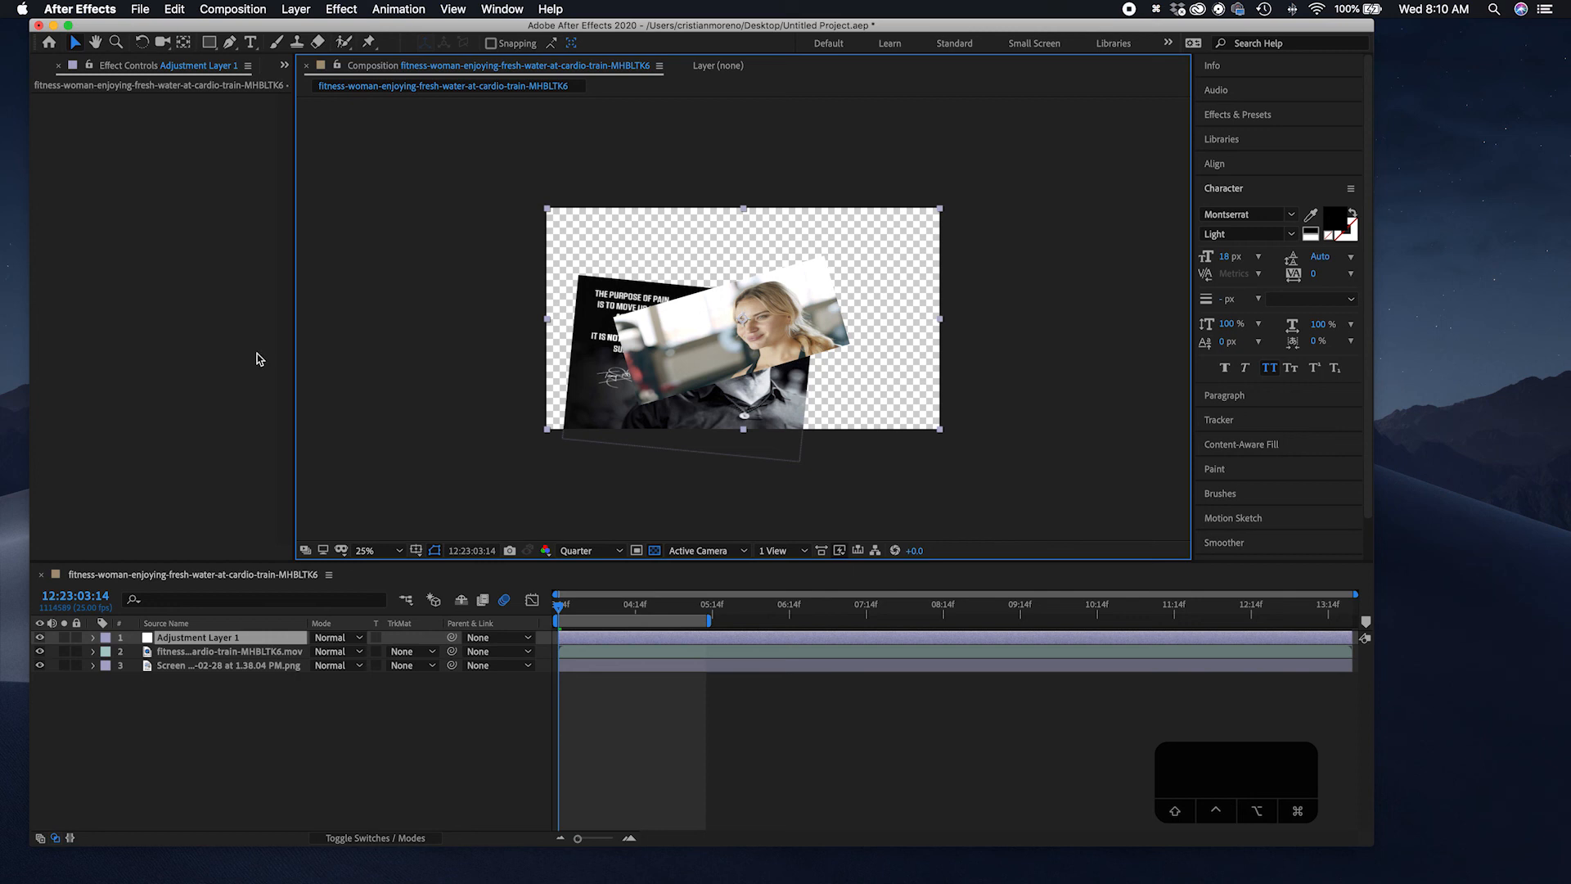
# Step: Apply the Vibrance effect to the adjustment layer with Vibrance at 100 and Saturation at 99
pyautogui.click(343, 10)
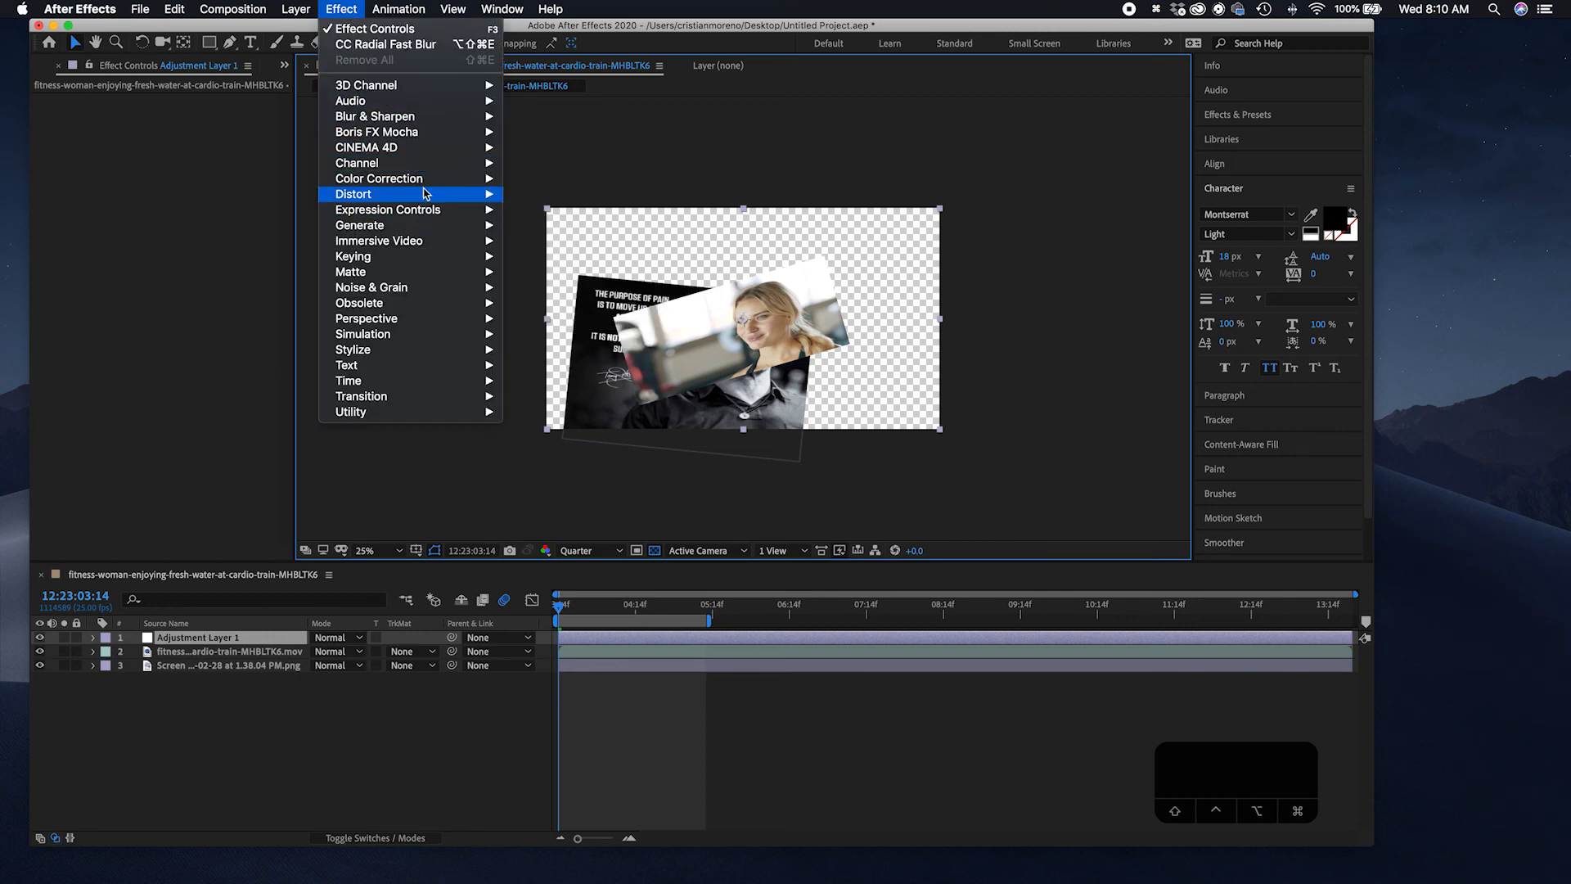
pyautogui.moveTo(430, 151)
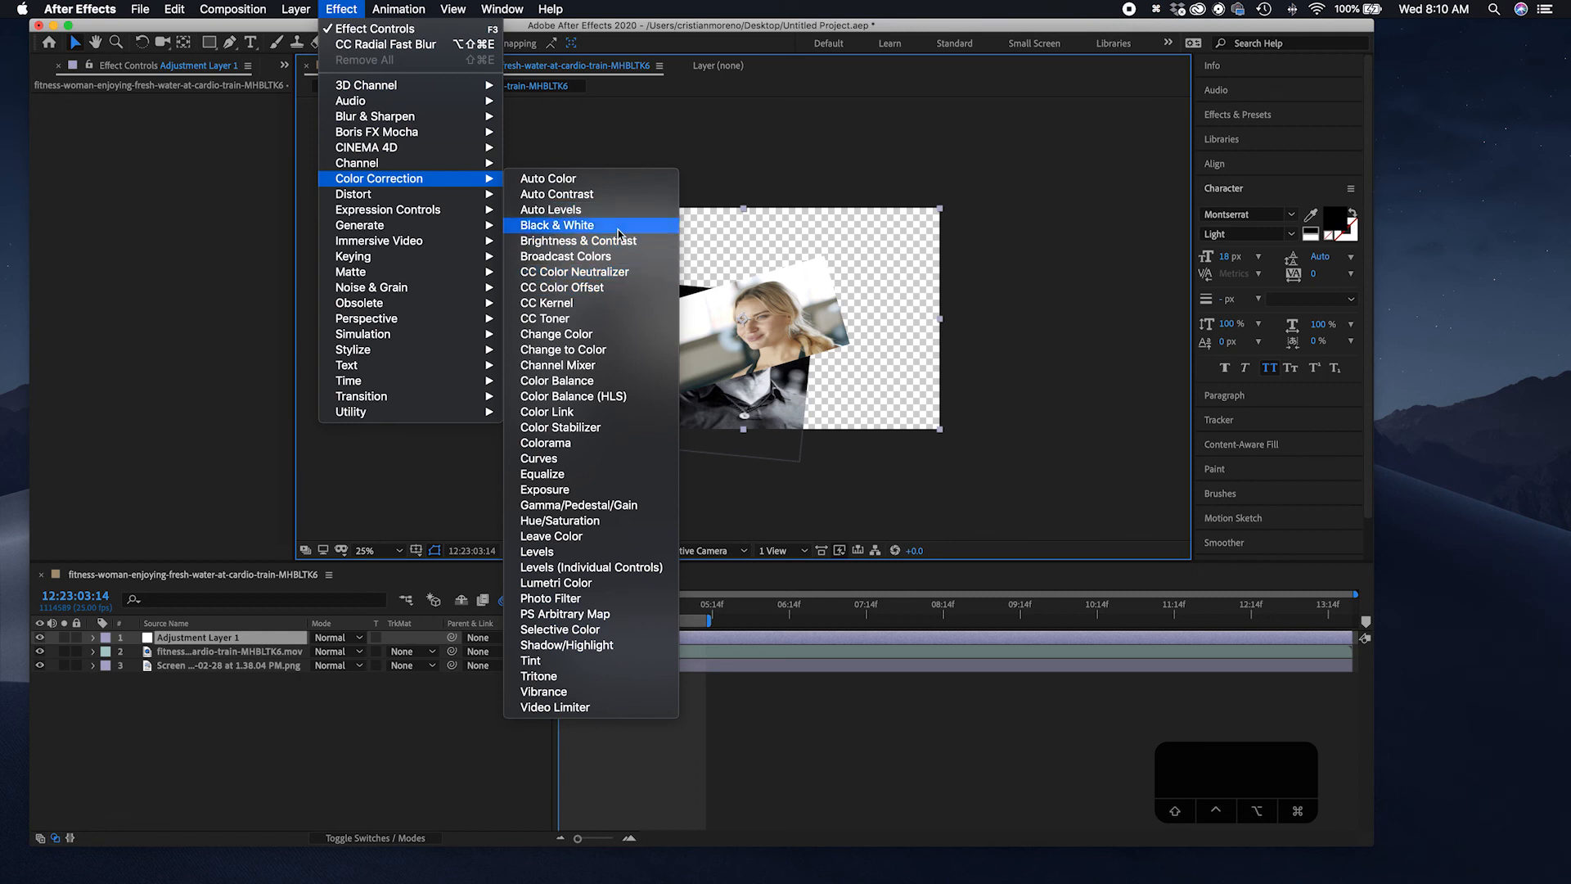
pyautogui.click(636, 704)
pyautogui.moveTo(176, 117); pyautogui.dragTo(288, 150)
pyautogui.moveTo(180, 132); pyautogui.dragTo(298, 148)
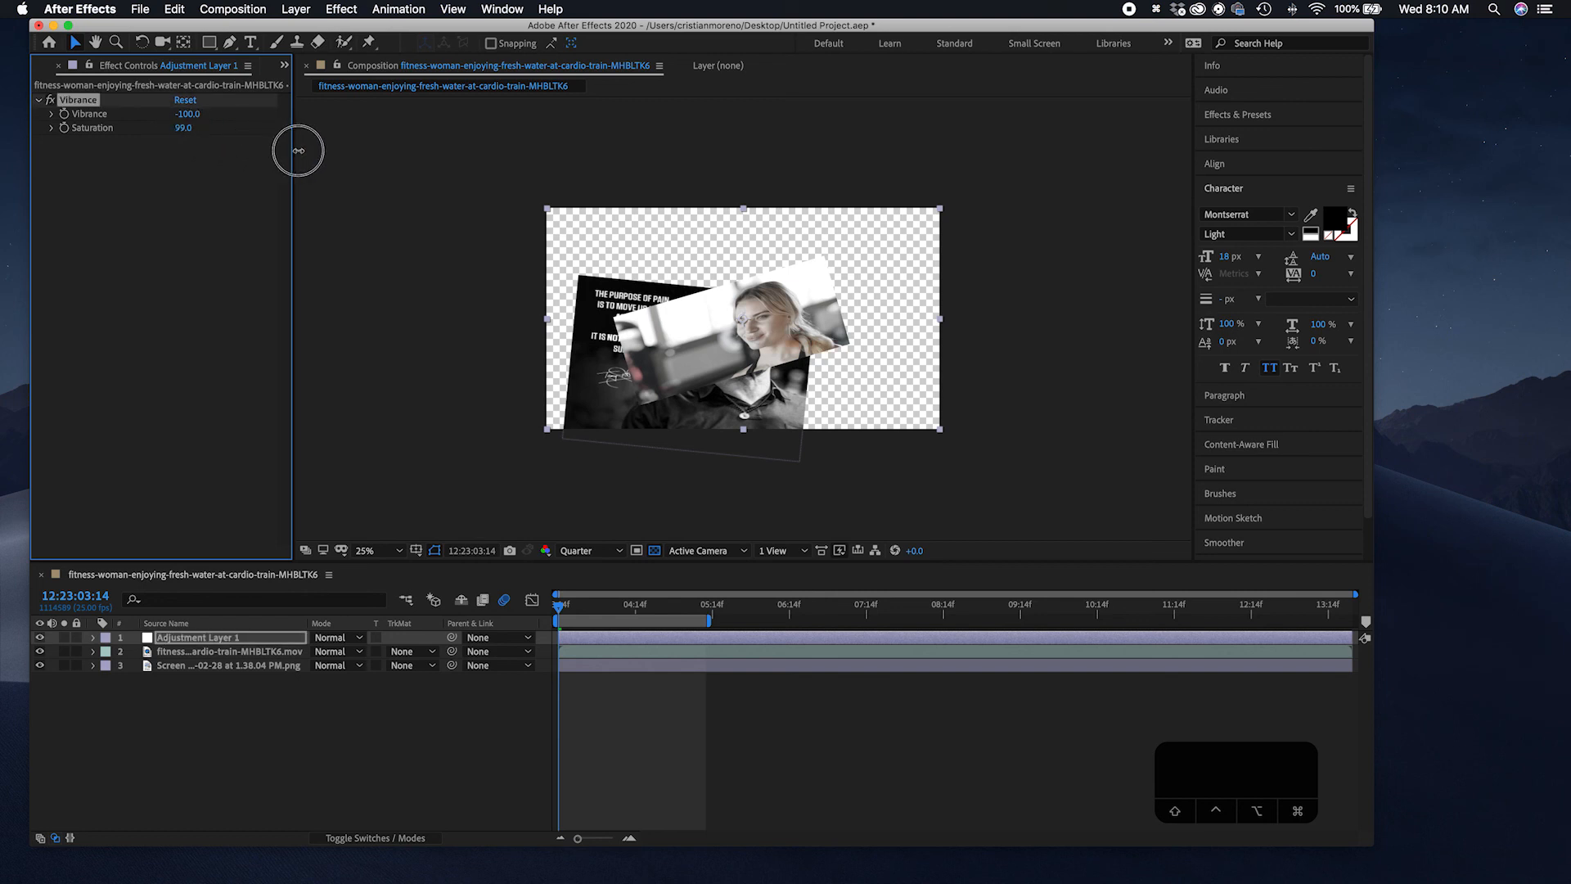
pyautogui.moveTo(182, 112); pyautogui.dragTo(812, 274)
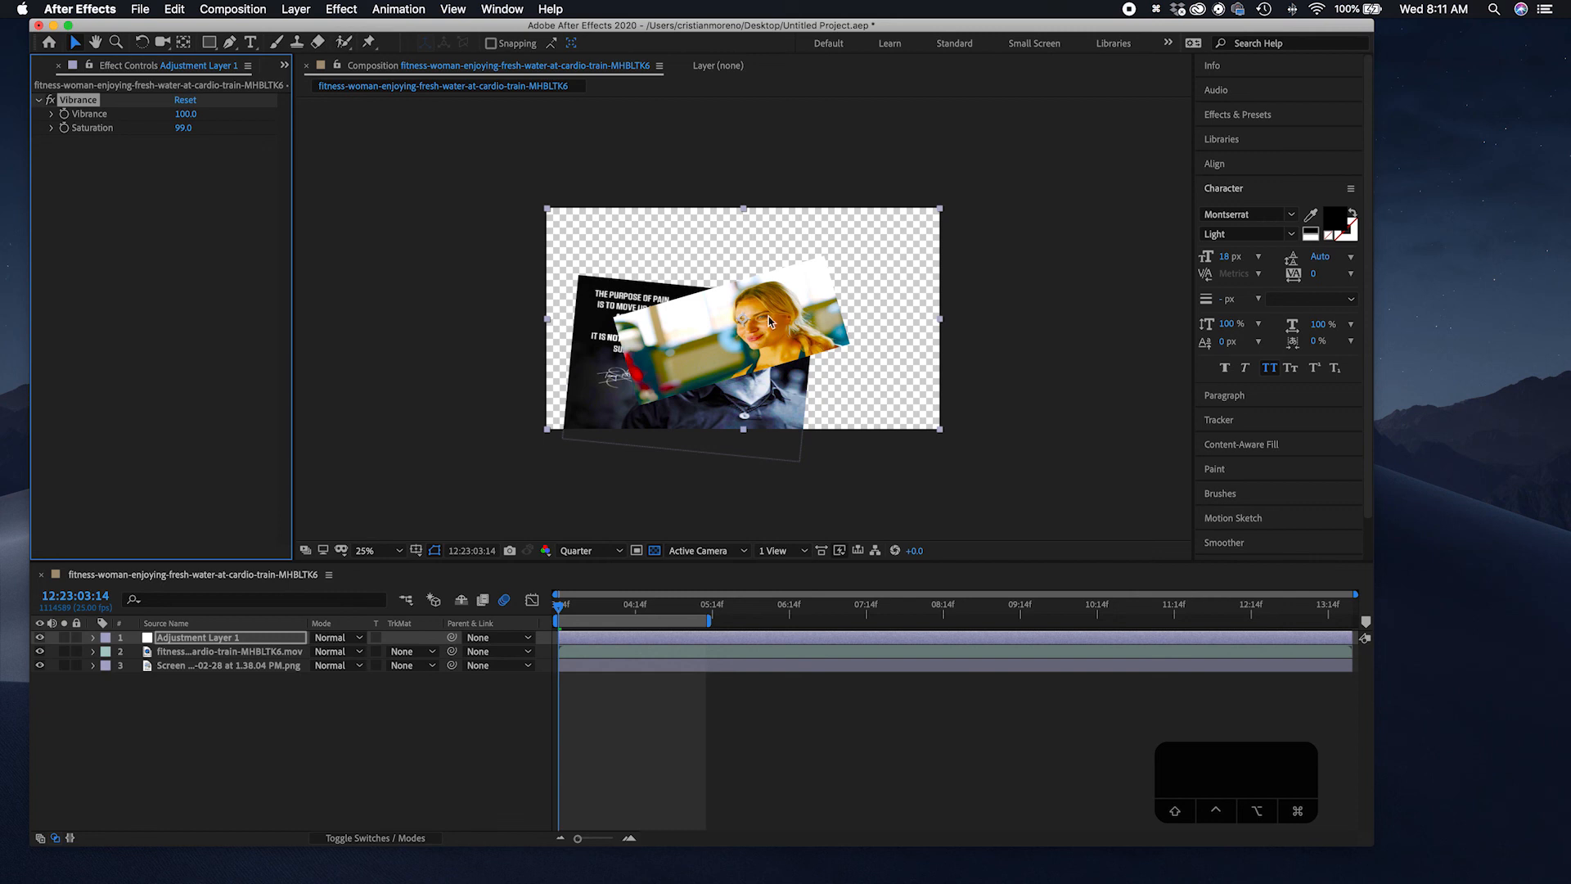
# Step: Add the CC Radial Fast Blur effect to the adjustment layer and set its Amount to 57
pyautogui.scroll(-1, 769, 321)
pyautogui.scroll(2, 769, 321)
pyautogui.scroll(-1, 769, 322)
pyautogui.click(342, 11)
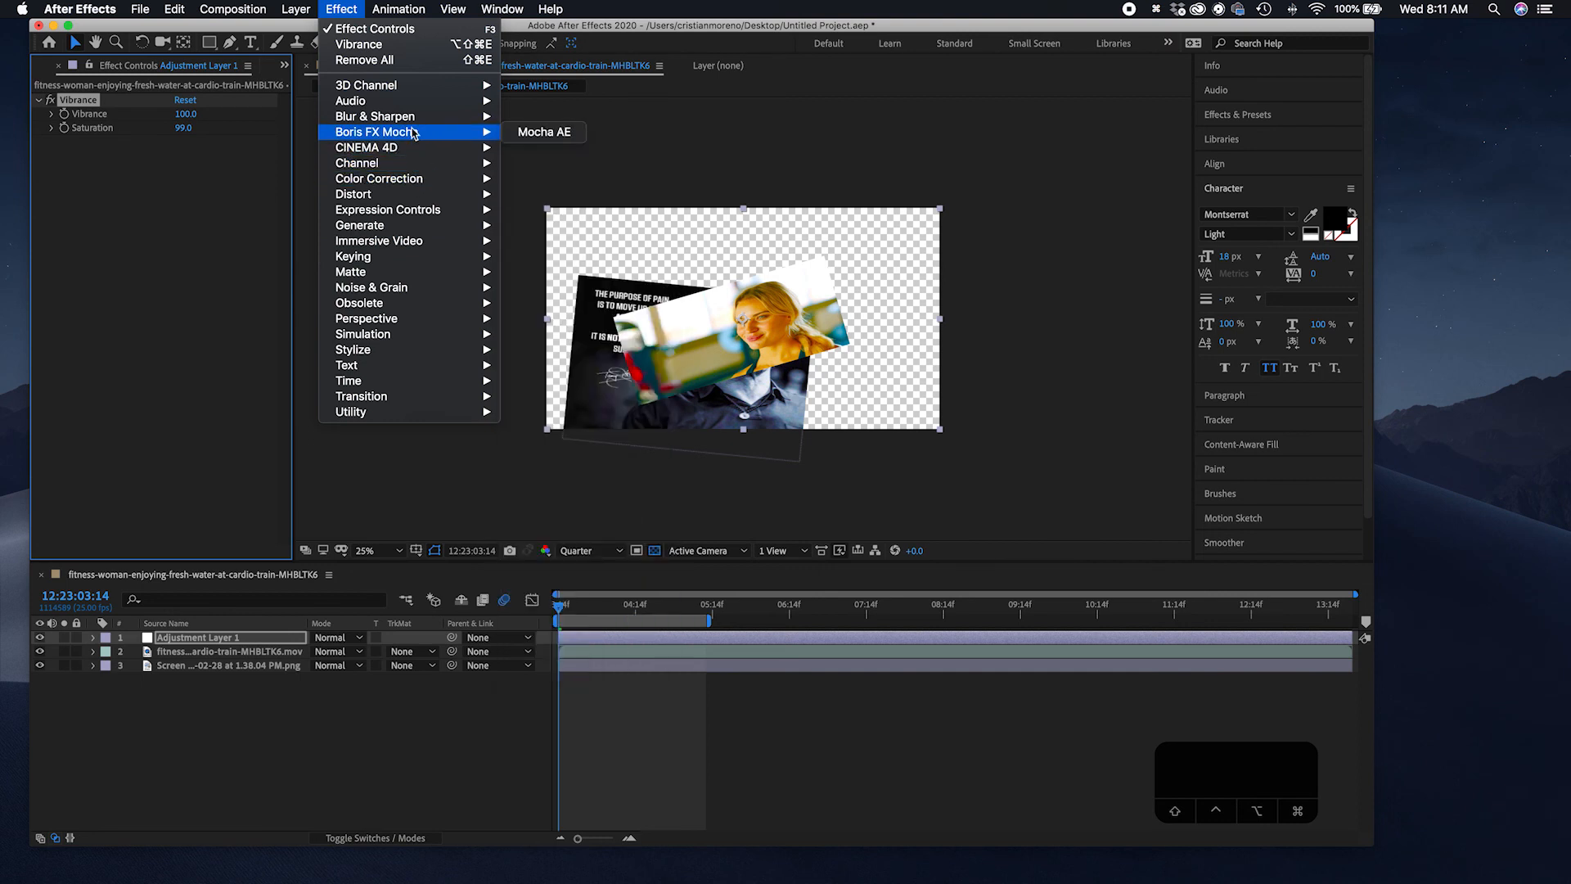
pyautogui.moveTo(413, 118)
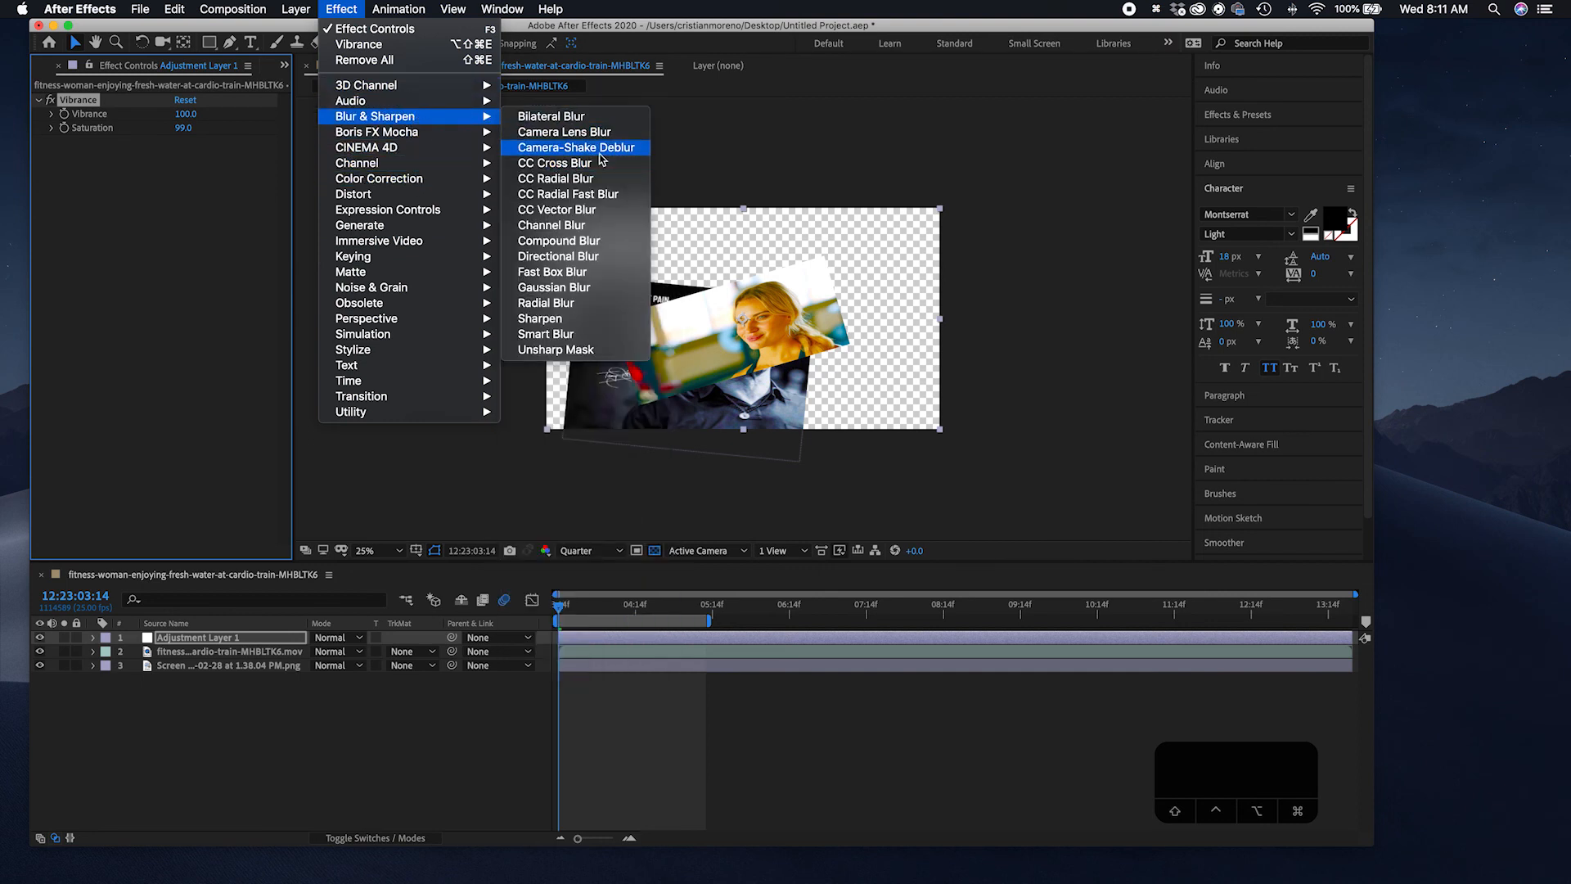
pyautogui.click(606, 195)
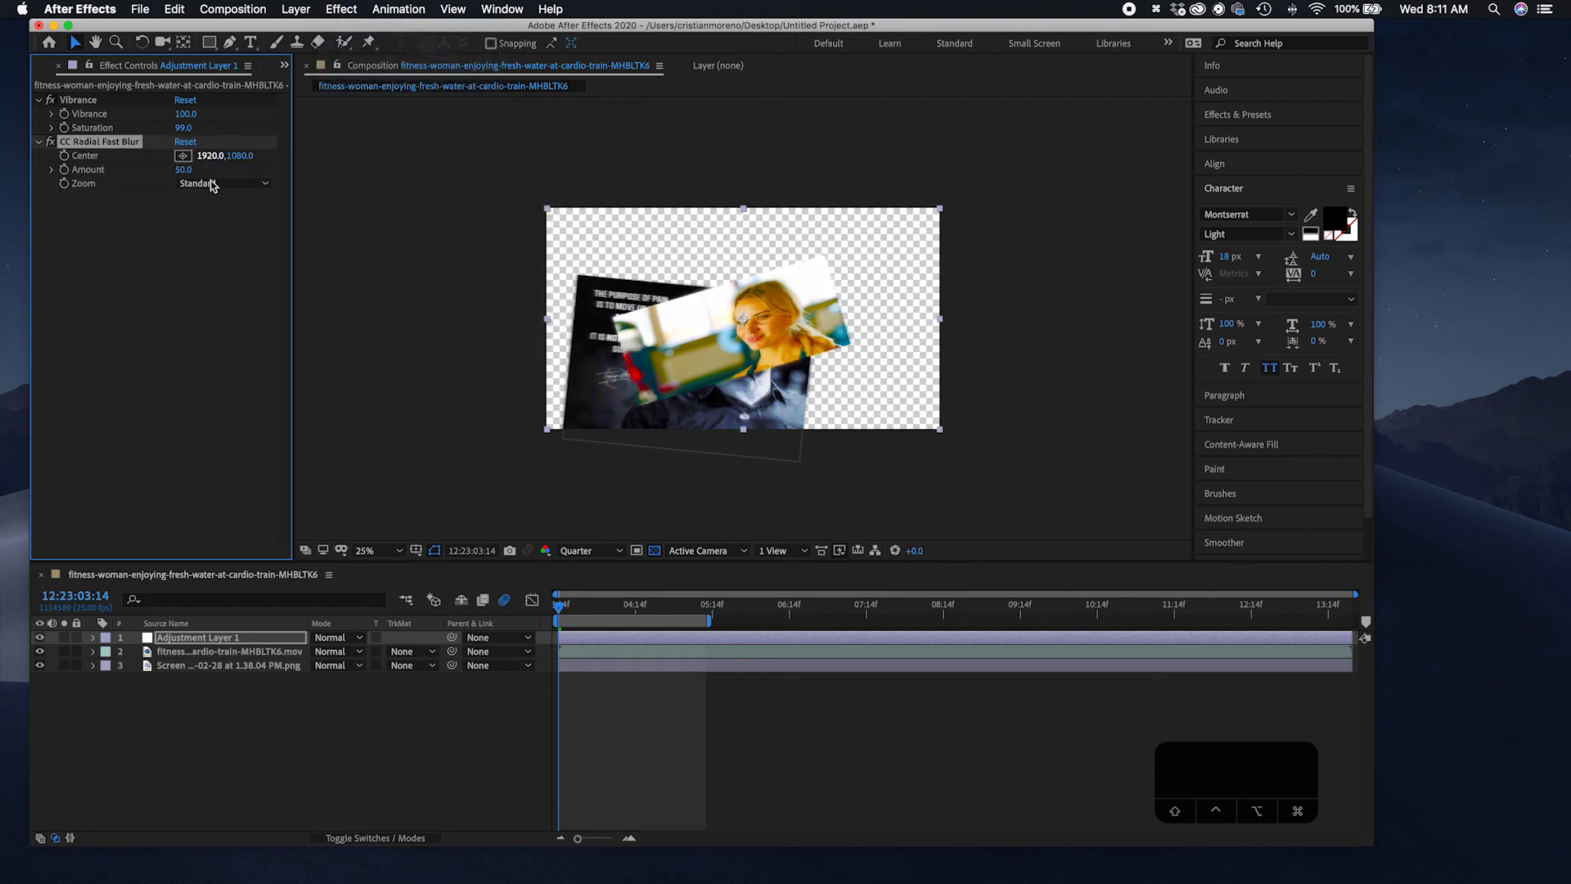
pyautogui.moveTo(240, 180)
pyautogui.mouseDown()
pyautogui.moveTo(291, 185)
pyautogui.moveTo(245, 186)
pyautogui.moveTo(260, 187)
pyautogui.mouseUp()
pyautogui.click(645, 403)
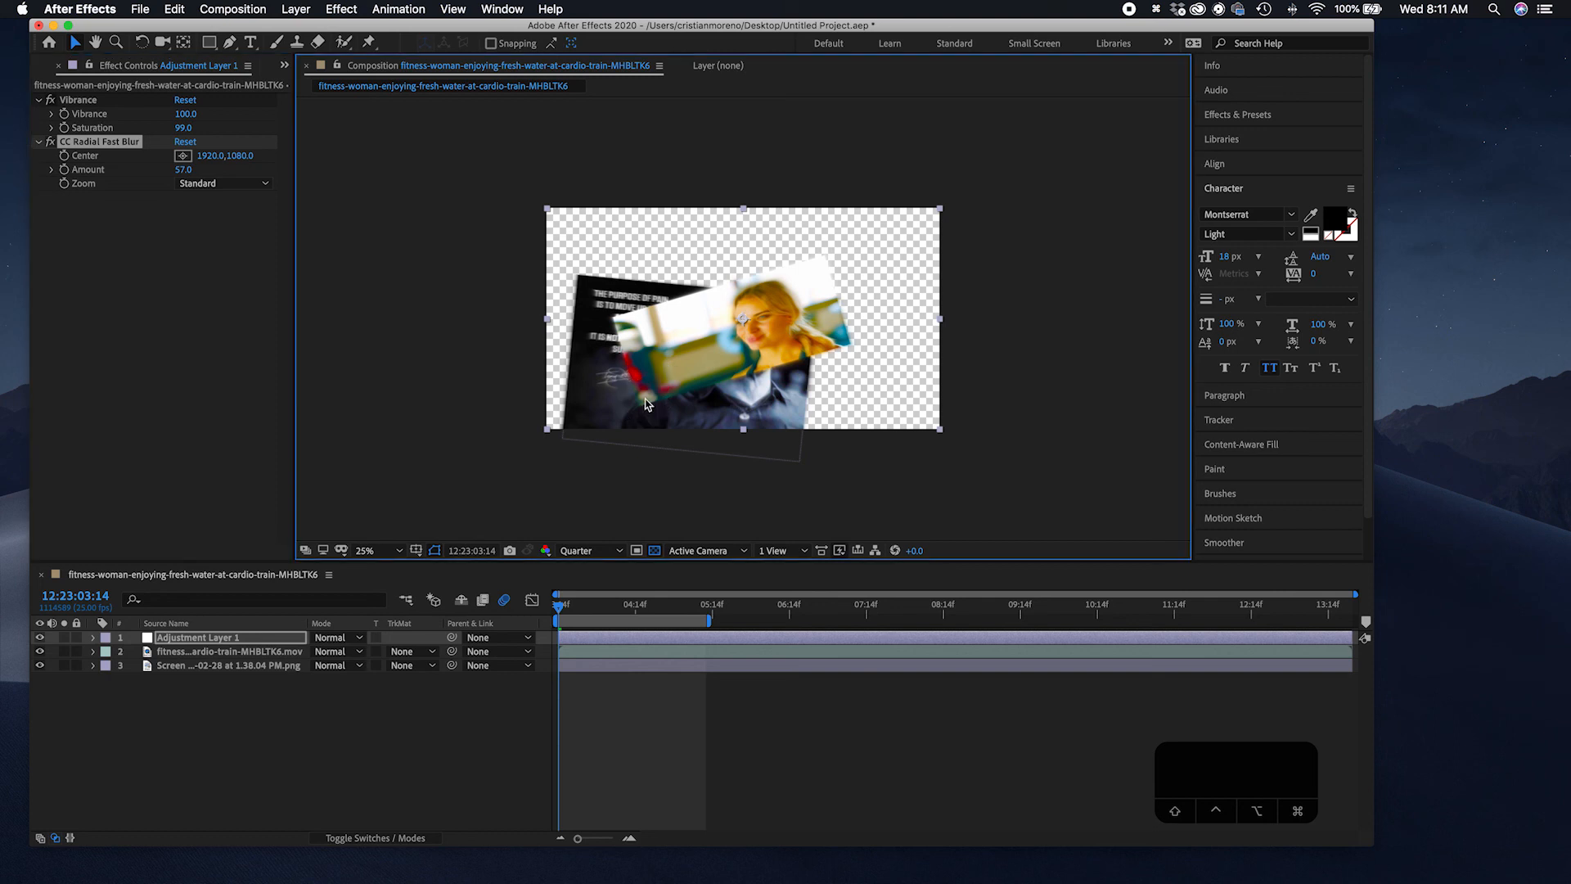
# Step: Enlarge the fitness-woman clip and the screenshot layer beneath the adjustment layer
pyautogui.click(256, 653)
pyautogui.moveTo(636, 412); pyautogui.dragTo(566, 481)
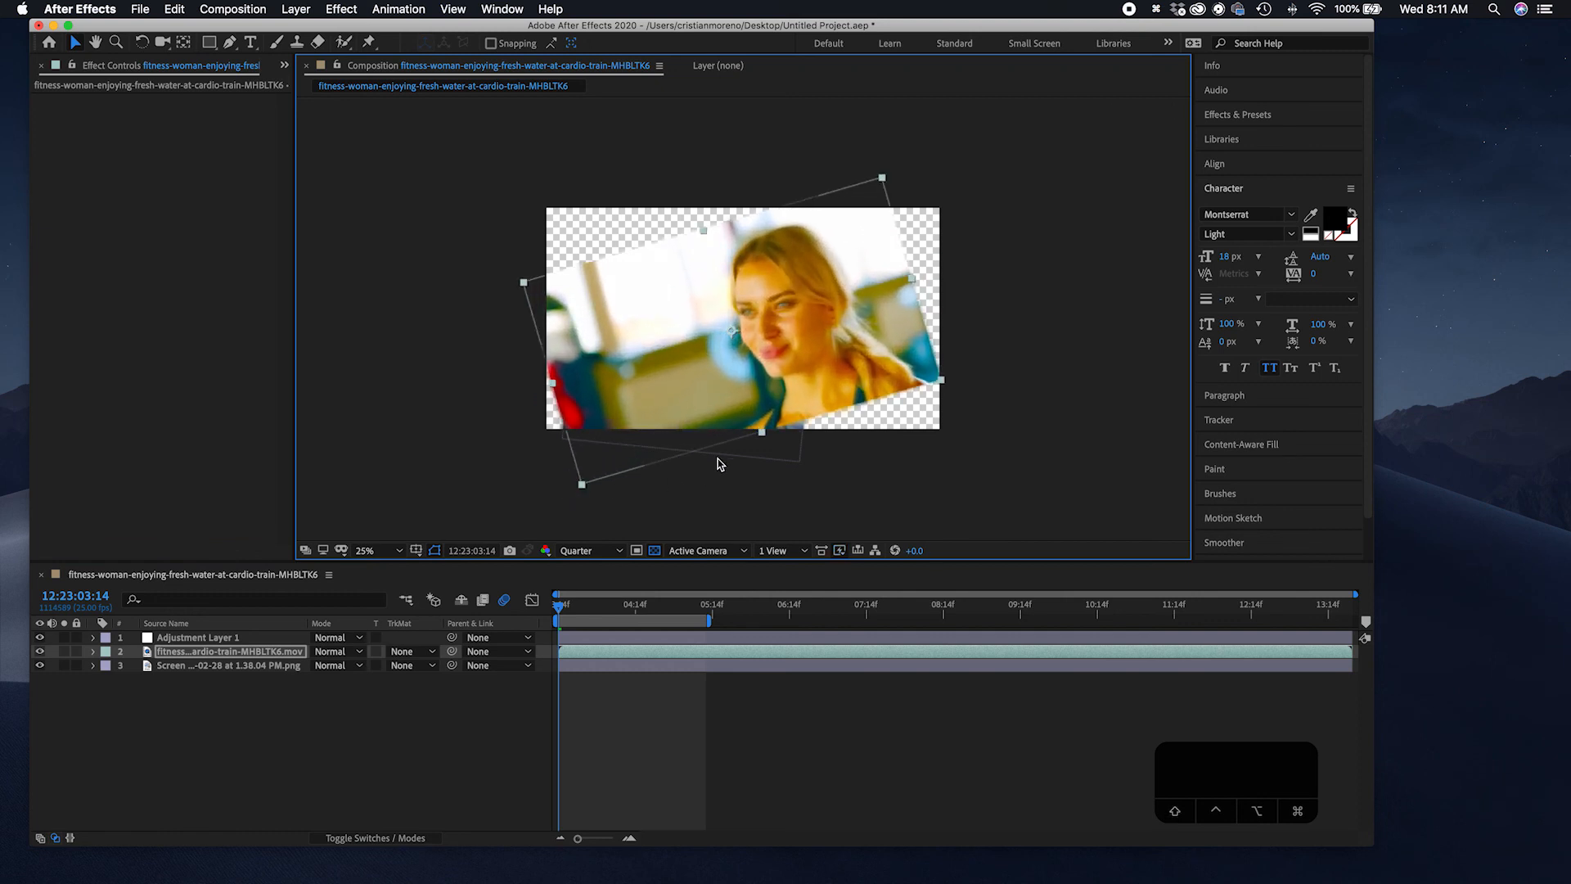
pyautogui.click(235, 667)
pyautogui.click(802, 468)
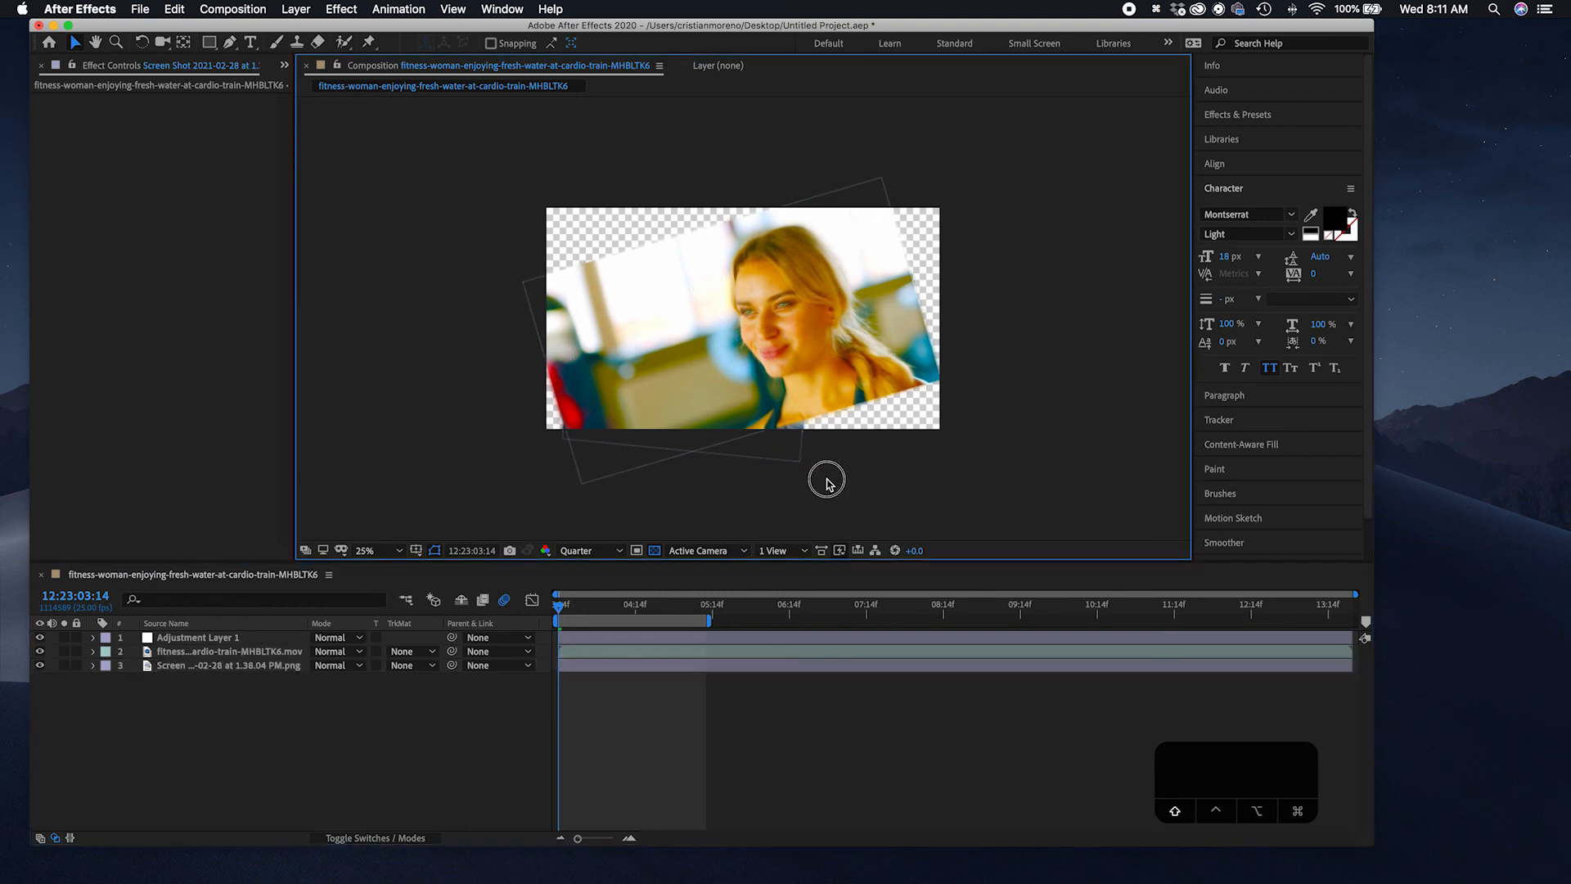
pyautogui.moveTo(801, 468); pyautogui.dragTo(836, 540)
pyautogui.click(635, 664)
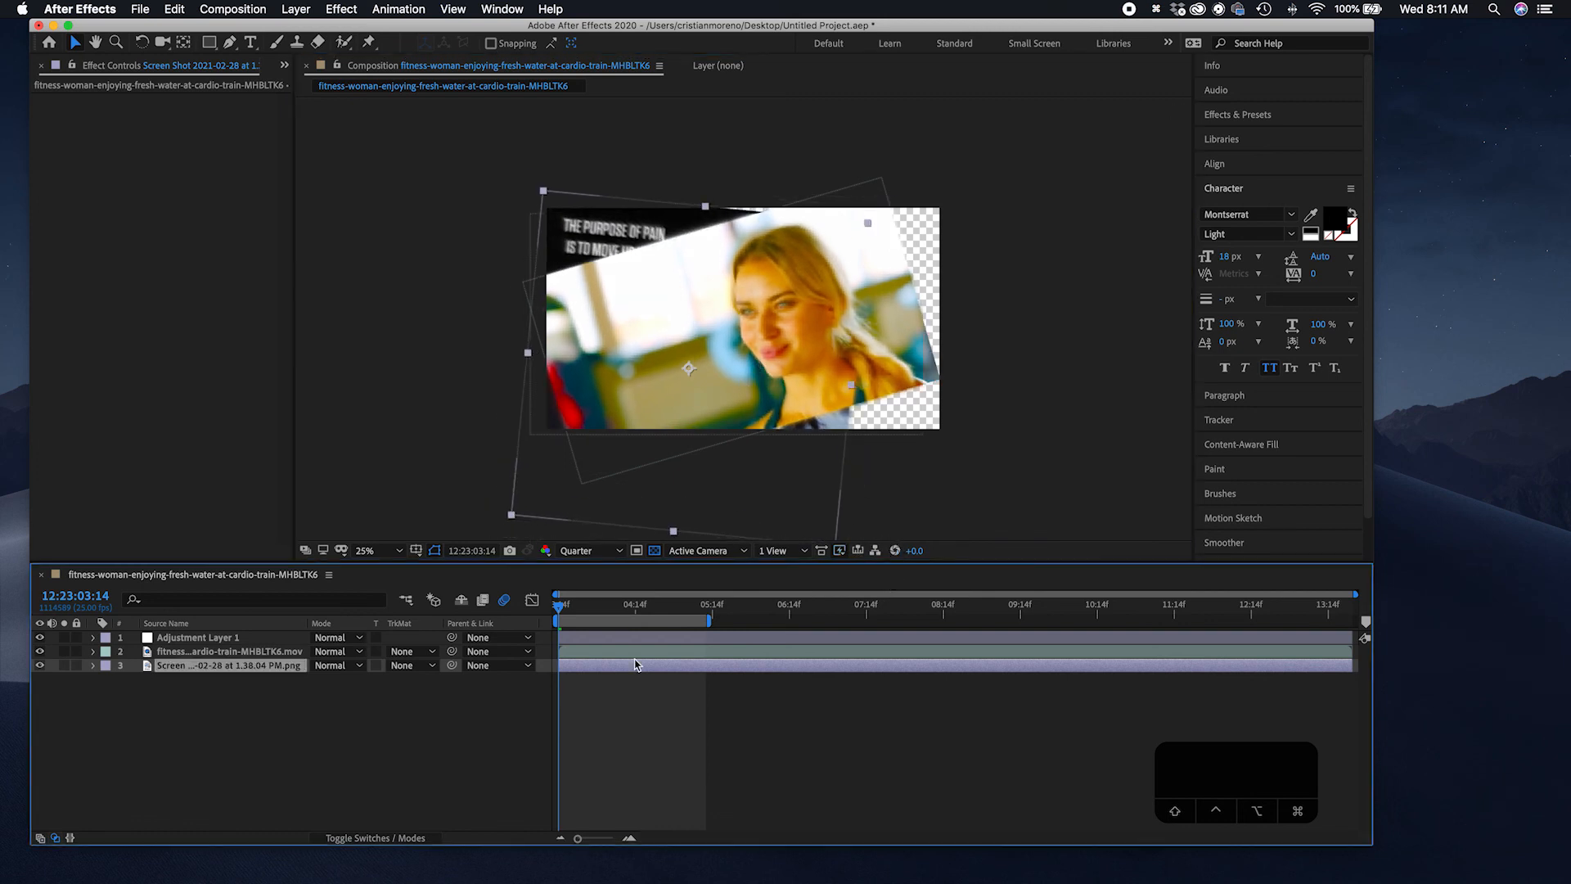
# Step: Move the adjustment layer below the fitness-woman clip and return it to the top of the layer order
pyautogui.click(200, 633)
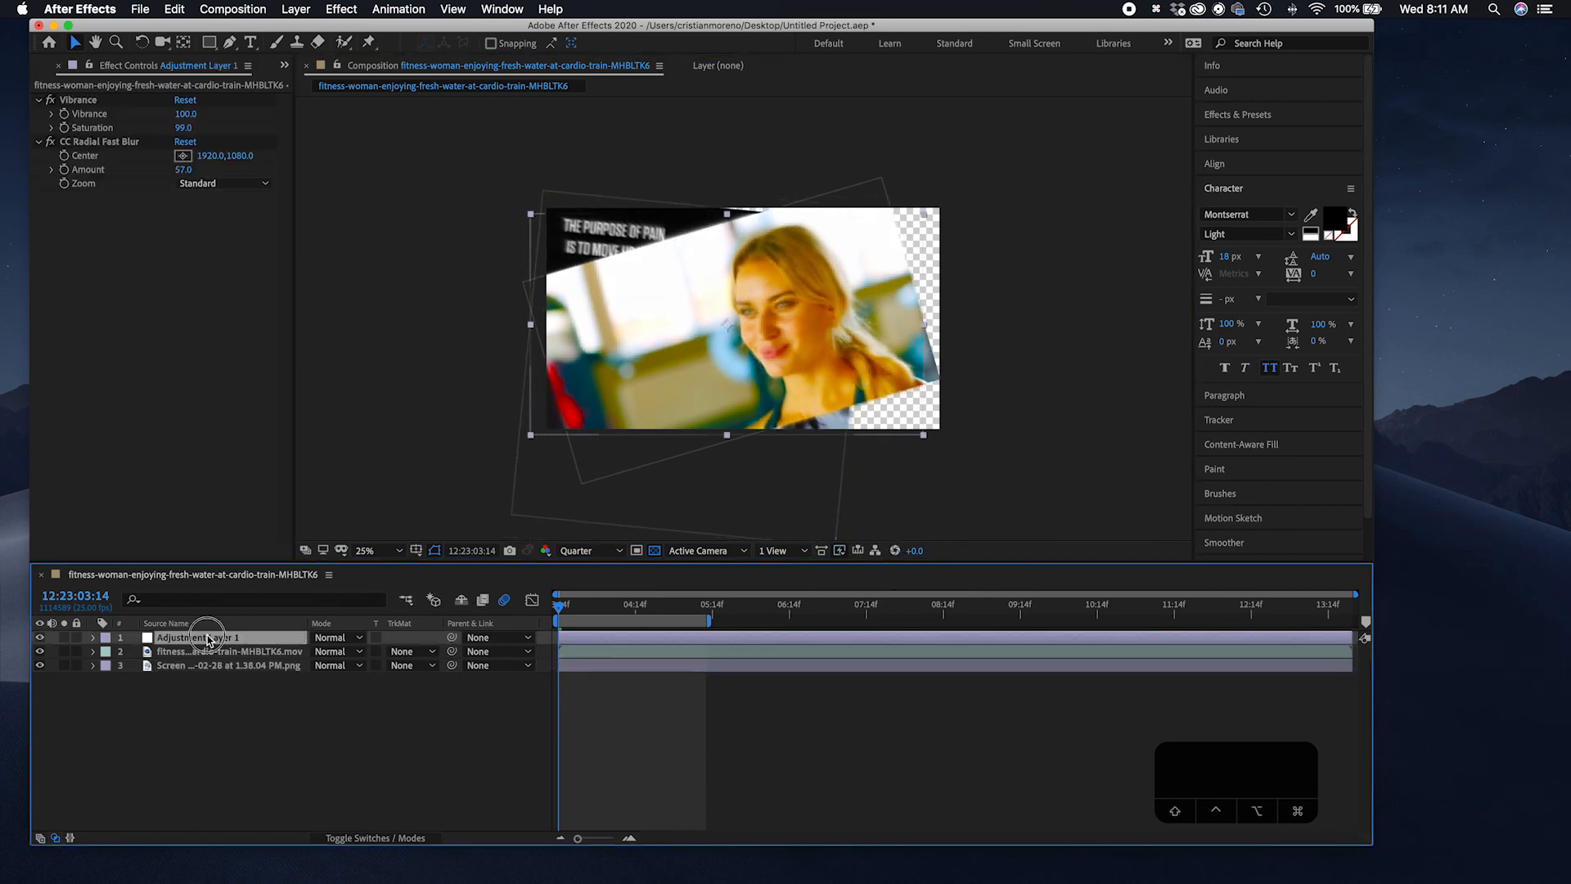
pyautogui.moveTo(200, 634); pyautogui.dragTo(204, 663)
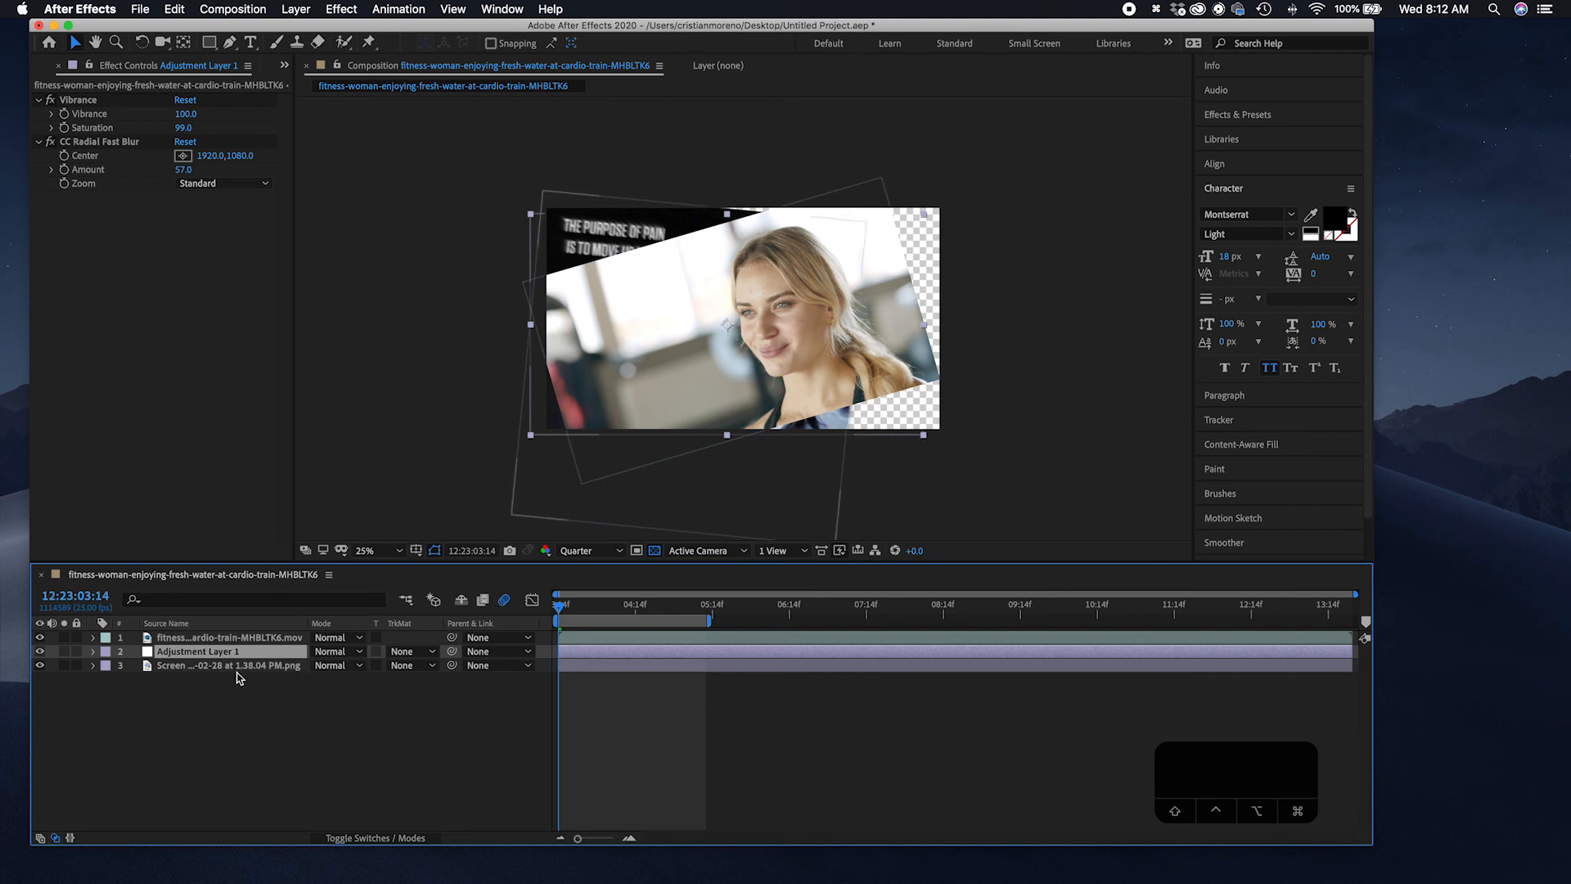
pyautogui.moveTo(229, 654); pyautogui.dragTo(234, 635)
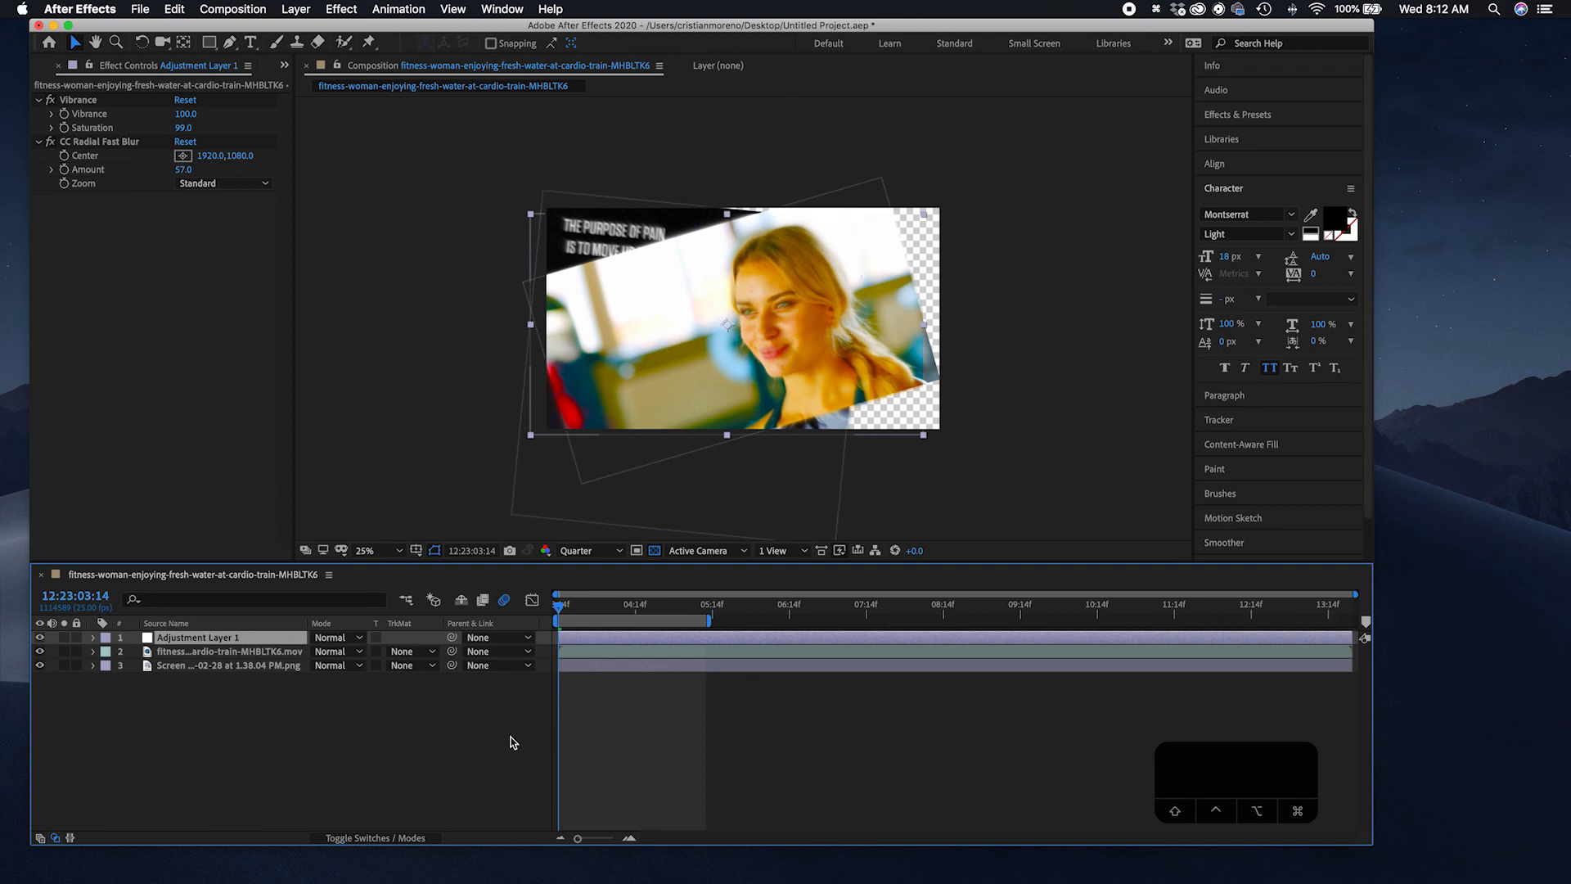
pyautogui.click(222, 642)
pyautogui.moveTo(224, 647)
pyautogui.mouseDown()
pyautogui.moveTo(222, 701)
pyautogui.moveTo(214, 654)
pyautogui.moveTo(230, 643)
pyautogui.mouseUp()
# Step: Create a new solid layer in bright red and place it below all other layers as a background
pyautogui.click(294, 9)
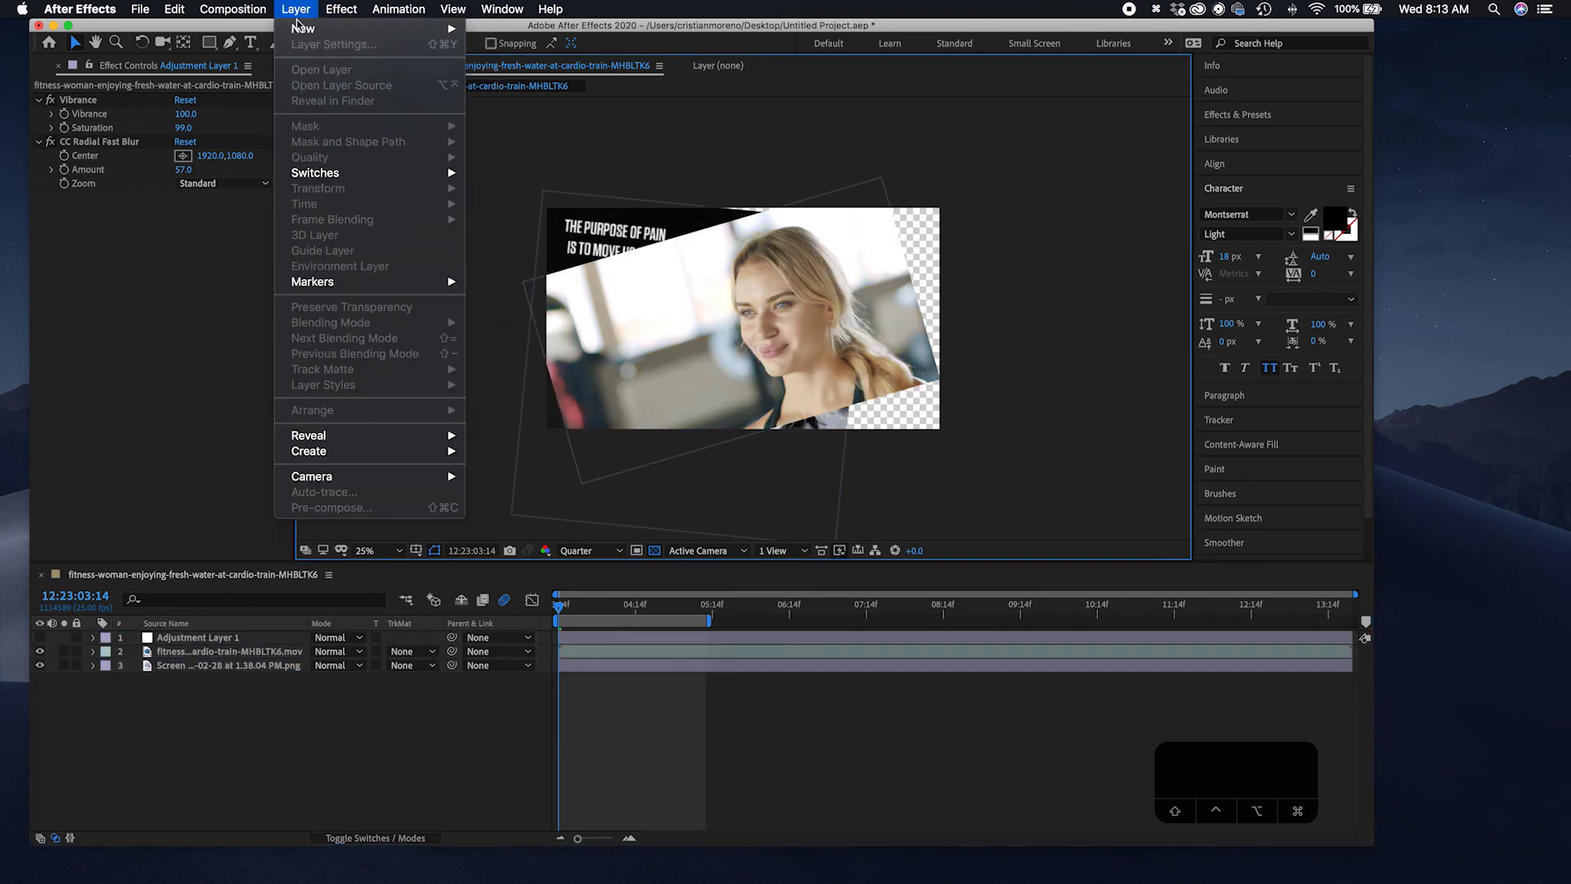
pyautogui.moveTo(311, 29)
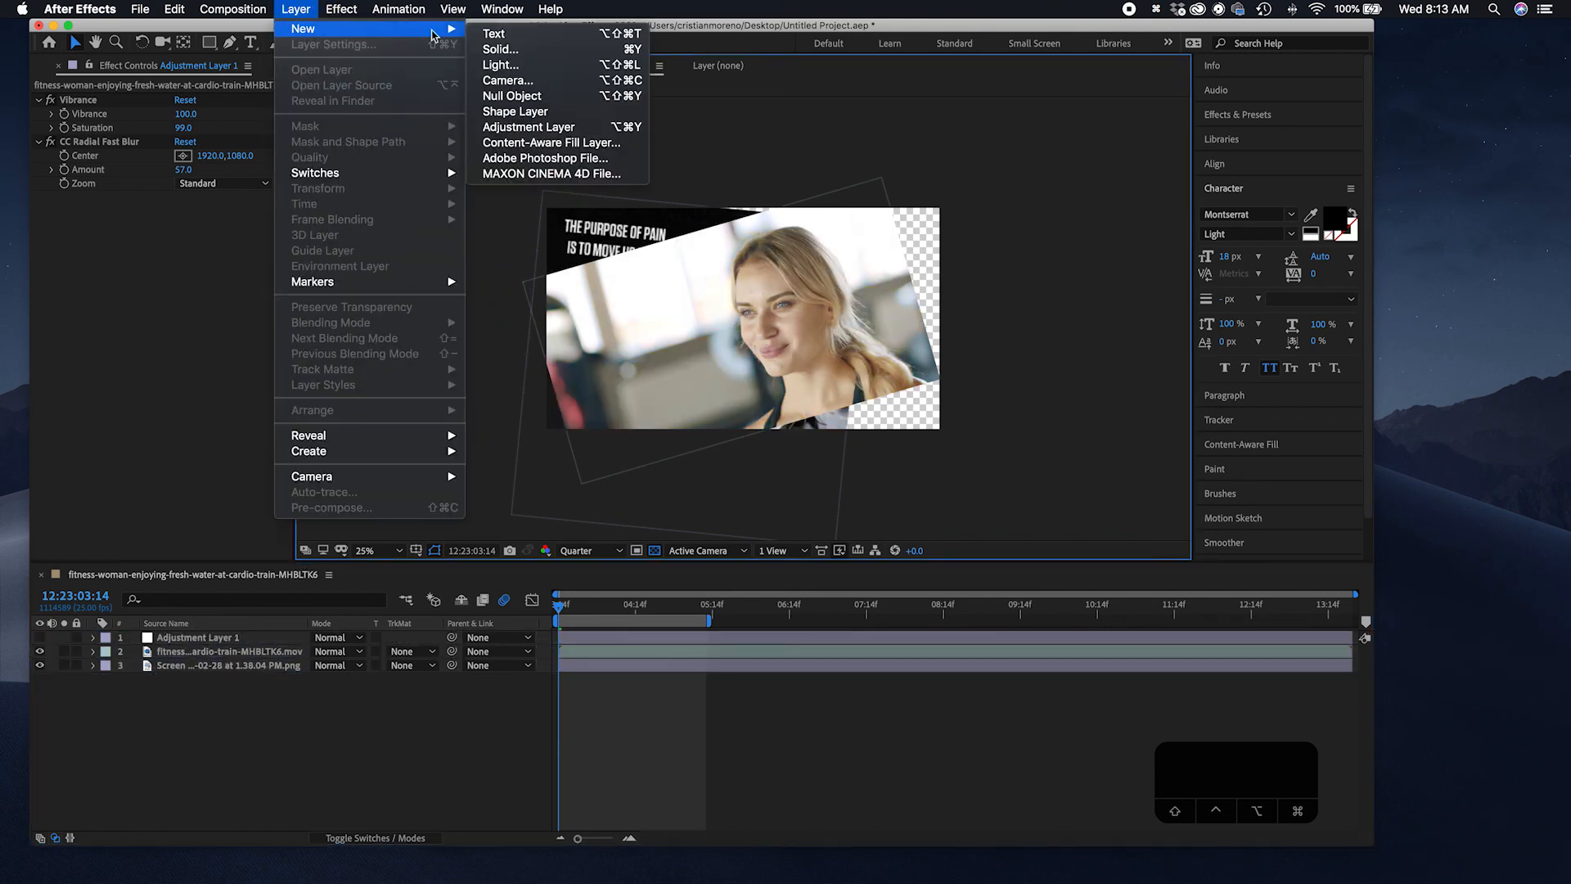
pyautogui.click(540, 51)
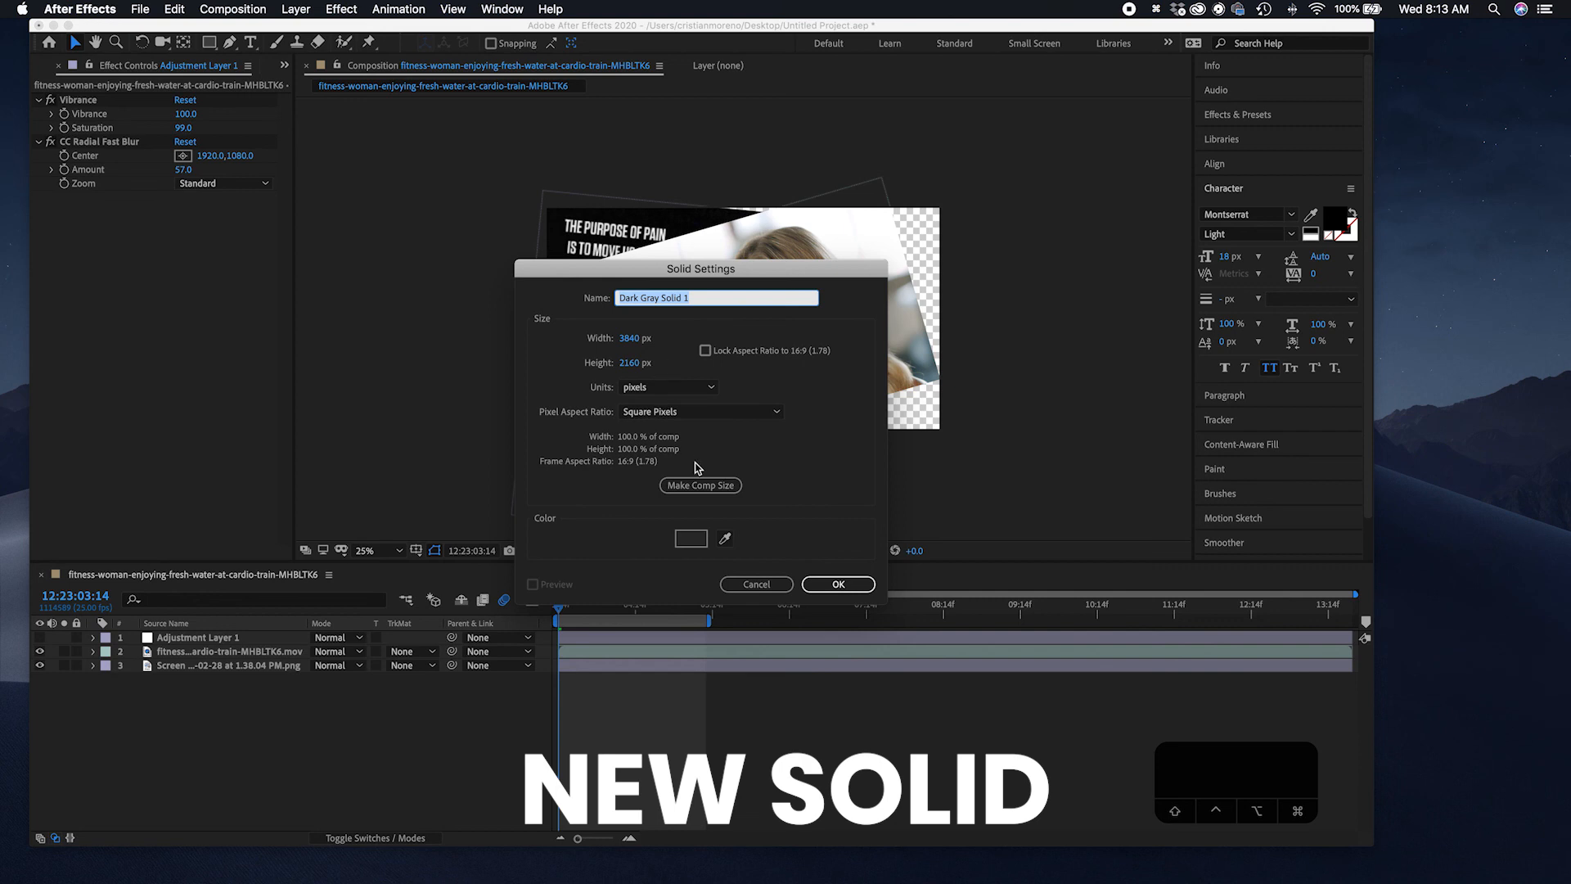
pyautogui.click(690, 538)
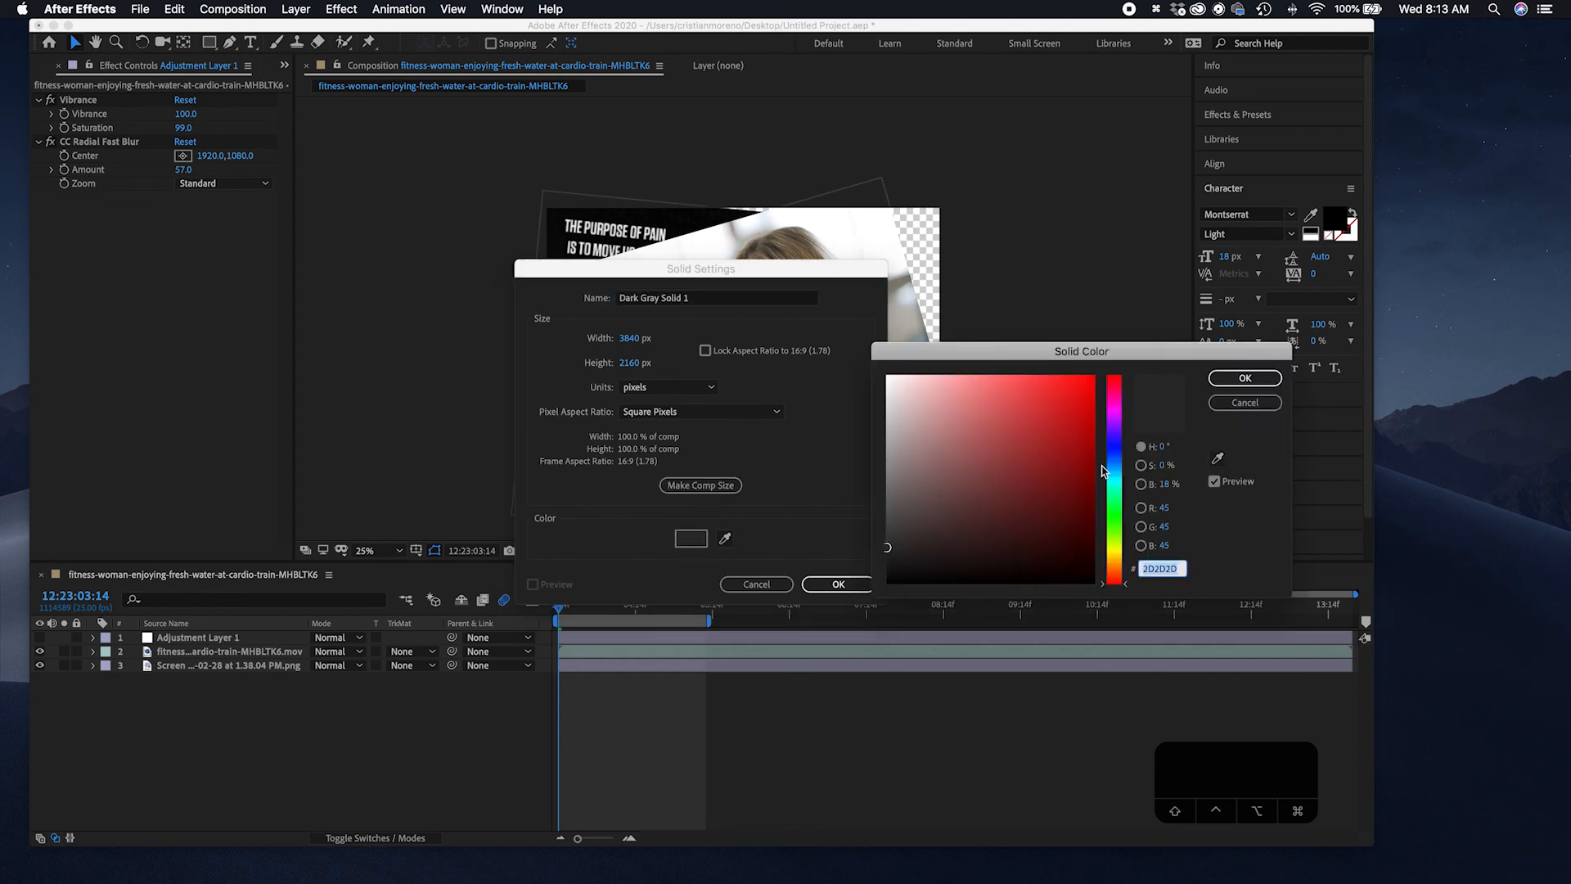
pyautogui.moveTo(1069, 396); pyautogui.dragTo(1101, 386)
pyautogui.click(1245, 378)
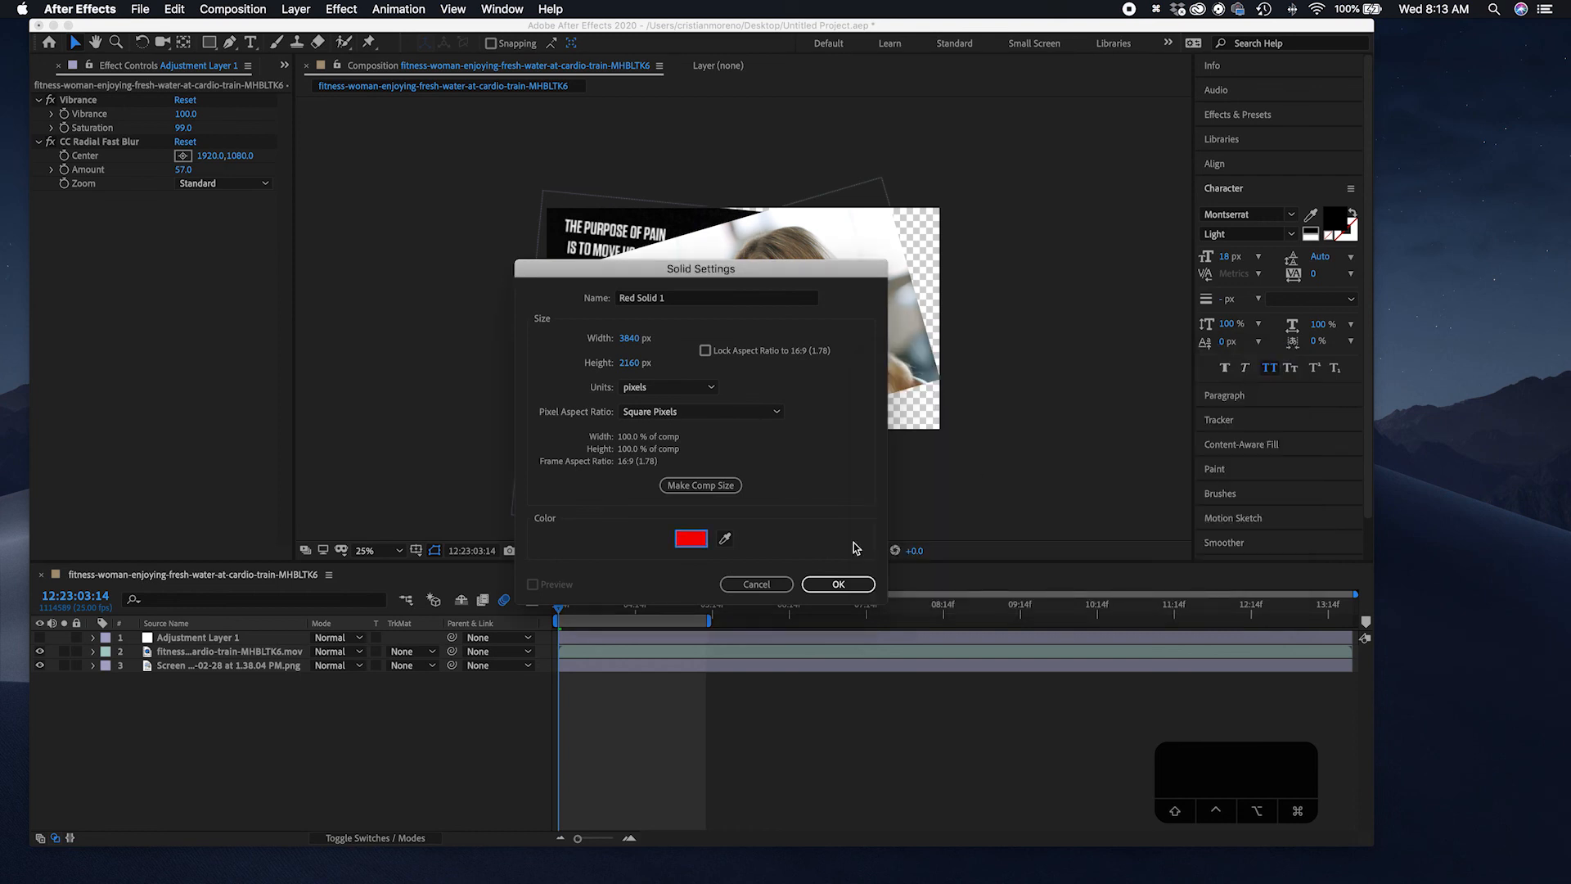
pyautogui.click(837, 582)
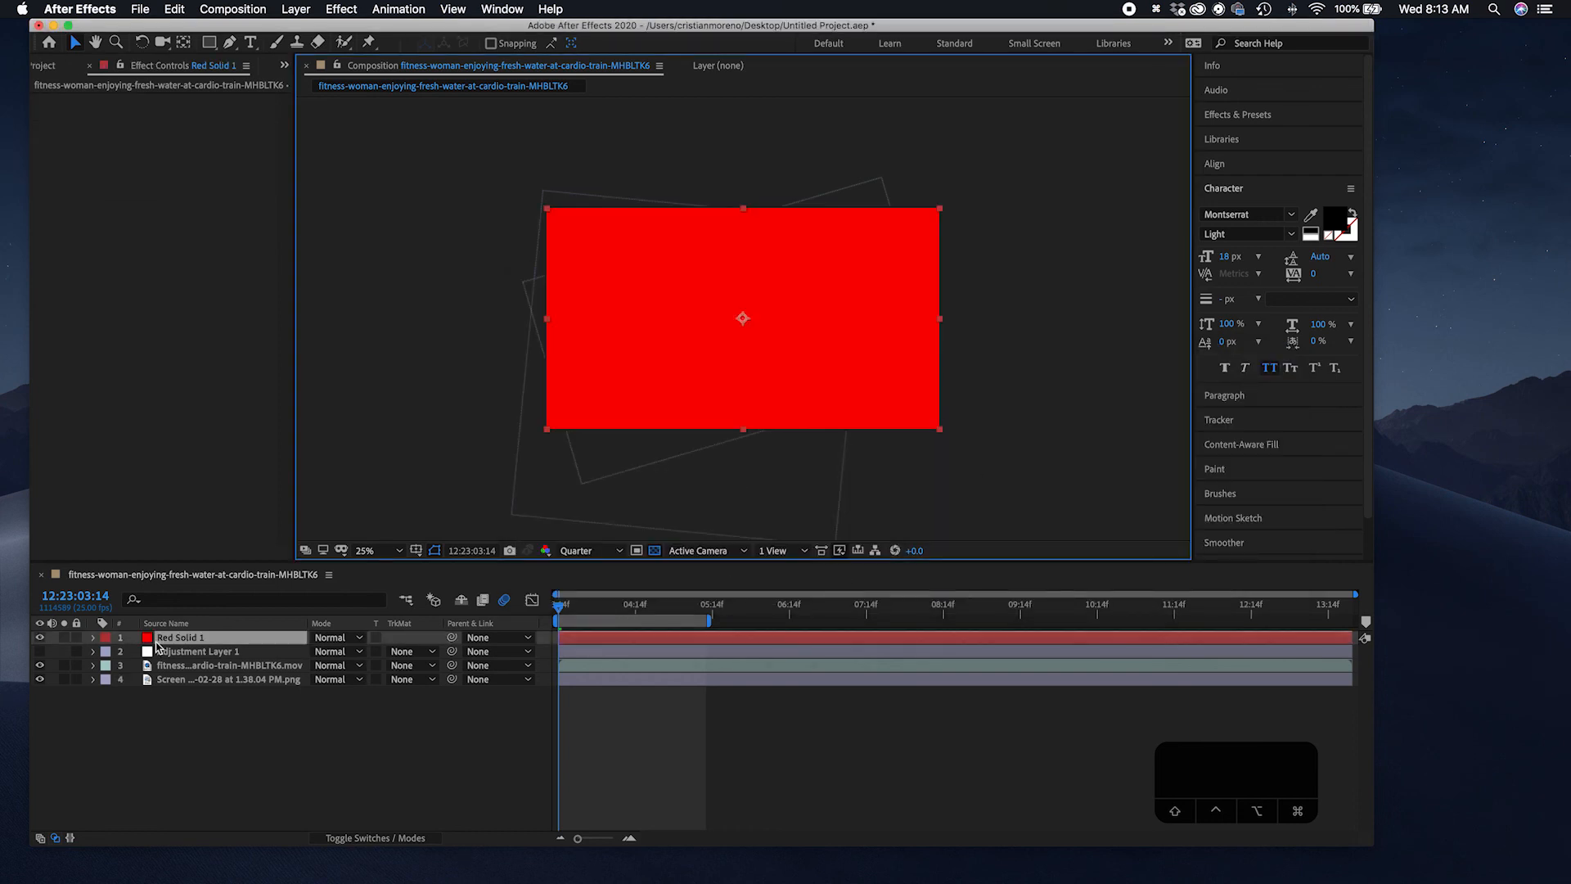
pyautogui.moveTo(201, 645); pyautogui.dragTo(189, 706)
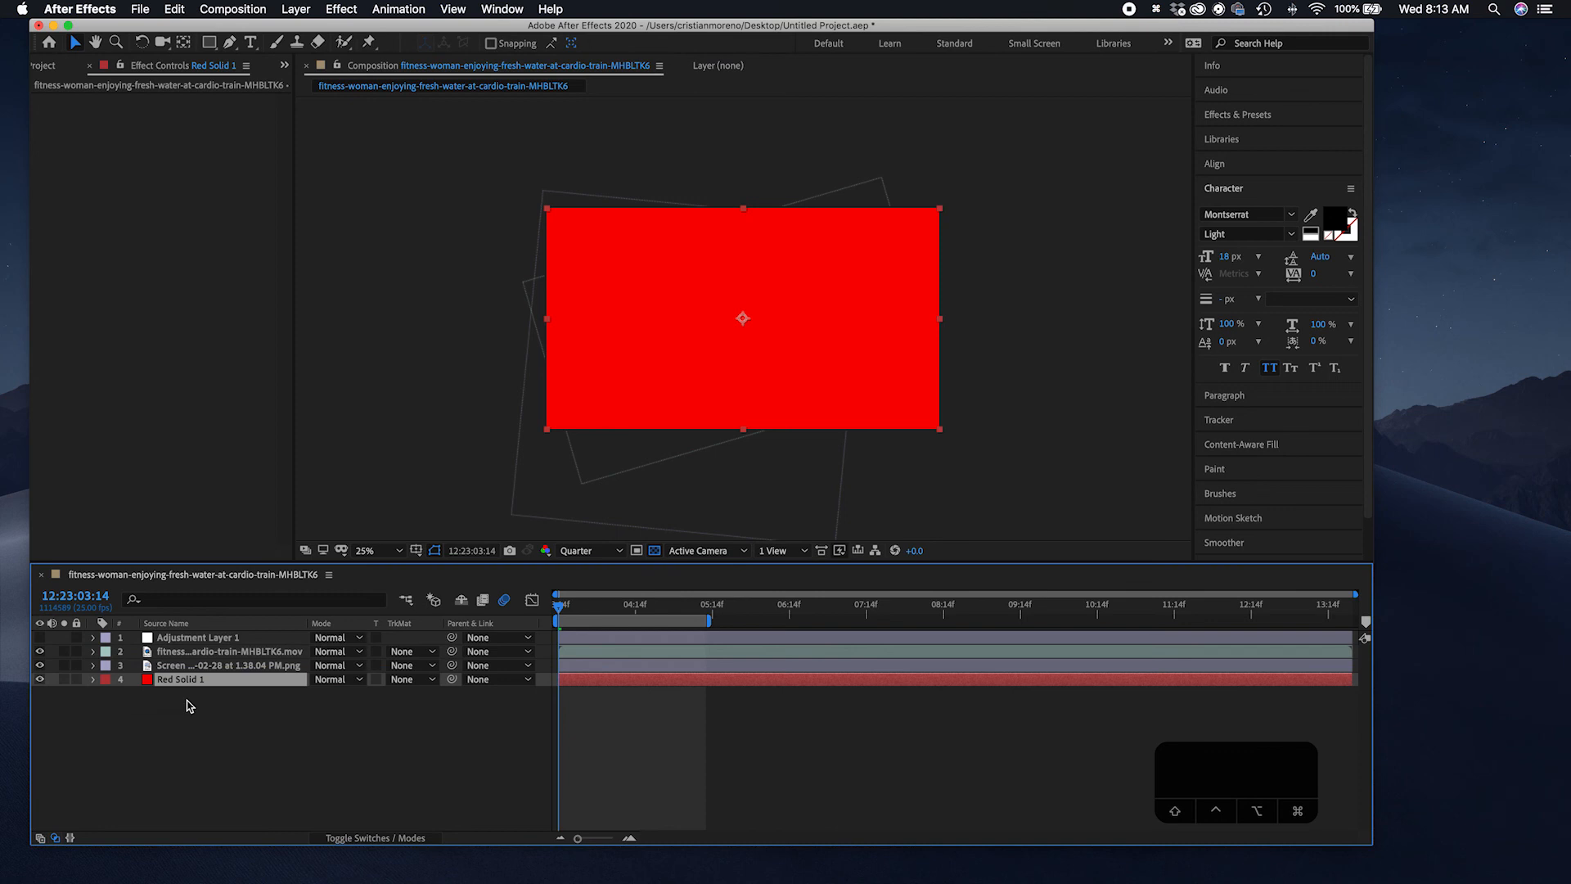
pyautogui.moveTo(800, 347)
pyautogui.mouseDown()
pyautogui.moveTo(888, 353)
pyautogui.moveTo(803, 346)
pyautogui.mouseUp()
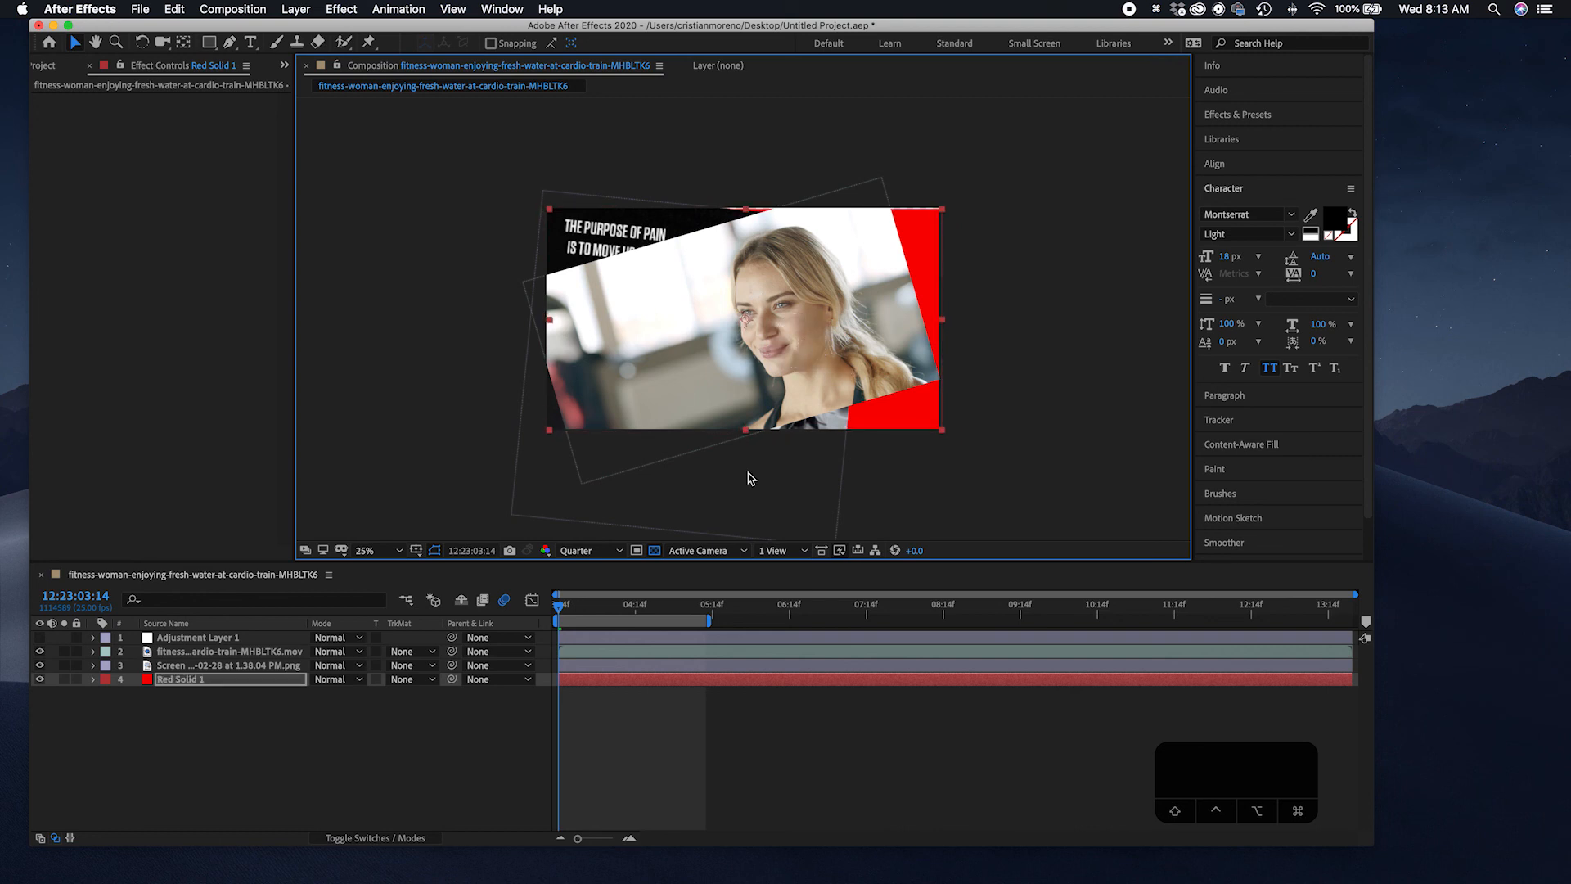
# Step: Shrink the screenshot layer and the fitness-woman clip, placing the screenshot on the composition's left side and the clip on its right
pyautogui.click(225, 666)
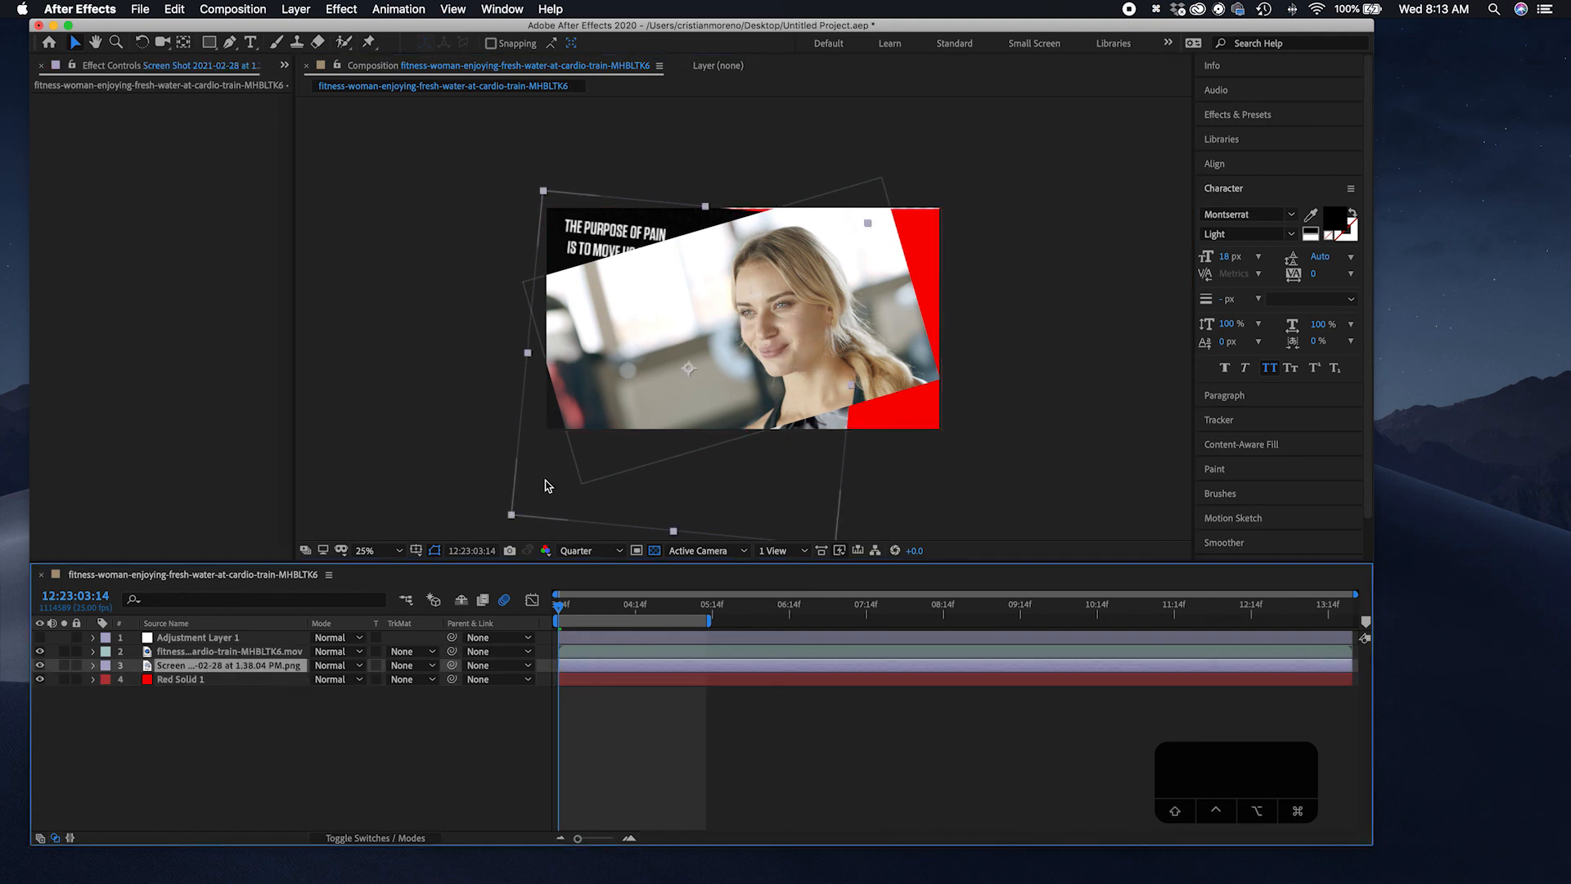
pyautogui.moveTo(510, 516); pyautogui.dragTo(615, 463)
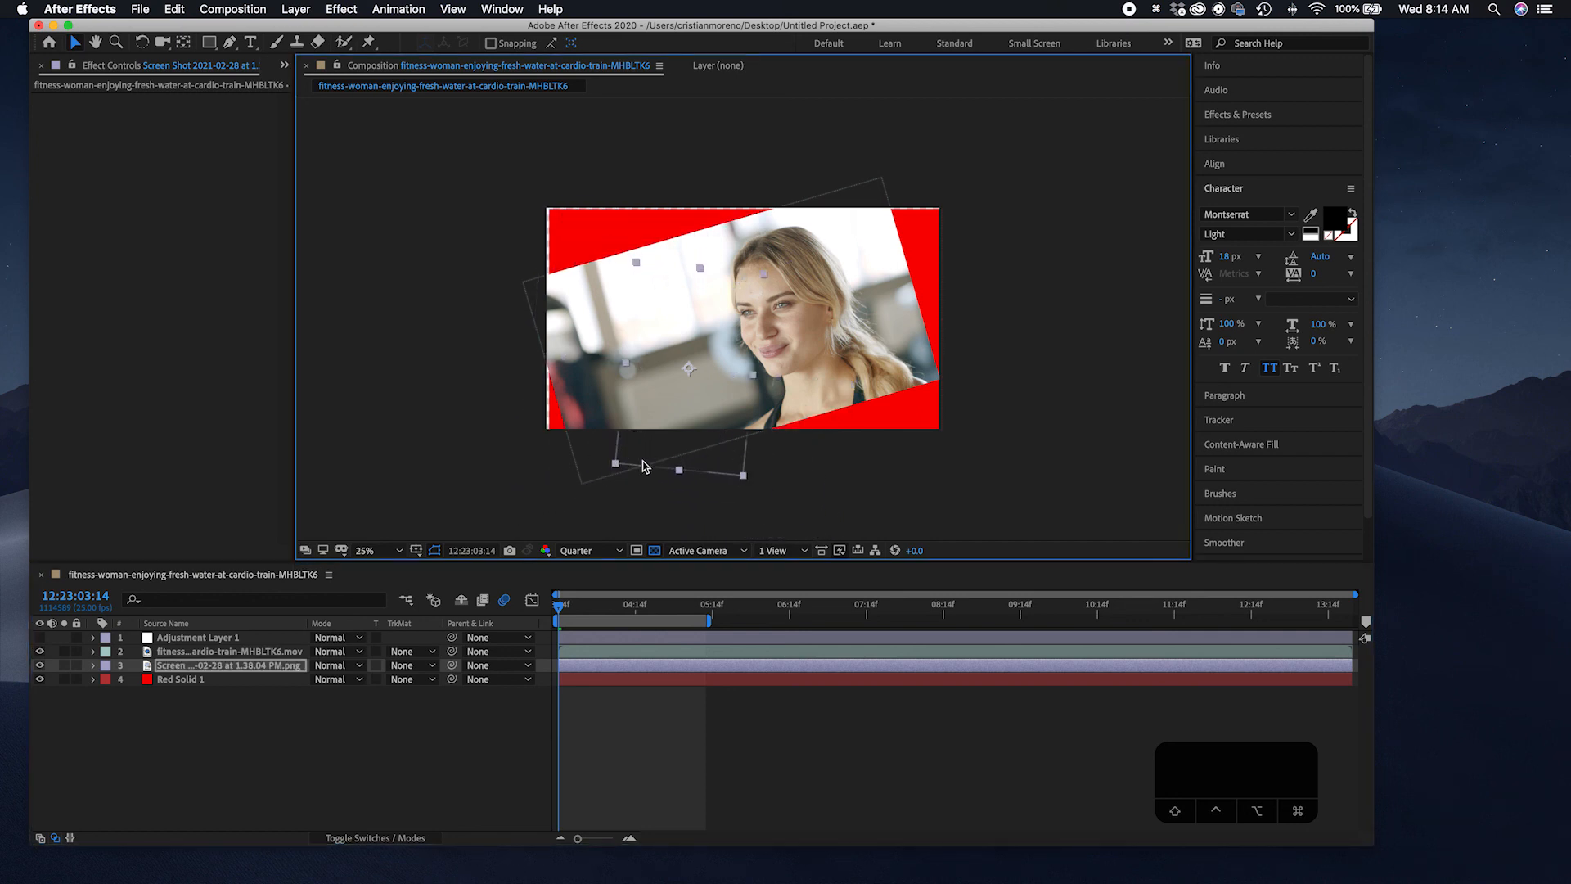
pyautogui.click(204, 651)
pyautogui.moveTo(580, 487); pyautogui.dragTo(652, 423)
pyautogui.moveTo(735, 380); pyautogui.dragTo(857, 344)
pyautogui.click(292, 667)
pyautogui.moveTo(701, 432); pyautogui.dragTo(634, 381)
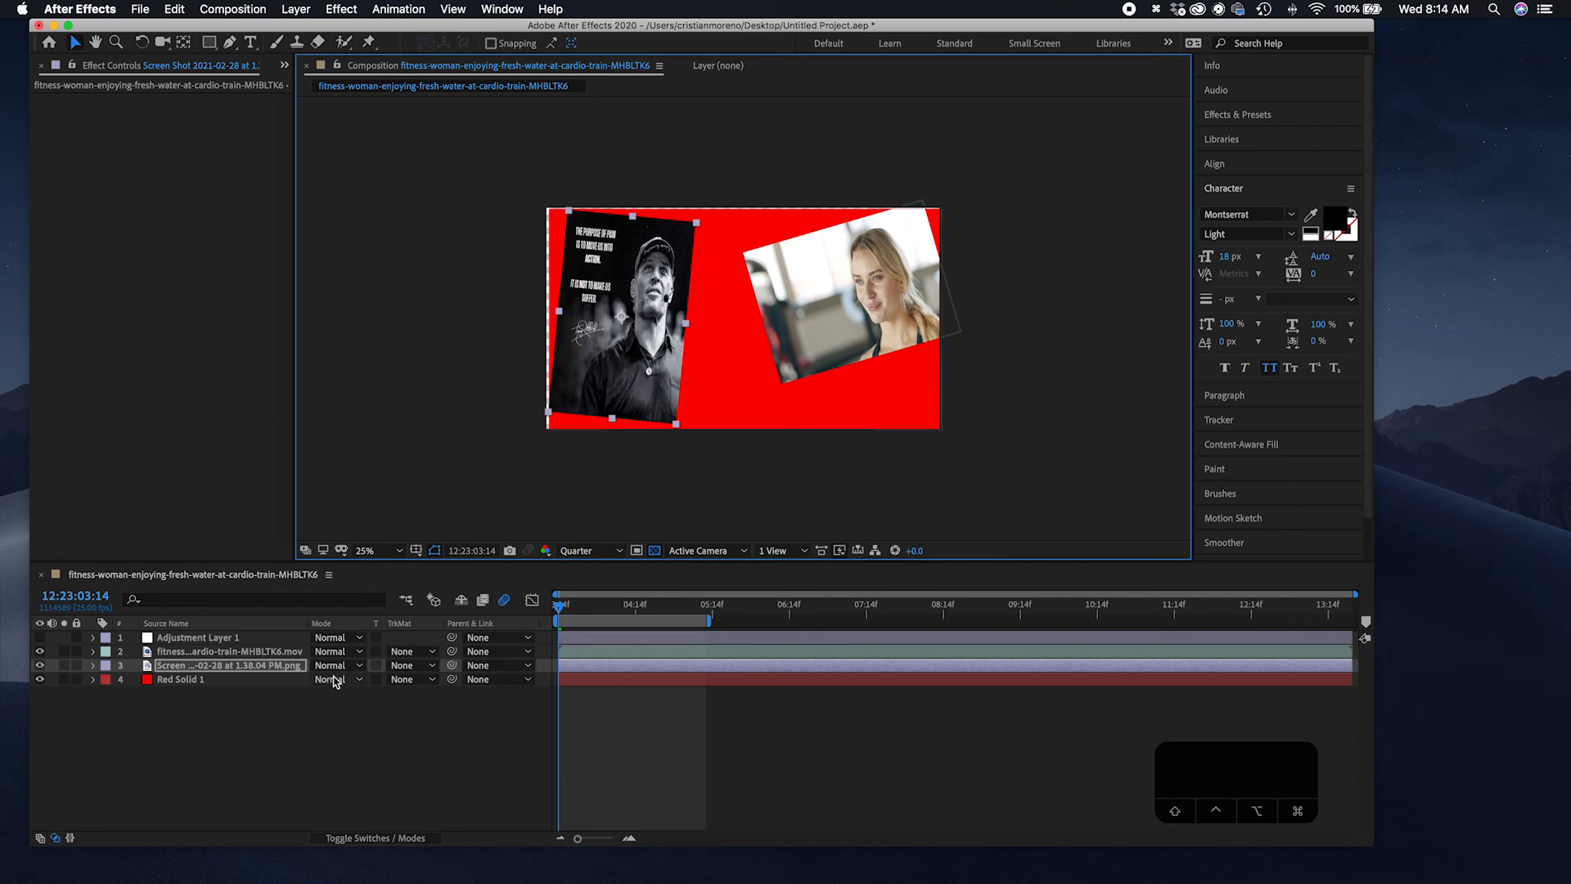
# Step: Reposition and slightly enlarge the red solid to cover the whole frame, and preview the composition
pyautogui.click(242, 681)
pyautogui.moveTo(732, 415)
pyautogui.mouseDown()
pyautogui.moveTo(723, 395)
pyautogui.moveTo(732, 405)
pyautogui.mouseUp()
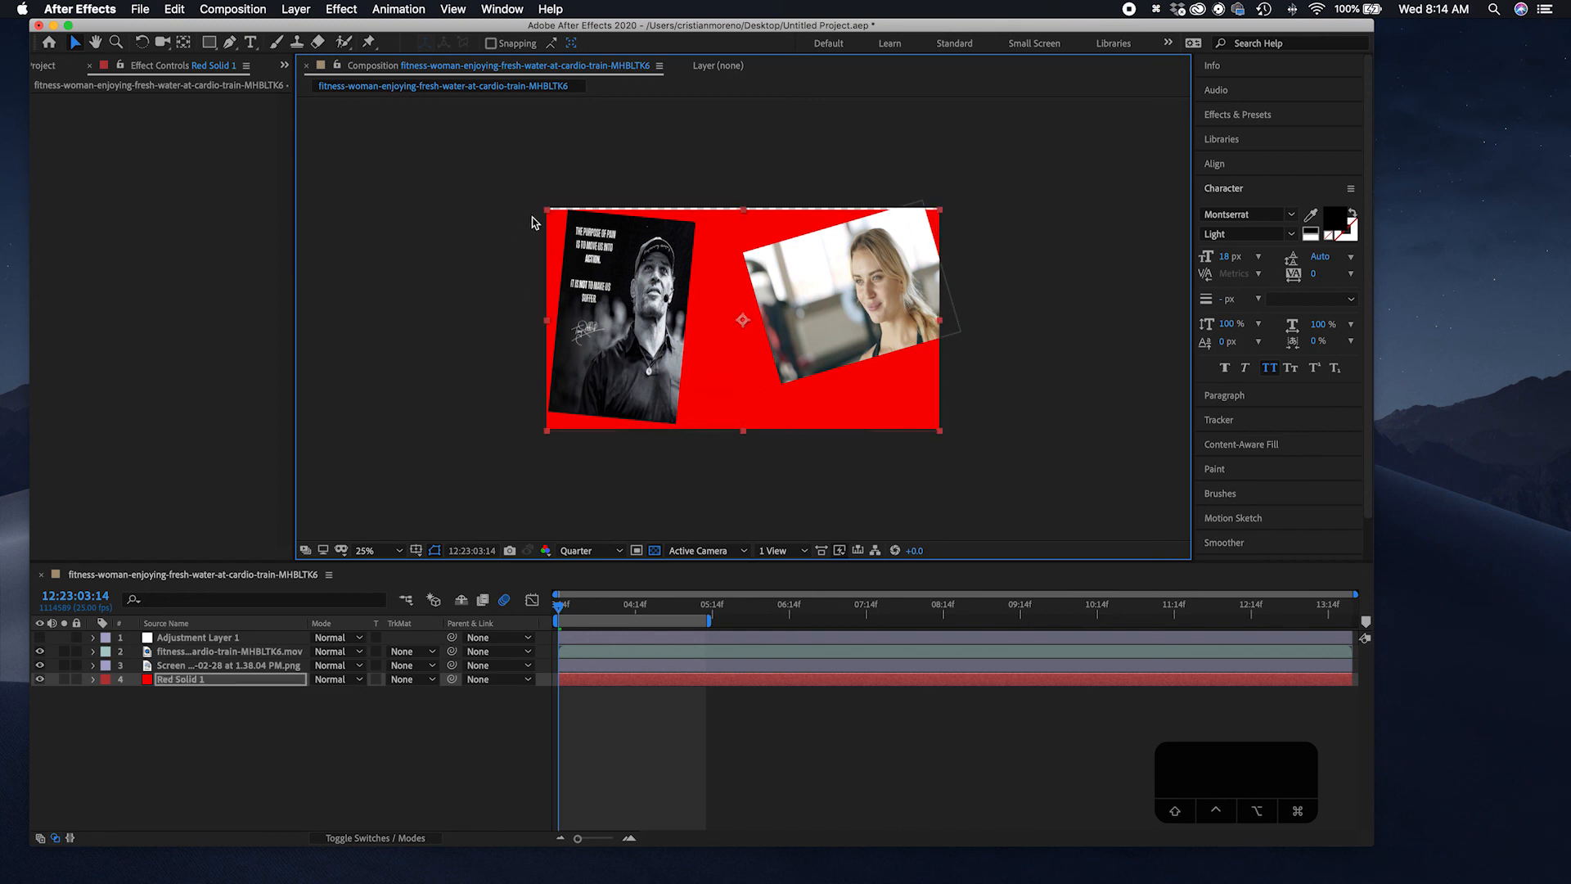
pyautogui.moveTo(548, 215); pyautogui.dragTo(545, 207)
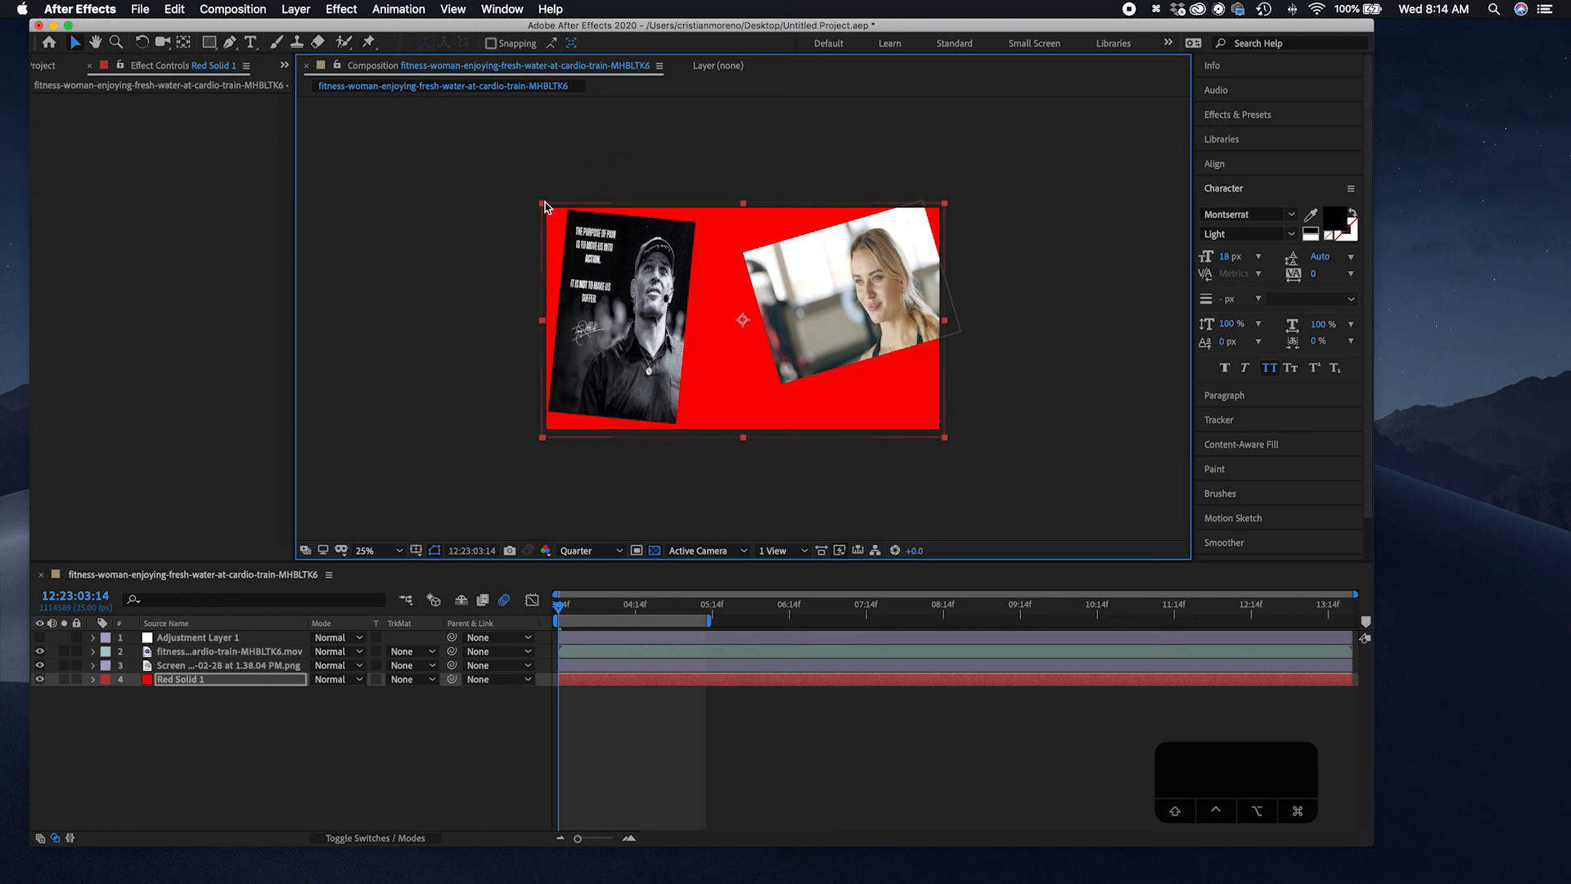
pyautogui.press('space')
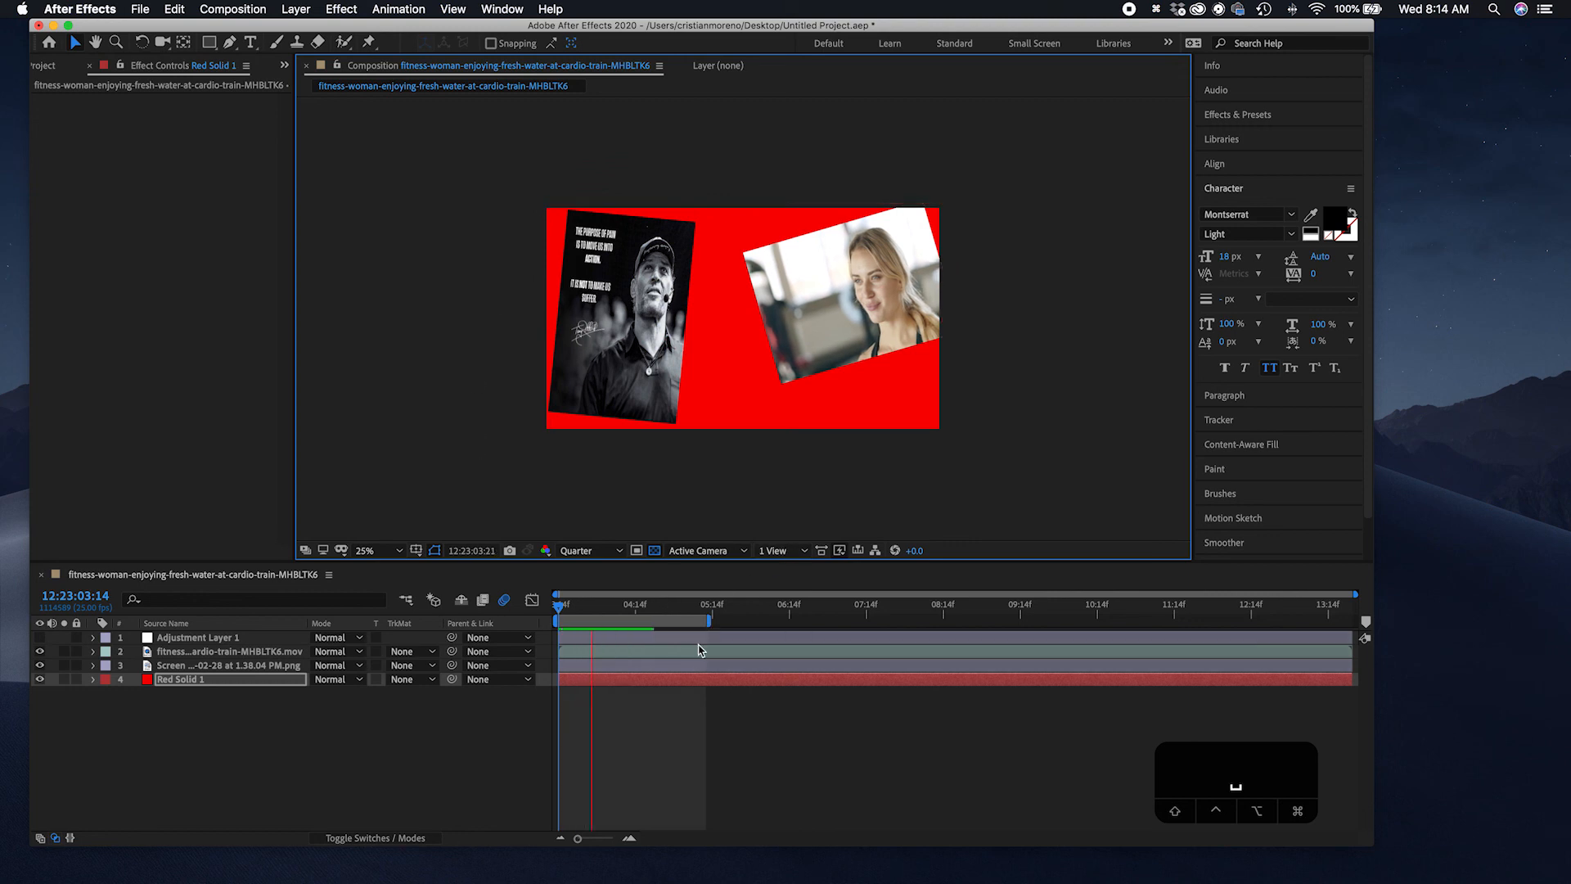
pyautogui.press('space')
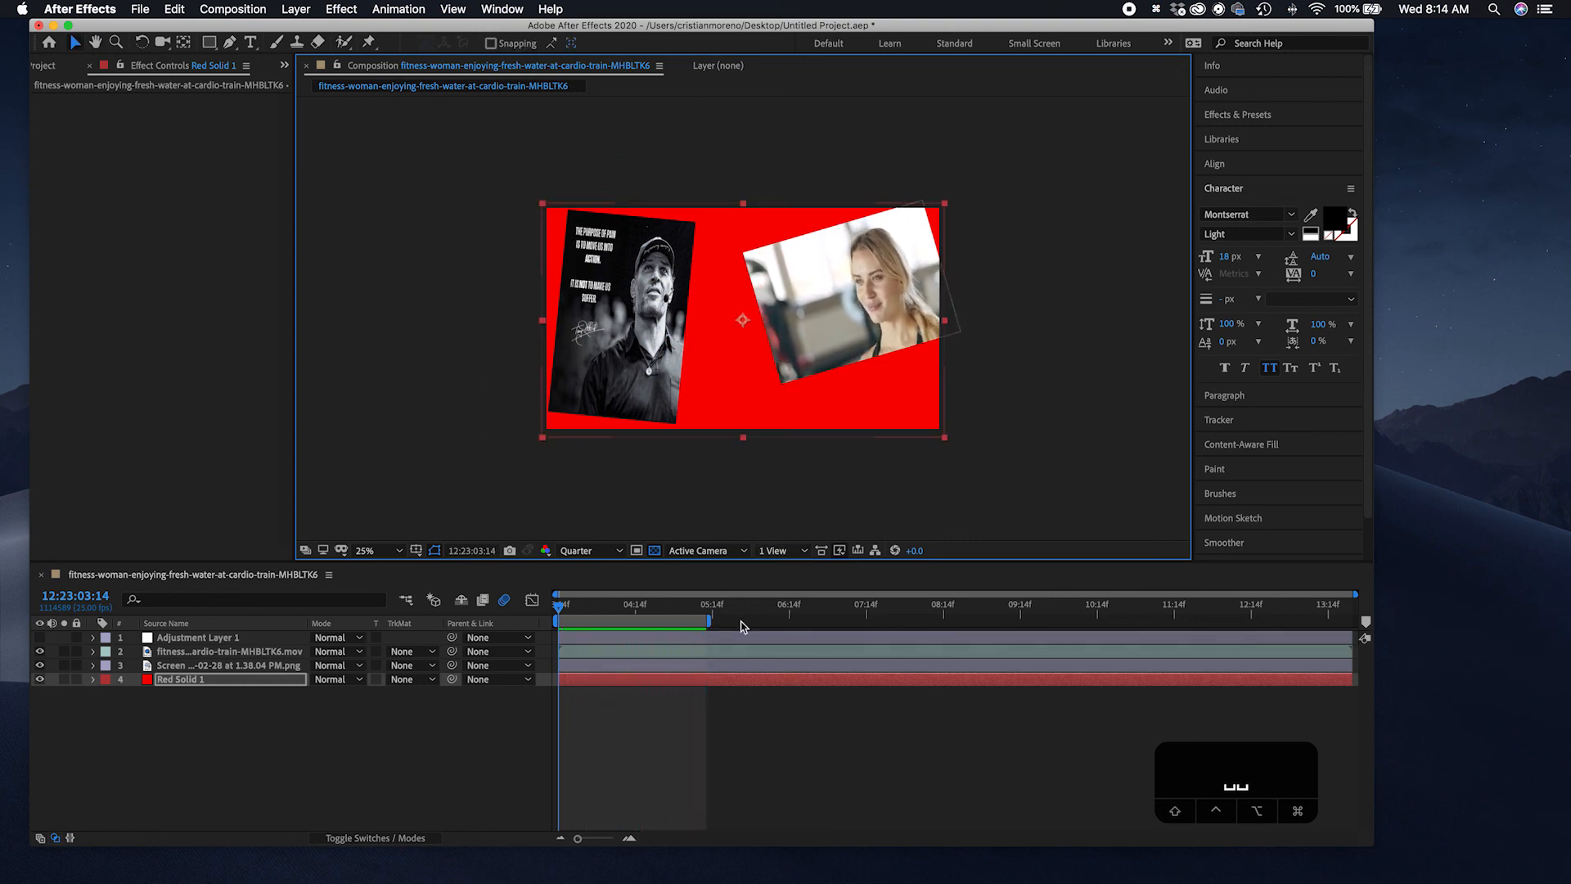